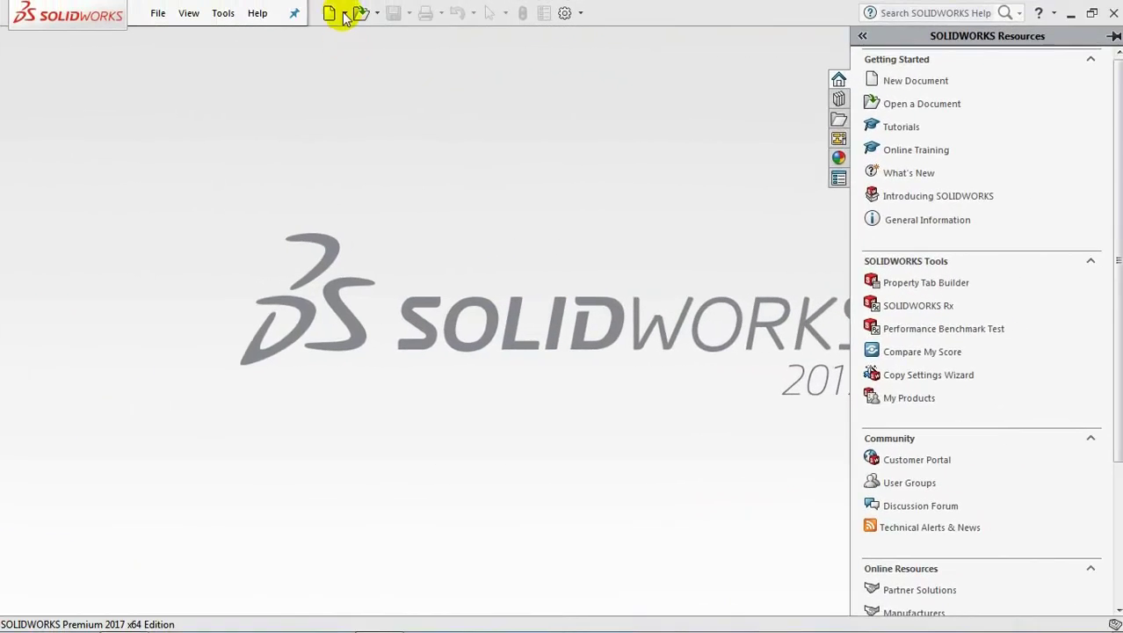
Create a new blank part document, Part1
click(517, 6)
click(376, 34)
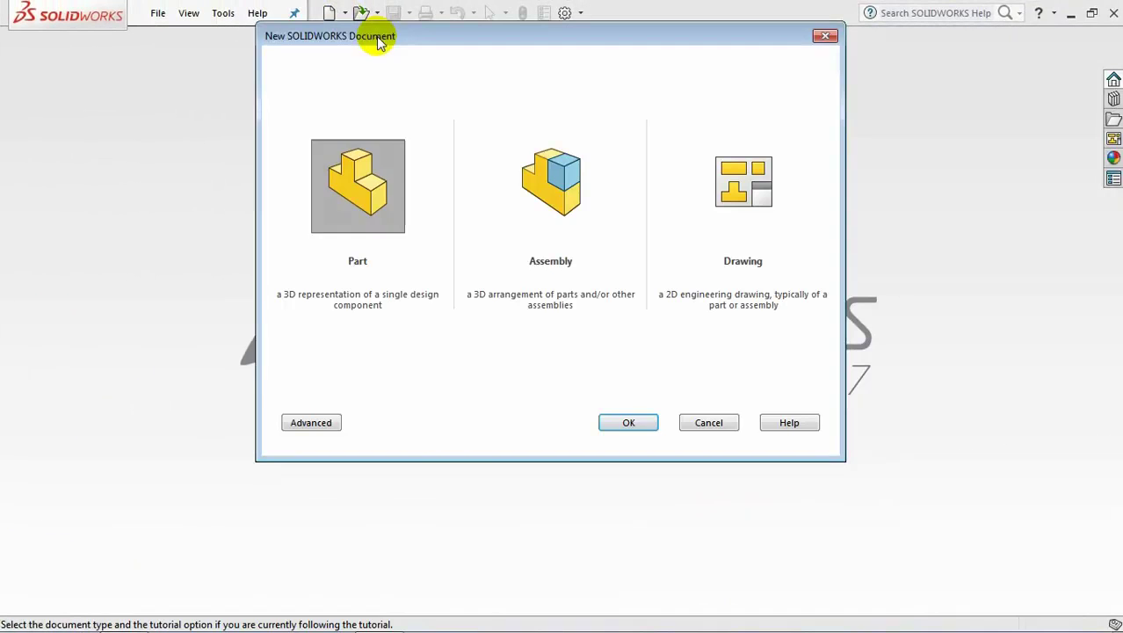
click(631, 423)
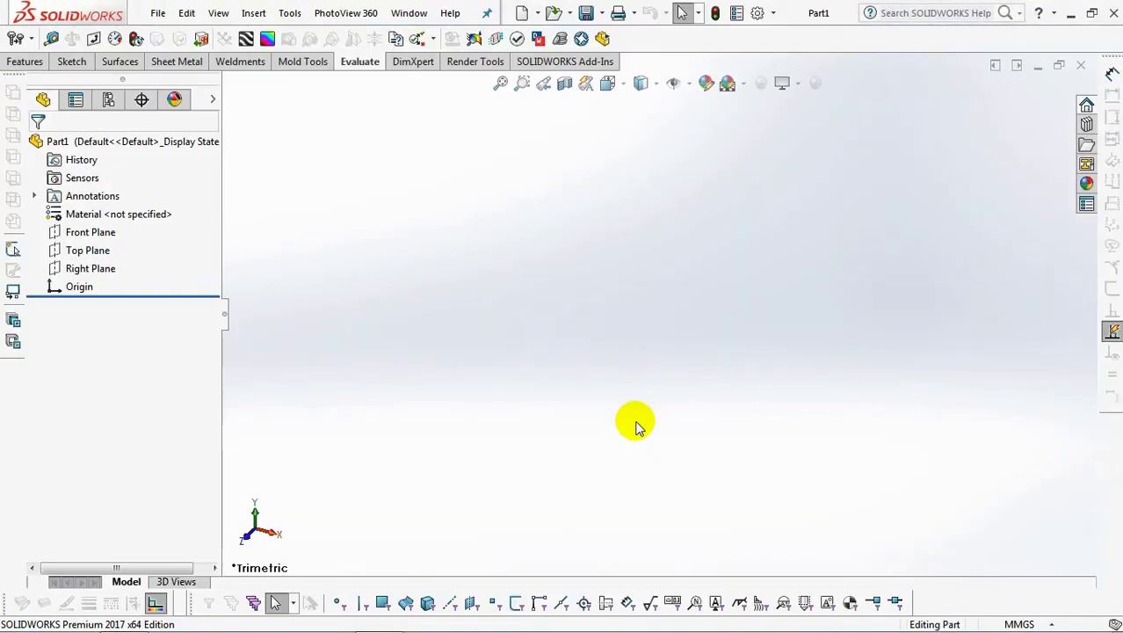
Start a sketch on the Front Plane and draw a horizontal and a vertical centerline meeting at the origin
click(88, 232)
click(25, 61)
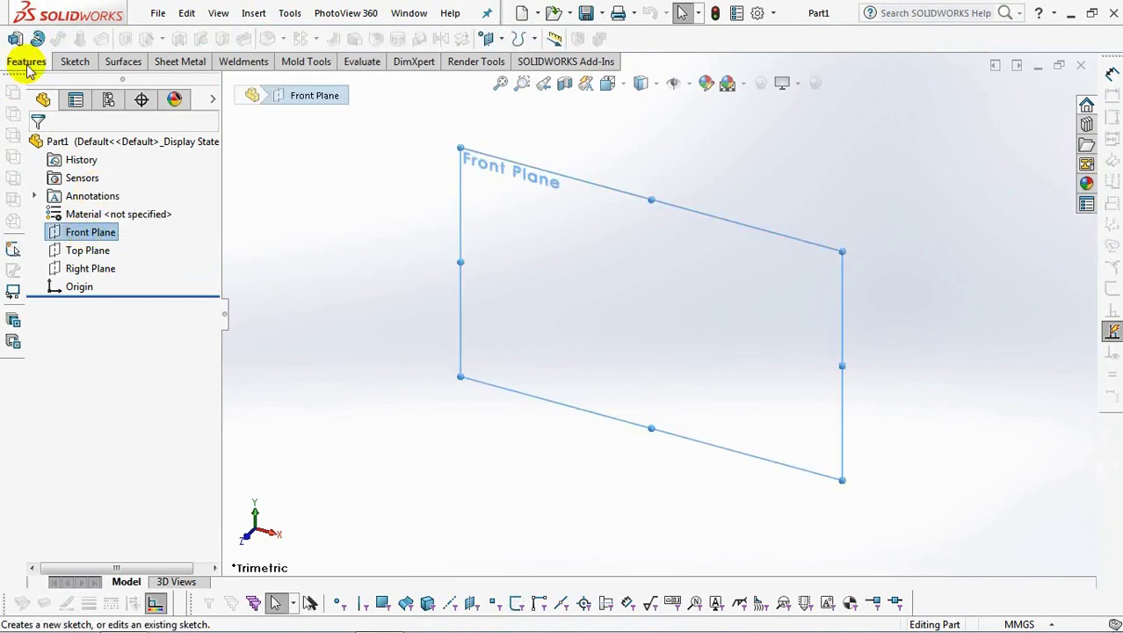
click(39, 41)
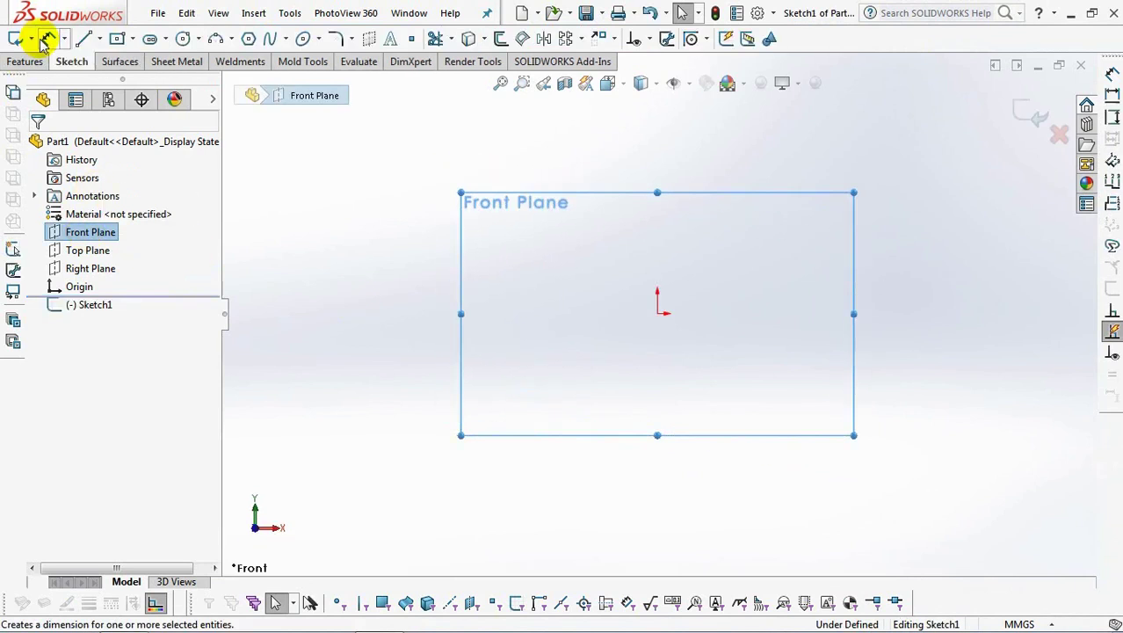
click(93, 38)
click(123, 80)
click(480, 312)
click(657, 313)
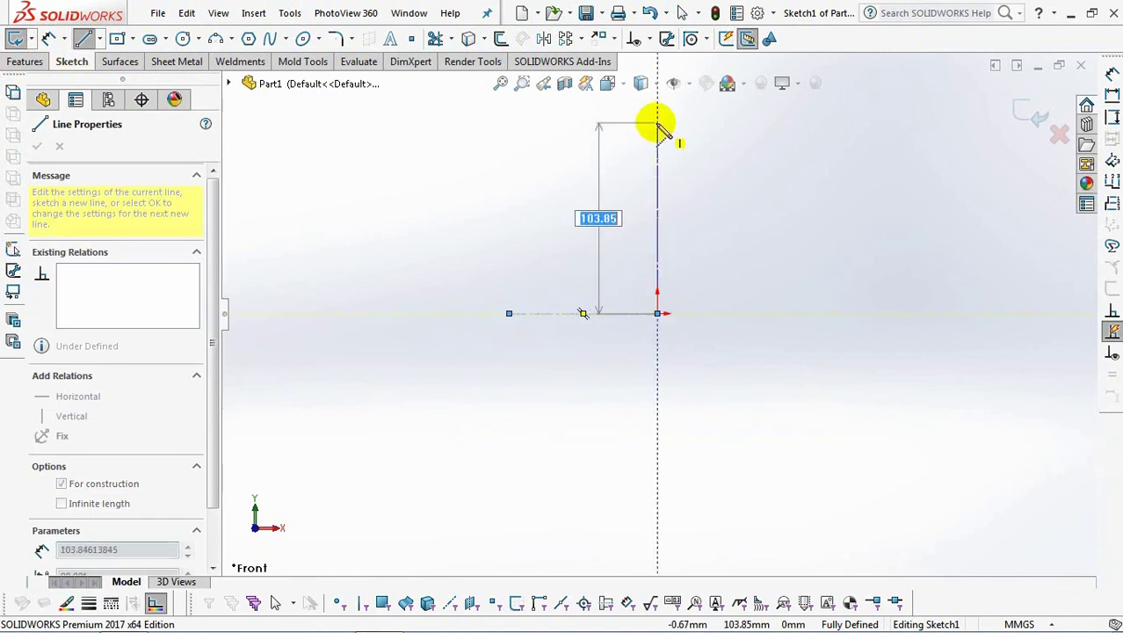
click(658, 123)
Draw the half-profile: flat rim line, curled rim arcs, slanted wall and tangent bottom arc
click(99, 39)
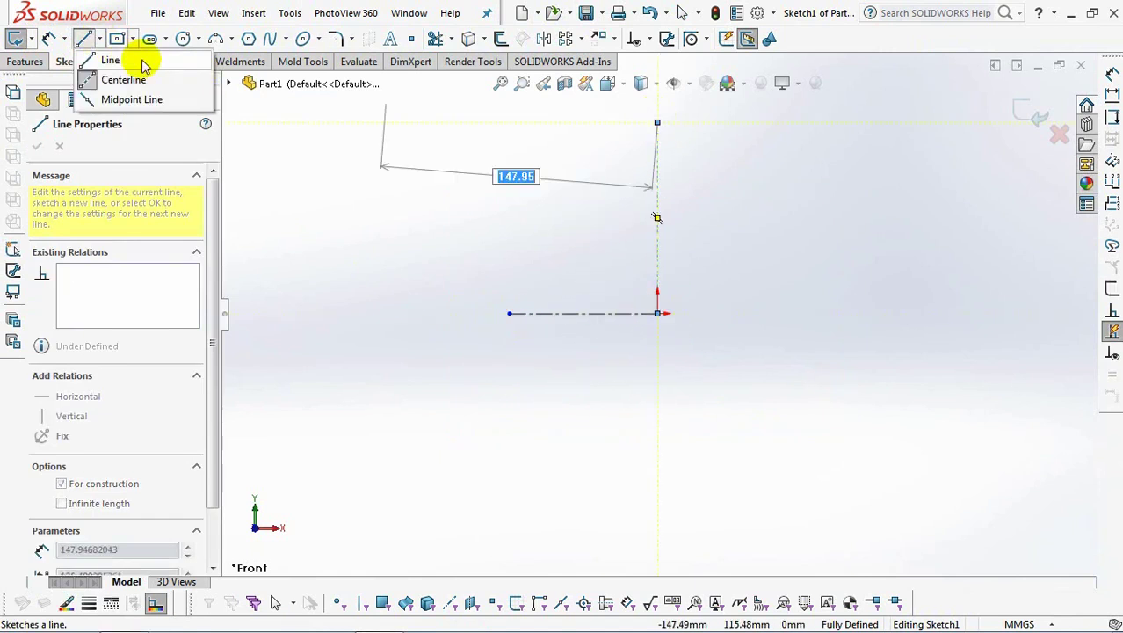
click(180, 88)
scroll(673, 132, down, 3)
click(628, 208)
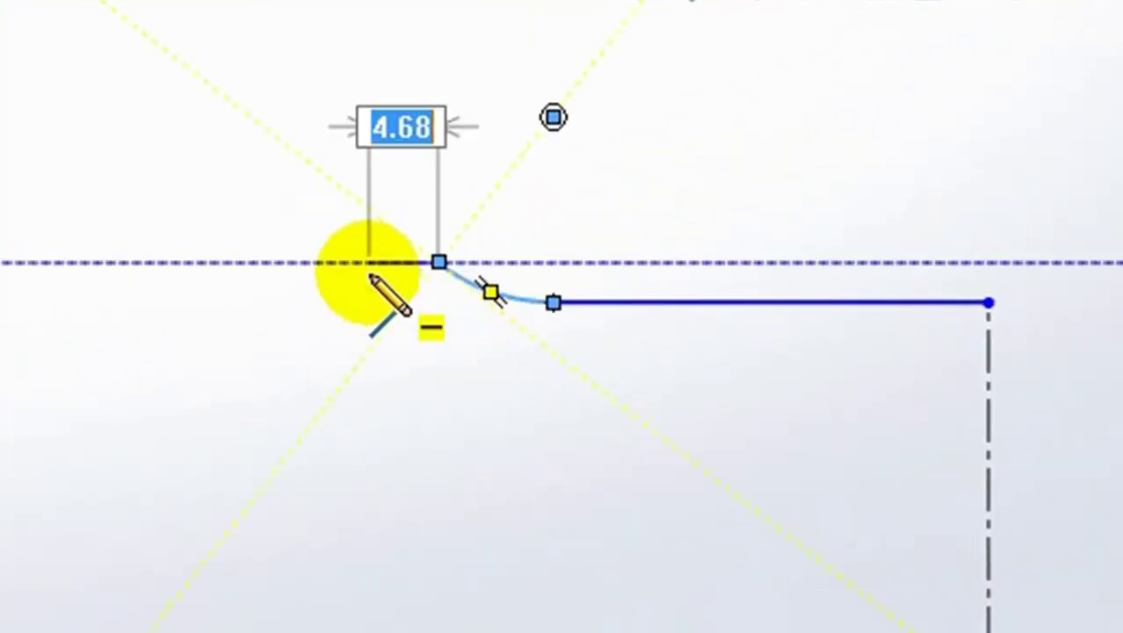
click(439, 260)
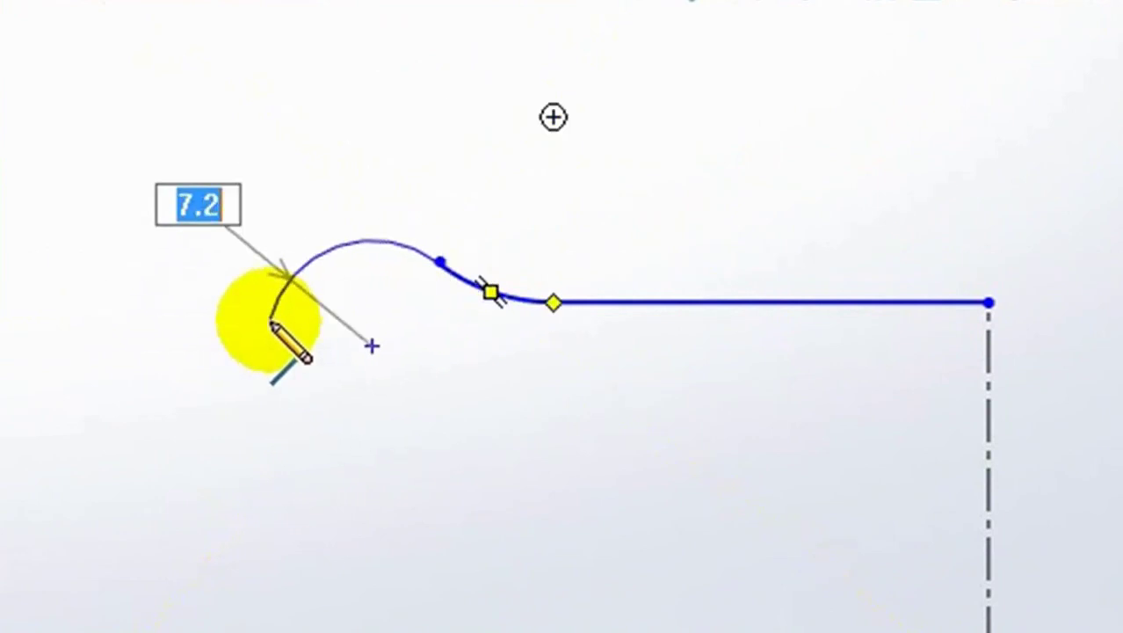
click(269, 321)
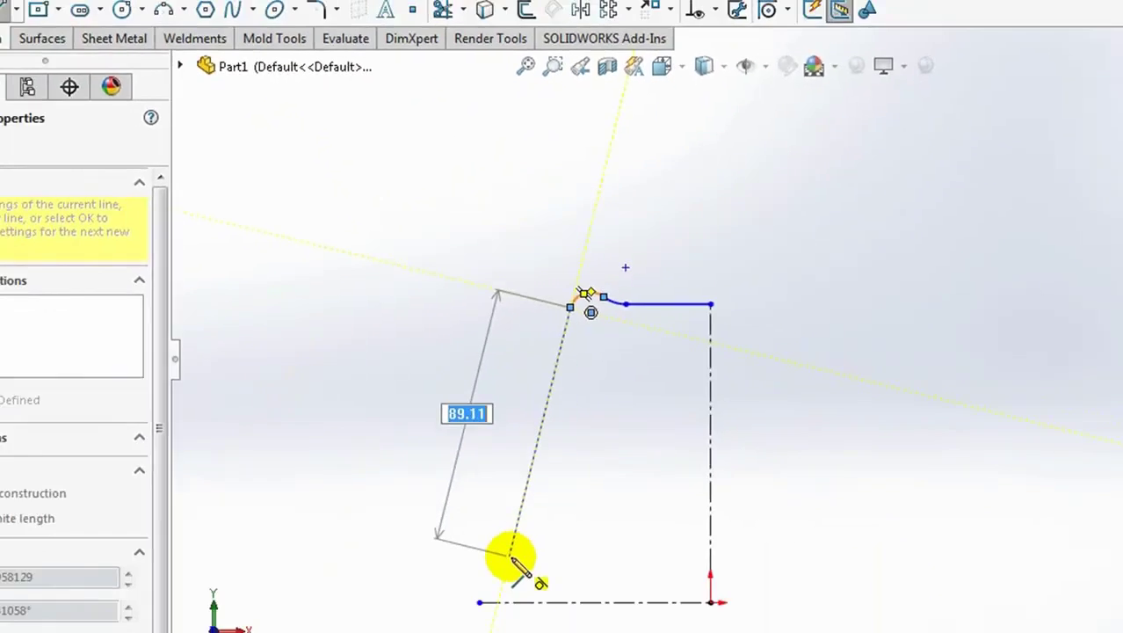
scroll(518, 559, down, 2)
click(628, 431)
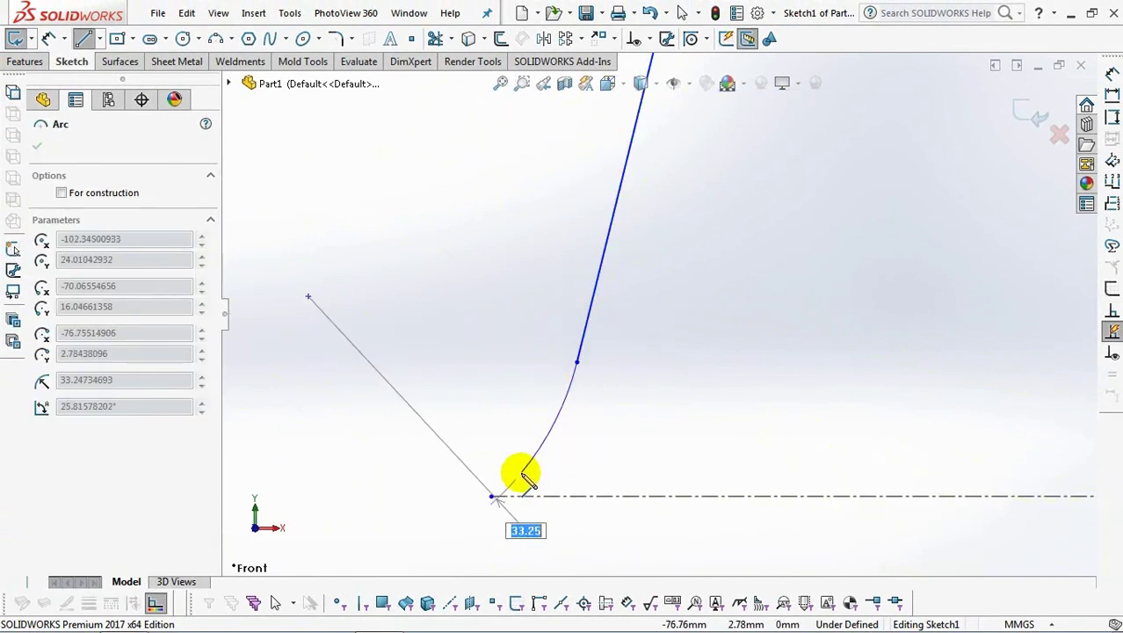
click(520, 472)
right_click(521, 472)
click(566, 435)
scroll(671, 431, up, 3)
scroll(671, 431, down, 5)
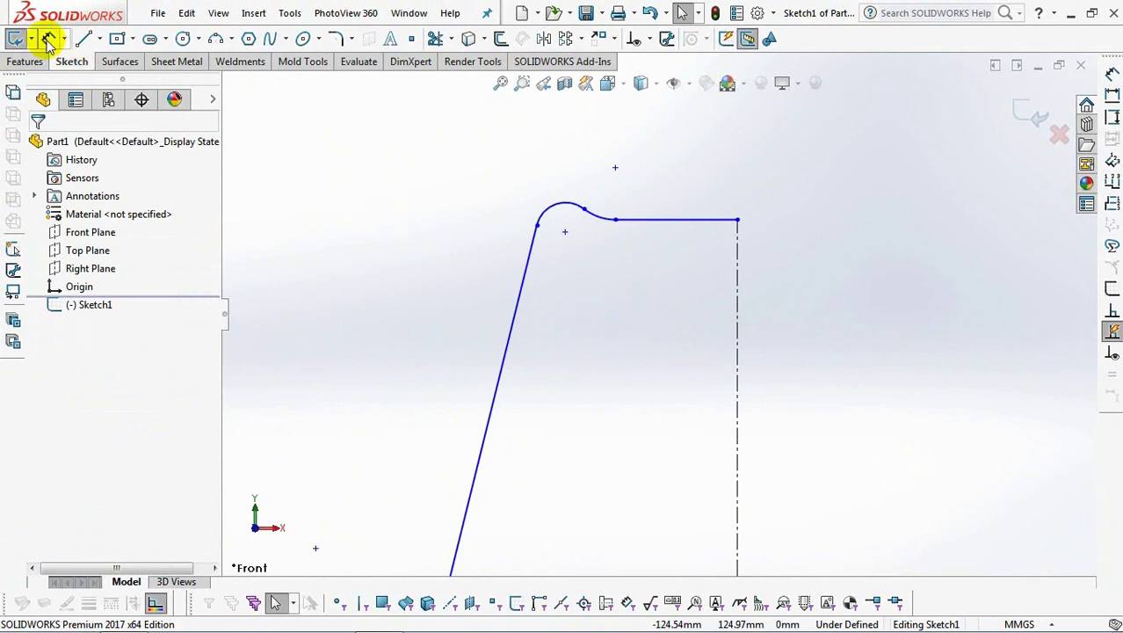
Dimension the overall profile height to 103 mm
click(571, 211)
scroll(571, 211, up, 2)
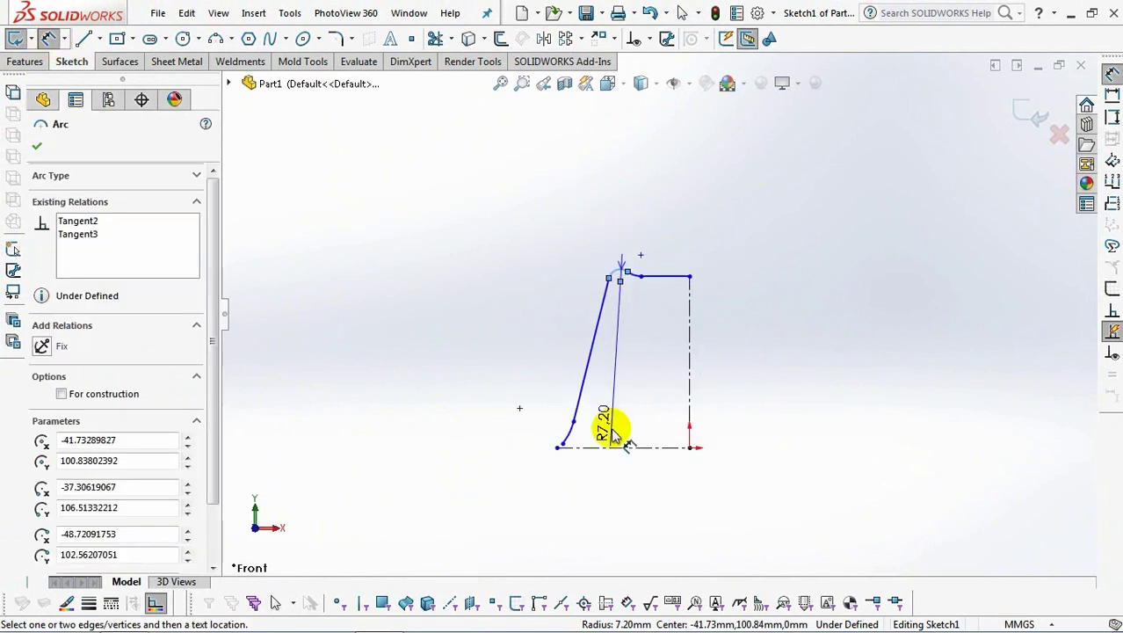
click(607, 452)
click(497, 383)
click(431, 364)
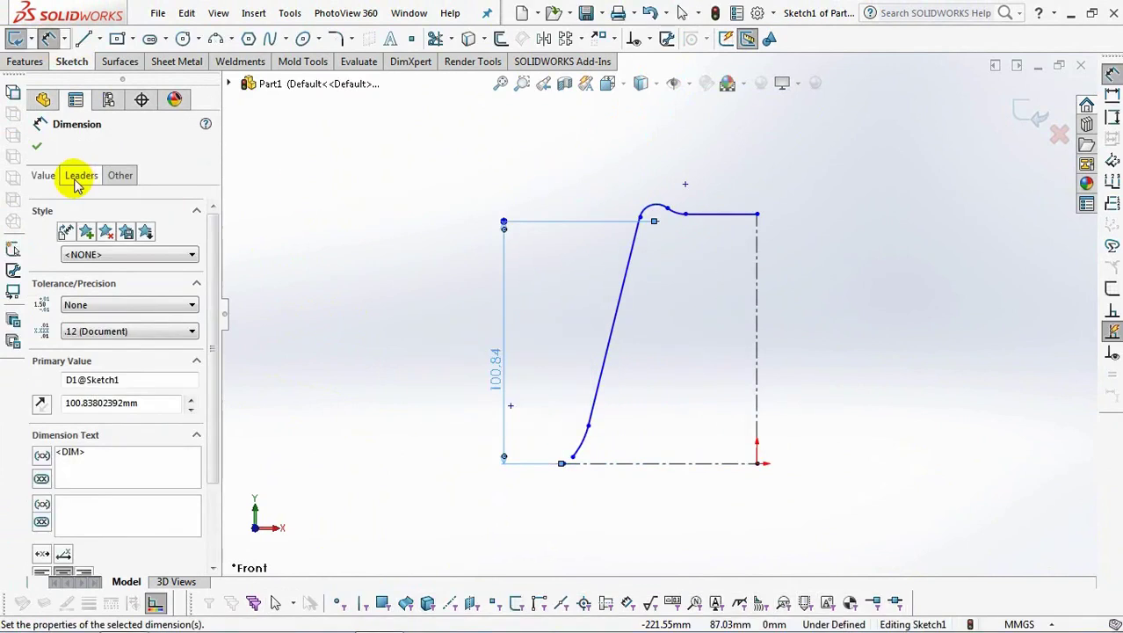
click(75, 175)
scroll(131, 457, down, 3)
double_click(498, 373)
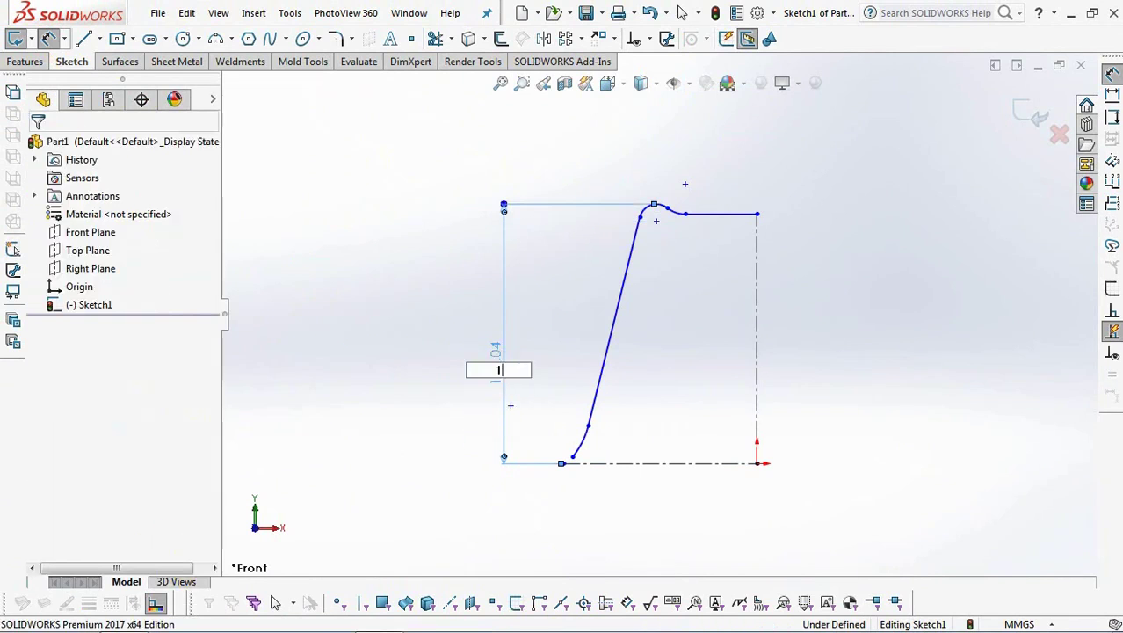
text(103)
key(Return)
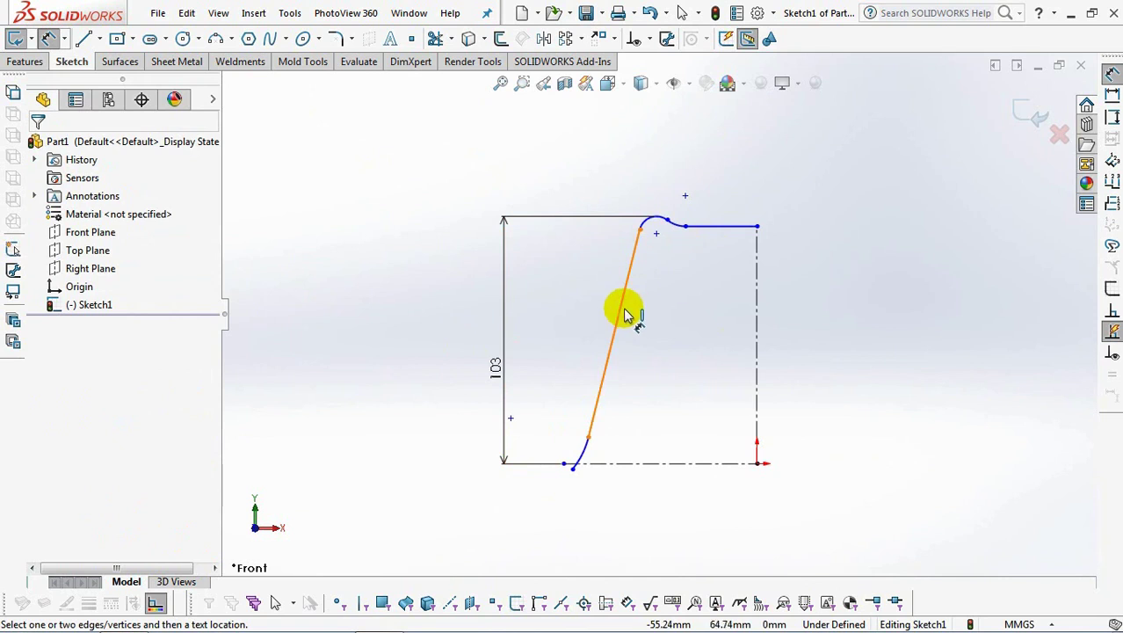
Set the wall angle to 5° from the vertical centerline and the rim arc radius to 10 mm
click(629, 314)
click(752, 339)
click(690, 356)
text(5)
click(618, 343)
click(664, 376)
scroll(676, 230, up, 5)
click(573, 264)
click(494, 191)
text(10)
click(414, 177)
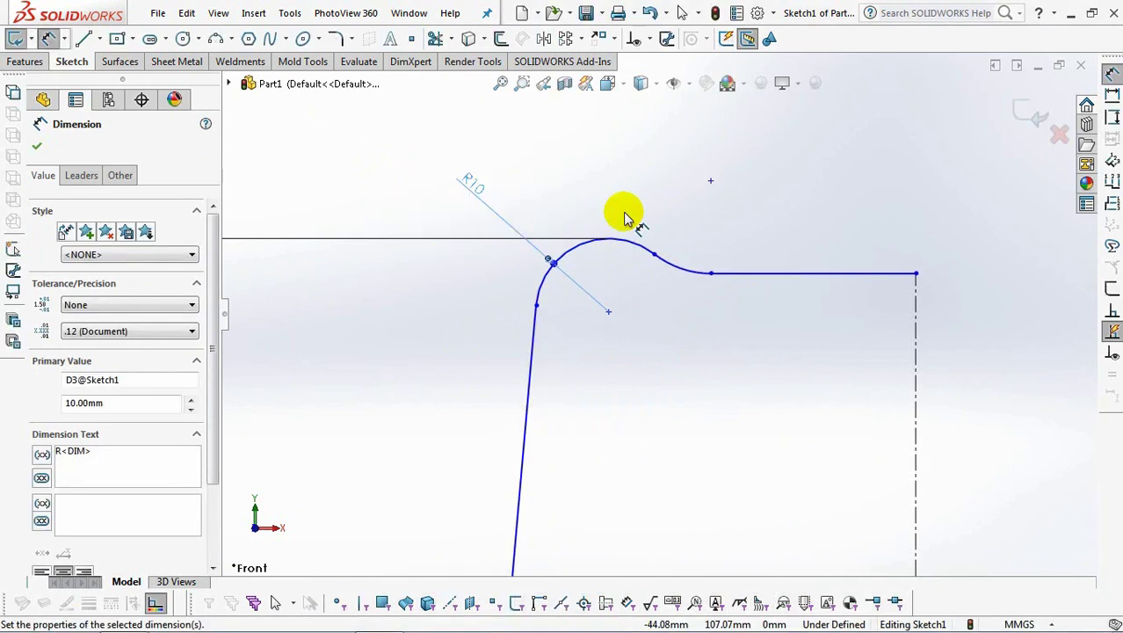
Dimension the rim: 38 mm flat line length, 46 mm width from the axis, and the rim rise
click(817, 281)
click(815, 325)
text(38)
click(742, 318)
click(580, 254)
click(915, 334)
click(762, 189)
text(46)
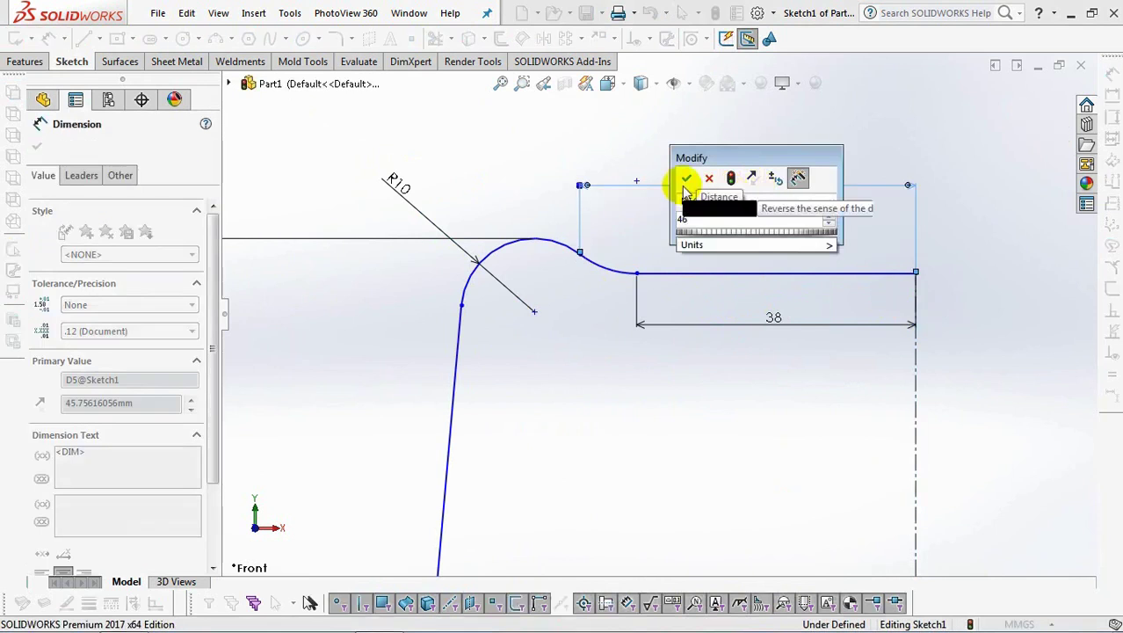
click(686, 176)
click(580, 253)
click(649, 272)
click(693, 230)
text(1)
click(625, 221)
click(622, 154)
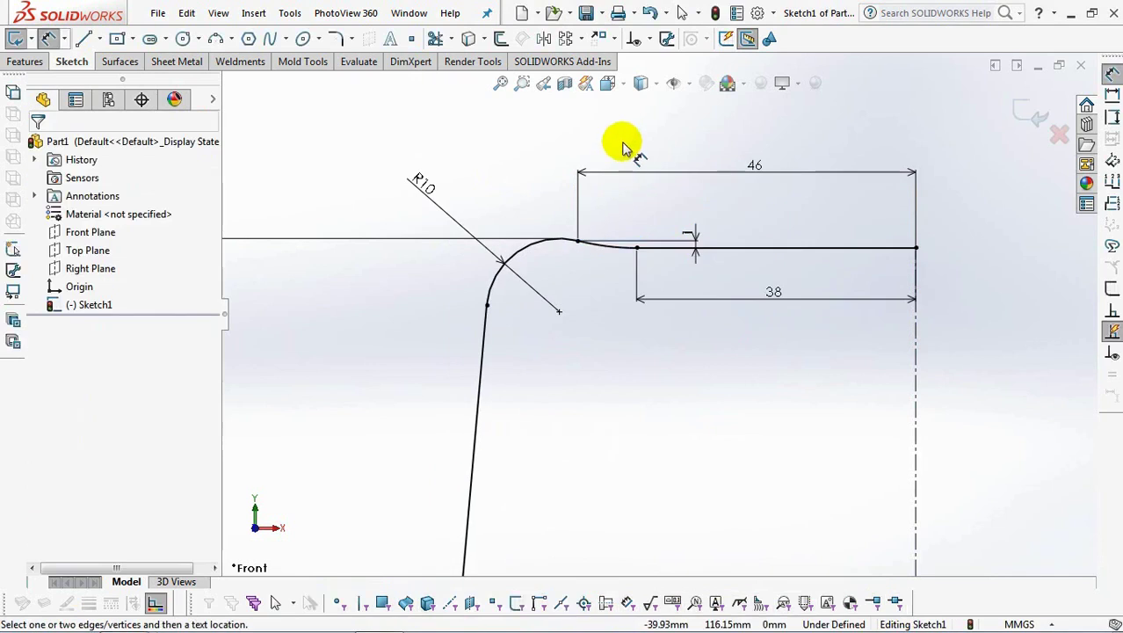
Drag the bottom arc's endpoint onto the horizontal centerline
scroll(618, 194, up, 5)
scroll(640, 411, down, 5)
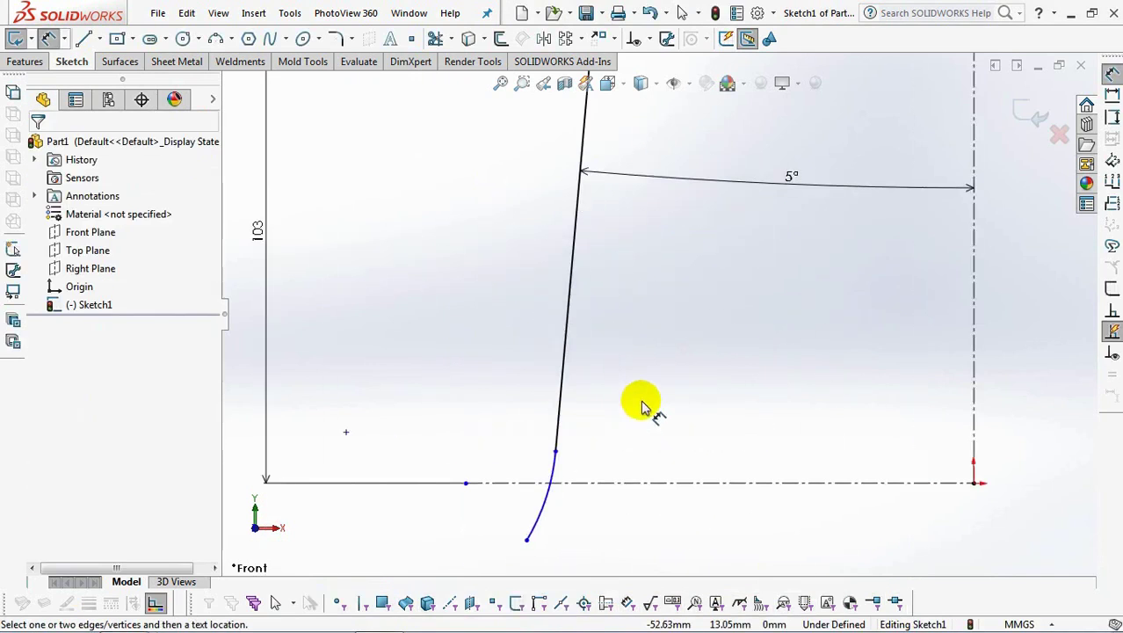
right_click(644, 404)
click(686, 453)
click(563, 424)
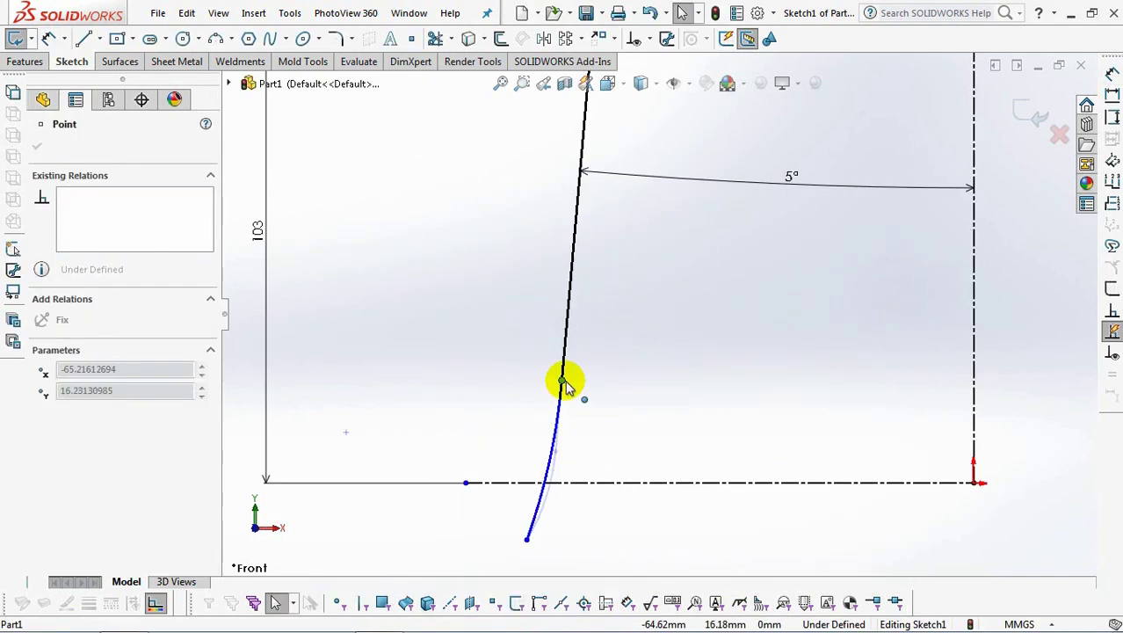
drag(526, 539, 531, 467)
click(638, 369)
Offset the wall chain by 0.85 mm and dimension the offset line 10 mm high
click(502, 39)
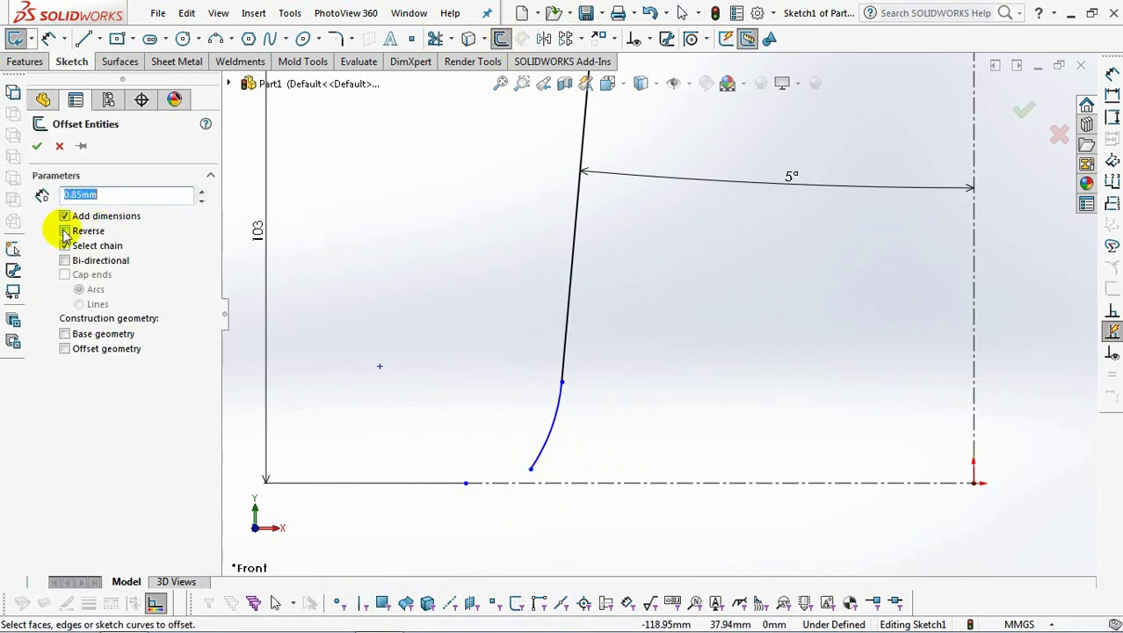
click(570, 296)
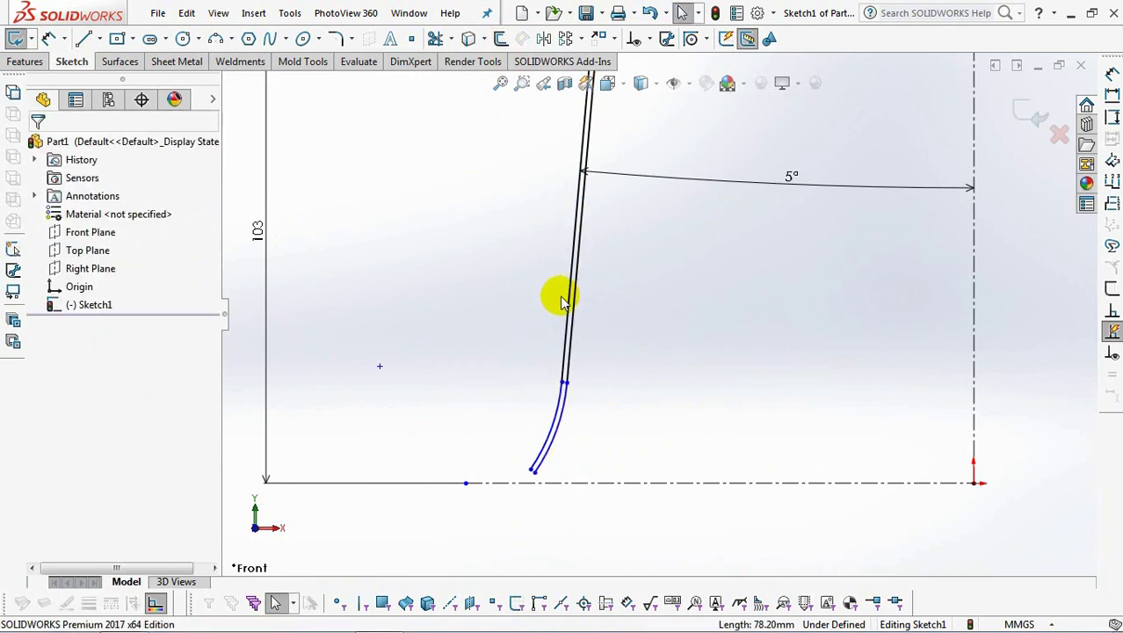
click(50, 38)
scroll(631, 429, down, 2)
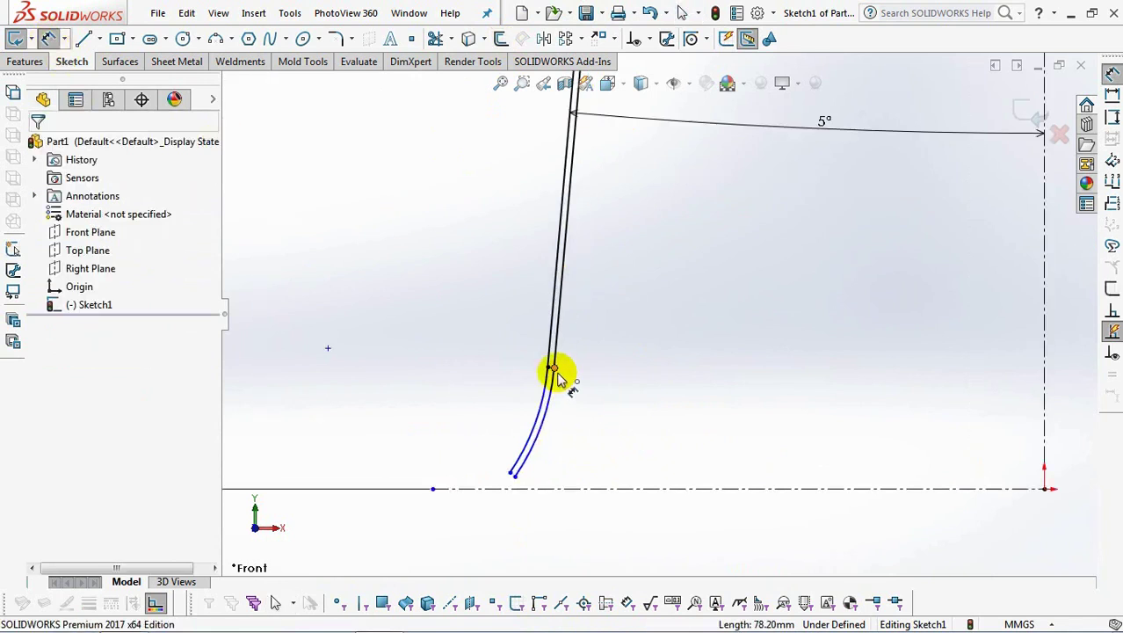
click(554, 369)
click(585, 488)
click(648, 439)
text(10)
click(577, 432)
Give the lower offset arc R15 and place its end 1.6 mm above the centerline
click(536, 460)
click(598, 474)
text(15)
click(526, 464)
click(612, 406)
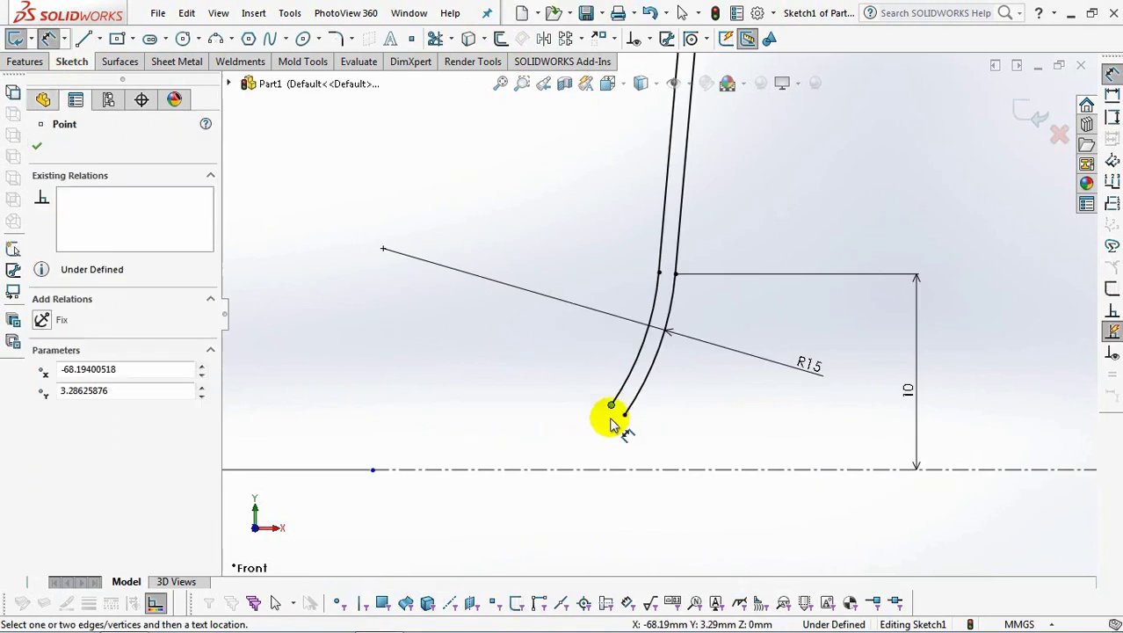
click(638, 477)
click(455, 446)
text(1.6)
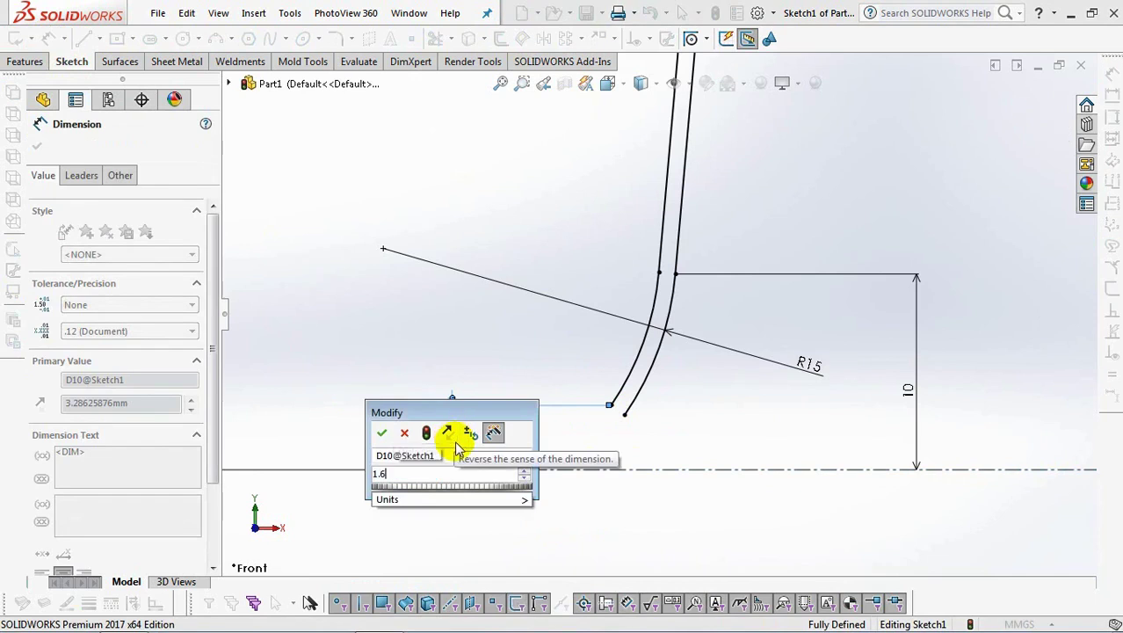
click(381, 433)
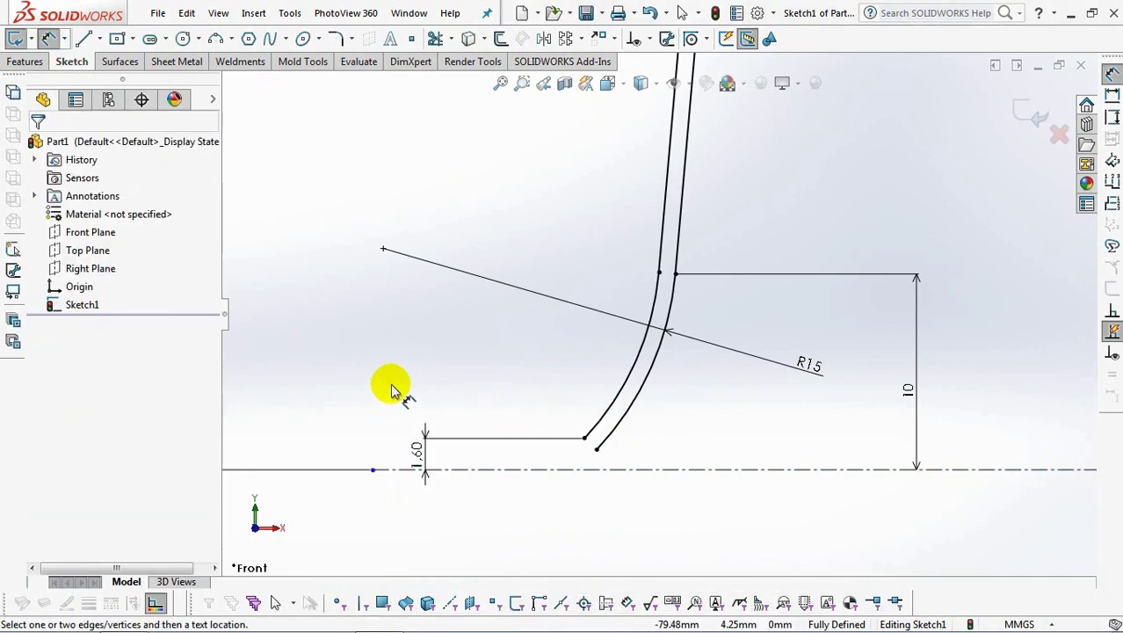
Draw the lip's line segments: horizontal, sloped, top and vertical
click(86, 41)
scroll(571, 470, down, 3)
click(601, 392)
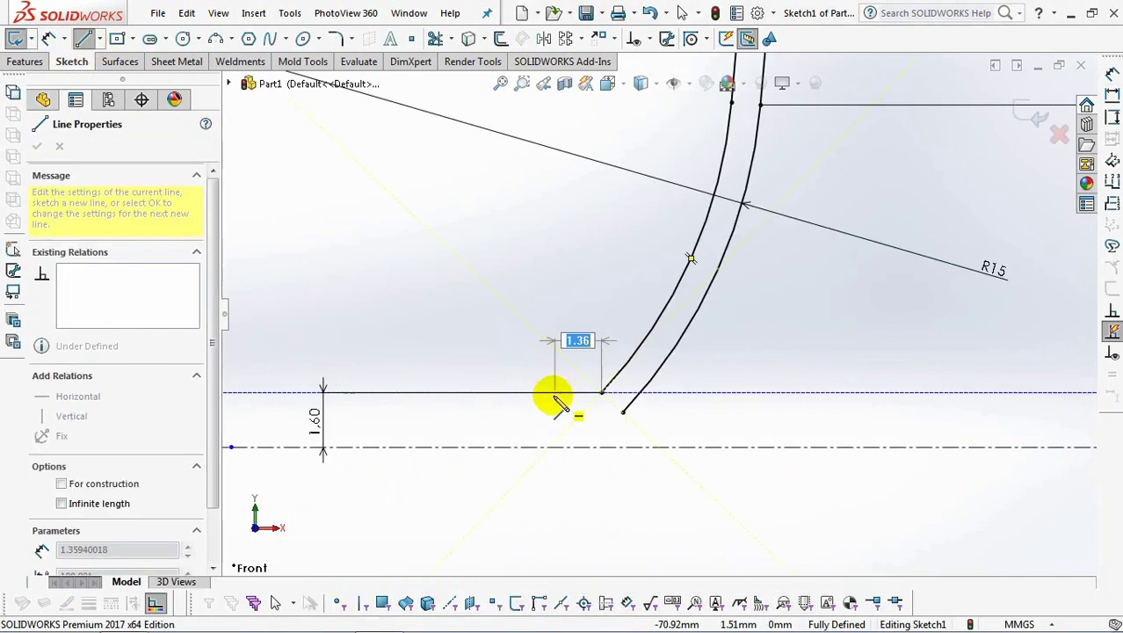
click(533, 392)
click(515, 347)
click(484, 348)
click(484, 392)
Close the lip base with a three-point arc
click(215, 38)
click(484, 392)
click(550, 447)
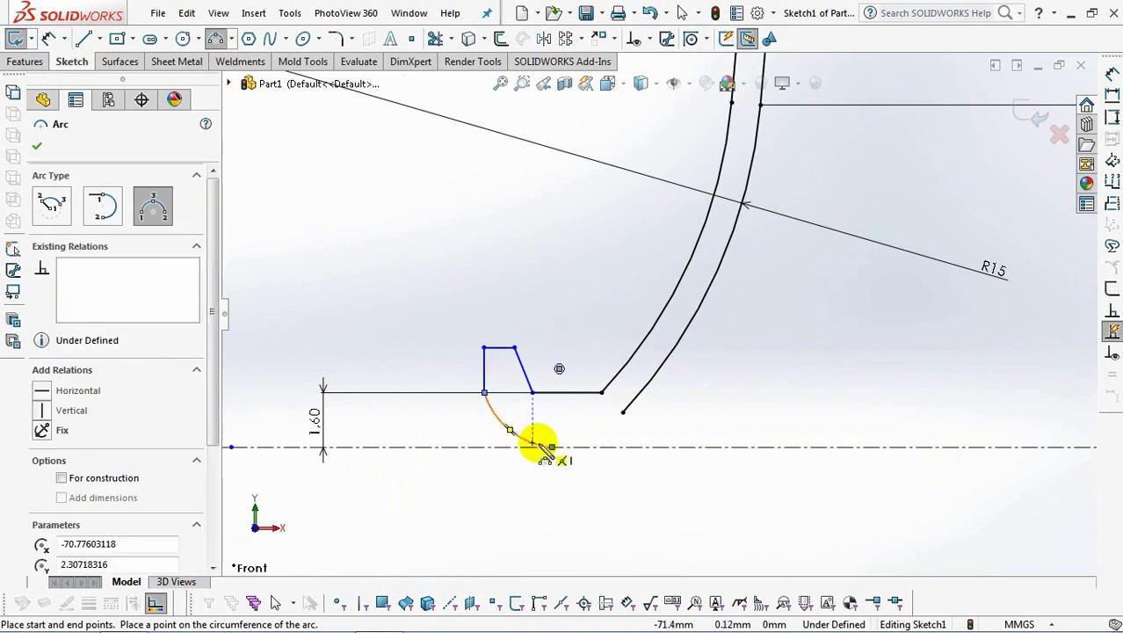
click(611, 429)
right_click(613, 427)
click(660, 439)
Make the bottom arcs tangent to the centerline and each other, and the point coincident with the short line
click(650, 39)
click(677, 77)
click(620, 426)
click(606, 437)
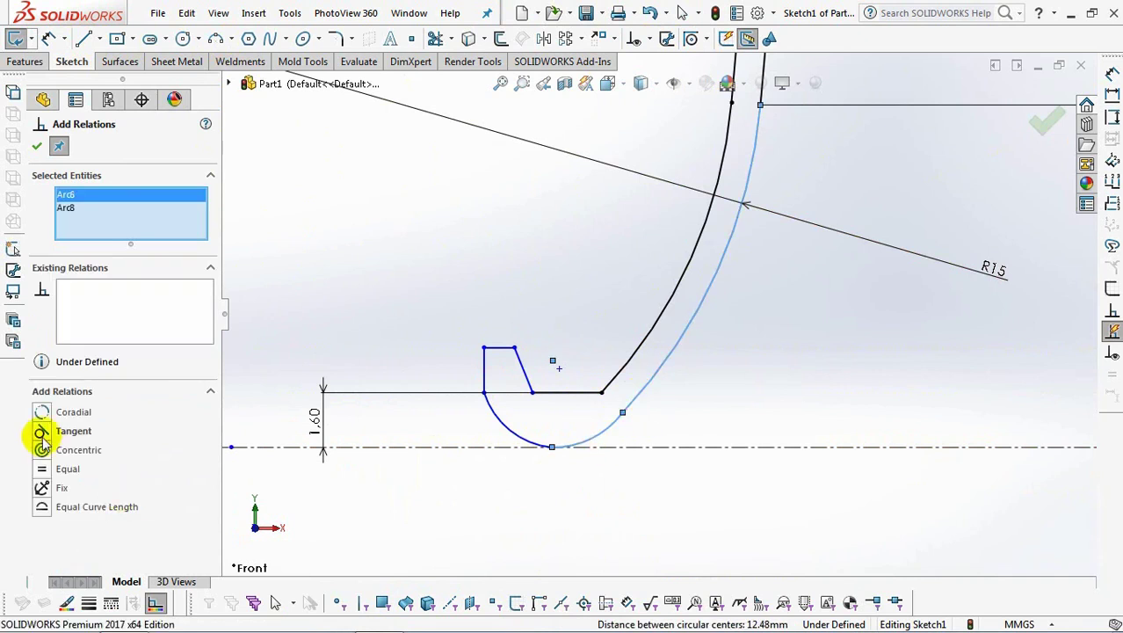
click(655, 448)
click(601, 430)
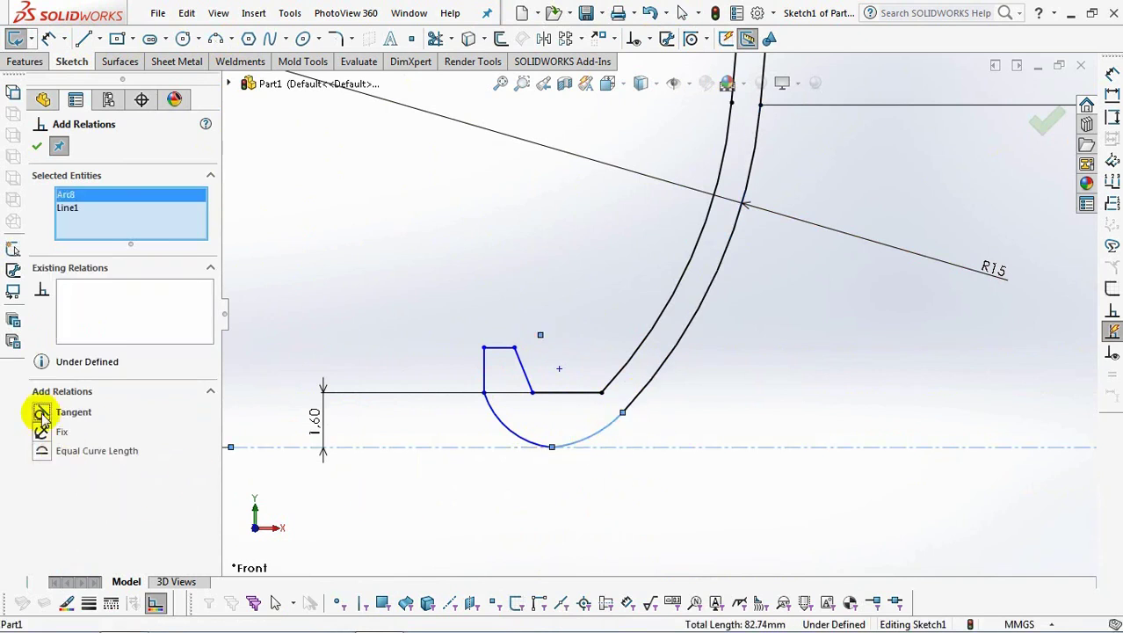
click(590, 435)
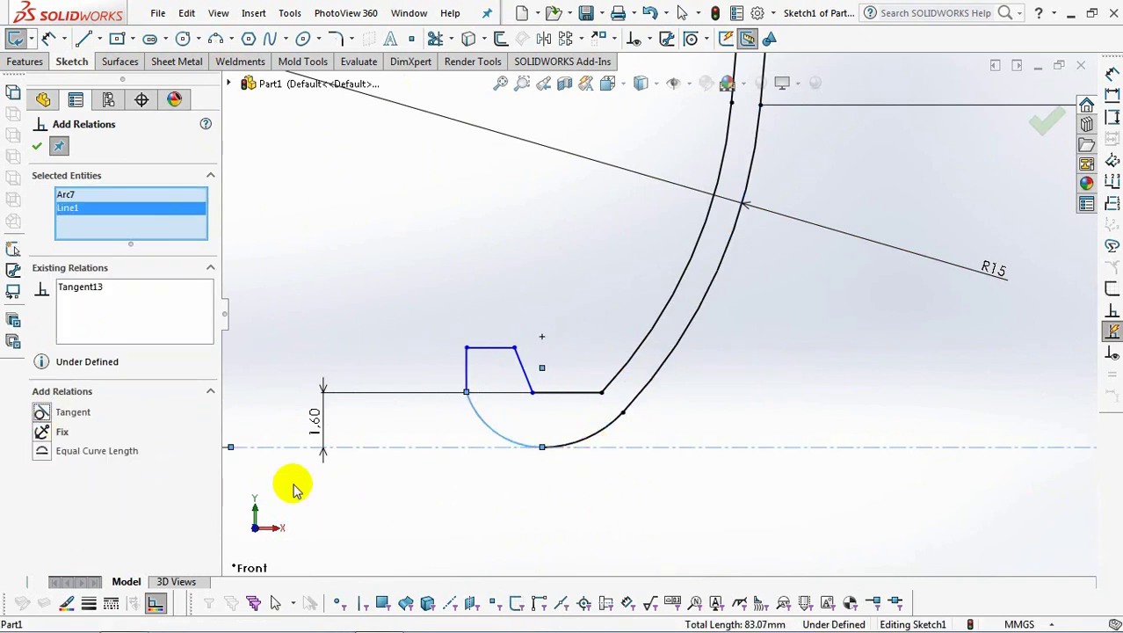
click(572, 447)
click(573, 439)
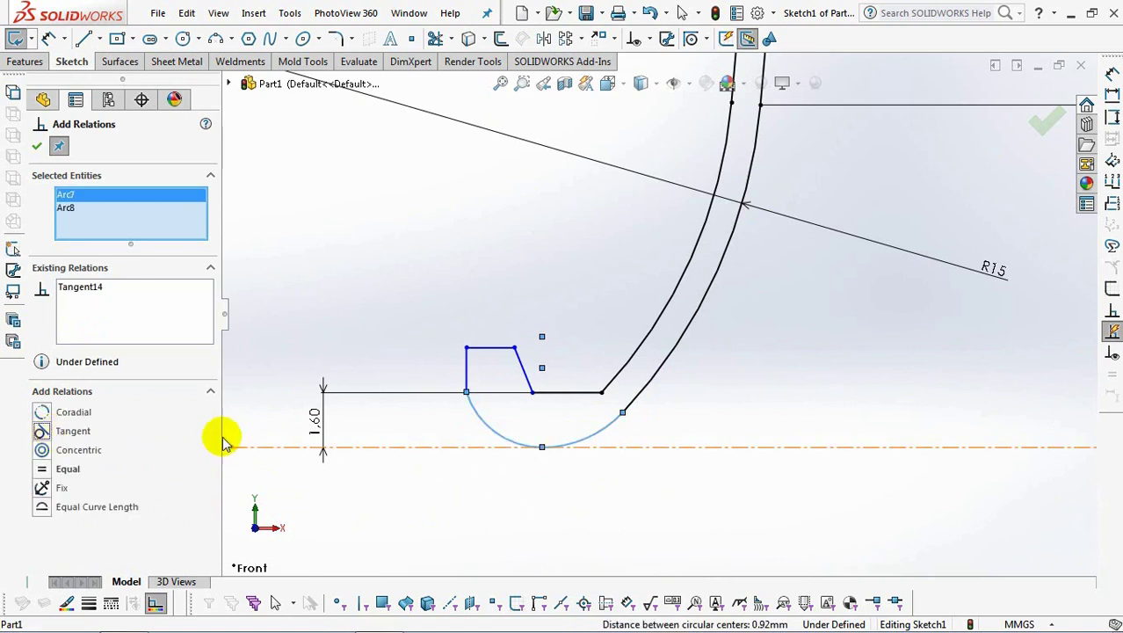
click(545, 411)
click(567, 392)
click(232, 445)
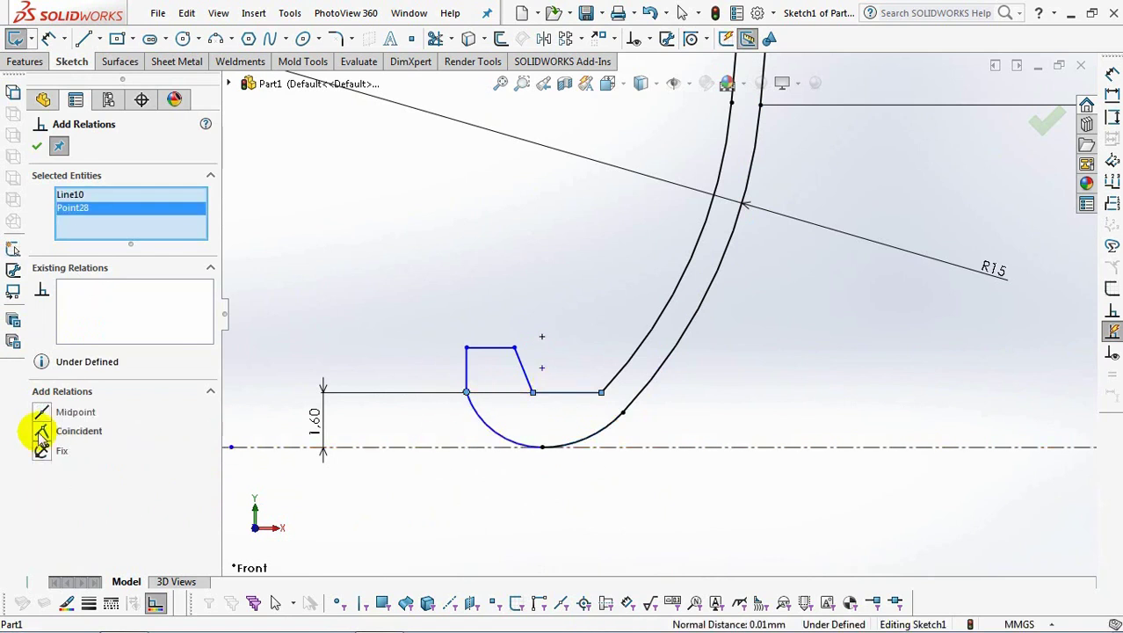
click(36, 146)
Dimension the lip with a 3 mm height and a 0.9 mm slanted-line width
click(49, 38)
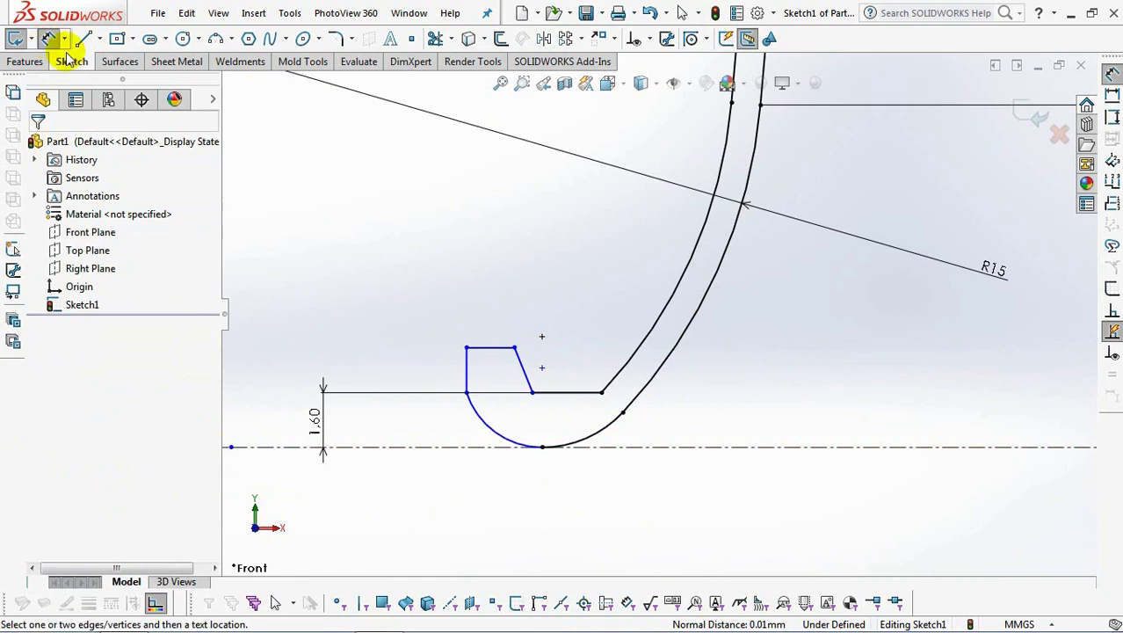
click(492, 349)
click(383, 445)
click(269, 395)
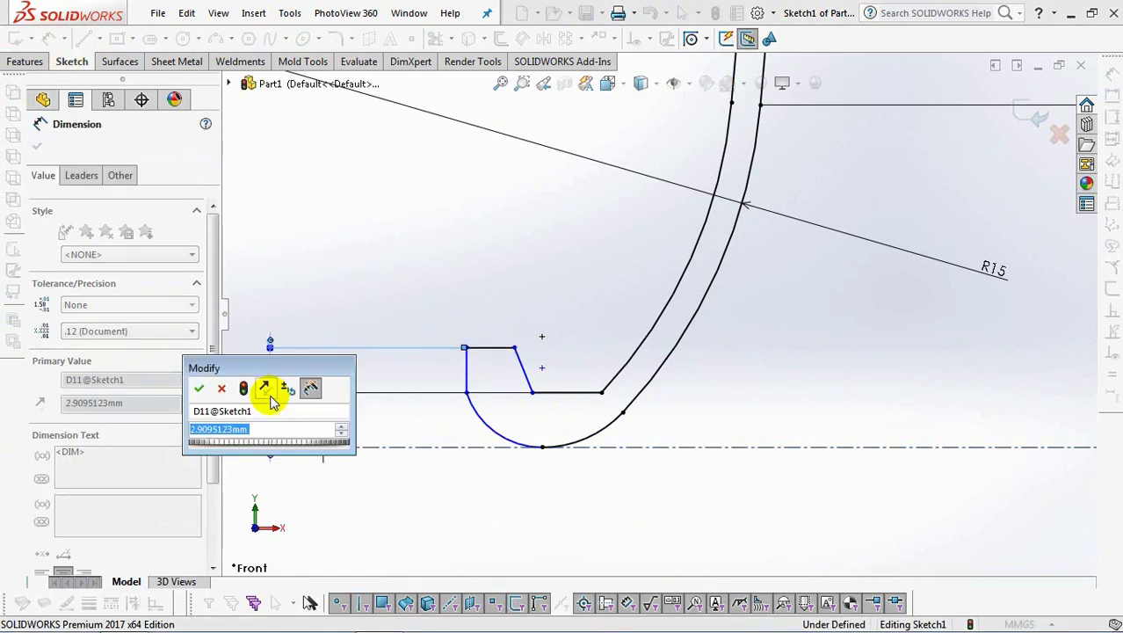
text(3)
click(198, 387)
click(522, 368)
click(466, 347)
click(452, 295)
text(0.9)
click(388, 286)
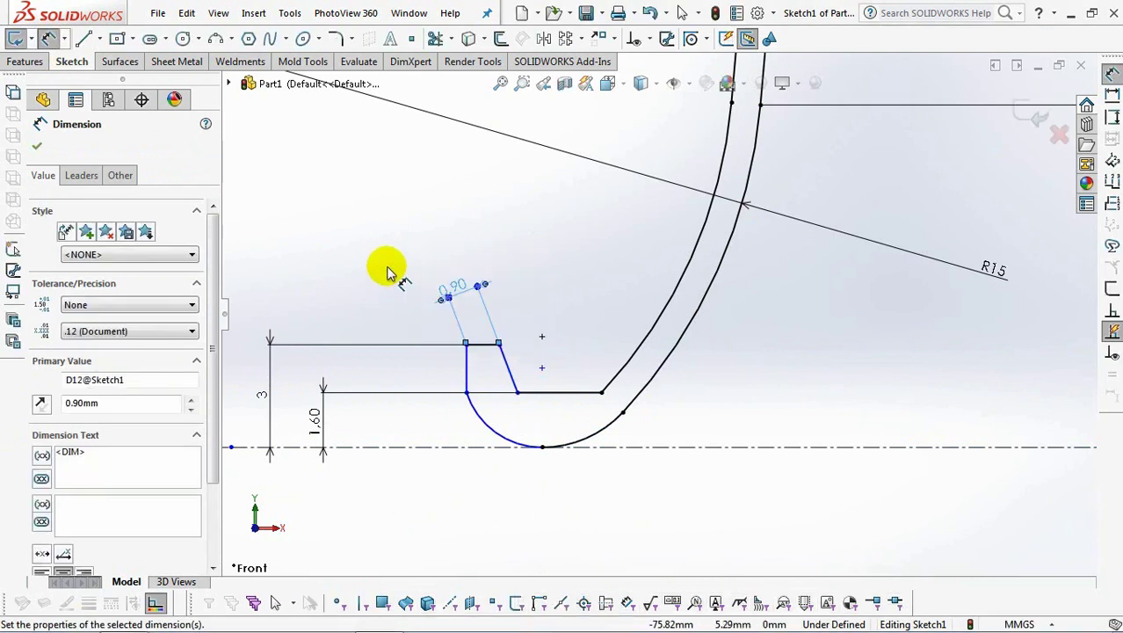
Add a 100° lip angle and a 73.5 mm distance from the axis
click(516, 373)
click(566, 393)
click(602, 296)
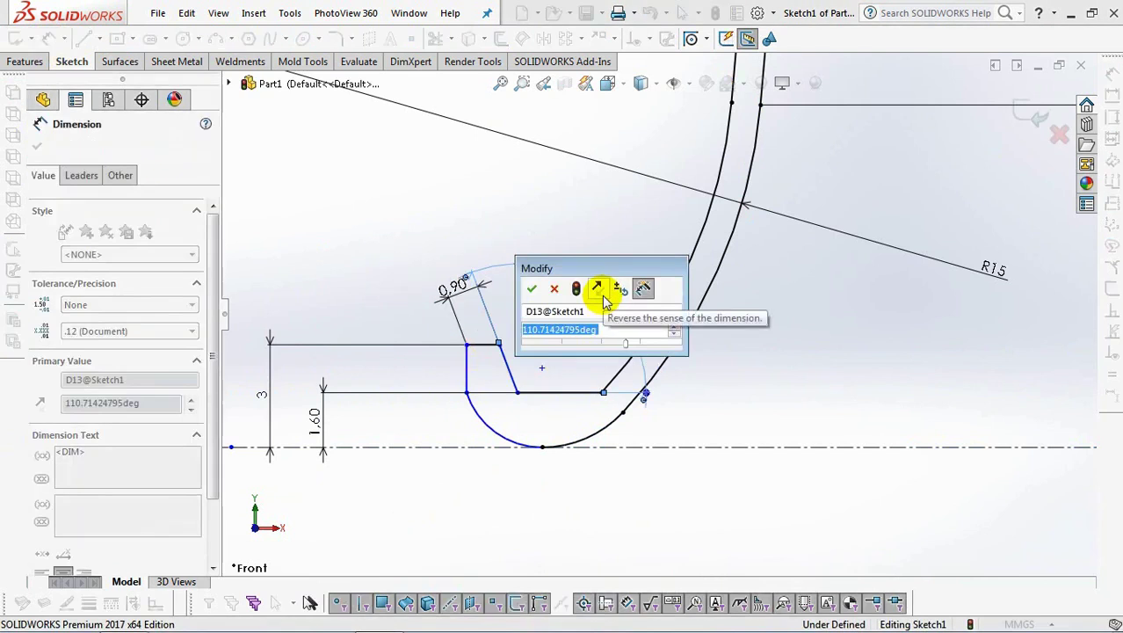
text(100)
click(531, 289)
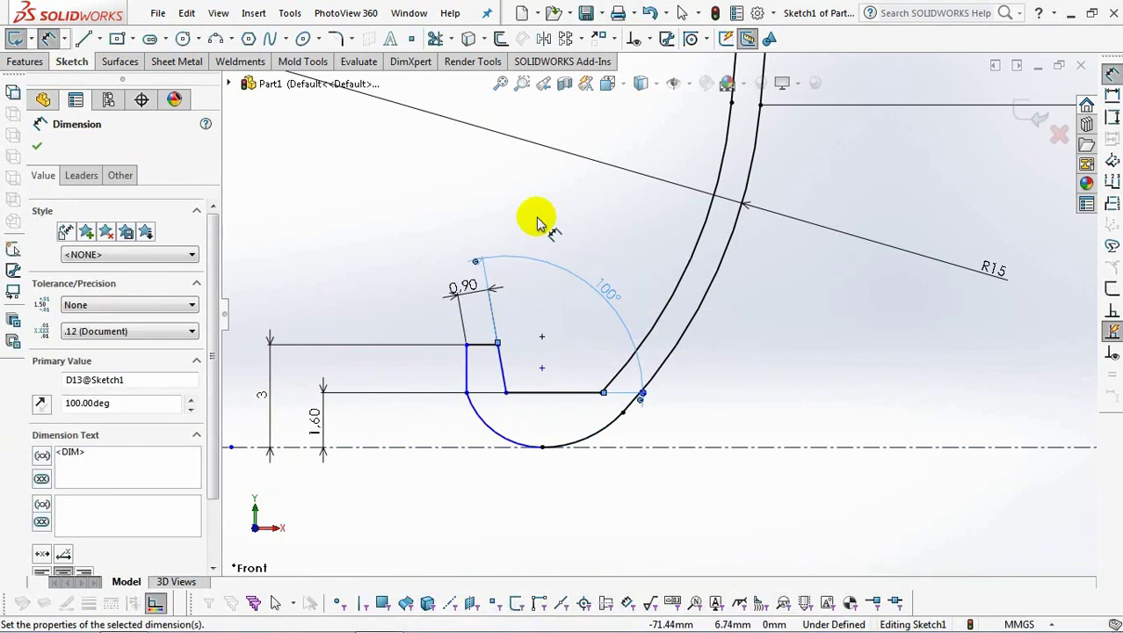
click(488, 362)
key(f)
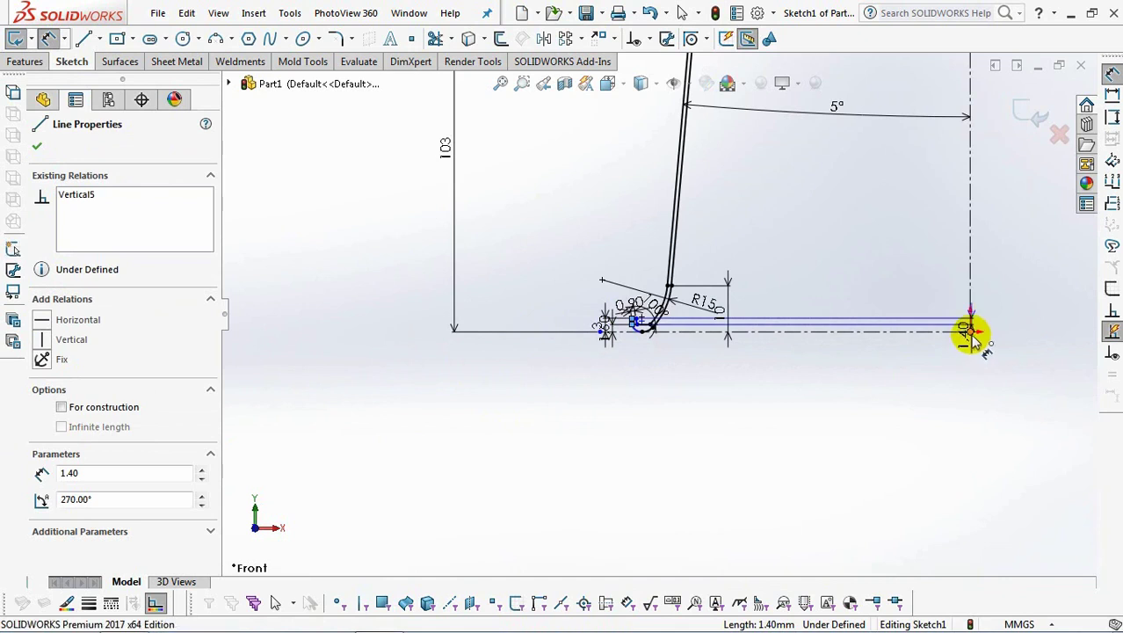
click(967, 331)
scroll(870, 360, down, 3)
click(779, 365)
text(73.5)
key(Return)
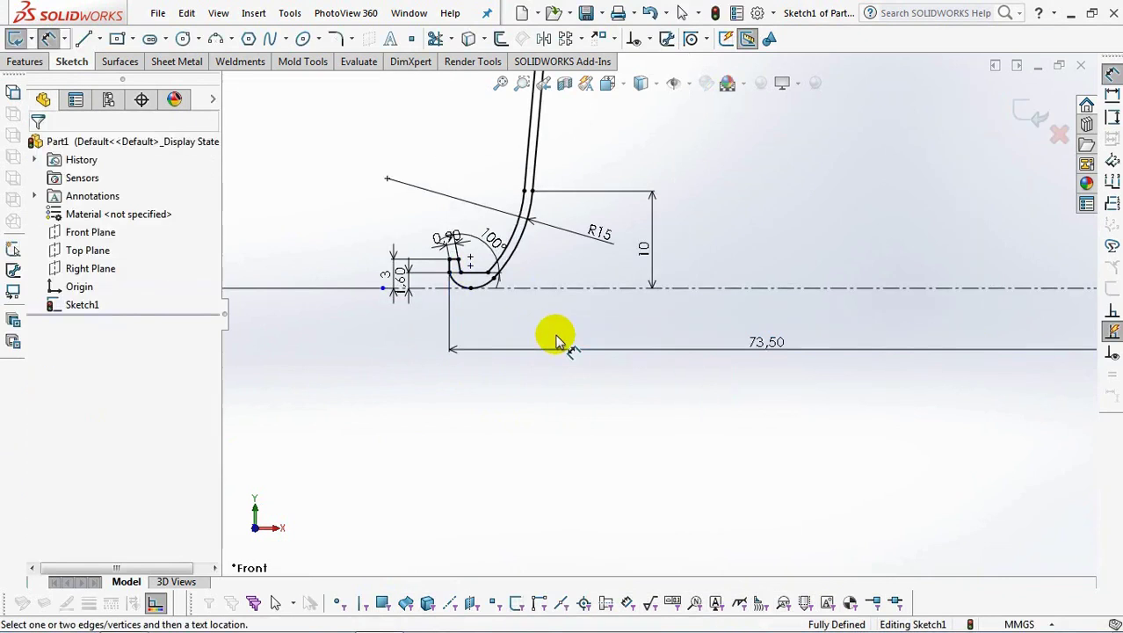
scroll(562, 333, up, 5)
scroll(758, 188, down, 4)
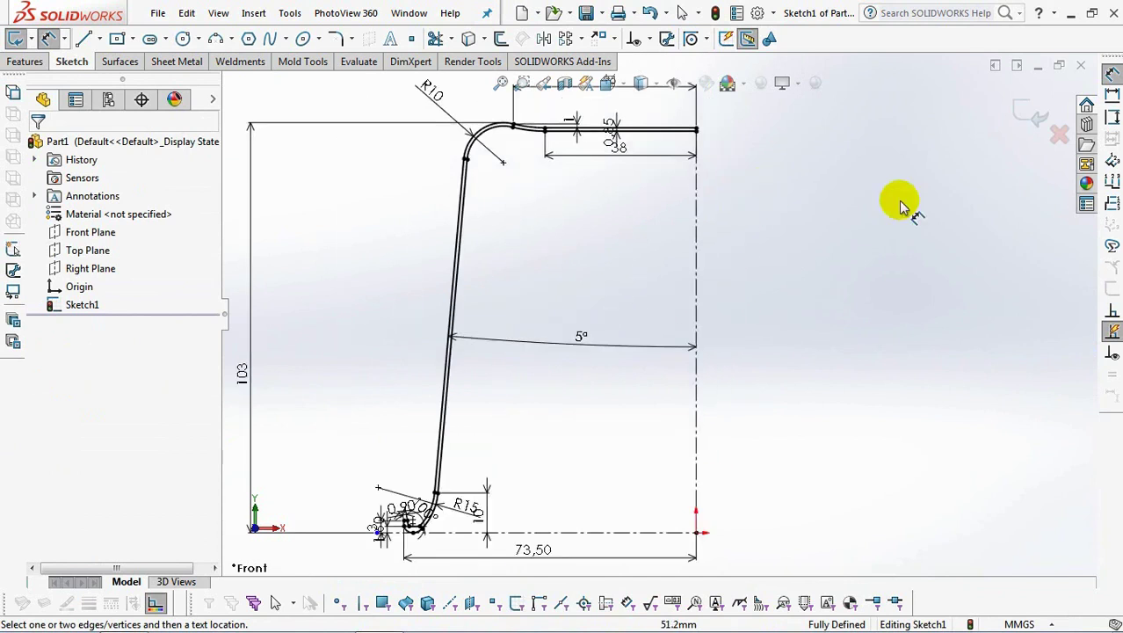
Revolve the profile about the centerline into the solid body Revolve1
click(594, 329)
click(820, 326)
click(1023, 108)
scroll(978, 364, up, 3)
scroll(978, 363, down, 3)
scroll(709, 472, down, 1)
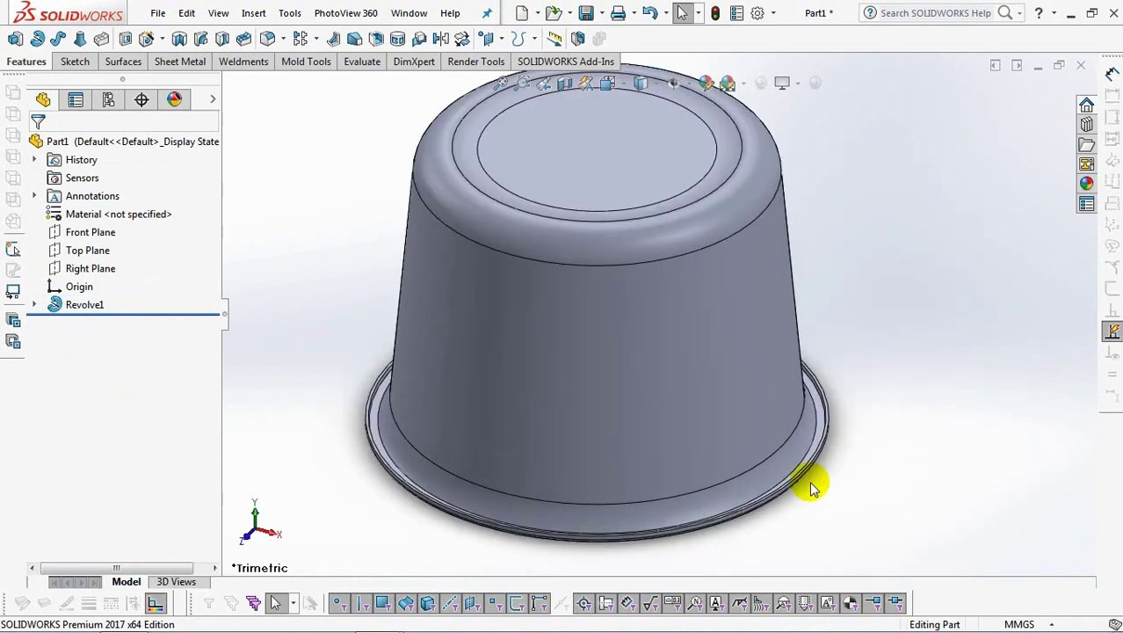
scroll(709, 471, up, 1)
Start a new sketch on the Top Plane and orbit to see the open end
click(88, 250)
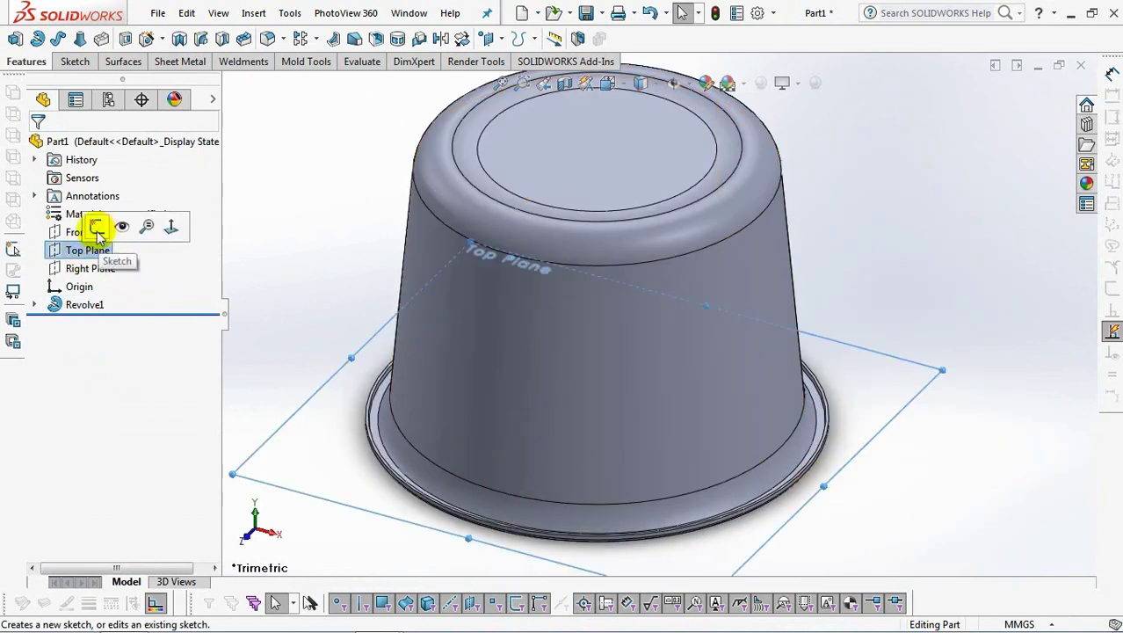
click(75, 223)
middle_drag(302, 402, 439, 219)
View the Top Plane head-on and draw a vertical centerline down from the origin
click(608, 86)
click(656, 442)
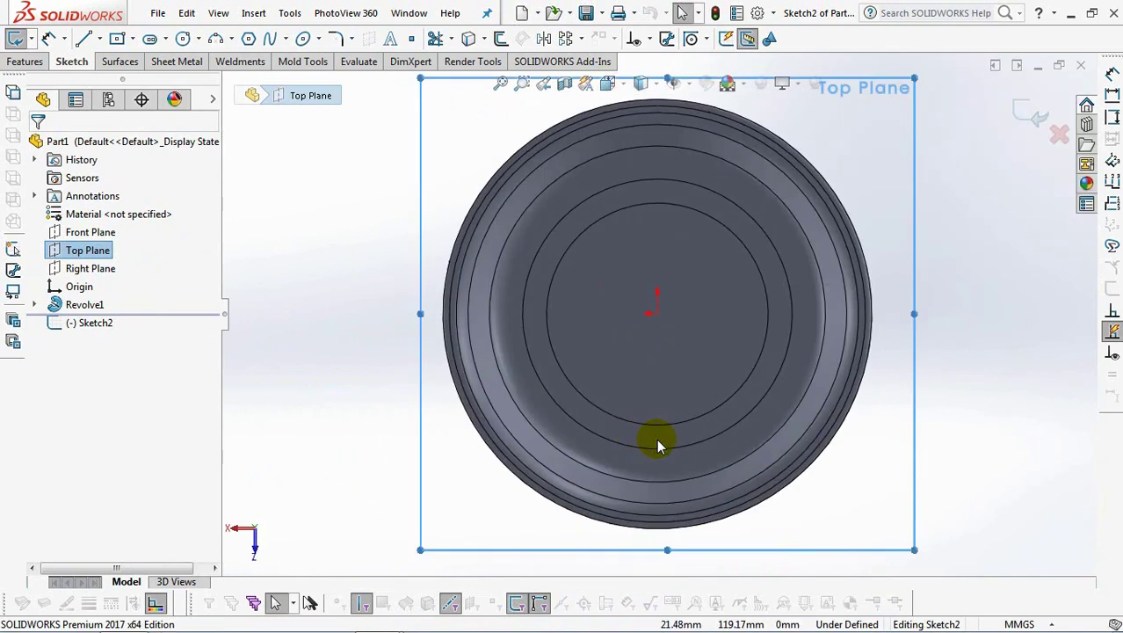
click(99, 40)
click(143, 77)
scroll(615, 413, down, 3)
click(699, 231)
scroll(708, 448, up, 2)
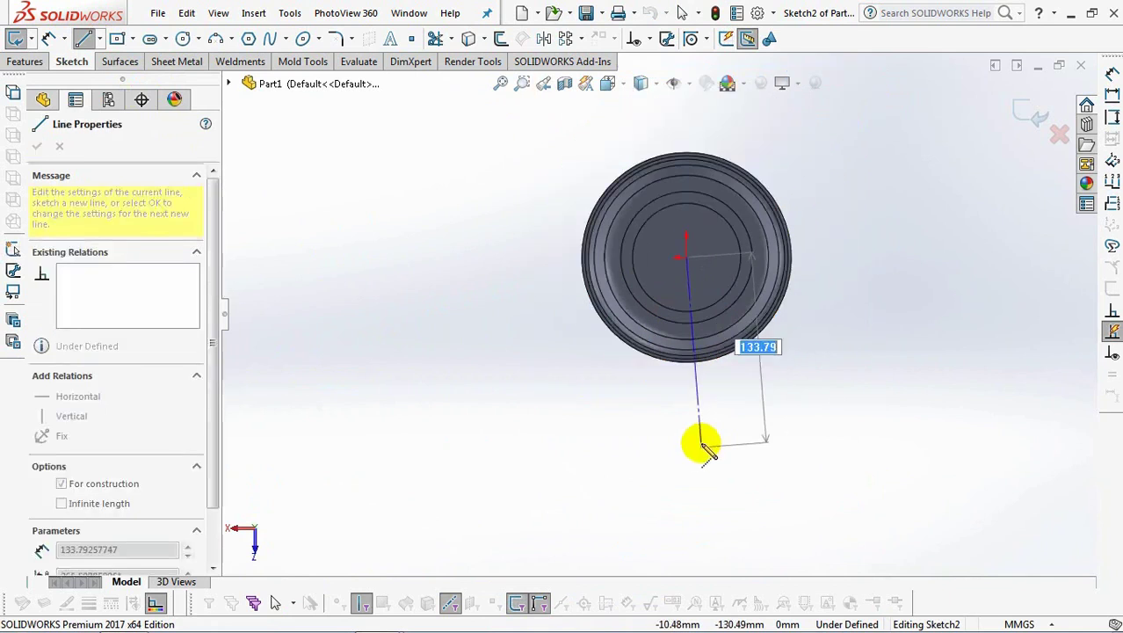
click(688, 438)
right_click(724, 434)
click(726, 373)
scroll(726, 387, down, 2)
Convert the dipper's two outer rim edges into sketch entities
click(469, 39)
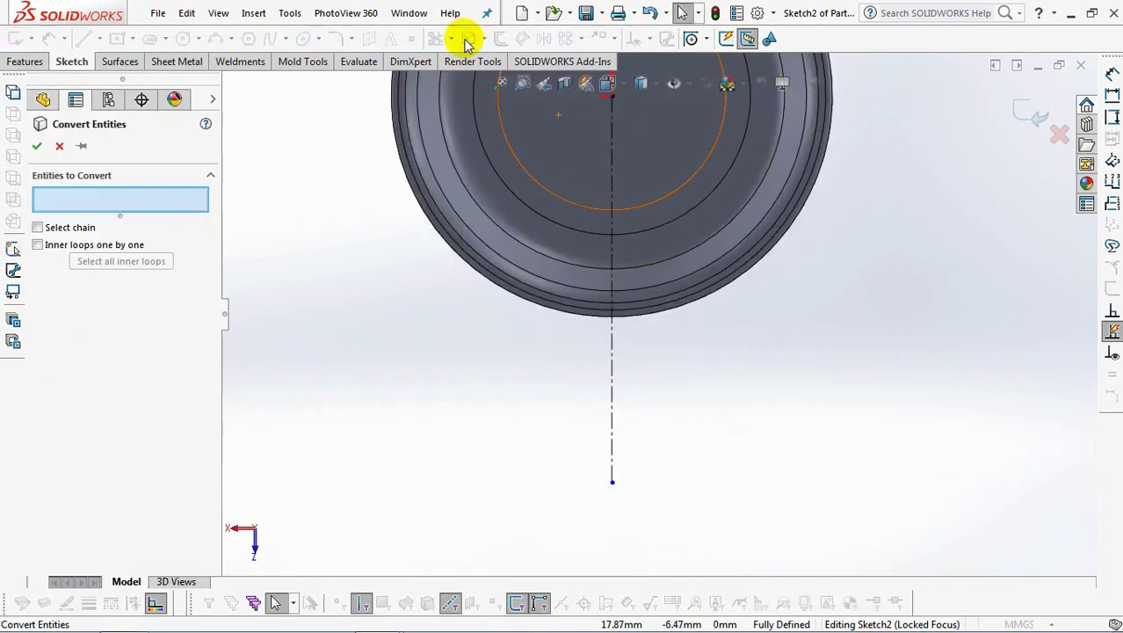
click(638, 321)
click(638, 320)
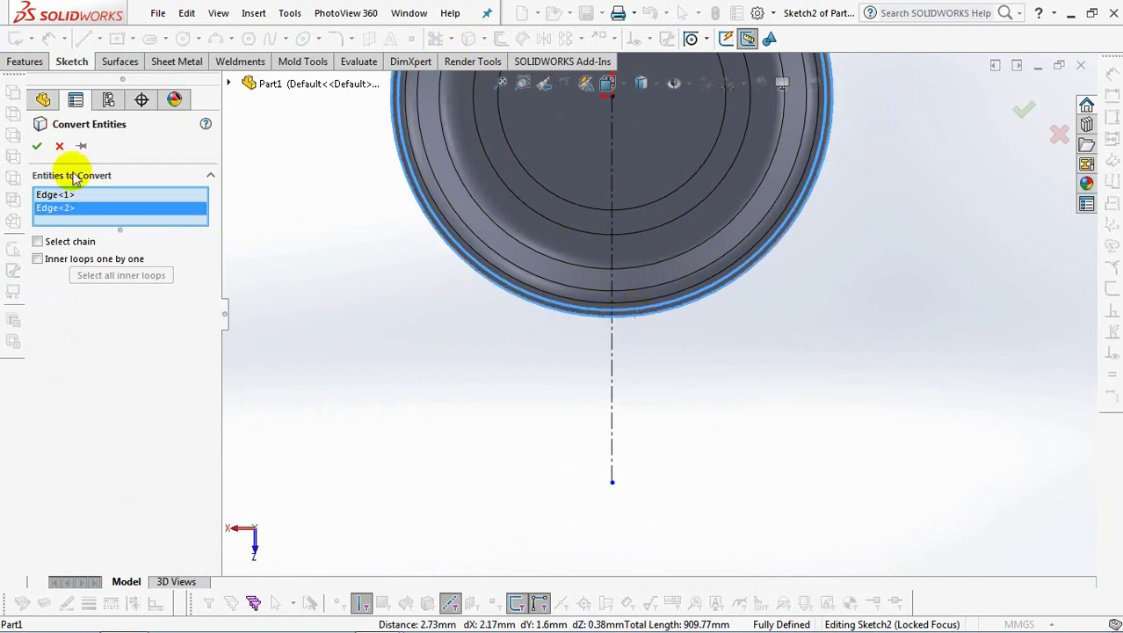
click(36, 149)
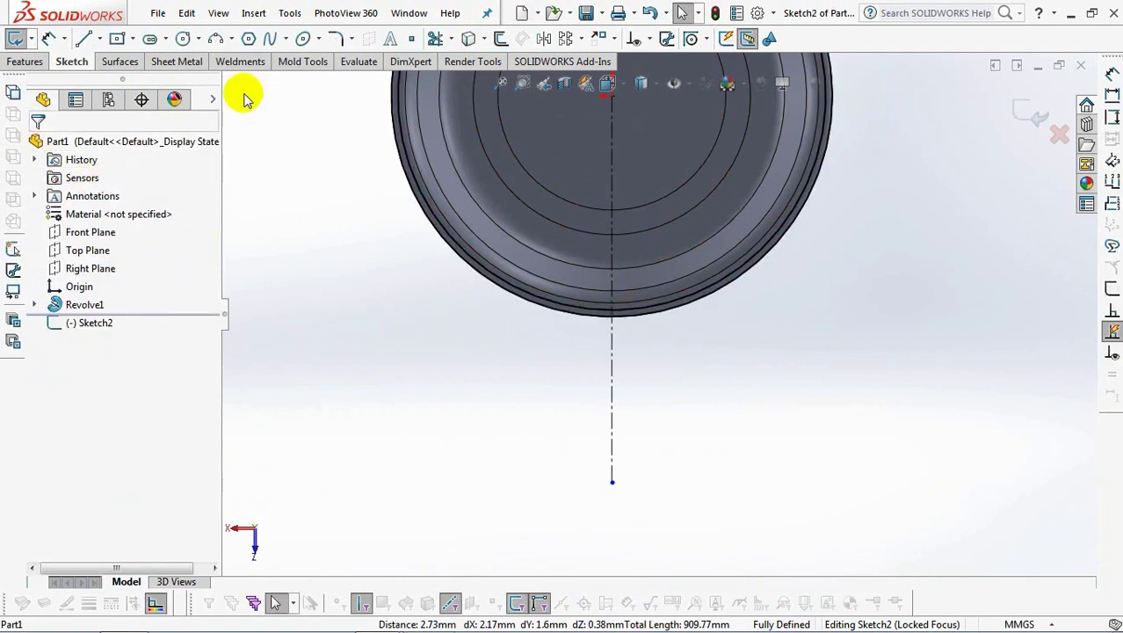
Draw a three-point arc from the rim, a vertical leg, and a bottom line to the centerline
click(216, 38)
click(523, 290)
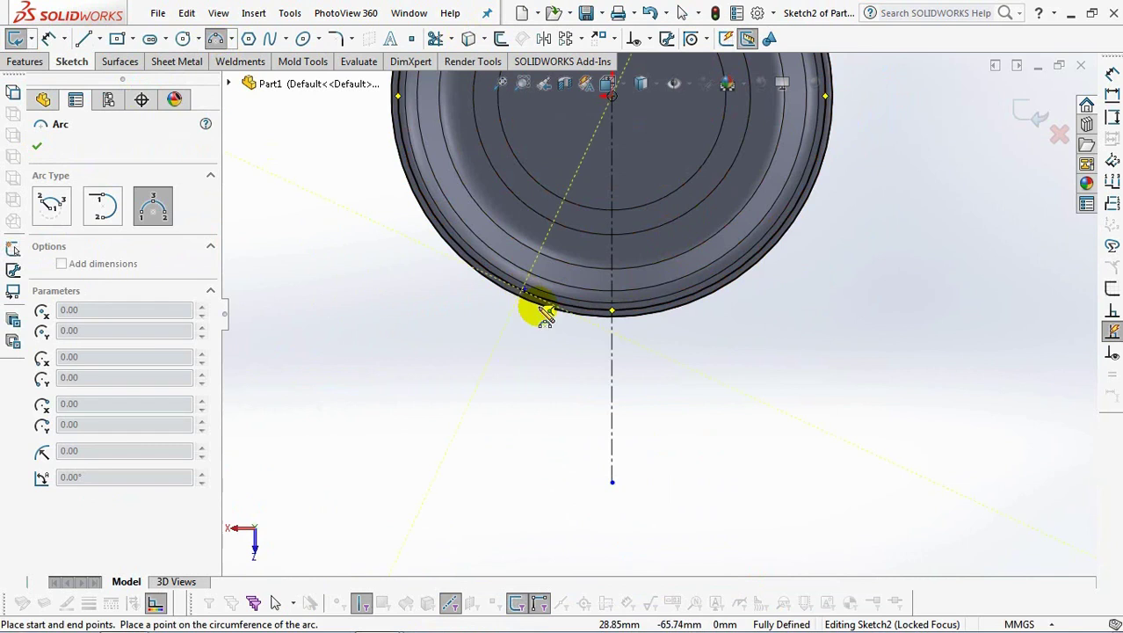
click(563, 374)
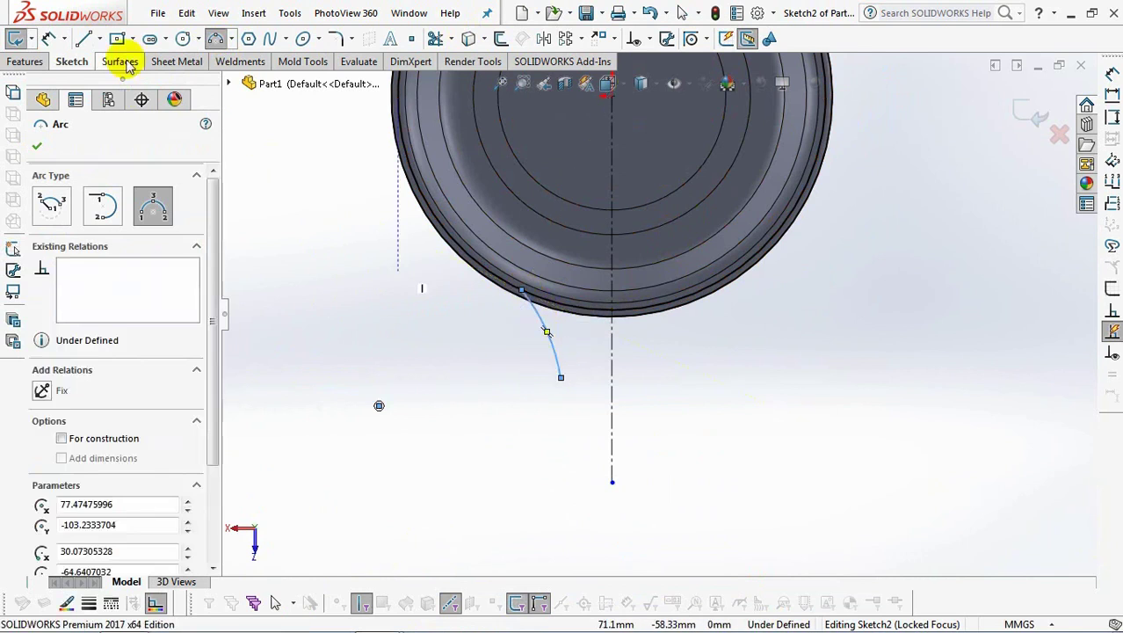
click(84, 39)
click(561, 377)
click(560, 484)
click(612, 481)
right_click(612, 483)
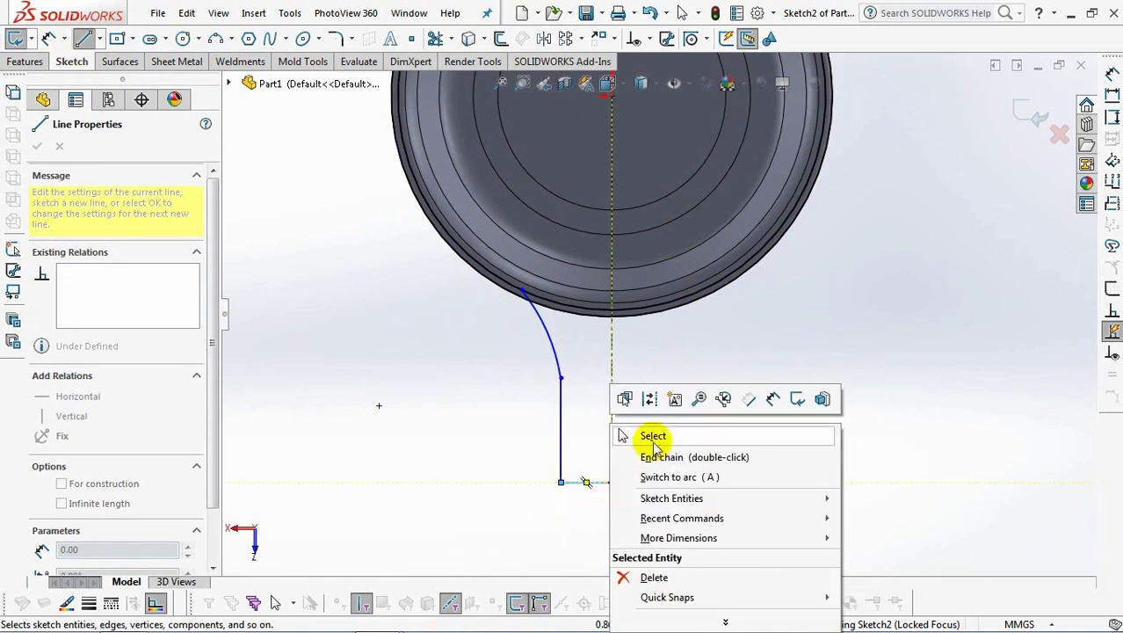
click(646, 431)
Make the vertical leg tangent to the arc
click(650, 42)
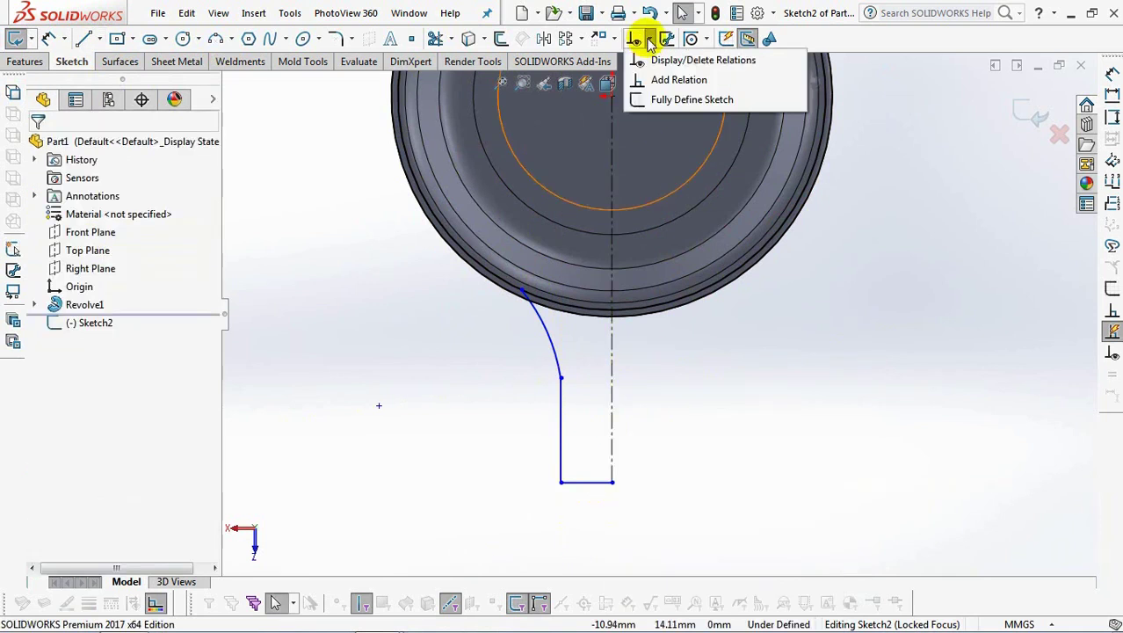
click(673, 79)
click(561, 400)
click(560, 369)
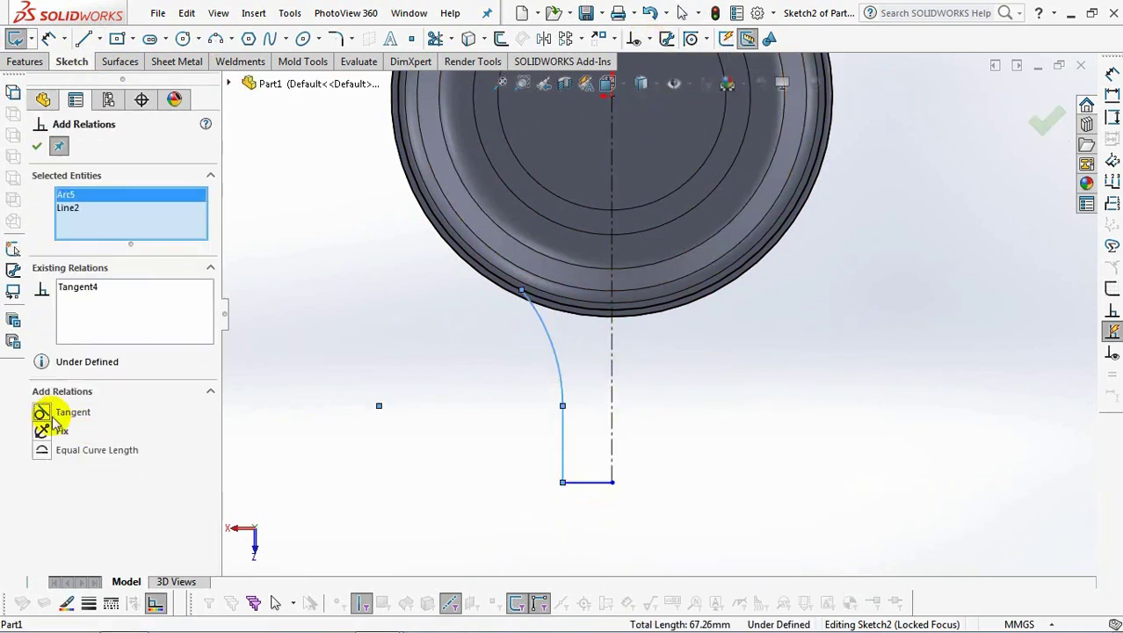
click(37, 146)
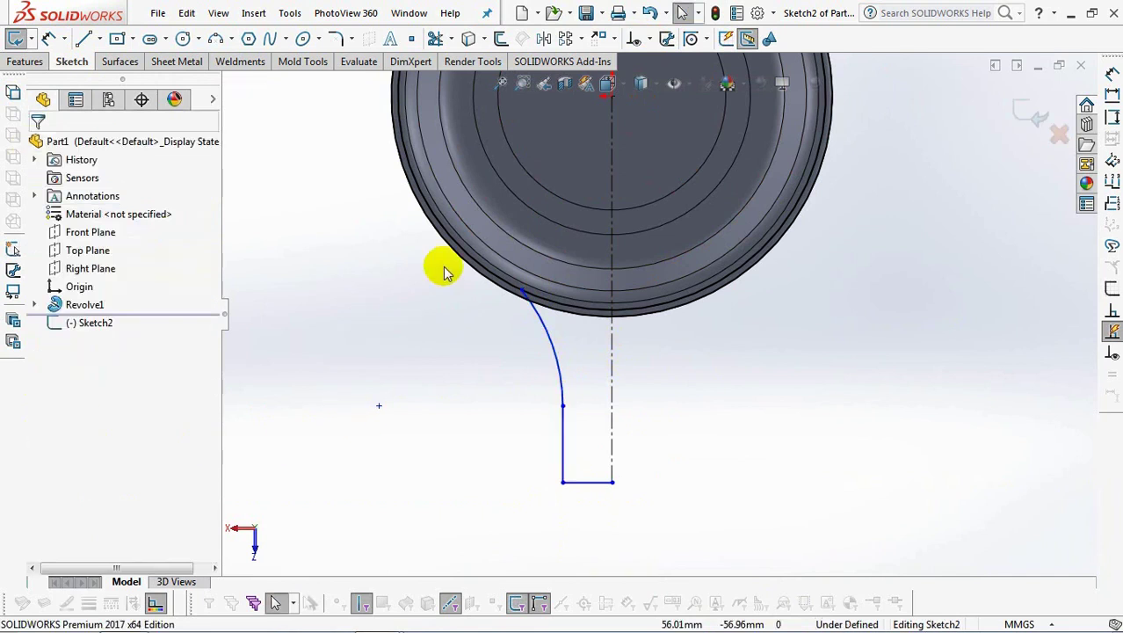
Mirror the arc, vertical leg and bottom line about the centerline
click(543, 38)
click(558, 374)
click(563, 444)
click(593, 482)
right_click(612, 457)
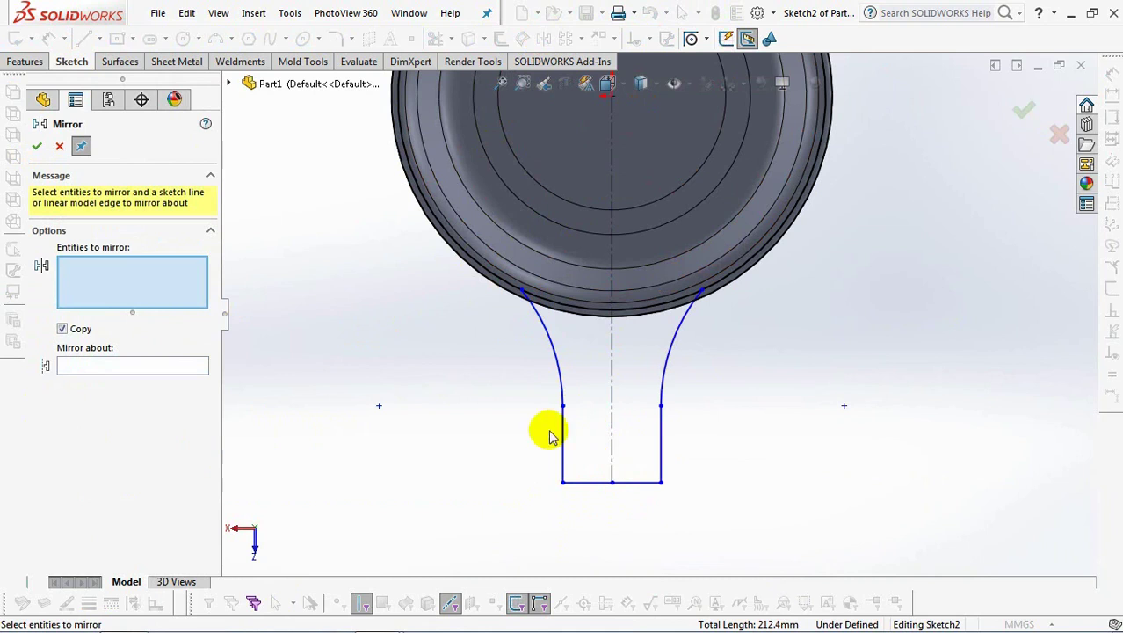
click(37, 146)
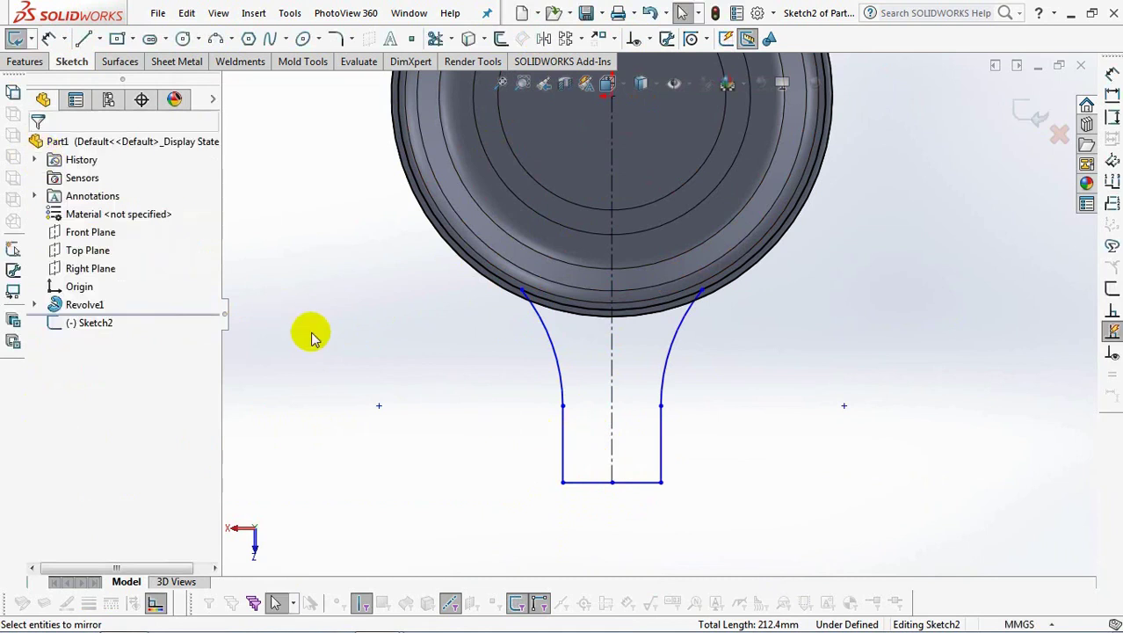
Trim the rim curve between the two handle arms
click(435, 39)
scroll(506, 345, down, 2)
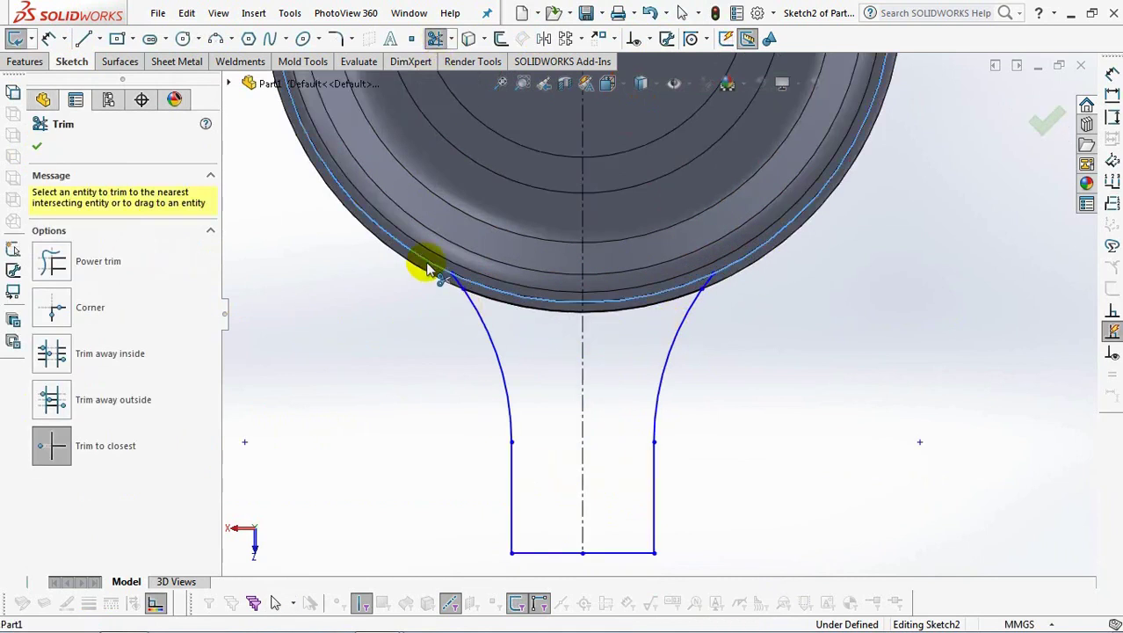
click(38, 148)
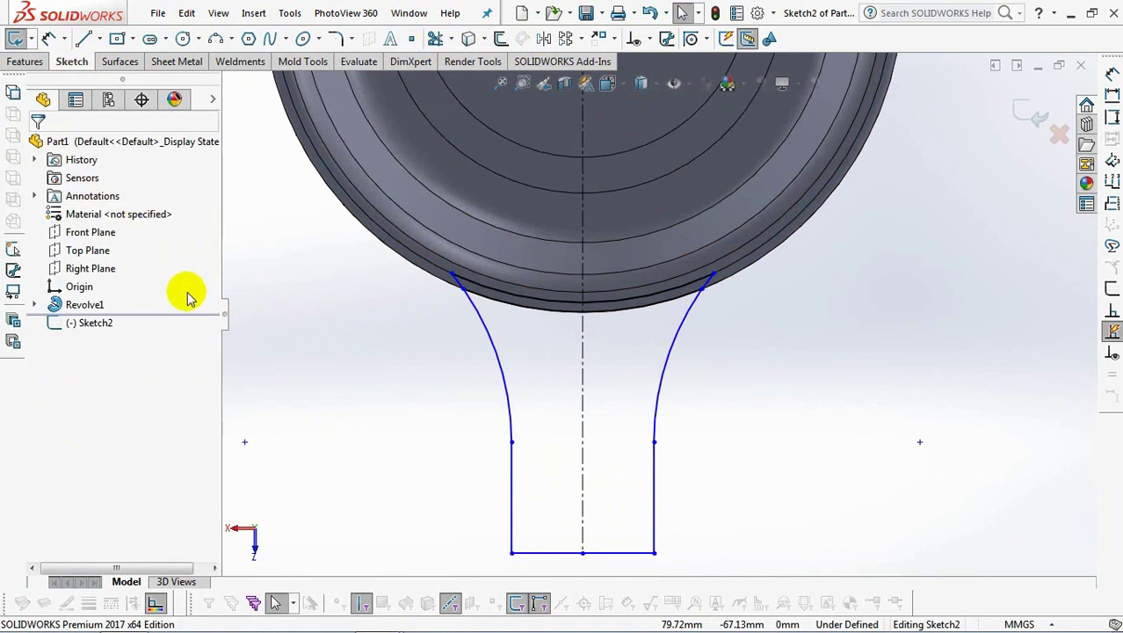
click(528, 327)
key(Escape)
scroll(616, 281, up, 2)
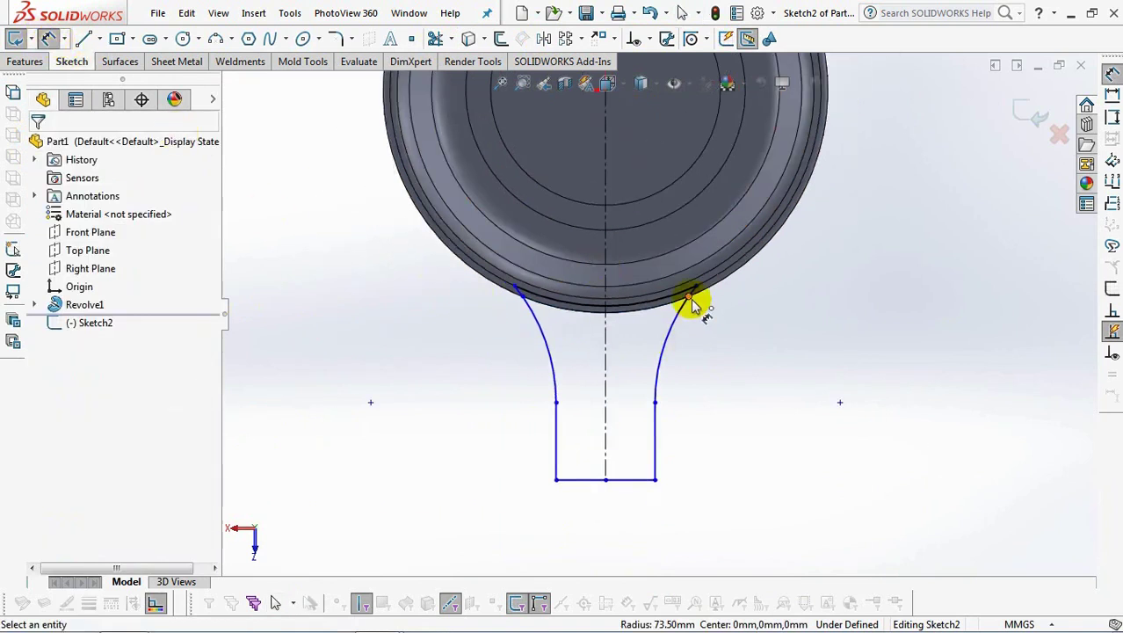
Dimension the handle height at 100 mm and the curved arm height at 45 mm
click(520, 293)
click(563, 479)
click(451, 414)
text(100)
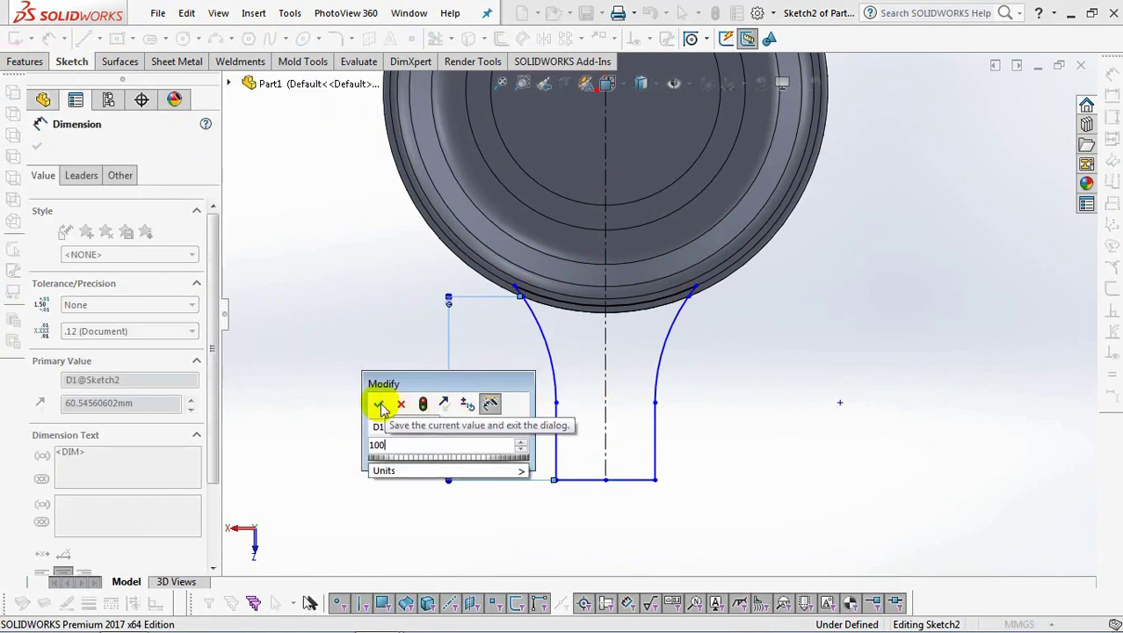
click(378, 404)
scroll(578, 406, up, 3)
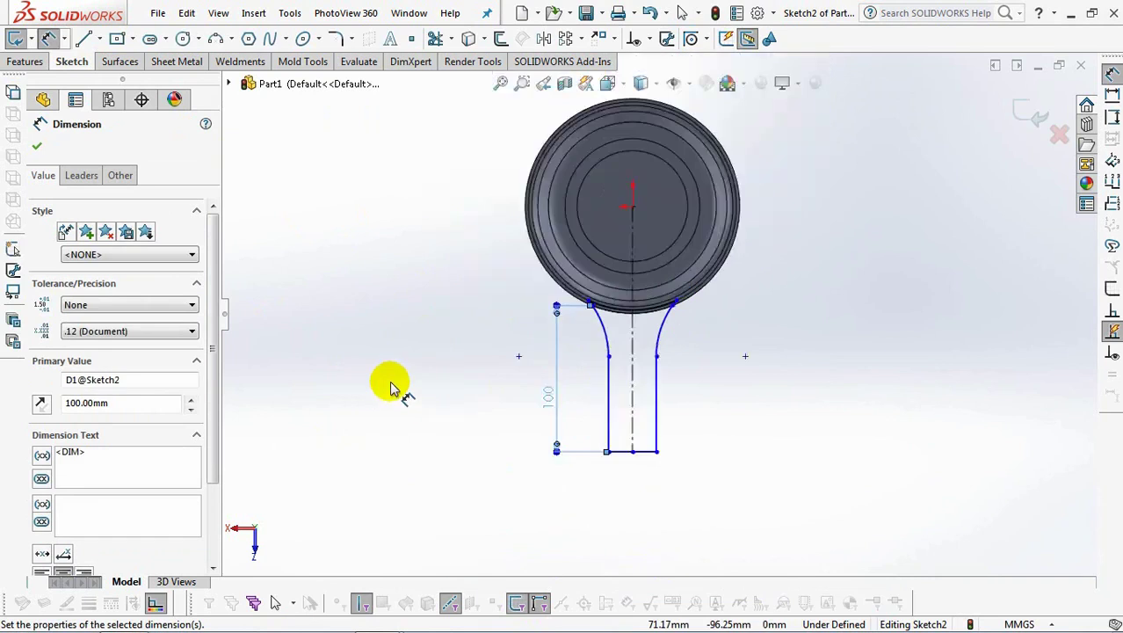
click(609, 357)
scroll(611, 360, down, 2)
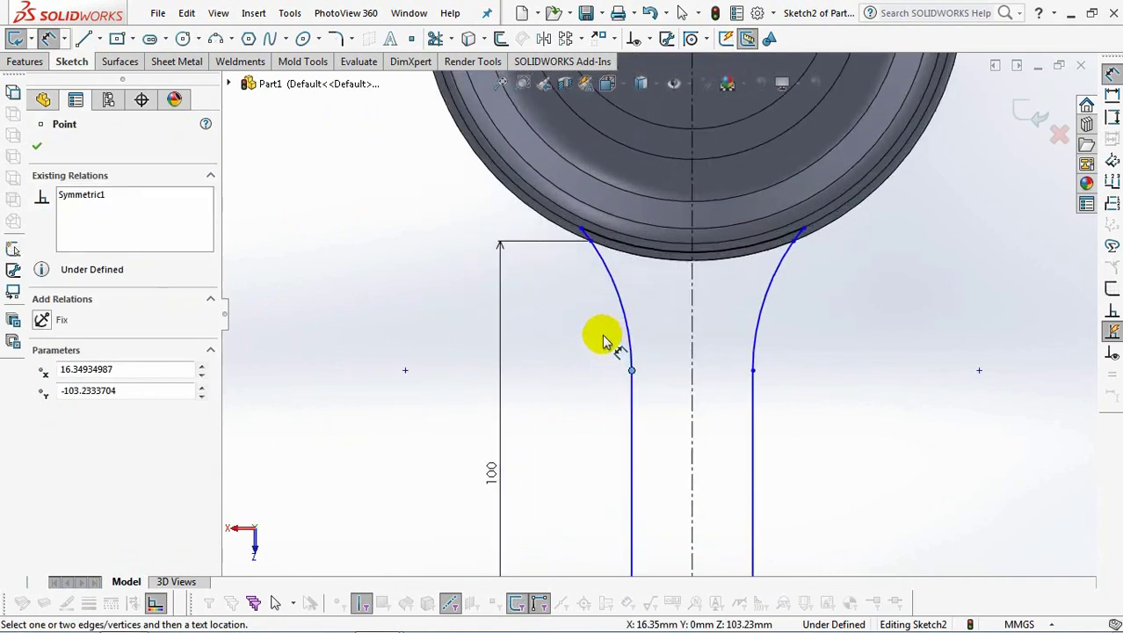
click(594, 249)
click(539, 301)
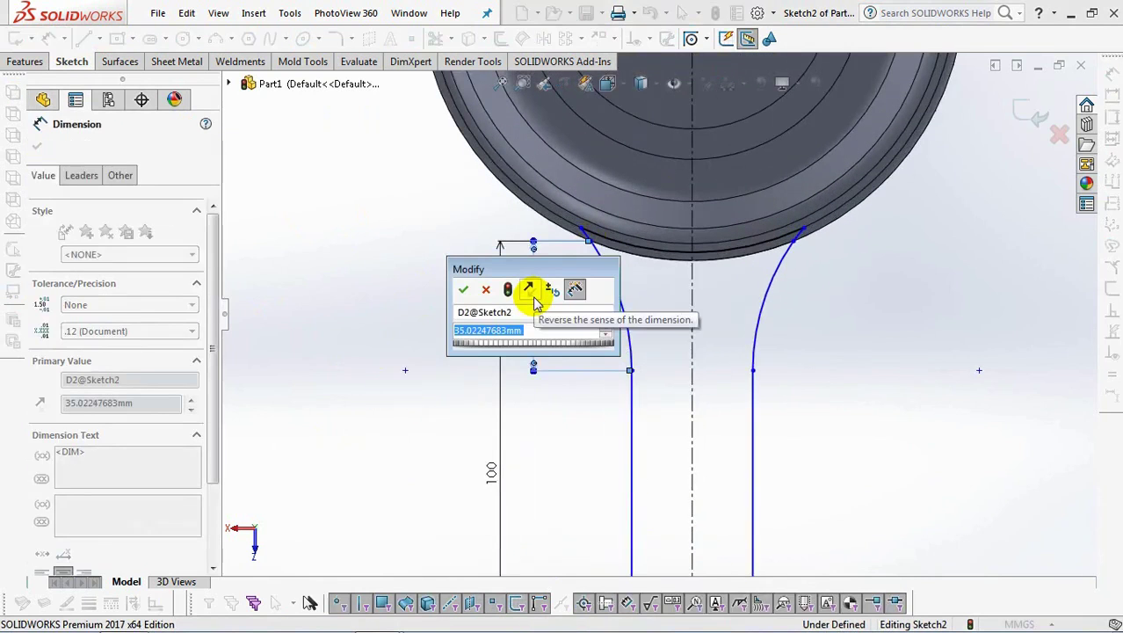
text(45)
click(463, 290)
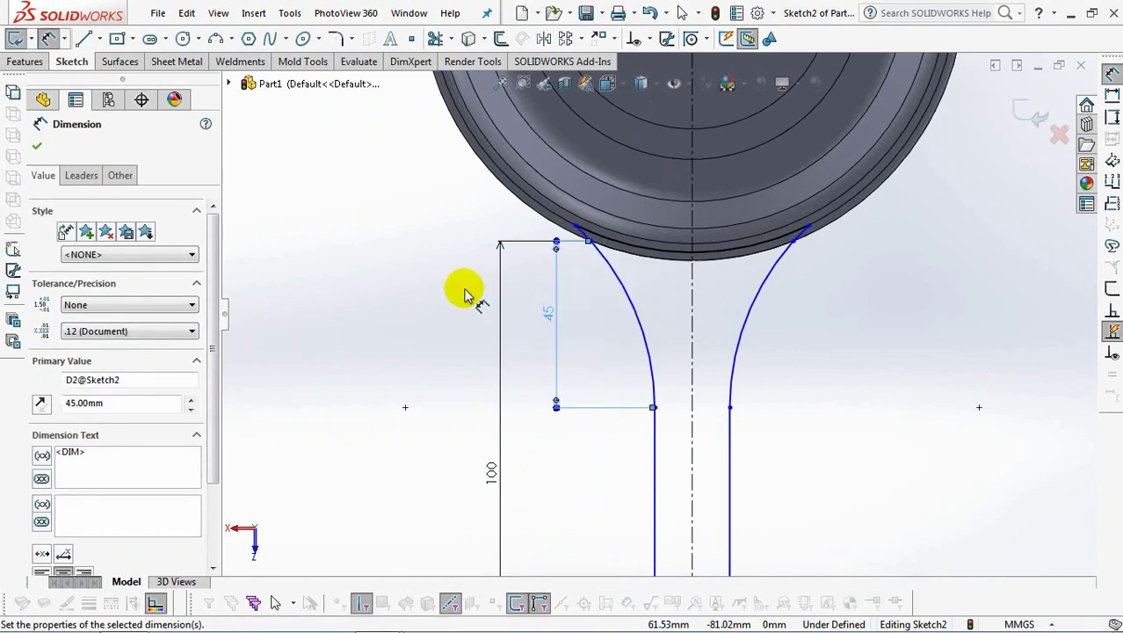
Dimension the top width 49 mm and bottom width 24 mm, then close the sketch
click(795, 240)
click(592, 244)
click(721, 295)
text(4)
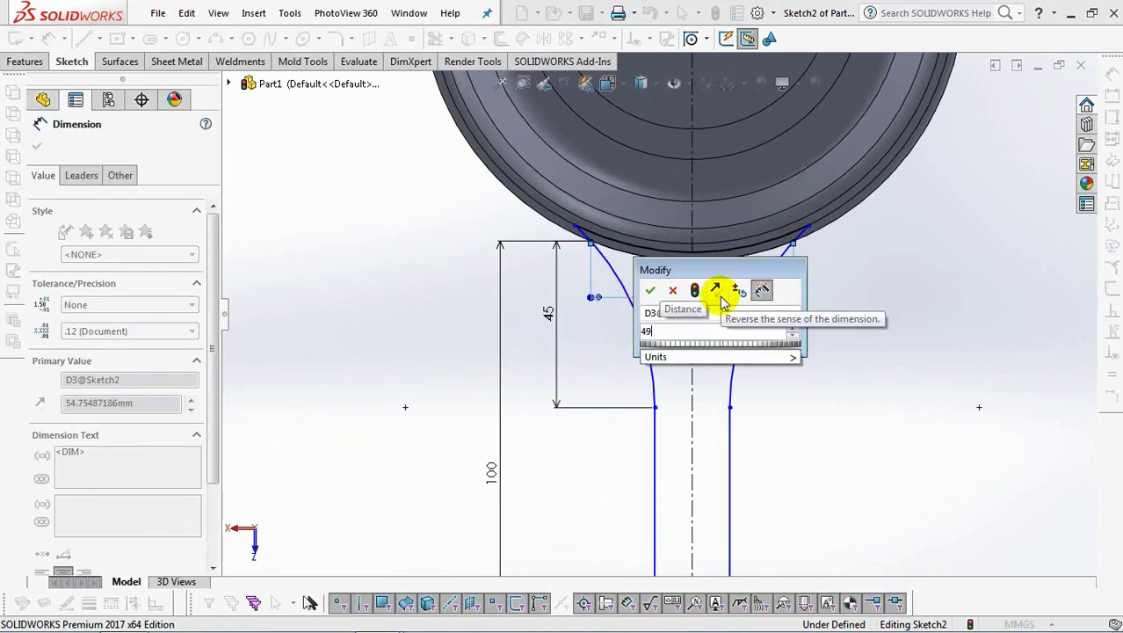
text(9)
click(650, 290)
scroll(747, 450, down, 3)
scroll(710, 448, up, 1)
scroll(710, 448, up, 3)
click(625, 392)
click(619, 433)
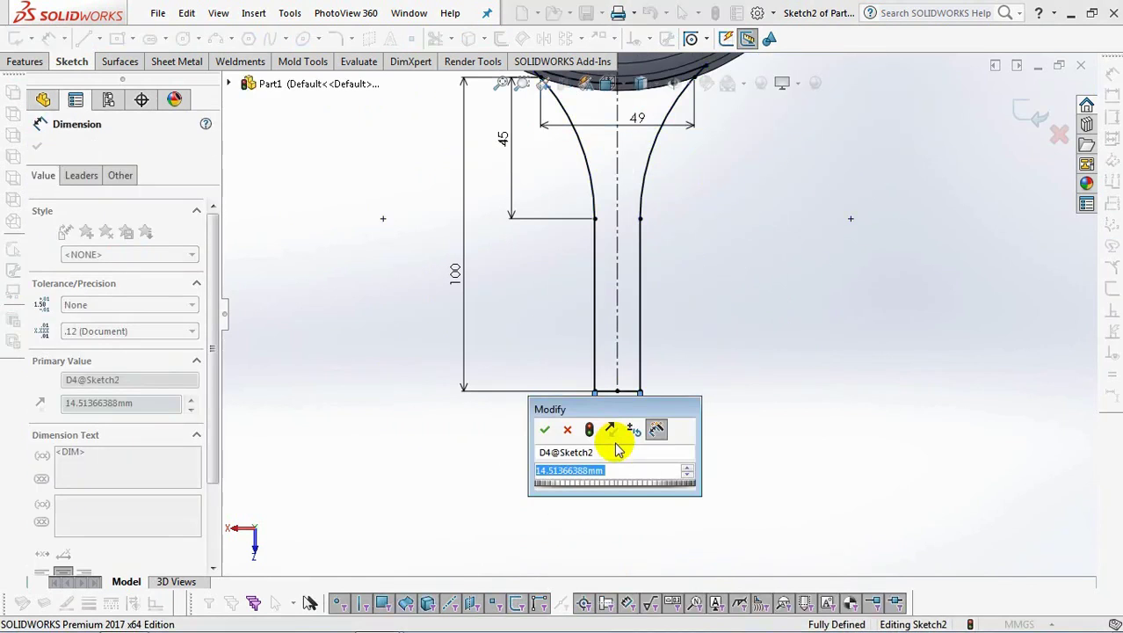
click(546, 430)
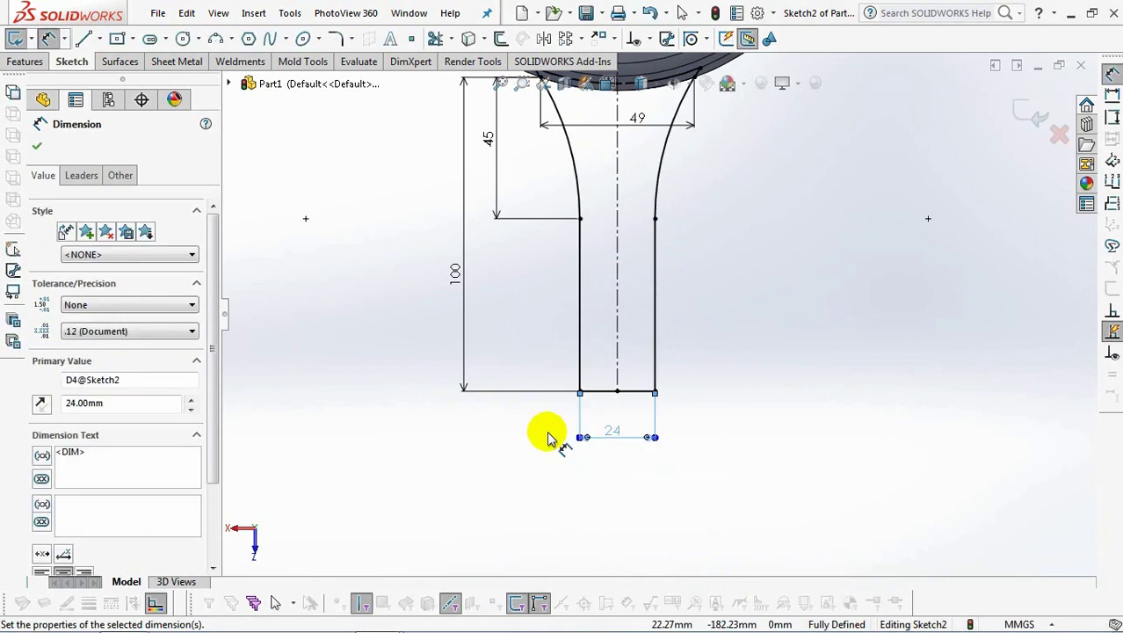
scroll(759, 256, down, 2)
click(759, 256)
click(1035, 114)
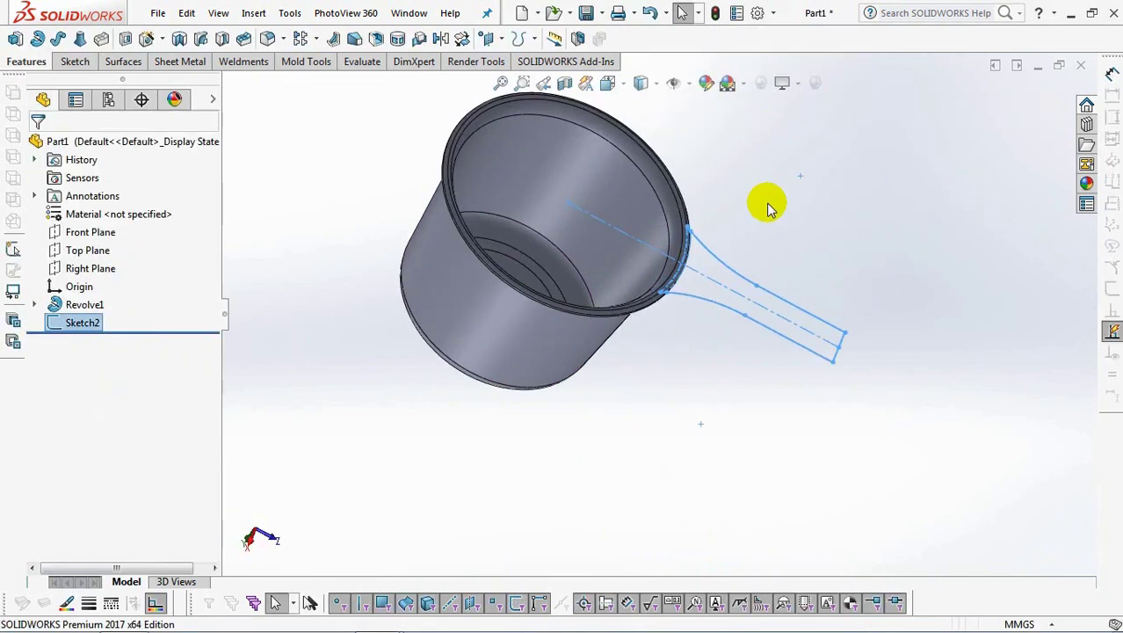
Fill the handle outline with a planar surface, Surface-Plane1
click(132, 68)
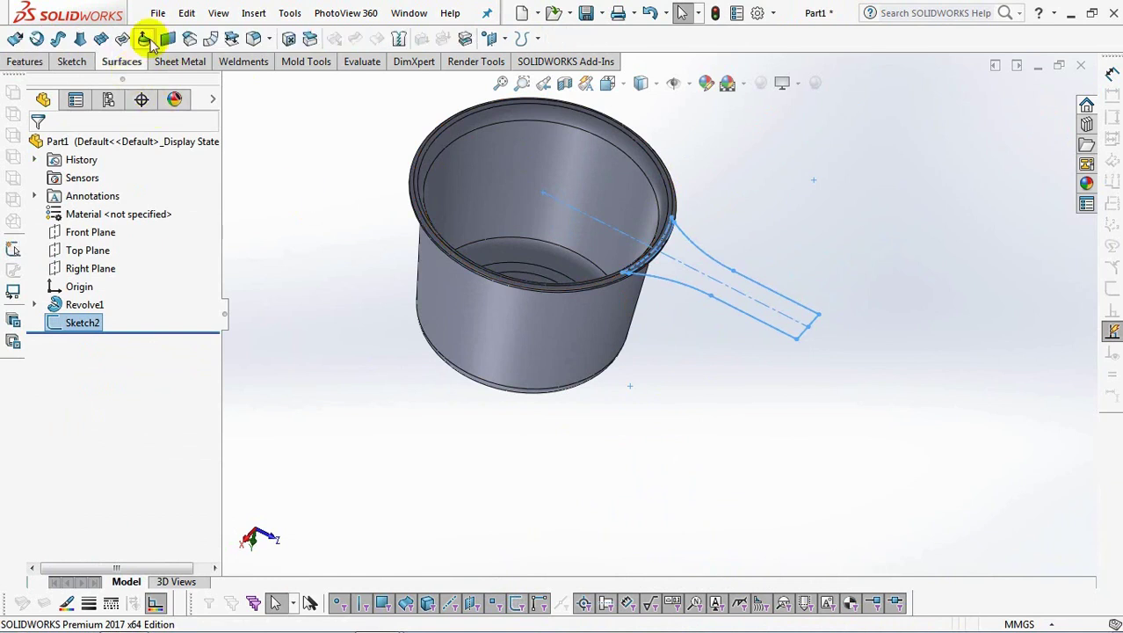
click(167, 38)
click(35, 143)
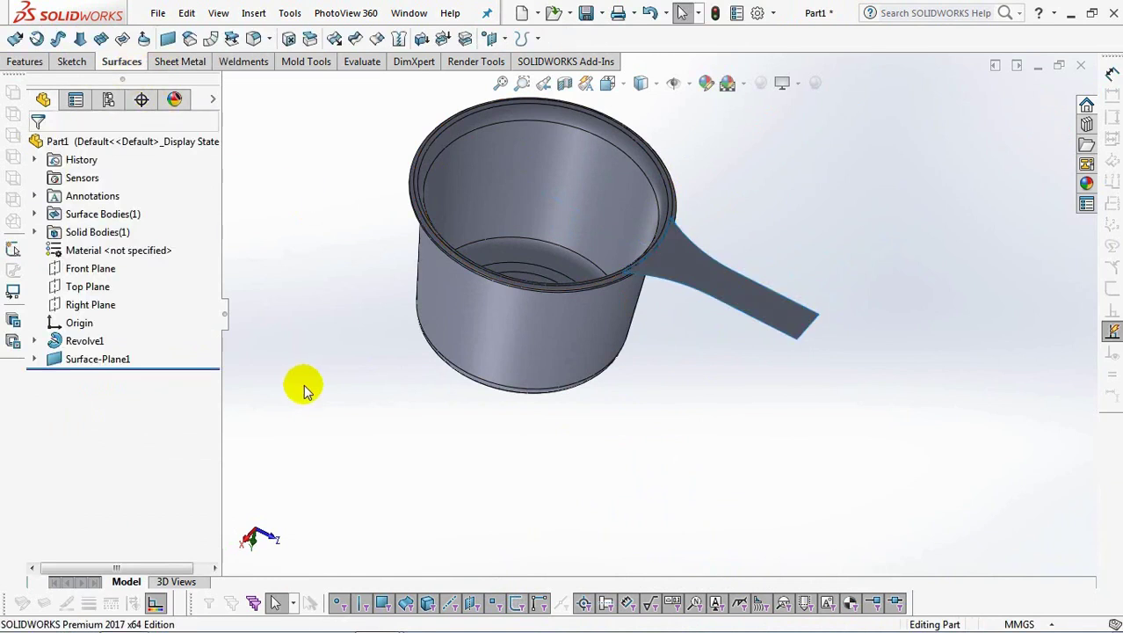
Start an extruded-surface sketch on the flat handle face, viewed normal to it
click(17, 43)
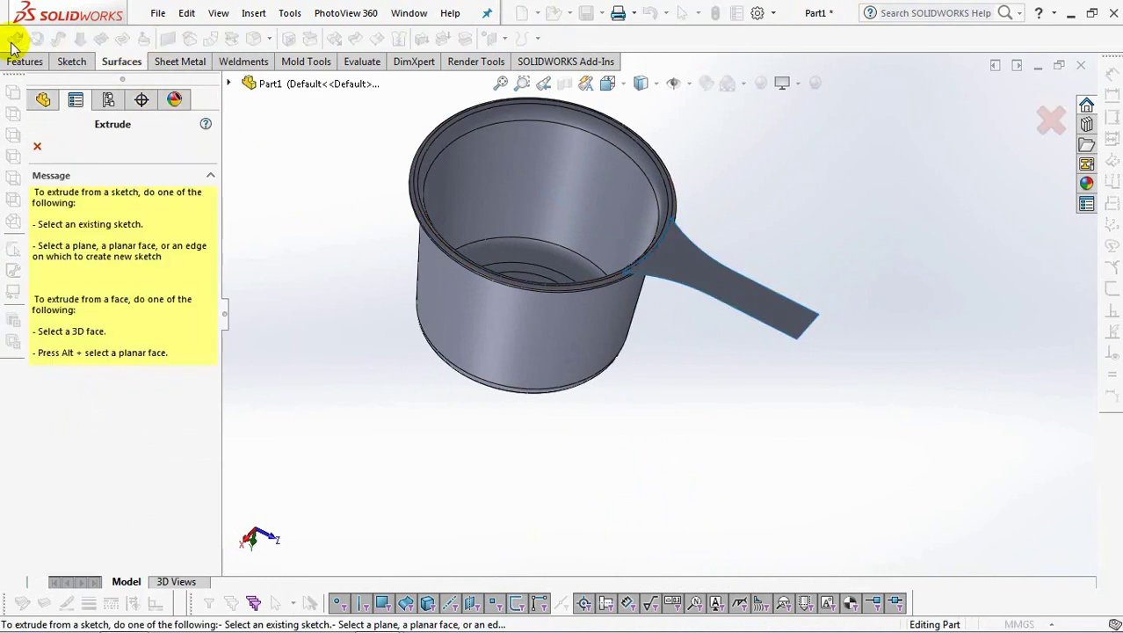
click(757, 297)
click(610, 88)
click(698, 245)
Draw a center rectangle on the handle with a three-point arc rounding its left end
click(132, 39)
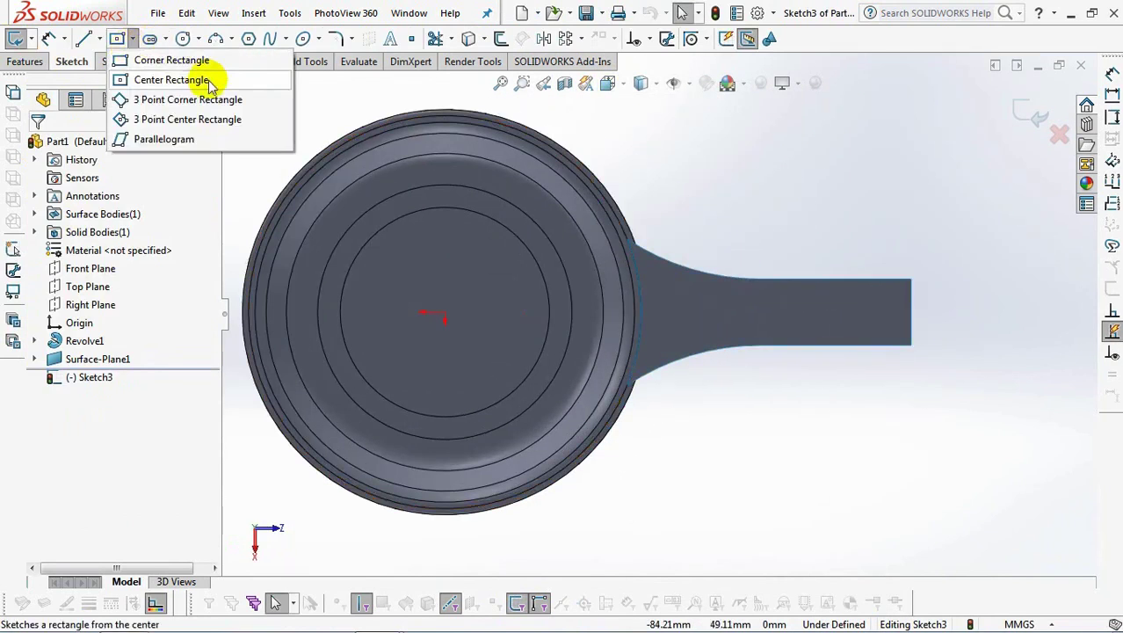
click(176, 76)
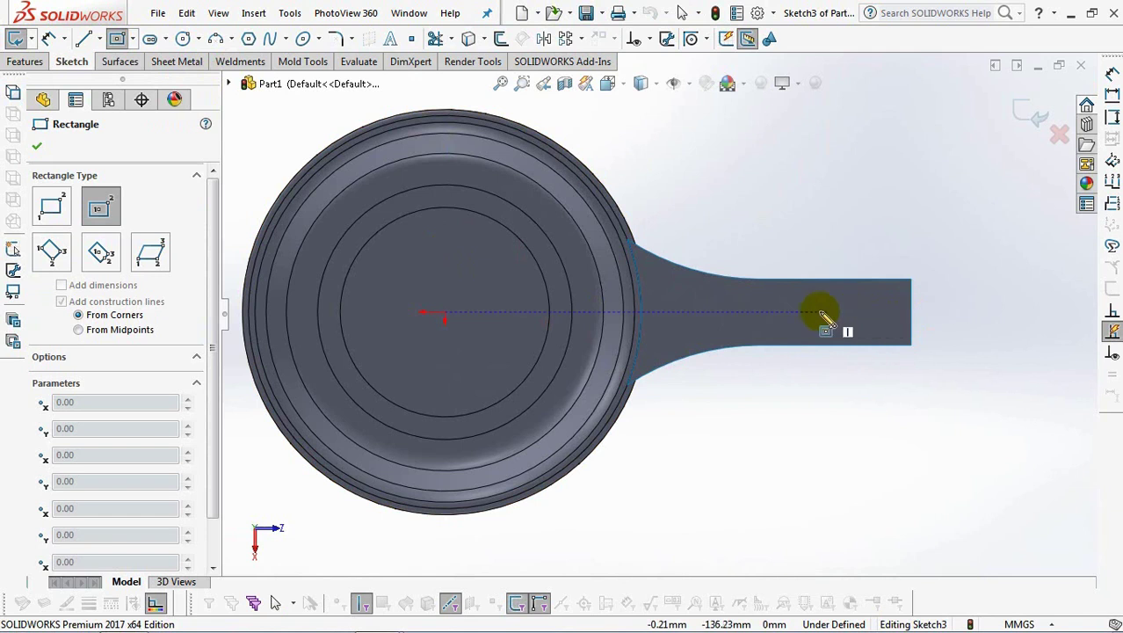
click(817, 312)
click(911, 293)
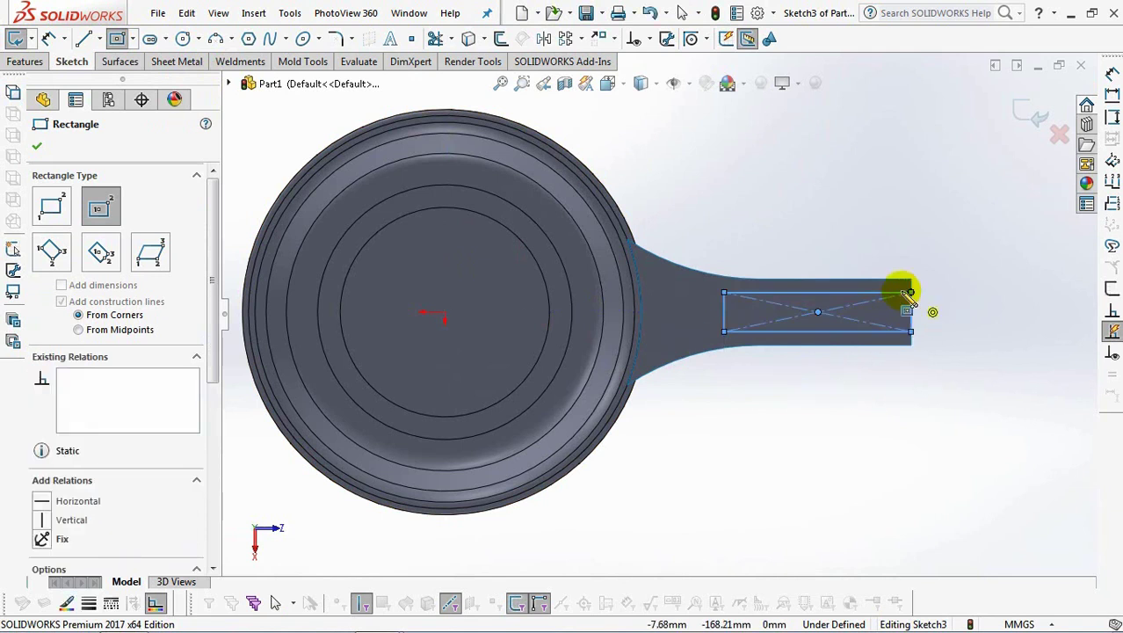
click(216, 38)
scroll(747, 318, down, 4)
click(679, 258)
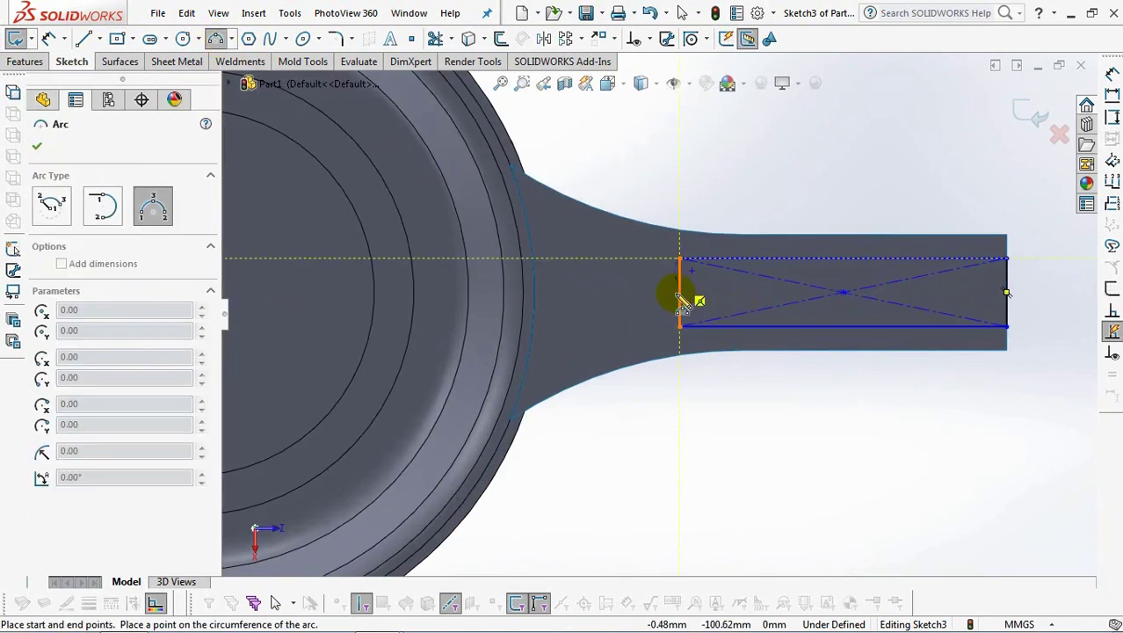
click(681, 326)
click(651, 307)
right_click(659, 316)
click(672, 318)
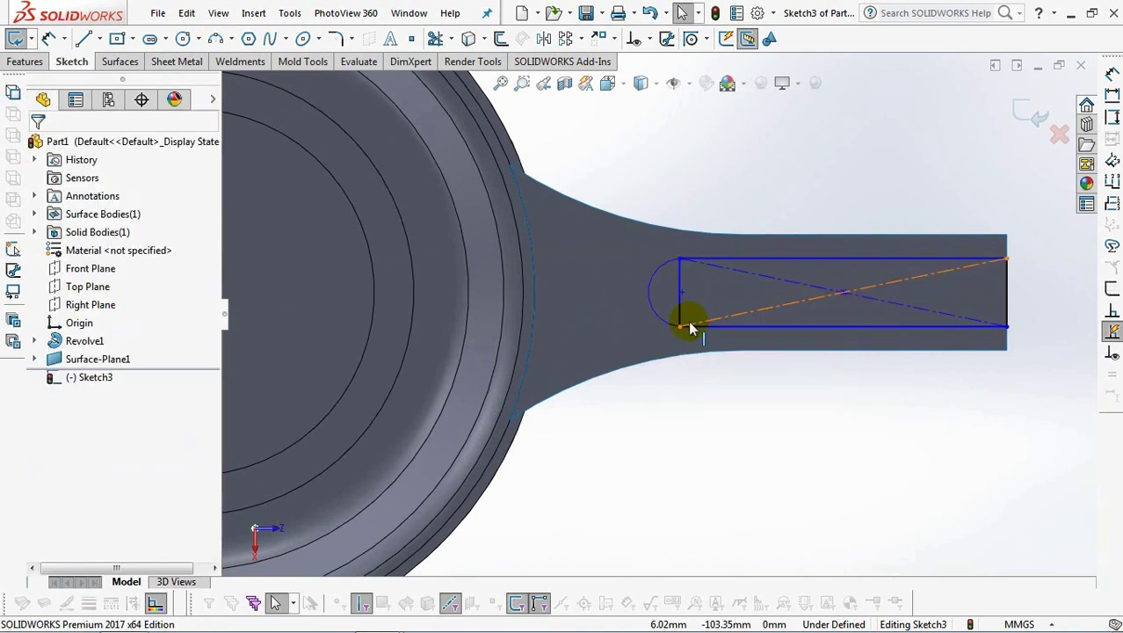
Relate the rectangle centre to the origin, tie in the arc, and make the diagonal construction
click(648, 39)
click(668, 78)
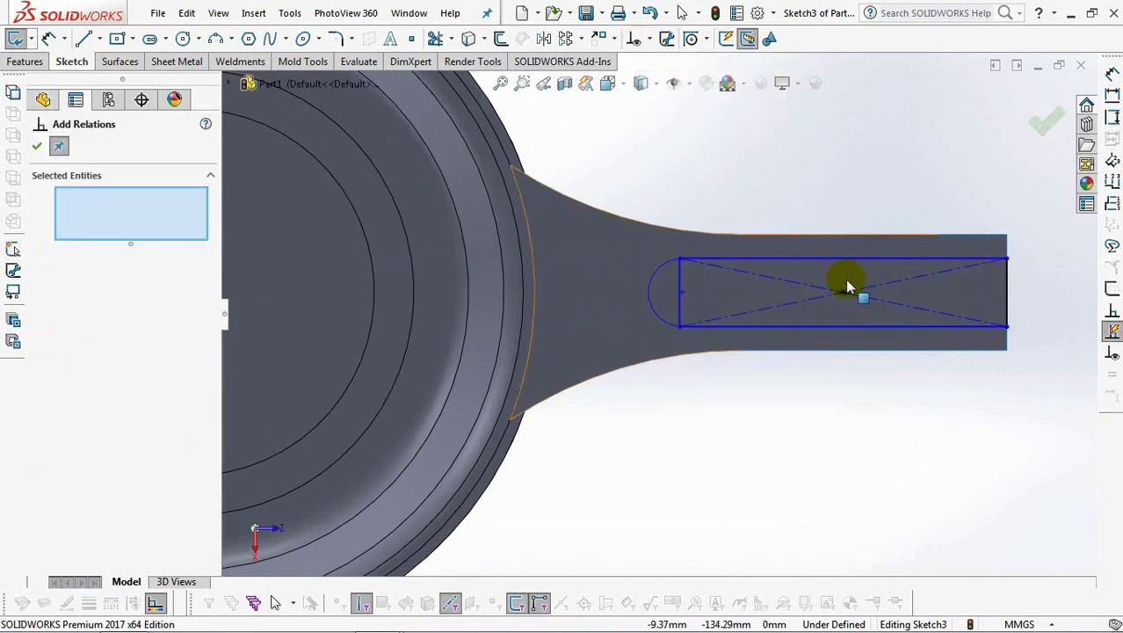
click(842, 291)
scroll(842, 290, up, 2)
click(334, 300)
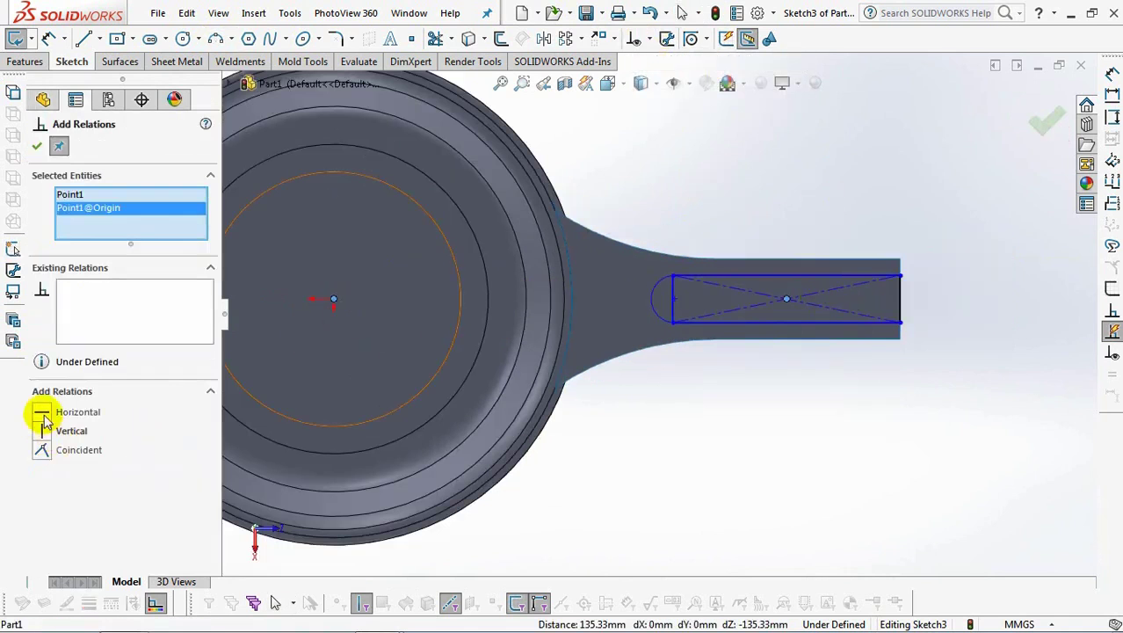
click(673, 314)
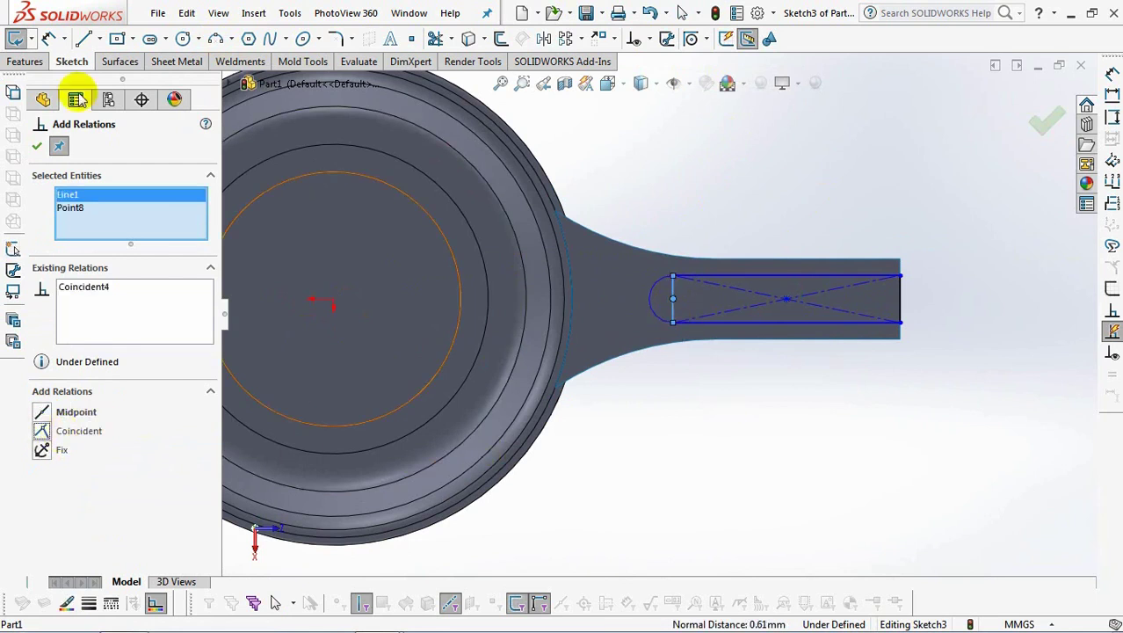
click(36, 146)
scroll(714, 326, up, 1)
click(694, 270)
click(738, 258)
Dimension the slot 64 mm long and 16 mm wide
click(48, 38)
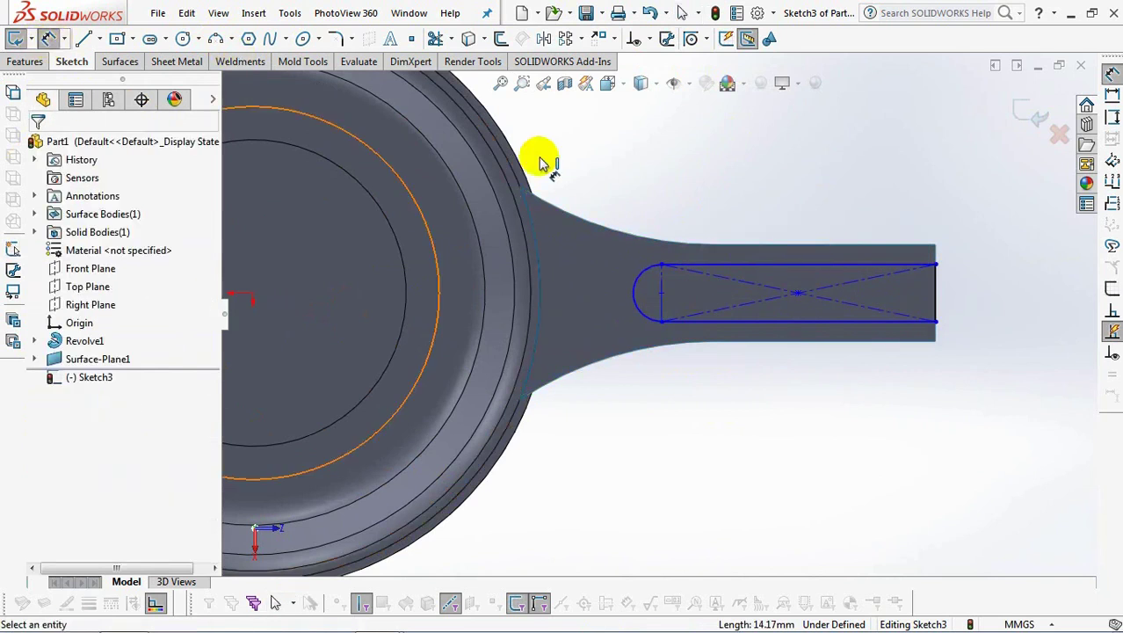
click(859, 264)
click(814, 200)
text(64)
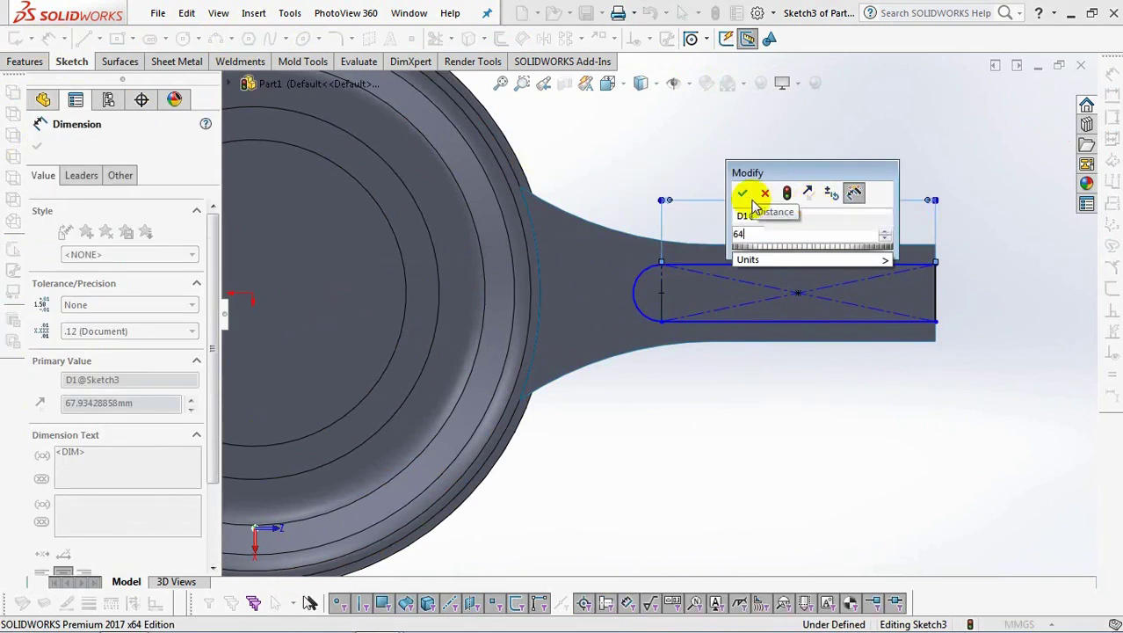
click(743, 193)
click(939, 295)
click(985, 292)
text(16)
click(916, 283)
Extrude the slot as a capped surface, Blind 13 mm with 3° draft
click(1030, 115)
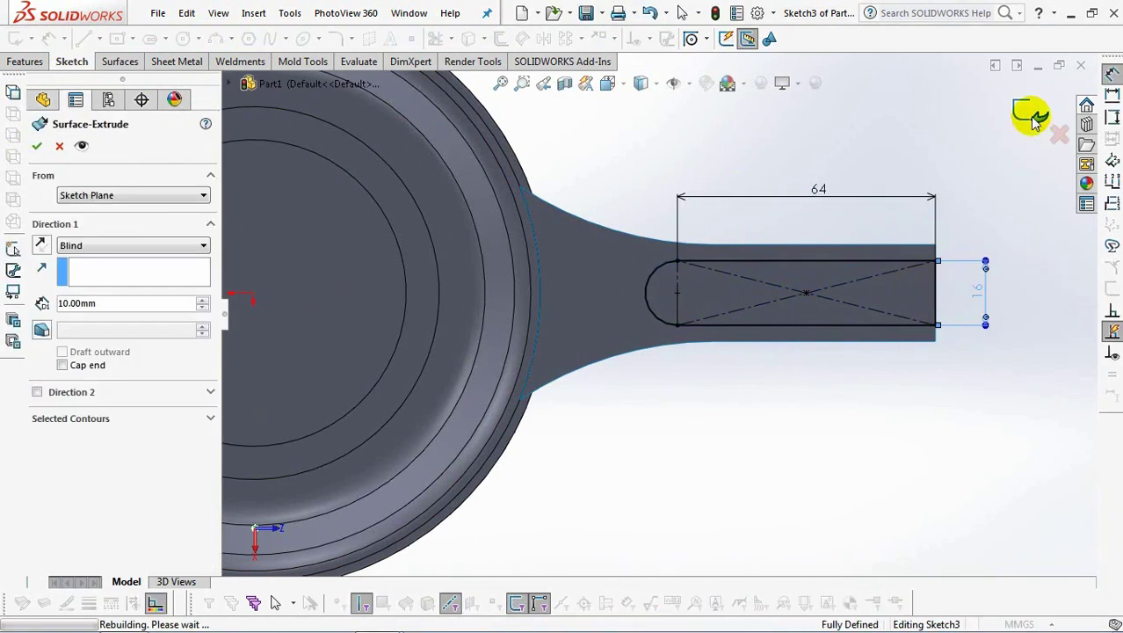
mouse_move(717, 476)
middle_down()
mouse_move(735, 431)
mouse_move(696, 268)
mouse_move(673, 235)
middle_up()
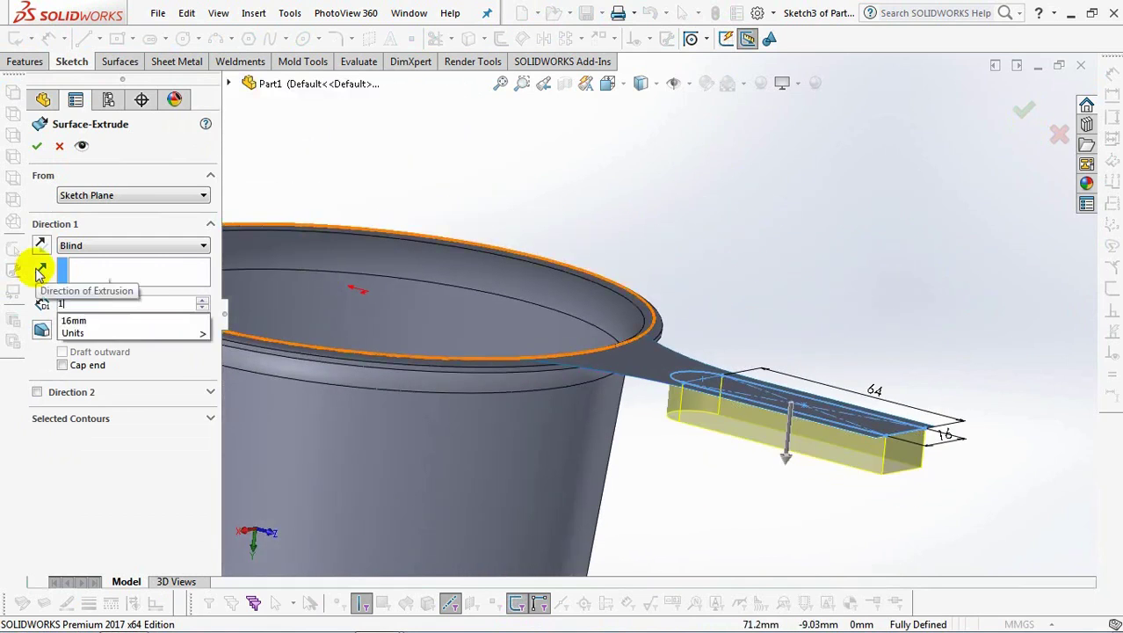
text(13)
key(Return)
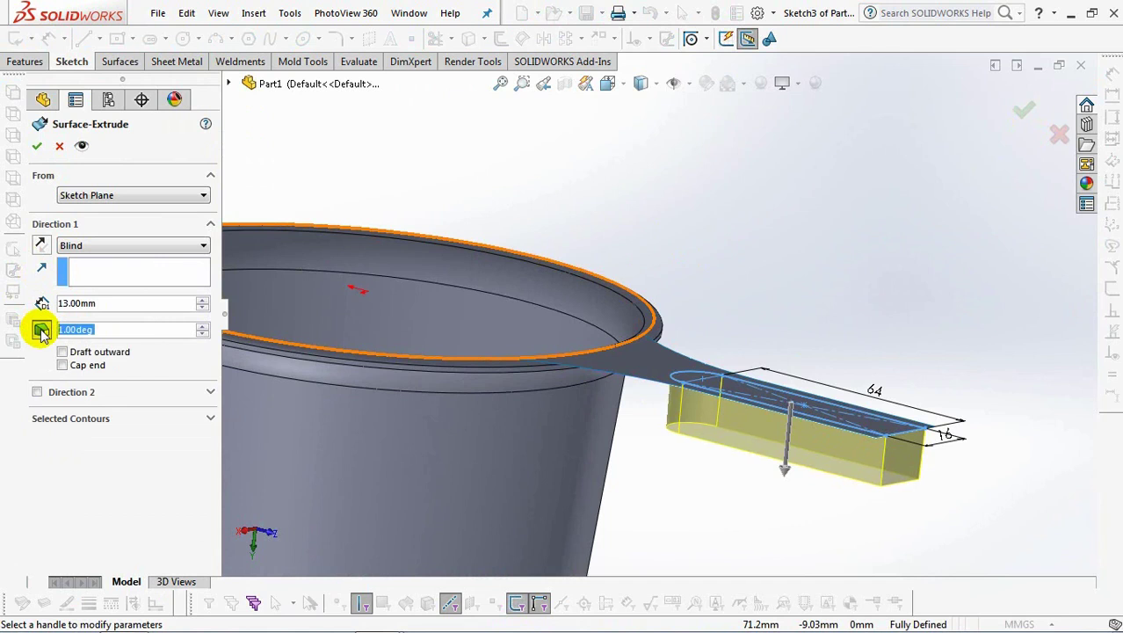
text(3)
key(Return)
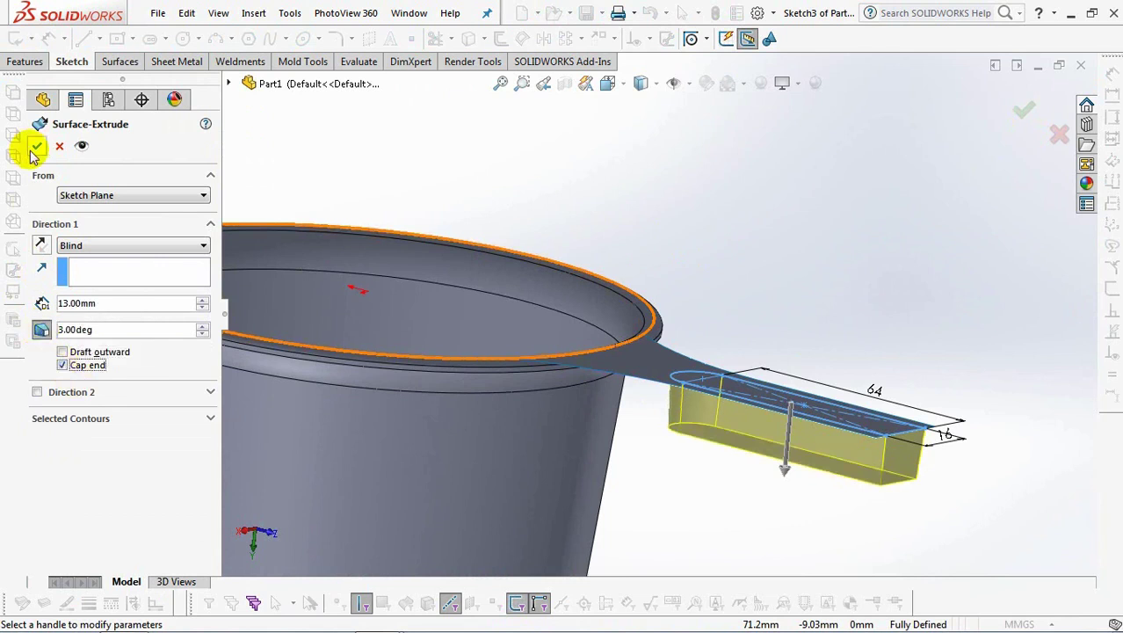
click(36, 150)
Round the slot pocket edge with a 4 mm fillet
middle_drag(723, 248, 794, 406)
click(253, 37)
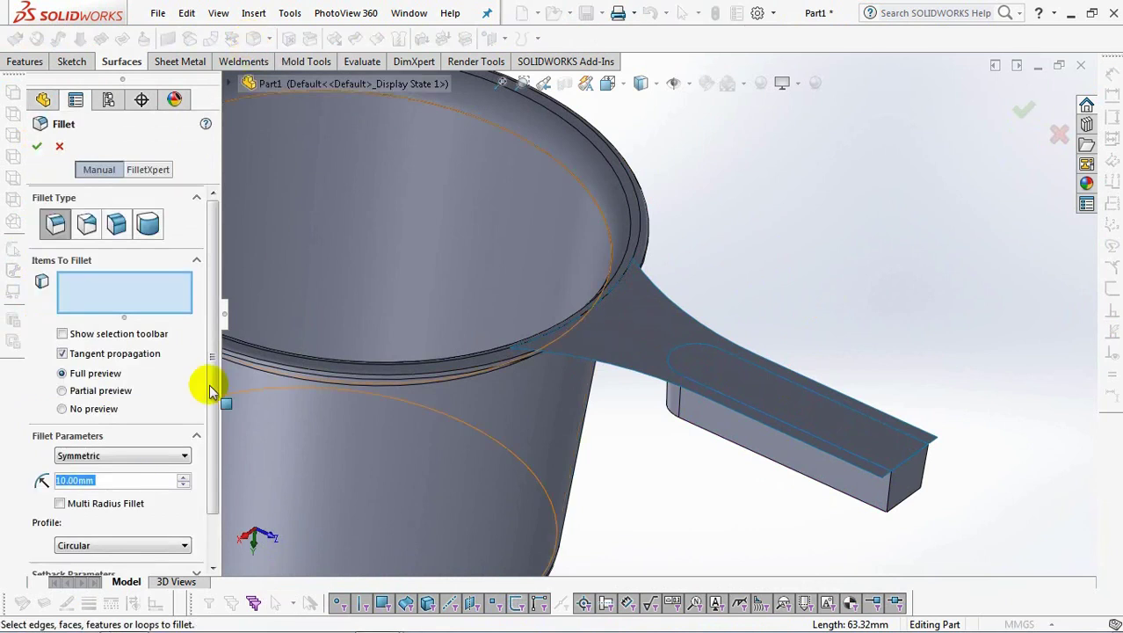
text(4)
key(Return)
middle_drag(696, 530, 761, 233)
click(841, 186)
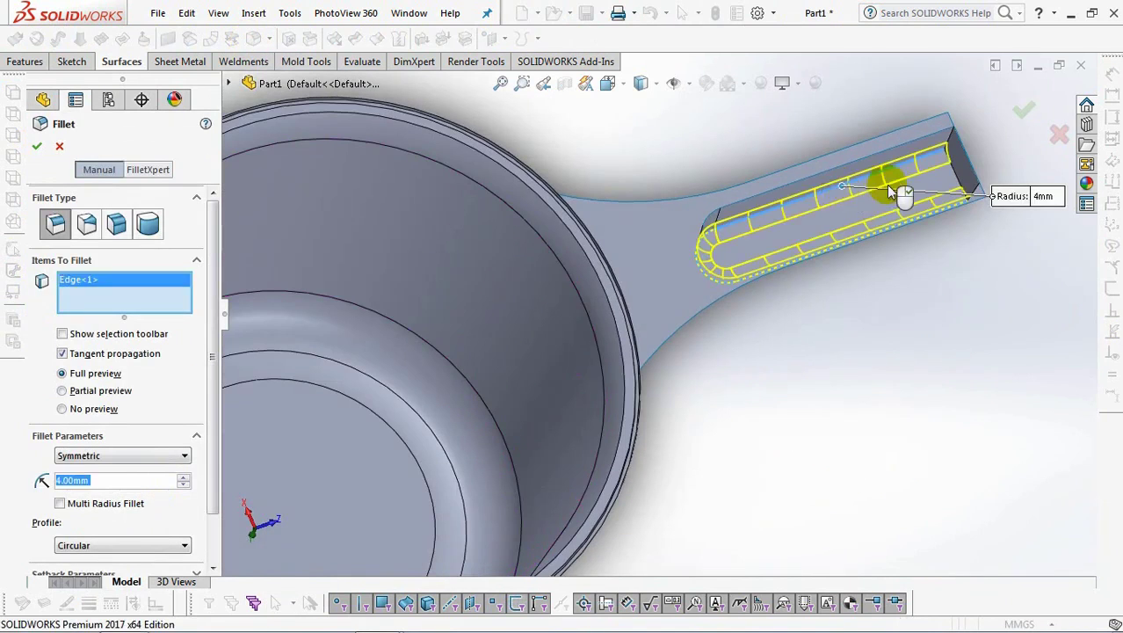
click(1026, 110)
Trim the surfaces with Fillet1 as the trim tool, keeping the handle blend face
middle_drag(882, 143, 766, 129)
scroll(766, 129, down, 3)
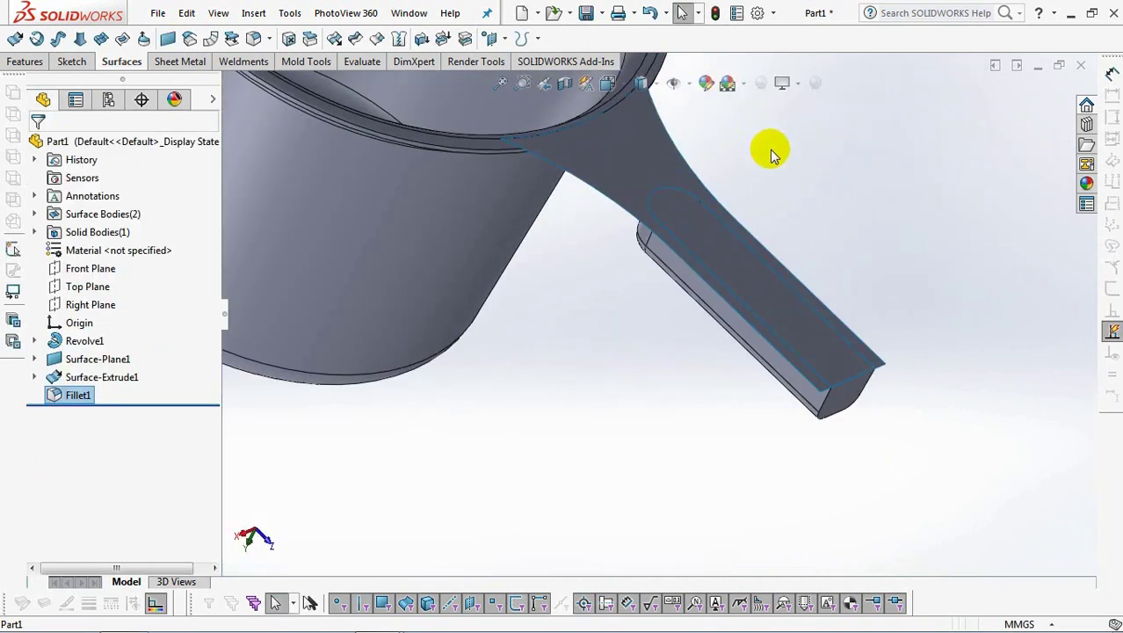
click(355, 39)
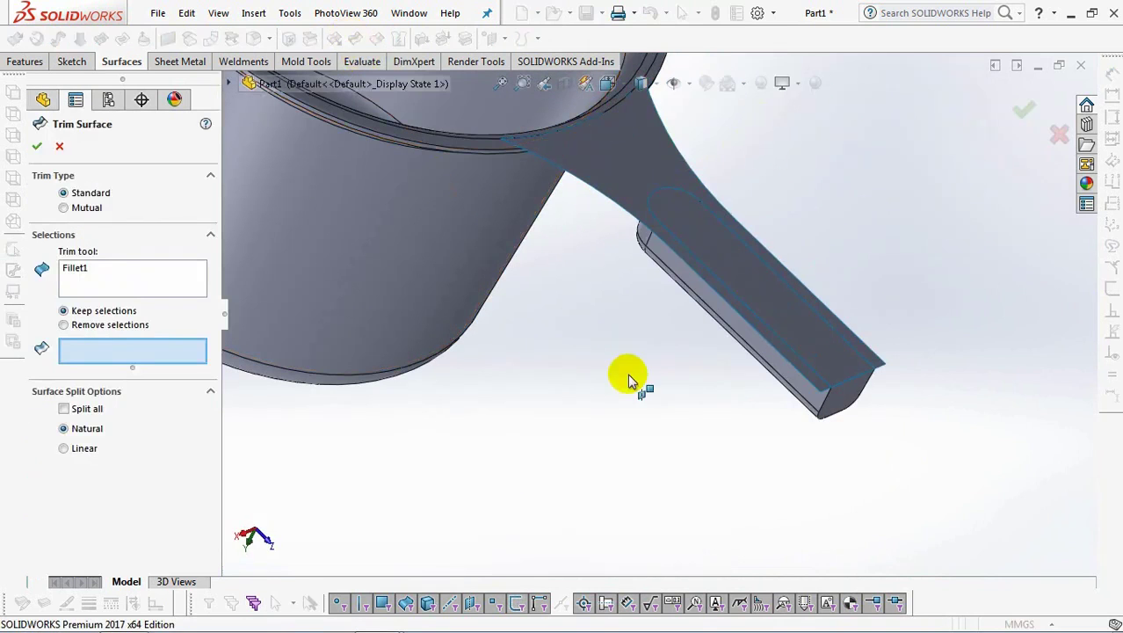
click(95, 279)
click(125, 354)
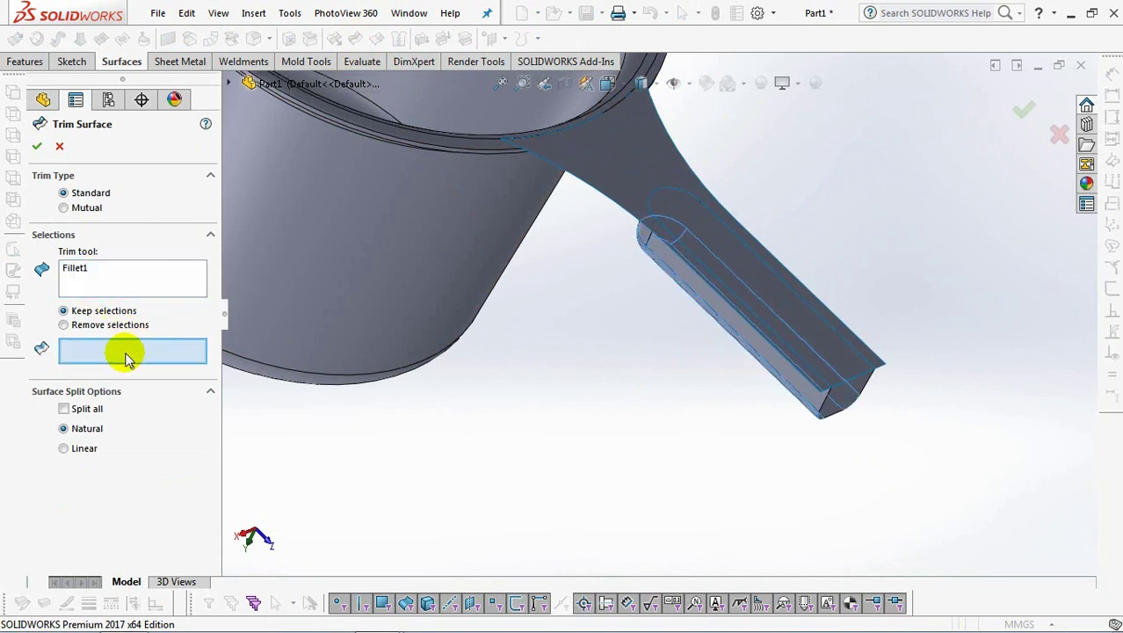
click(638, 179)
key(Return)
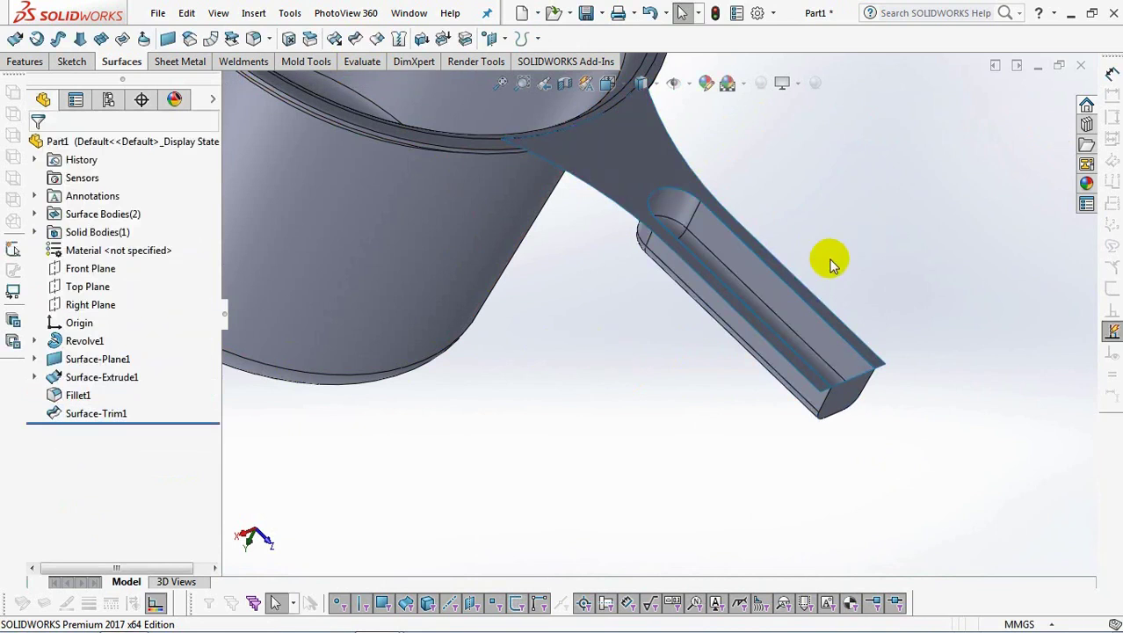
Delete the handle's end face to leave an open-ended channel
click(288, 39)
click(844, 401)
middle_drag(844, 402, 943, 338)
click(1022, 125)
middle_drag(1022, 125, 913, 194)
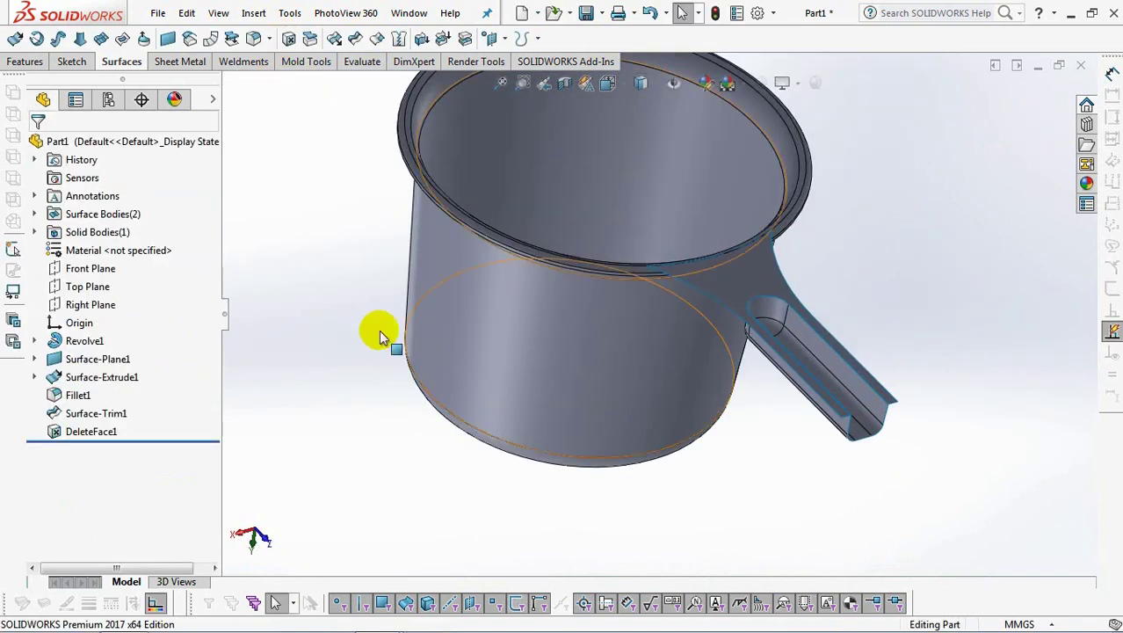
Start a sketch on the Right Plane, view it normal, and draw a line from the rim's top corner
click(88, 304)
click(104, 286)
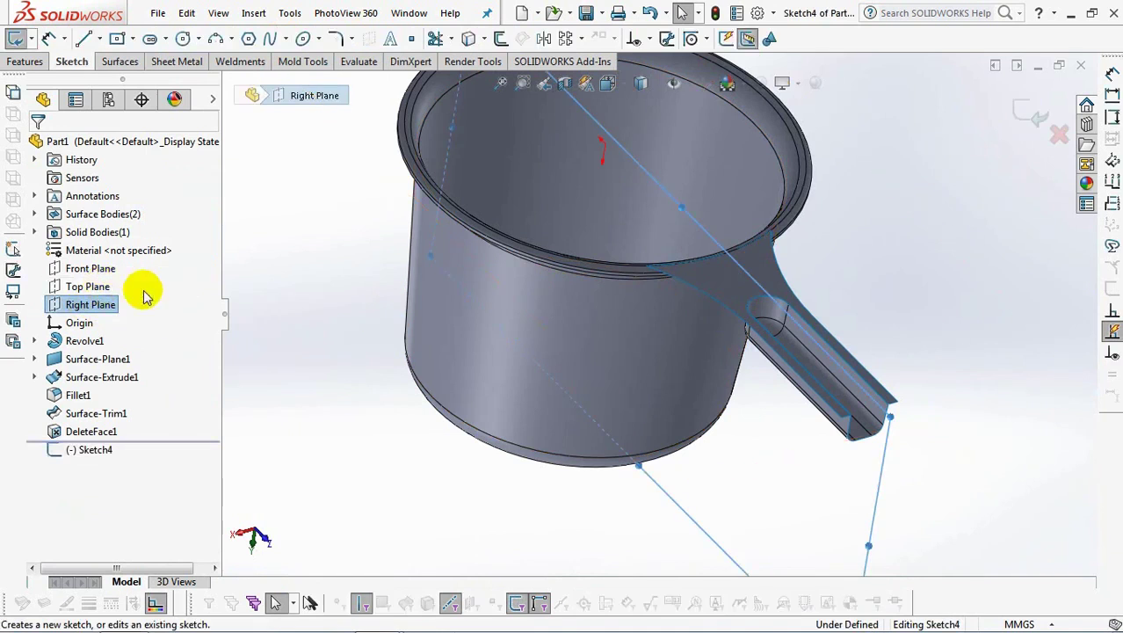
click(607, 83)
click(601, 323)
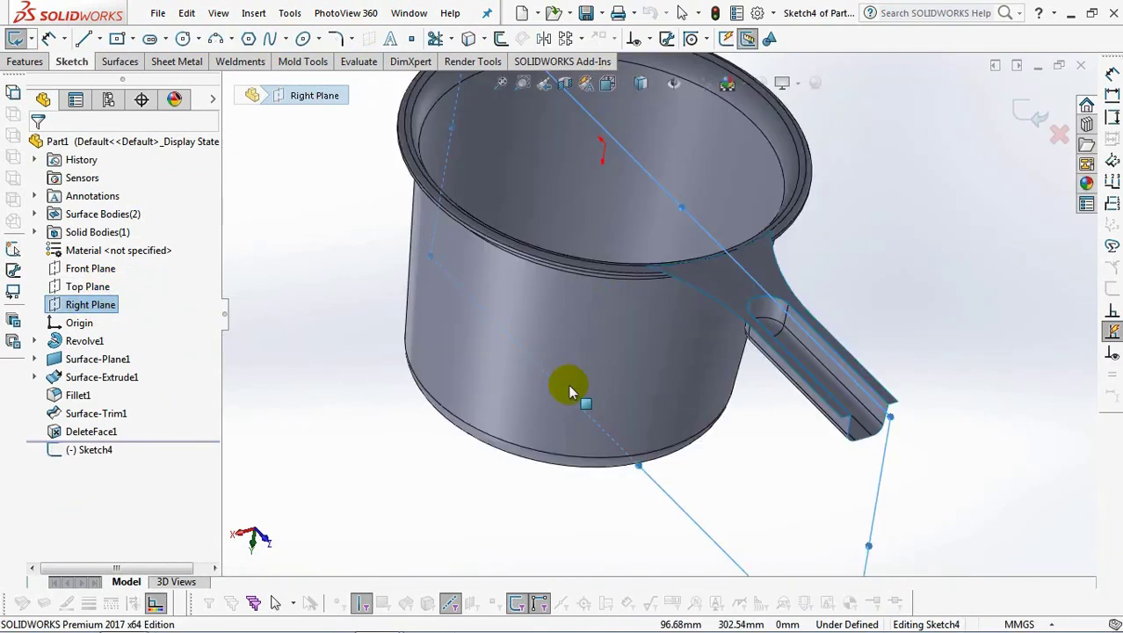
click(85, 38)
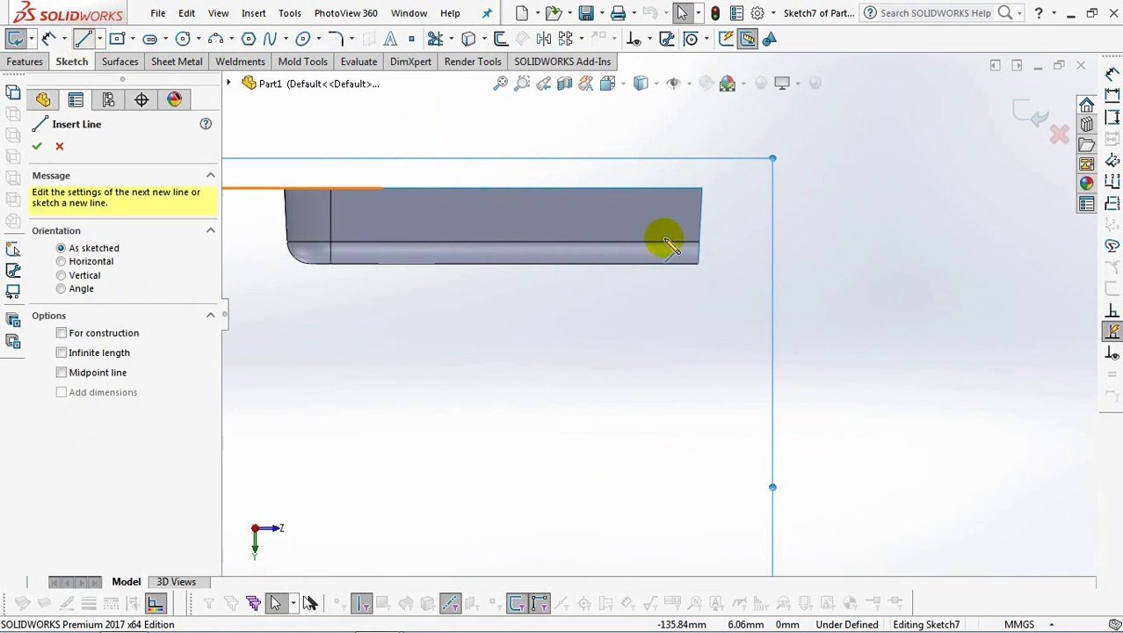
click(701, 189)
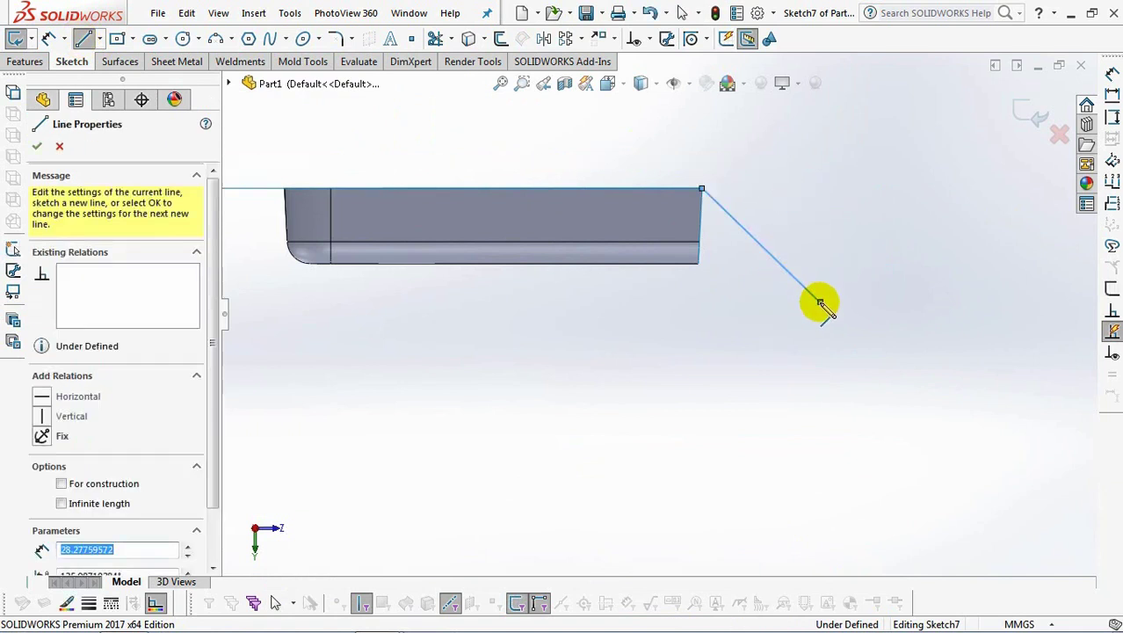
right_click(820, 303)
click(842, 314)
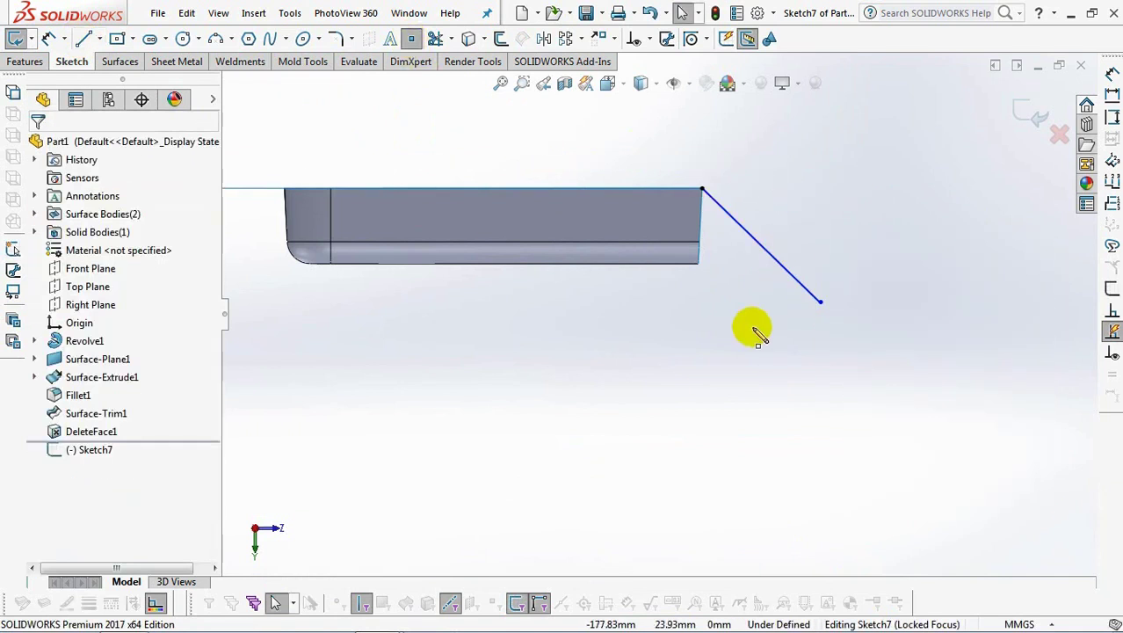
click(799, 285)
Dimension the line at 50° to the rim's top edge
click(48, 40)
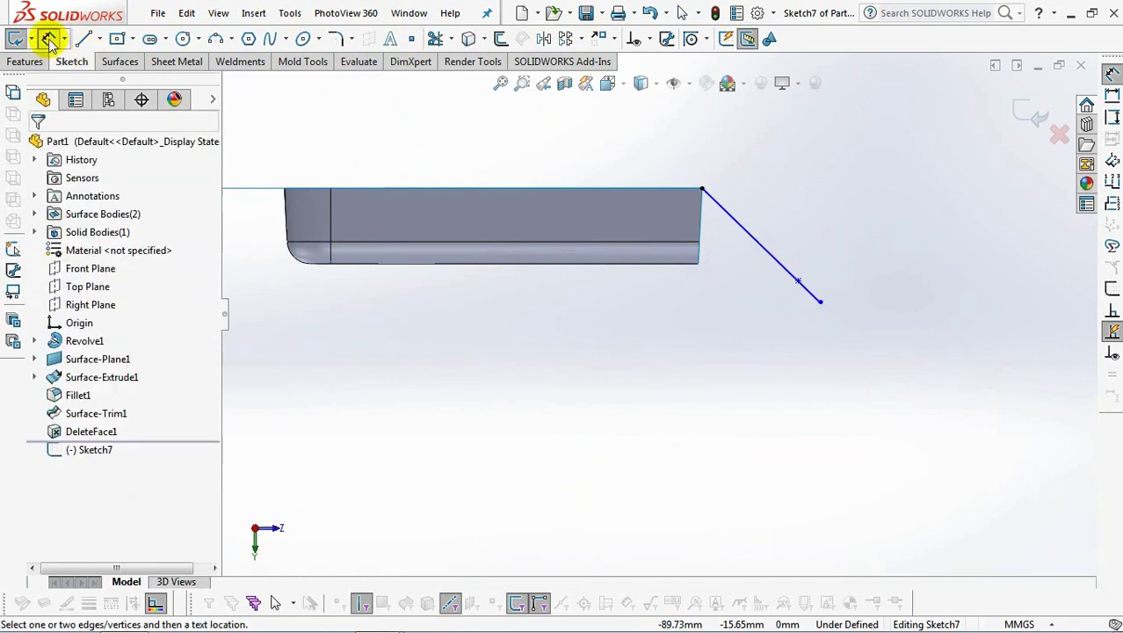
click(758, 248)
click(654, 188)
click(817, 263)
text(5)
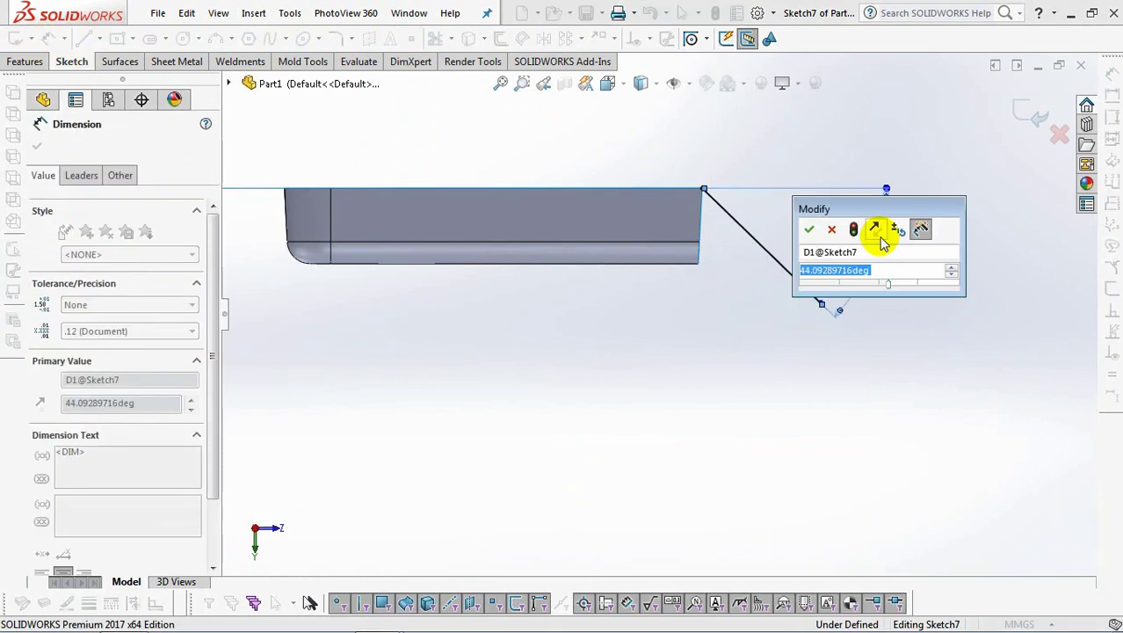
click(809, 229)
Give the line a 38 mm length and a 4 mm end-point offset, then exit the sketch
click(714, 298)
click(713, 299)
text(38)
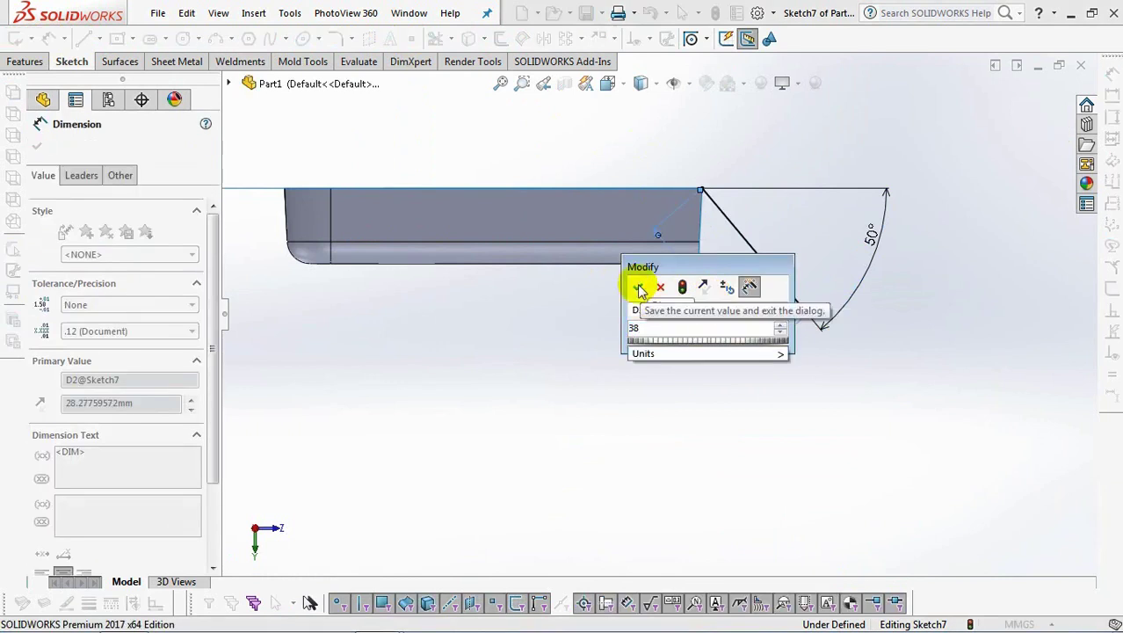
click(637, 287)
click(818, 356)
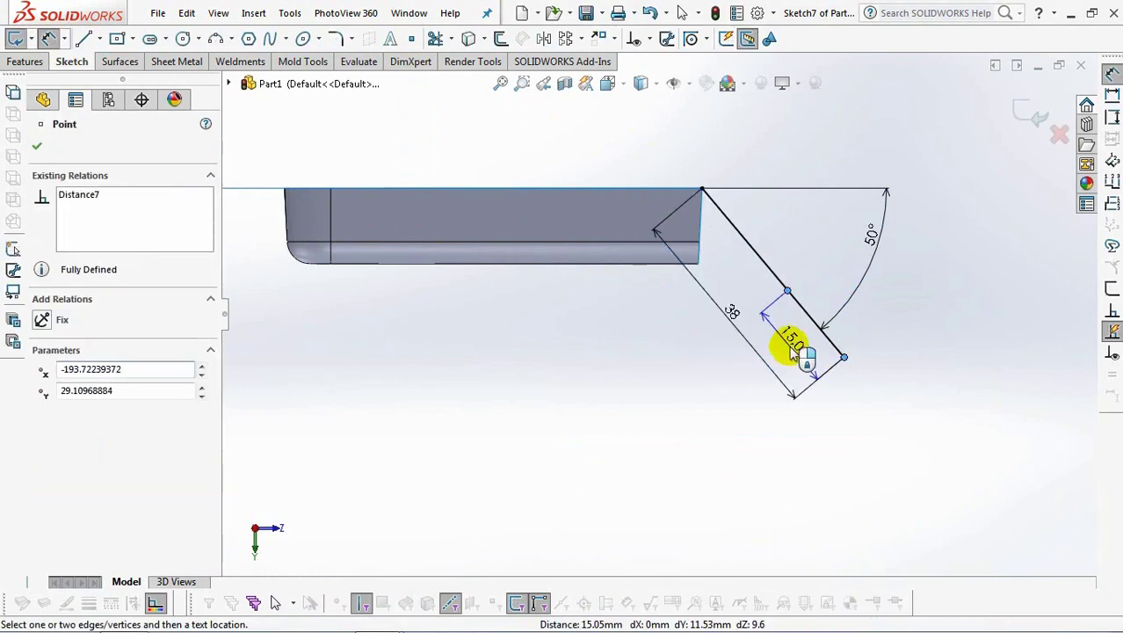
click(791, 353)
text(4)
click(716, 340)
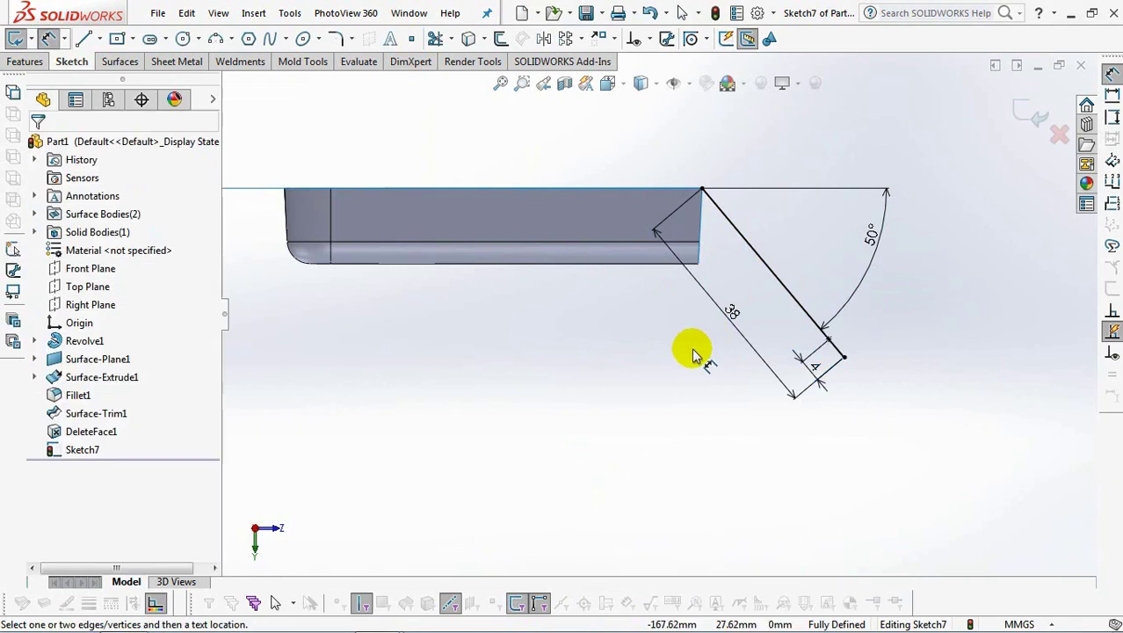
click(1030, 114)
click(66, 304)
On the Right Plane, draw a centerline from the rim's lower corner to the angled line
click(80, 286)
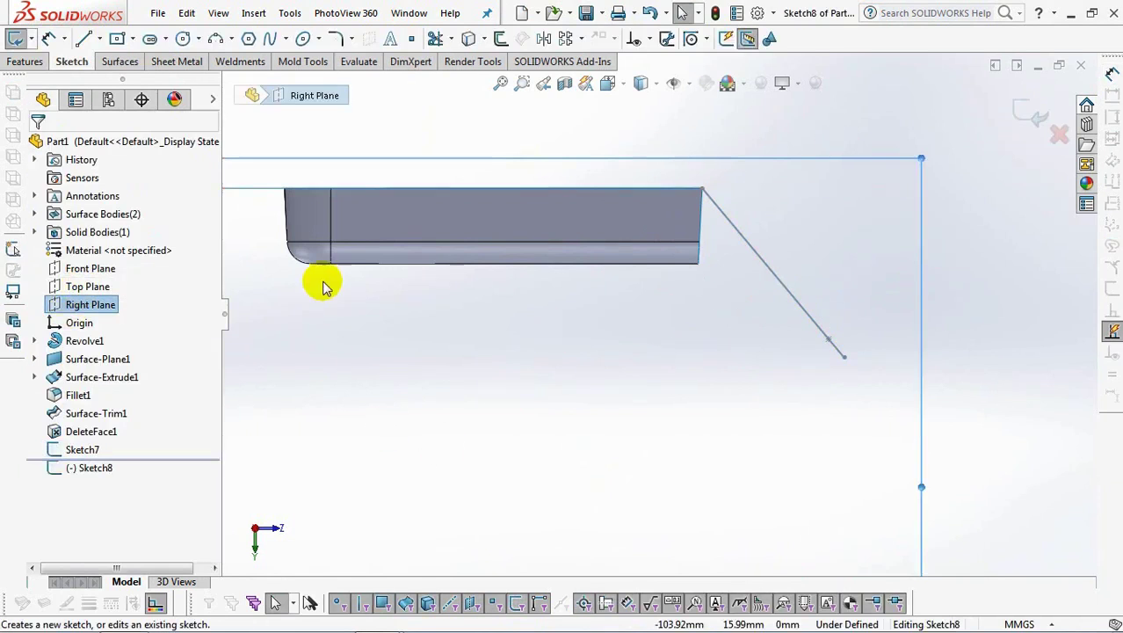
click(99, 38)
click(170, 81)
scroll(737, 250, down, 3)
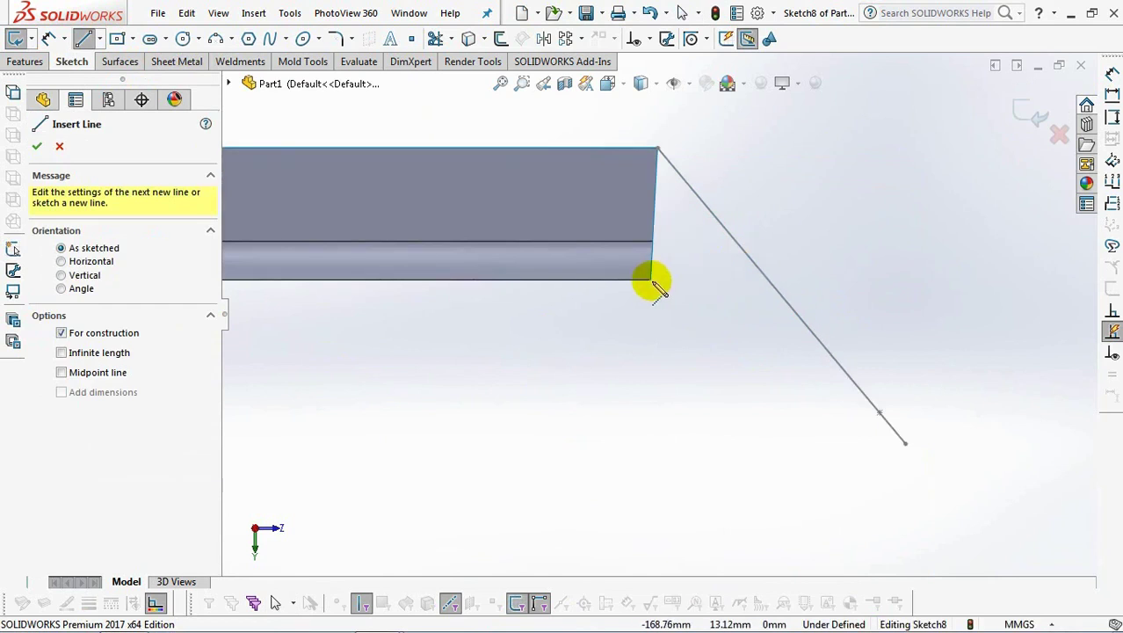
click(671, 280)
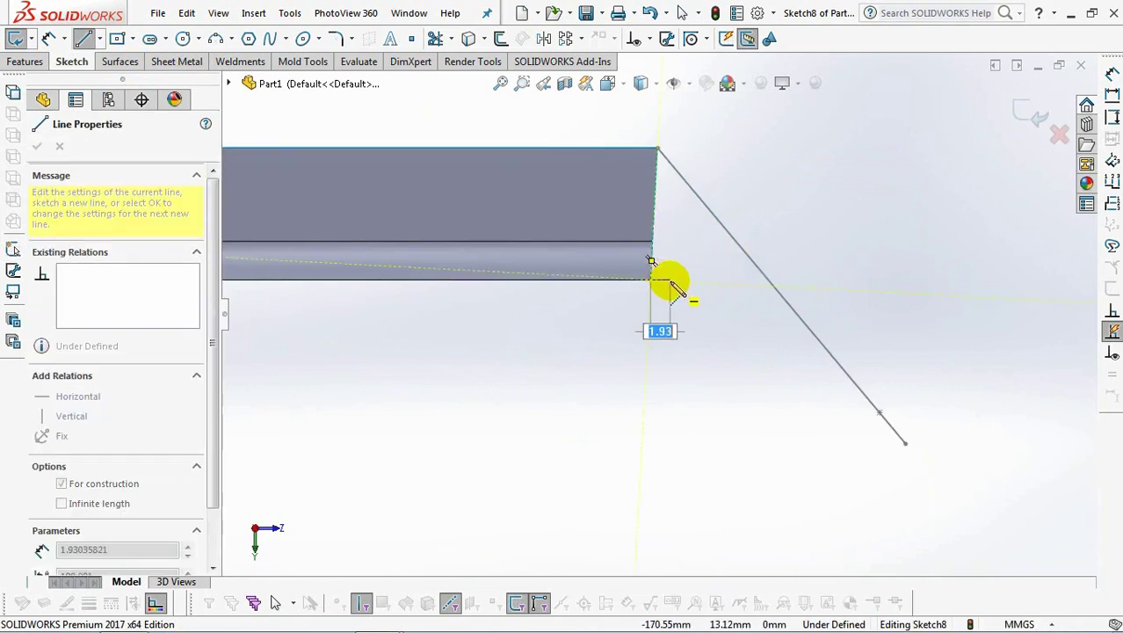
right_click(727, 232)
click(782, 267)
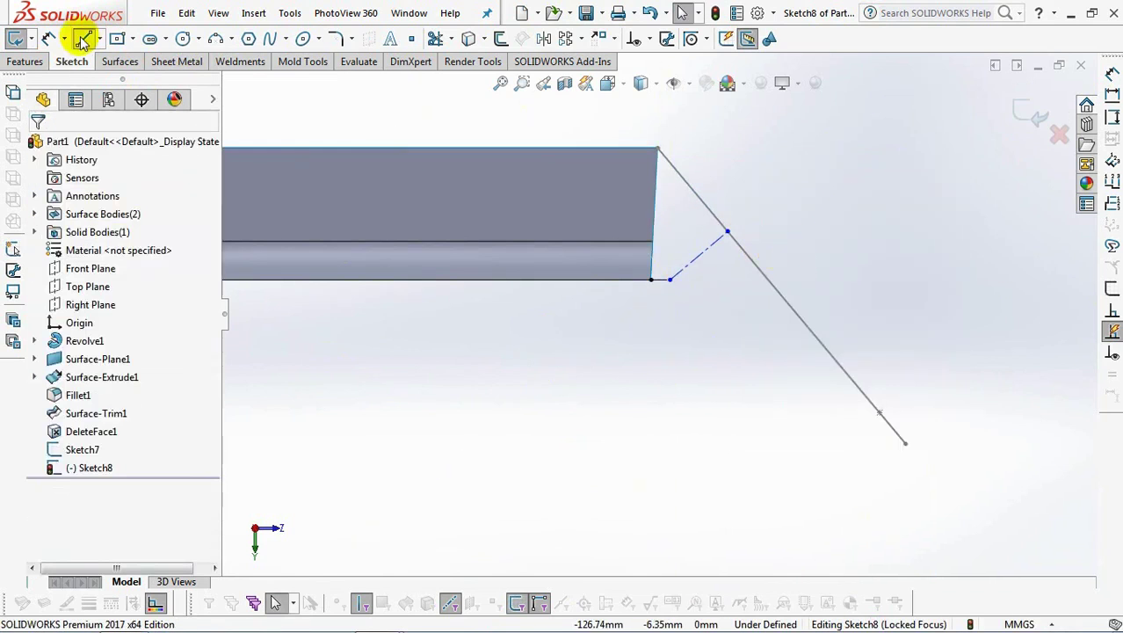
Draw a short line from the rim's lower corner with a tangent arc ending on the angled line
click(670, 280)
click(722, 375)
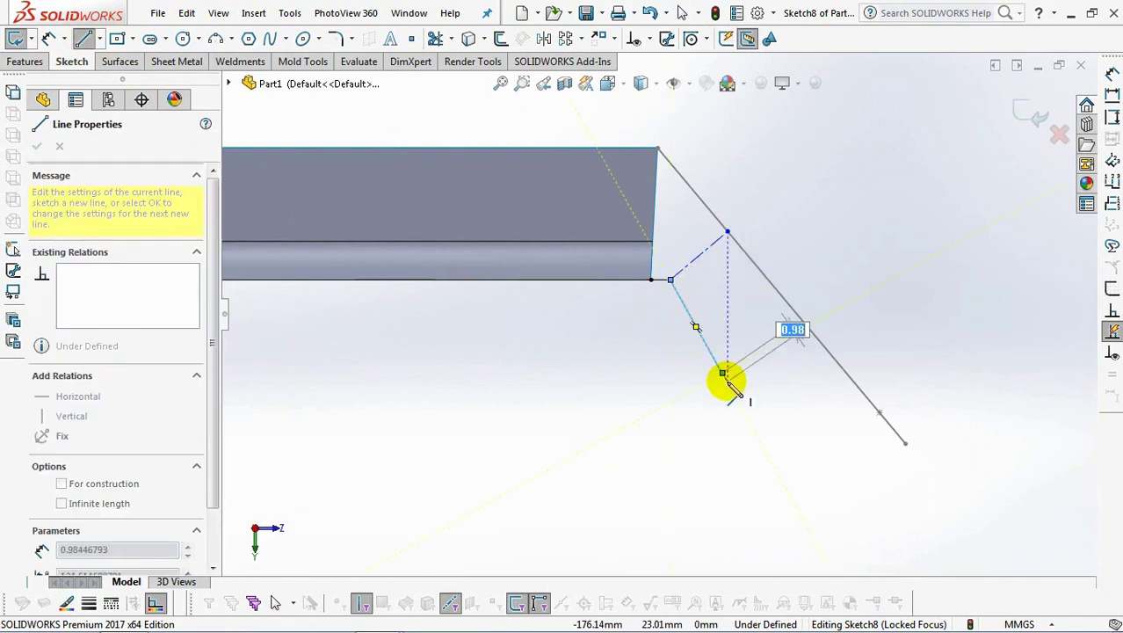
key(a)
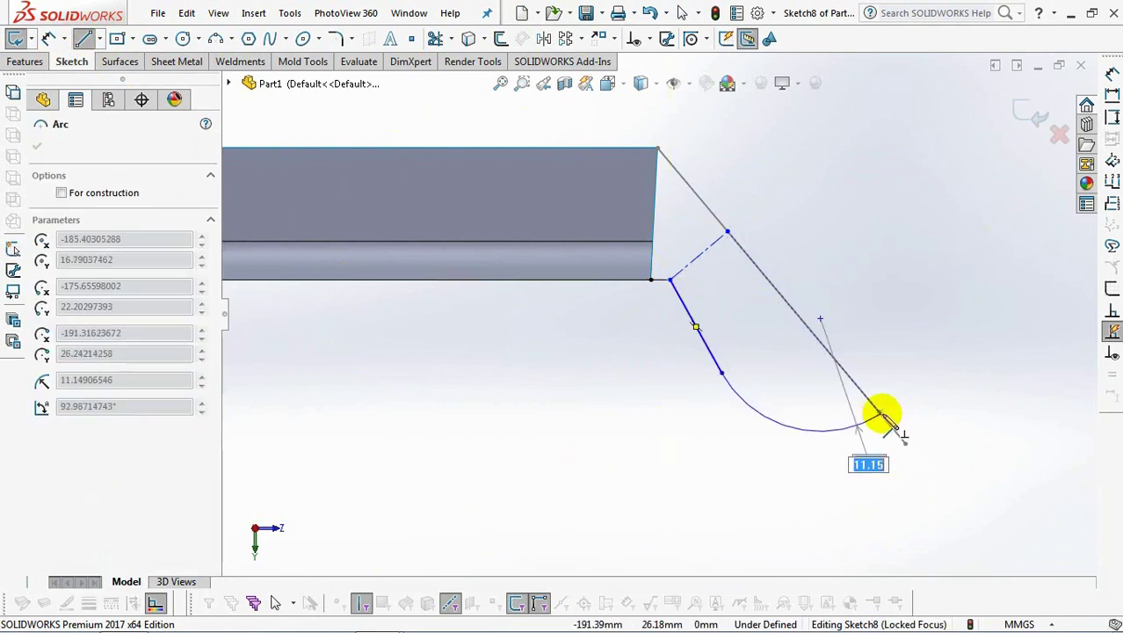
click(879, 413)
right_click(871, 410)
click(914, 423)
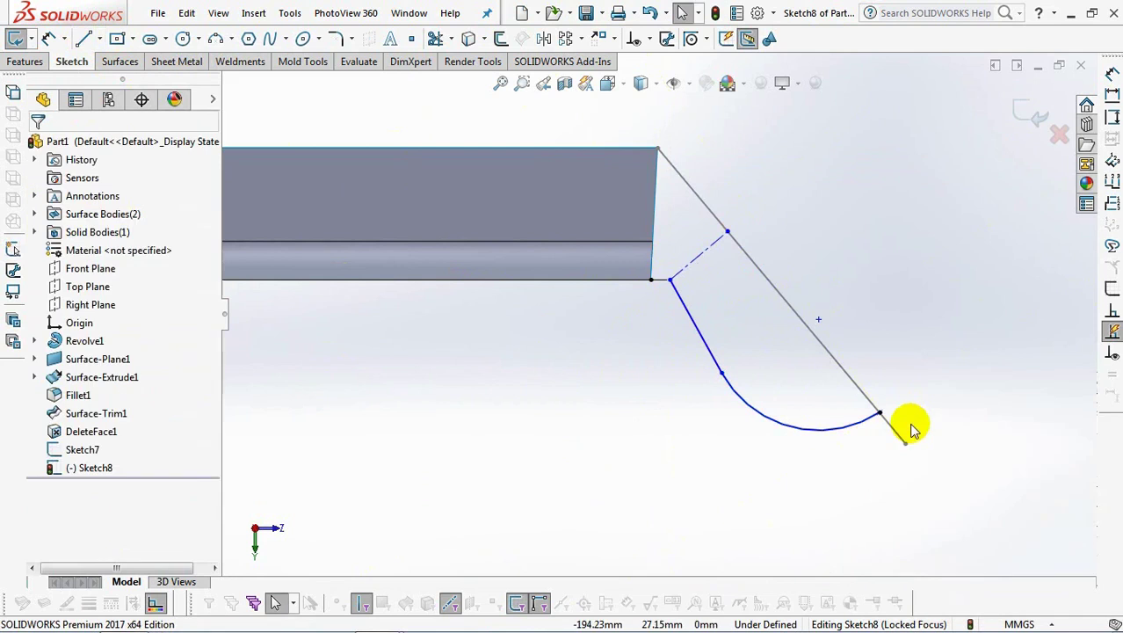
Make the centerline perpendicular to the angled line
click(649, 38)
click(676, 77)
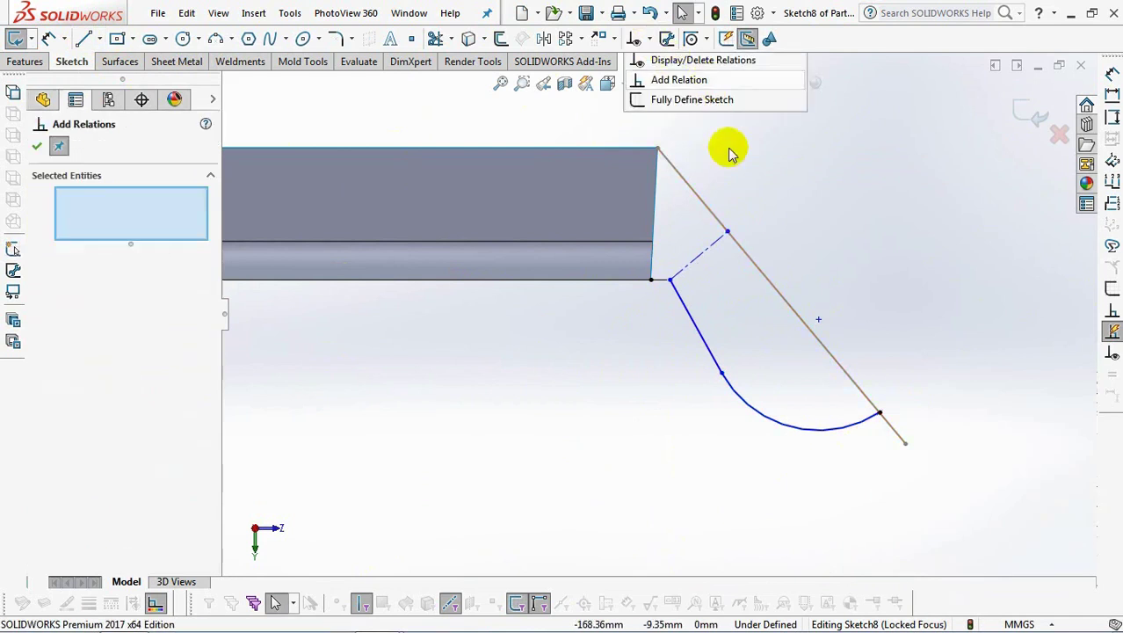
click(754, 264)
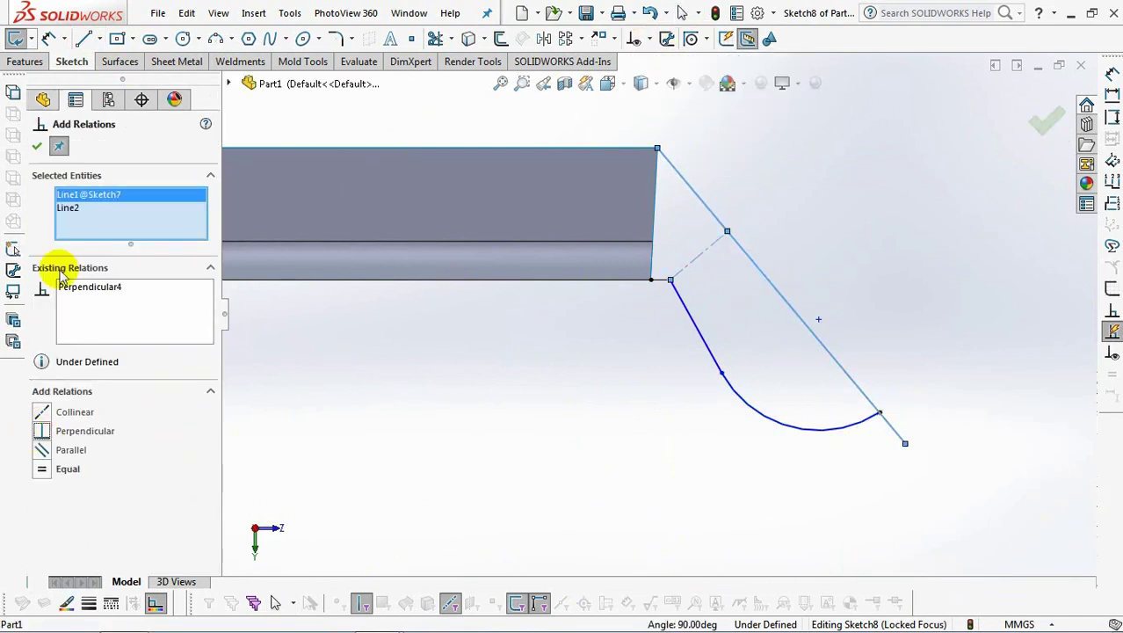
click(37, 147)
Dimension the construction line 8.5 and the arc radius R17.5
click(49, 38)
click(688, 266)
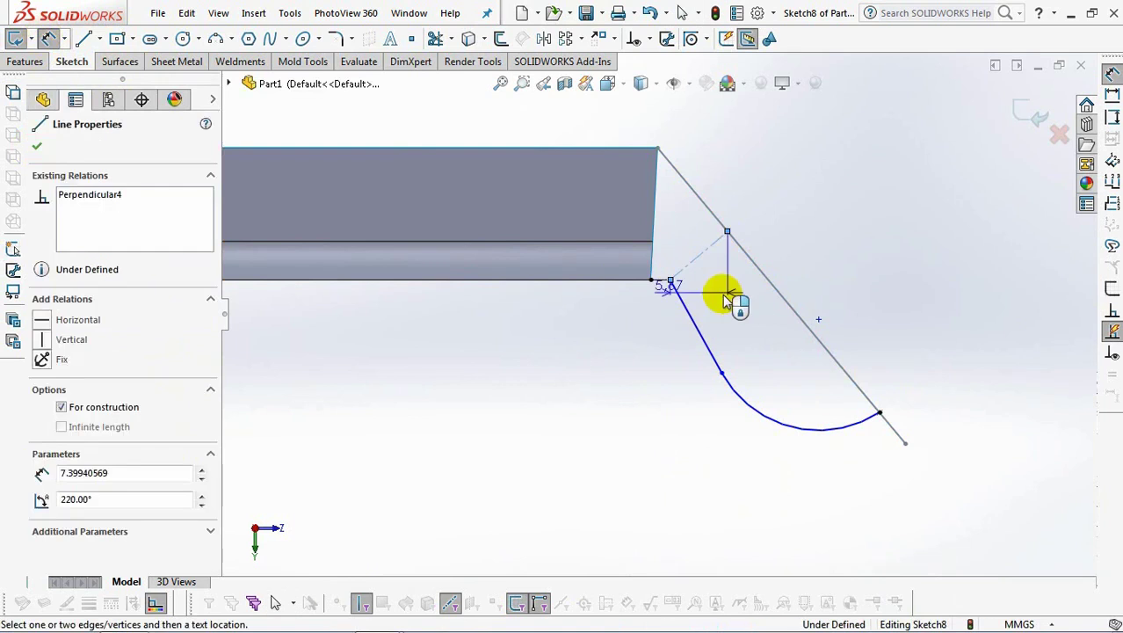
click(805, 295)
text(8)
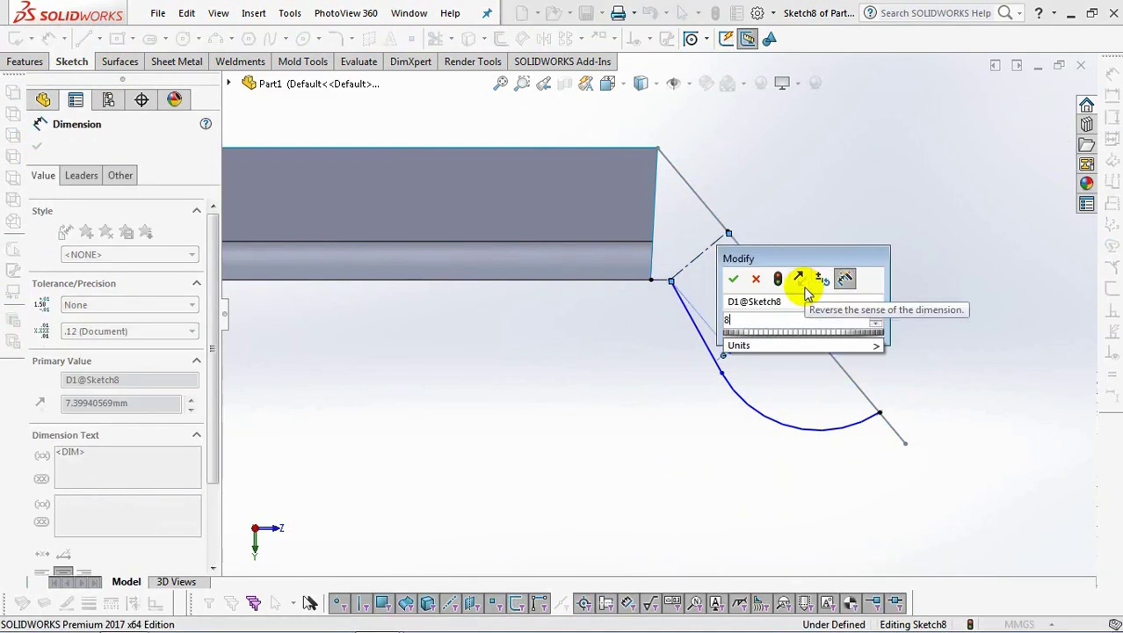
text(.5)
click(733, 279)
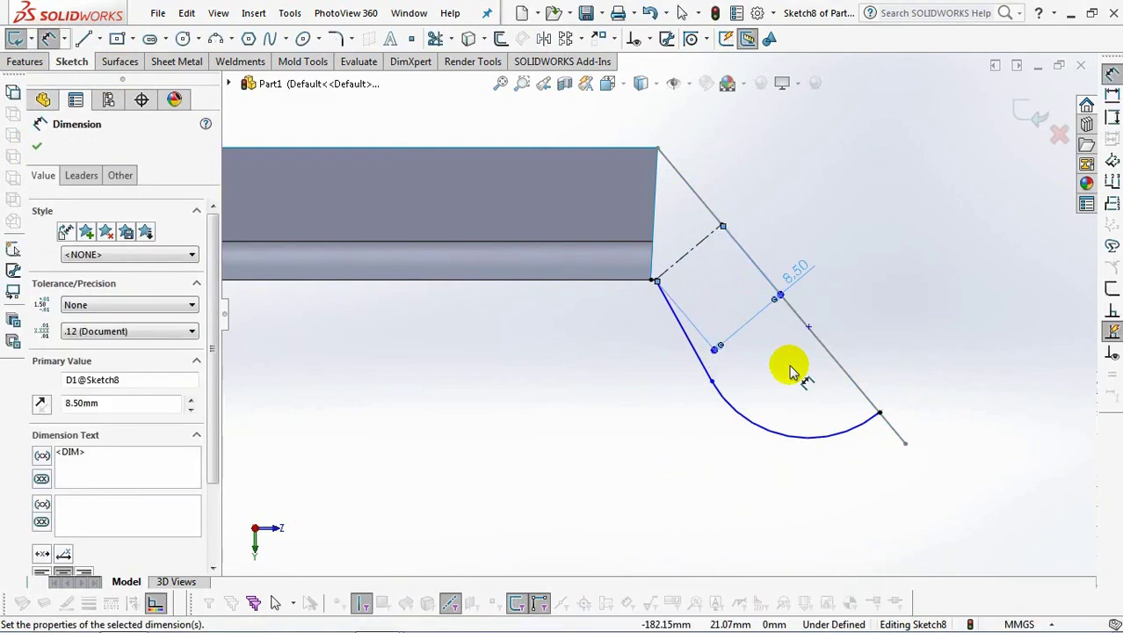
click(797, 430)
click(749, 500)
text(17.5)
click(645, 507)
Add an arc-to-centerline distance measured from the arc's Min point and edit its value
click(773, 406)
click(840, 363)
click(924, 526)
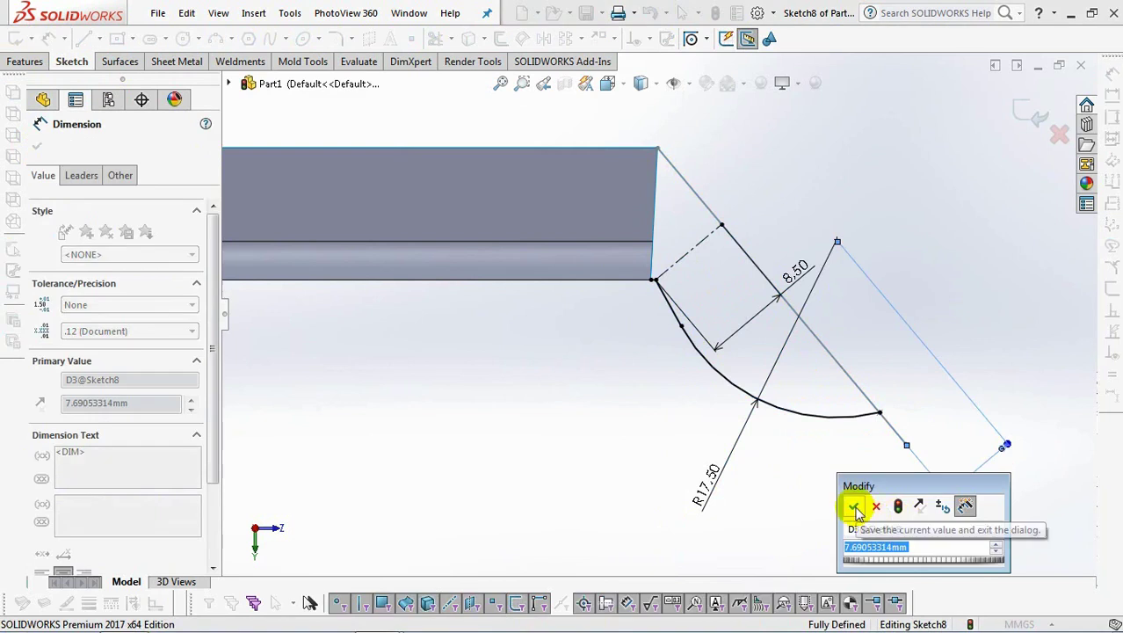
click(854, 507)
click(81, 175)
scroll(214, 571, down, 3)
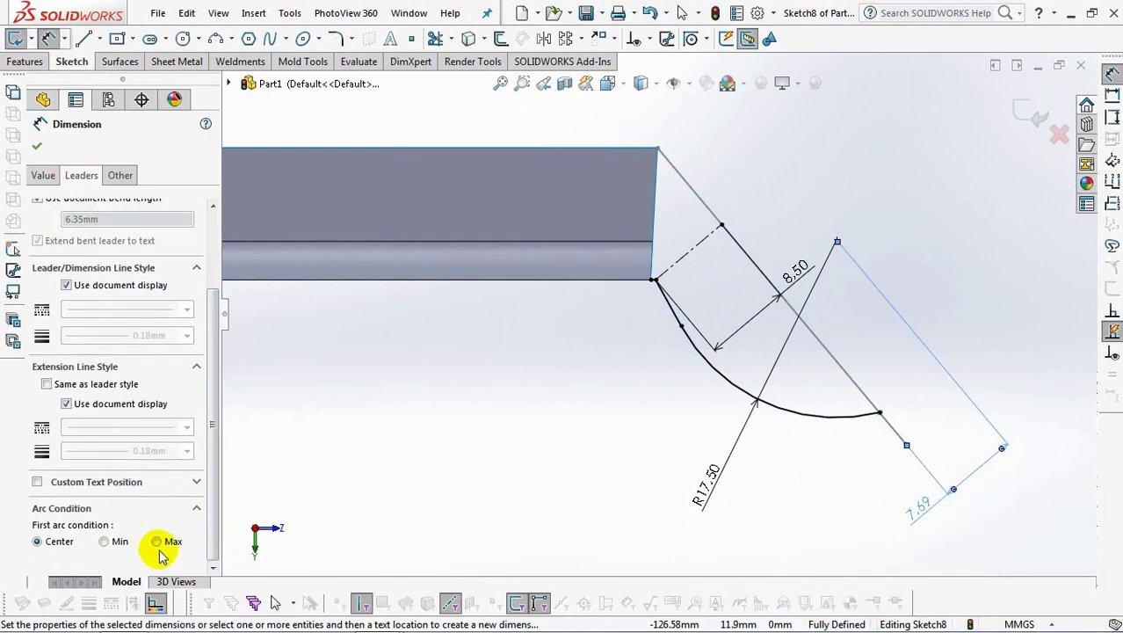
click(106, 542)
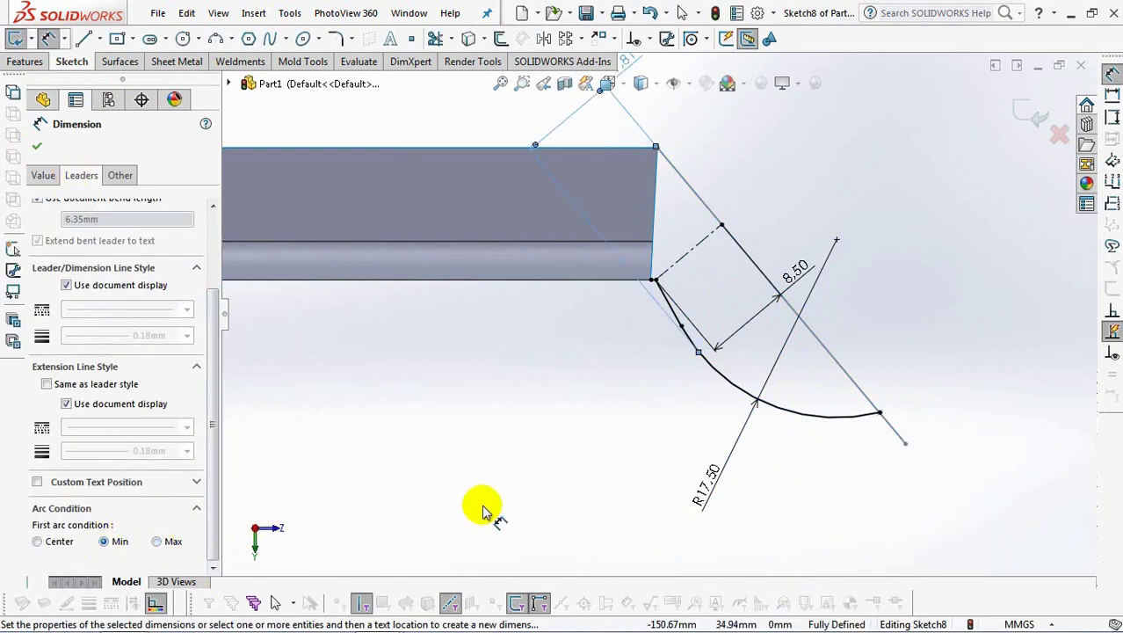
double_click(821, 459)
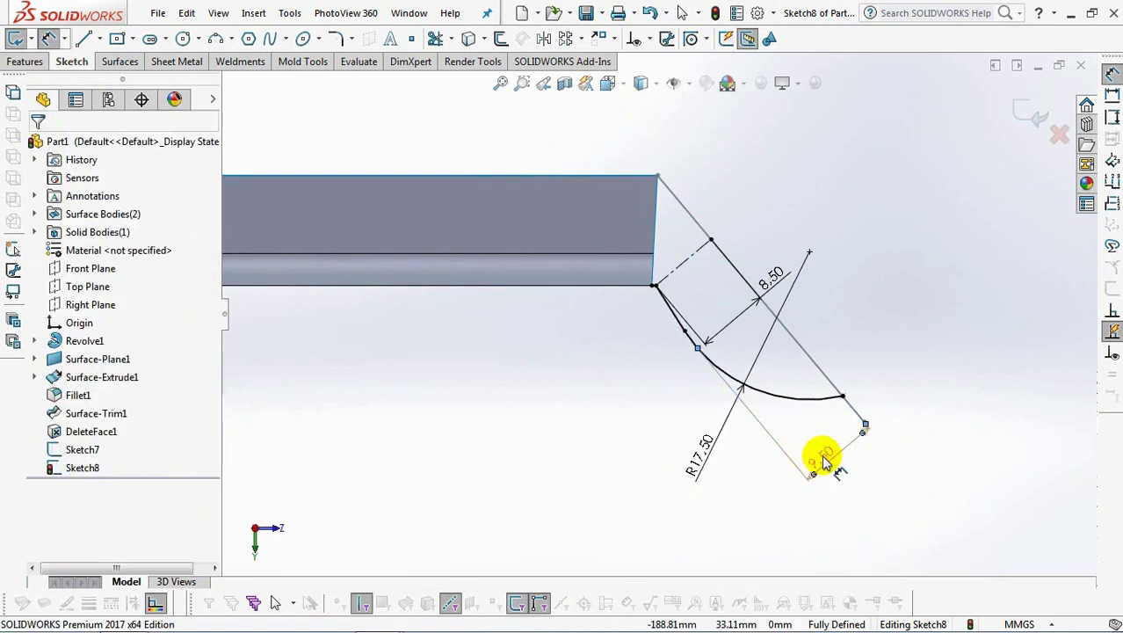
Close Sketch8 and create Plane2 from the Right Plane and the handle-end sketch line
click(1024, 96)
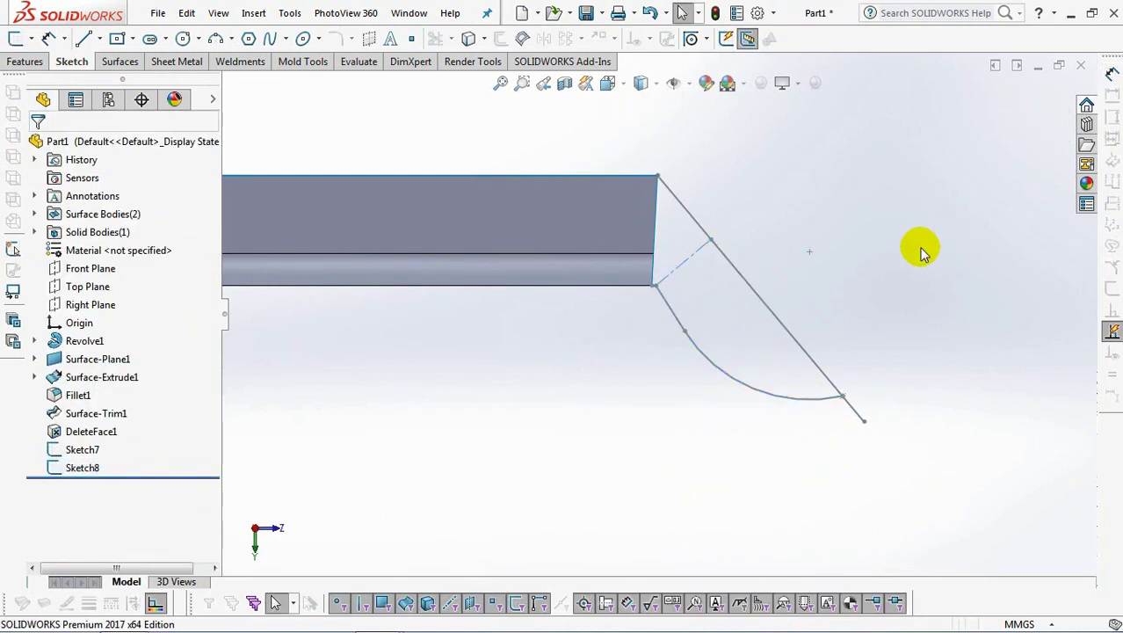
middle_drag(921, 253, 894, 287)
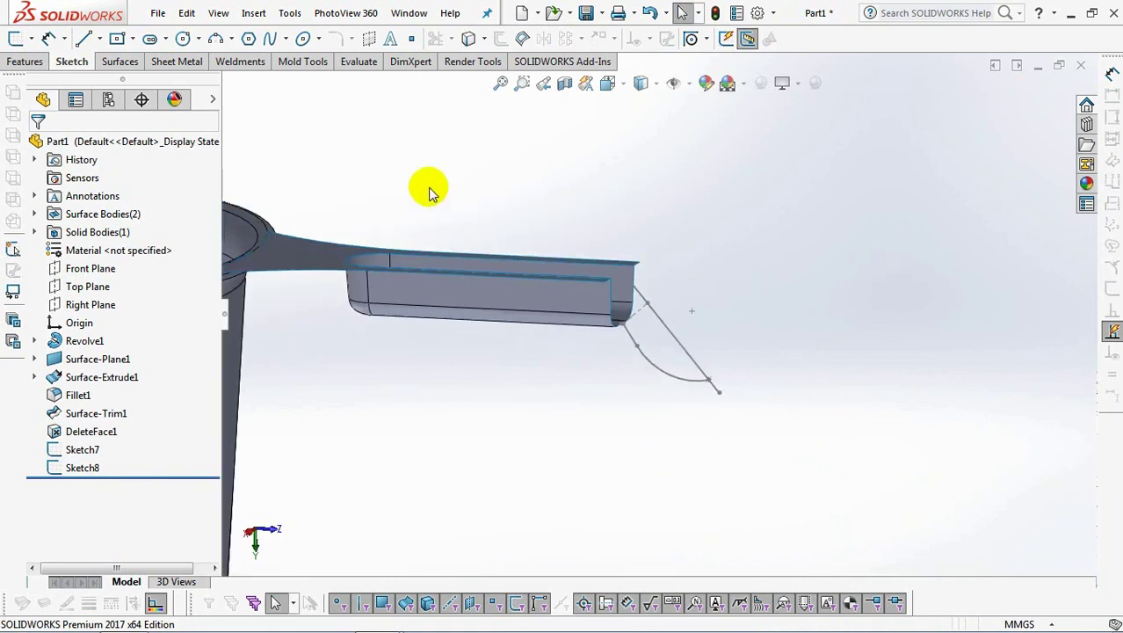
click(105, 64)
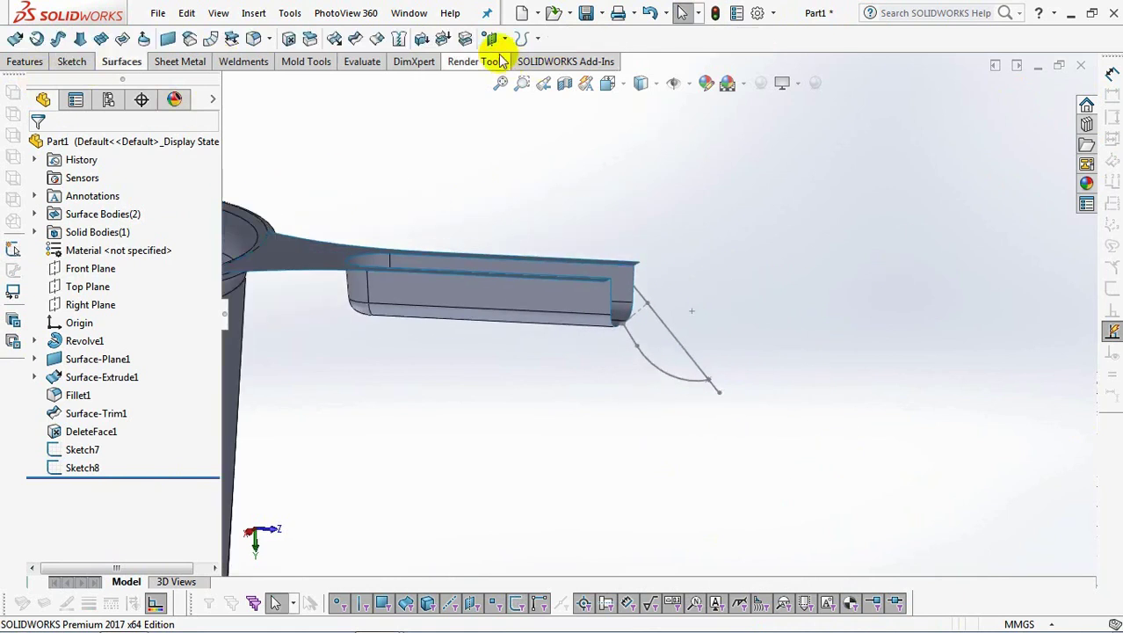
click(501, 37)
click(538, 62)
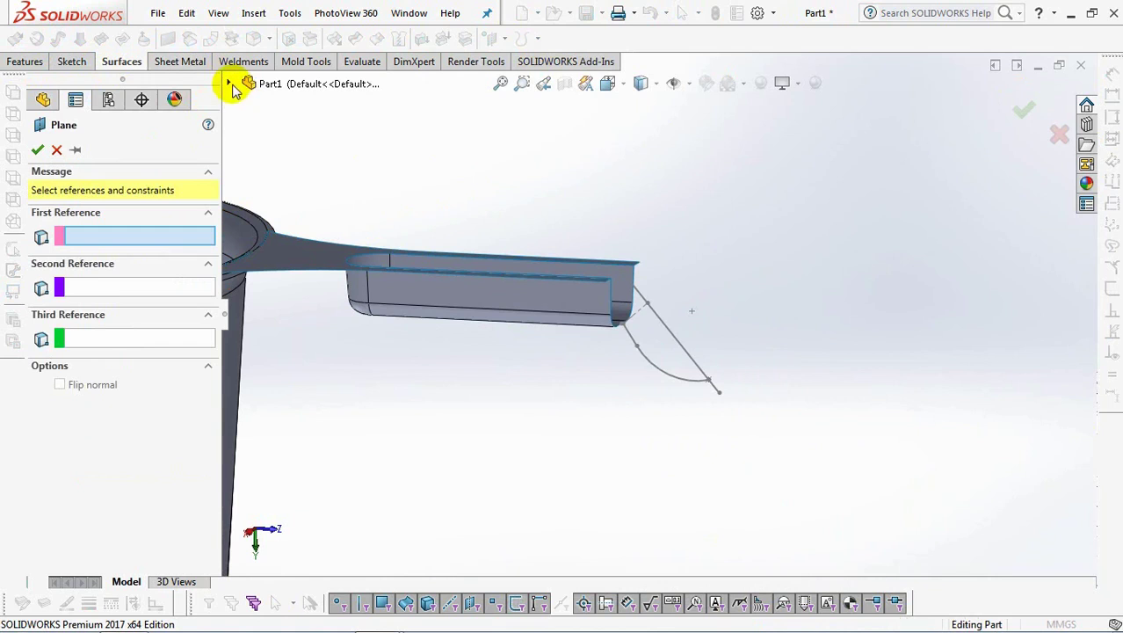
click(228, 83)
key(f)
click(292, 249)
scroll(651, 340, down, 4)
click(626, 314)
key(Return)
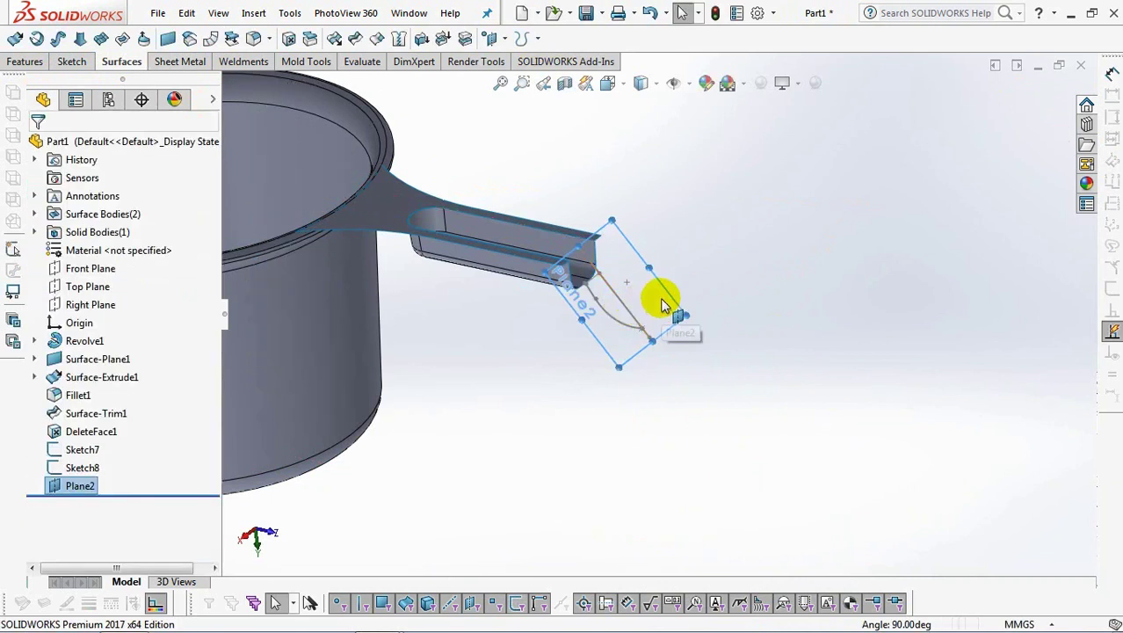
Start a sketch on Plane2 and draw a midpoint centerline at the handle end
click(663, 305)
click(731, 248)
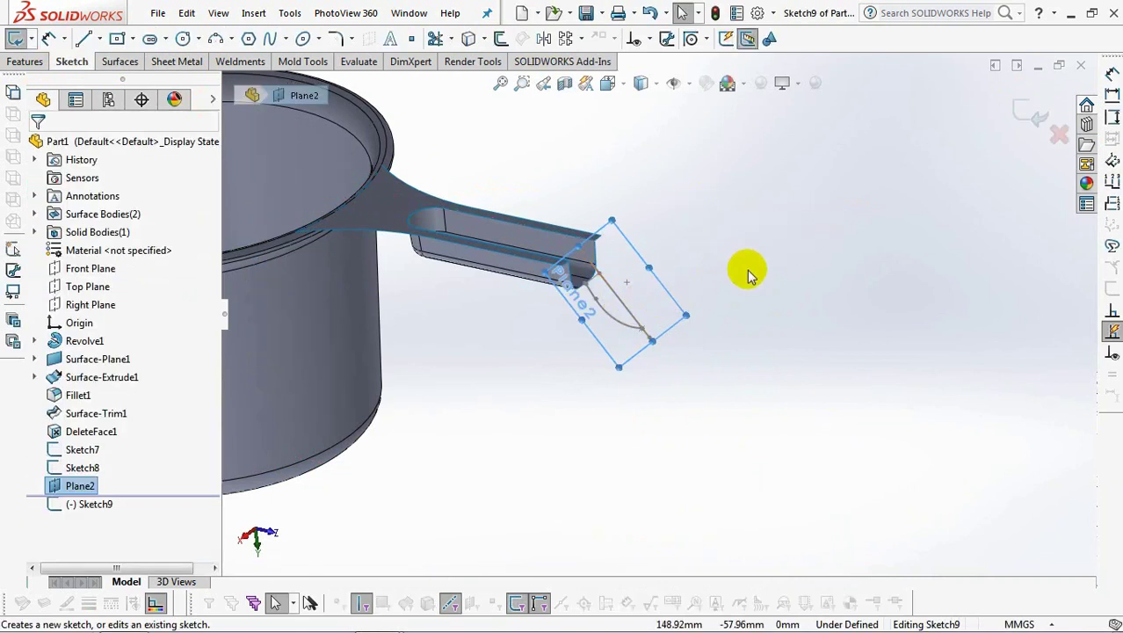
click(95, 38)
click(157, 77)
scroll(523, 307, down, 2)
scroll(554, 329, down, 3)
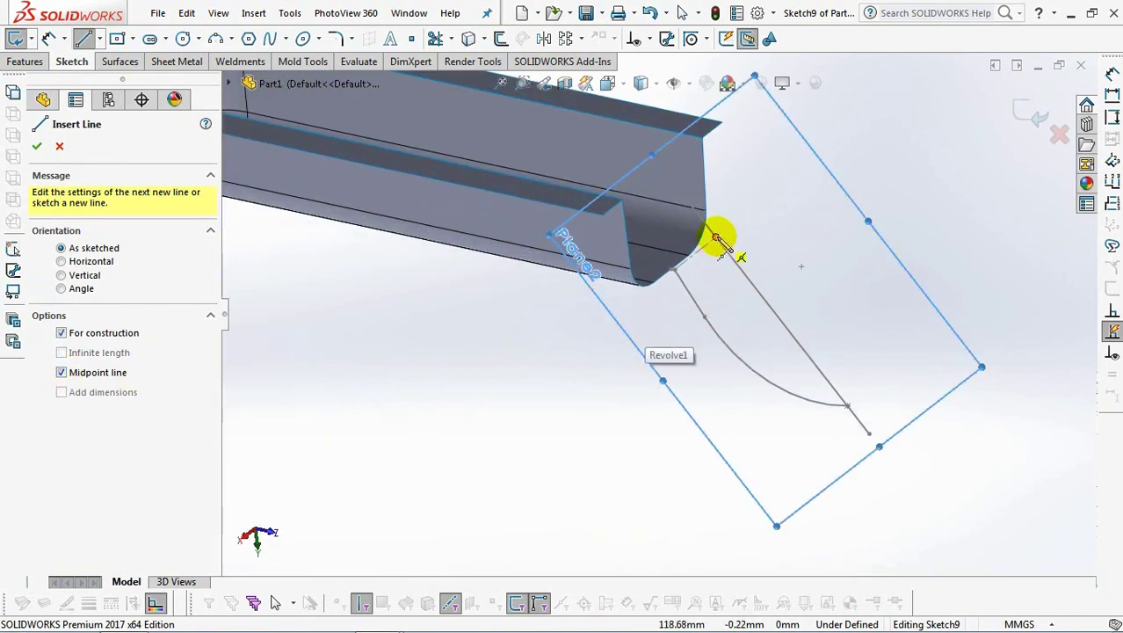
click(716, 237)
click(789, 184)
right_click(788, 185)
click(828, 194)
Draw a centre-point arc across the handle end
click(231, 39)
click(269, 62)
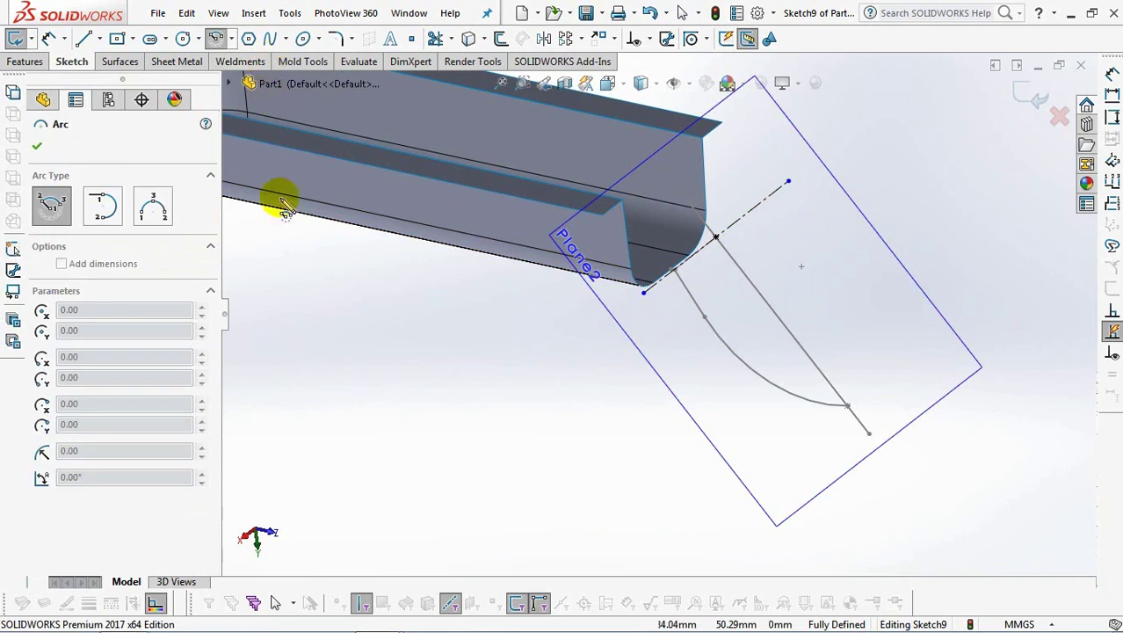
middle_drag(386, 342, 652, 288)
click(681, 376)
click(712, 259)
click(589, 344)
right_click(589, 344)
click(625, 356)
Make the arc centre the centerline's midpoint and relate the arc to the handle sketch point
click(648, 39)
click(681, 78)
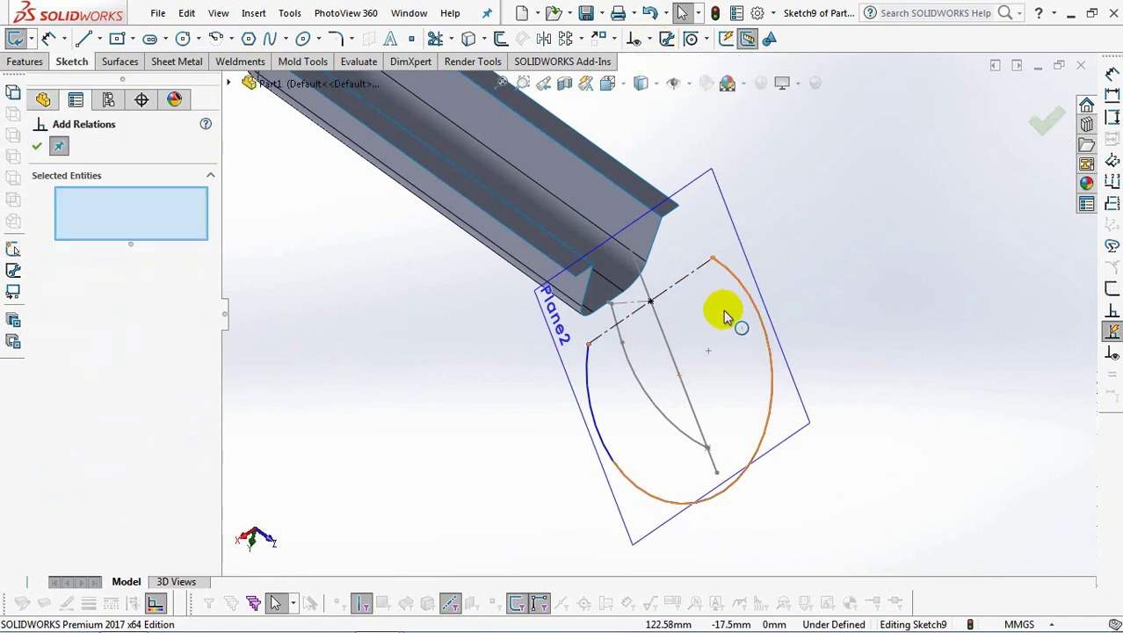
click(680, 377)
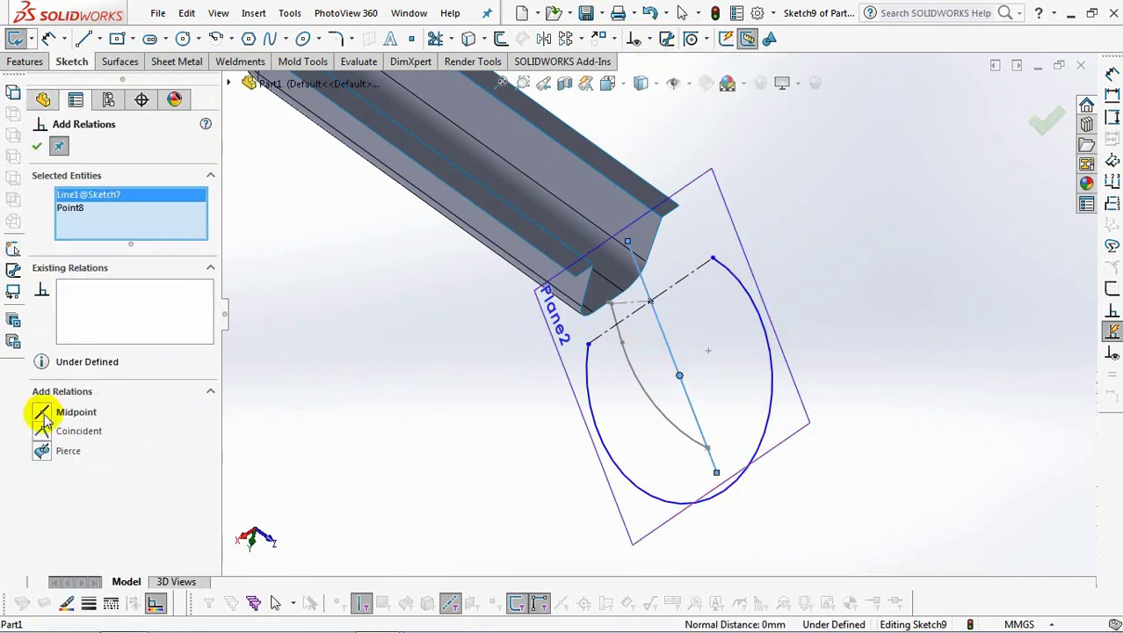
click(42, 413)
click(724, 453)
click(707, 448)
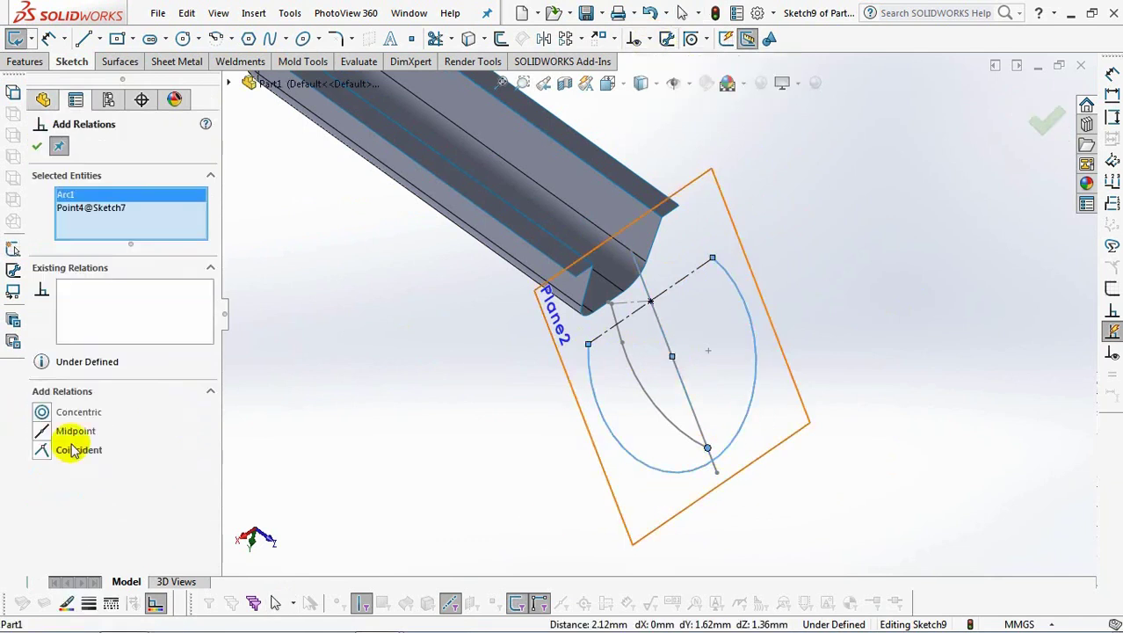
click(44, 432)
click(381, 444)
Split the arc into two halves at its lower crossing point
click(733, 427)
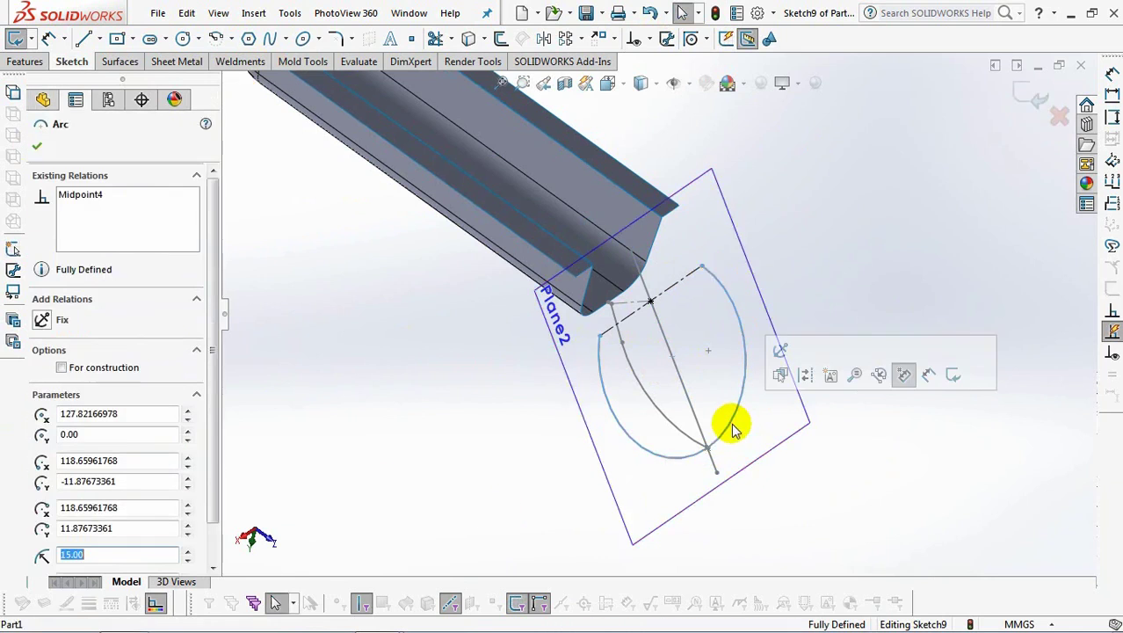
right_click(735, 429)
mouse_move(794, 596)
click(1002, 594)
scroll(773, 510, down, 5)
click(633, 367)
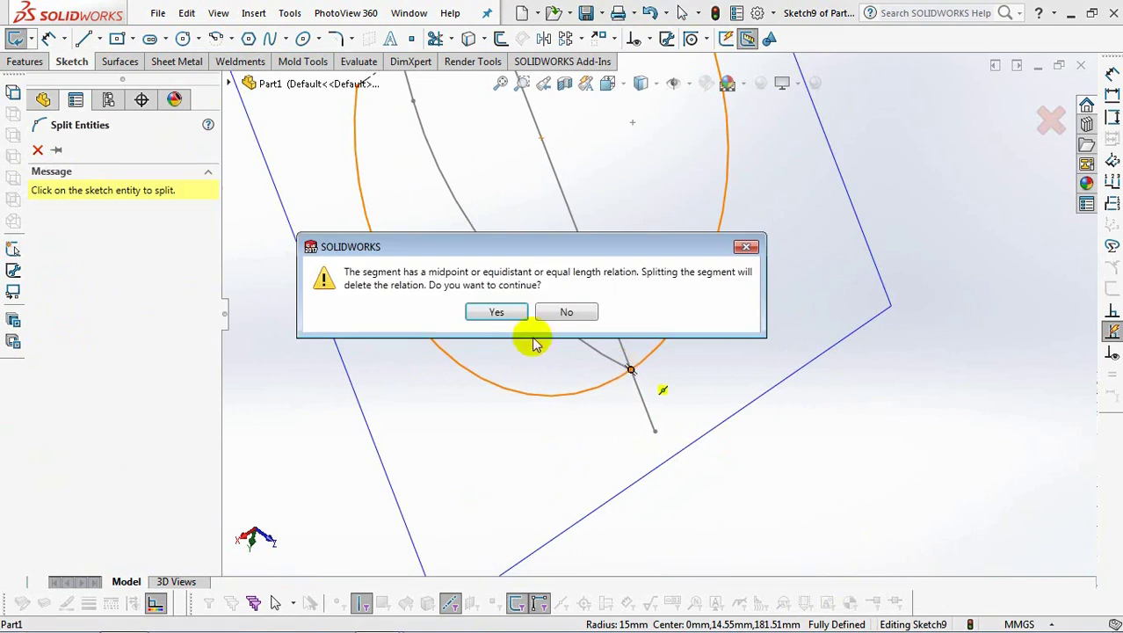
click(496, 312)
scroll(505, 320, up, 5)
key(Escape)
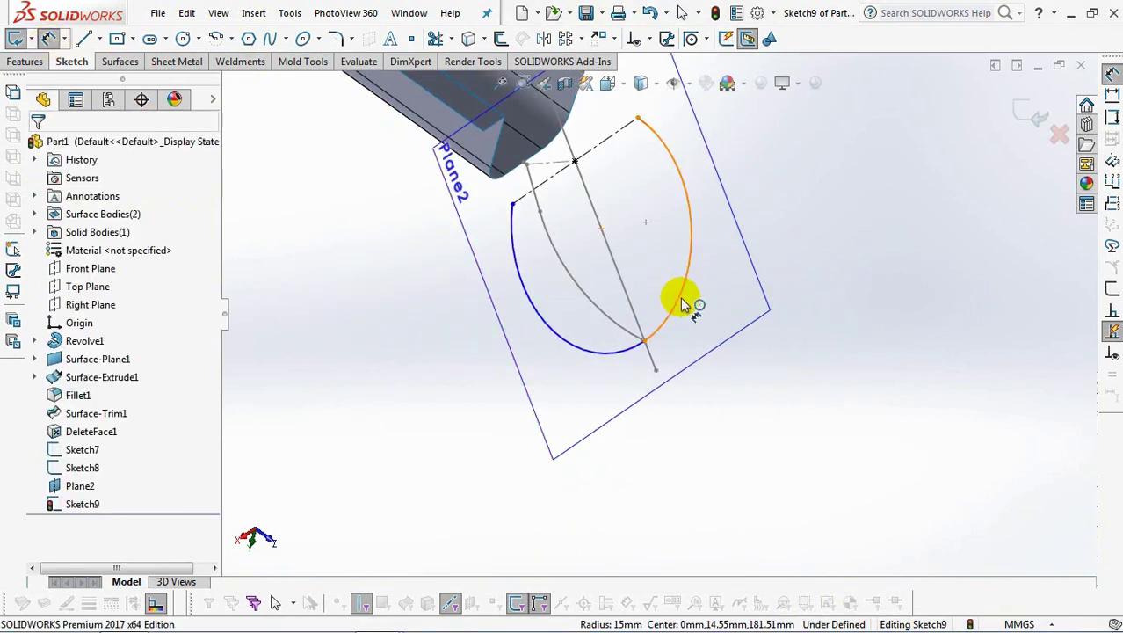
Dimension the arc radius to R15
click(684, 305)
click(833, 272)
click(754, 259)
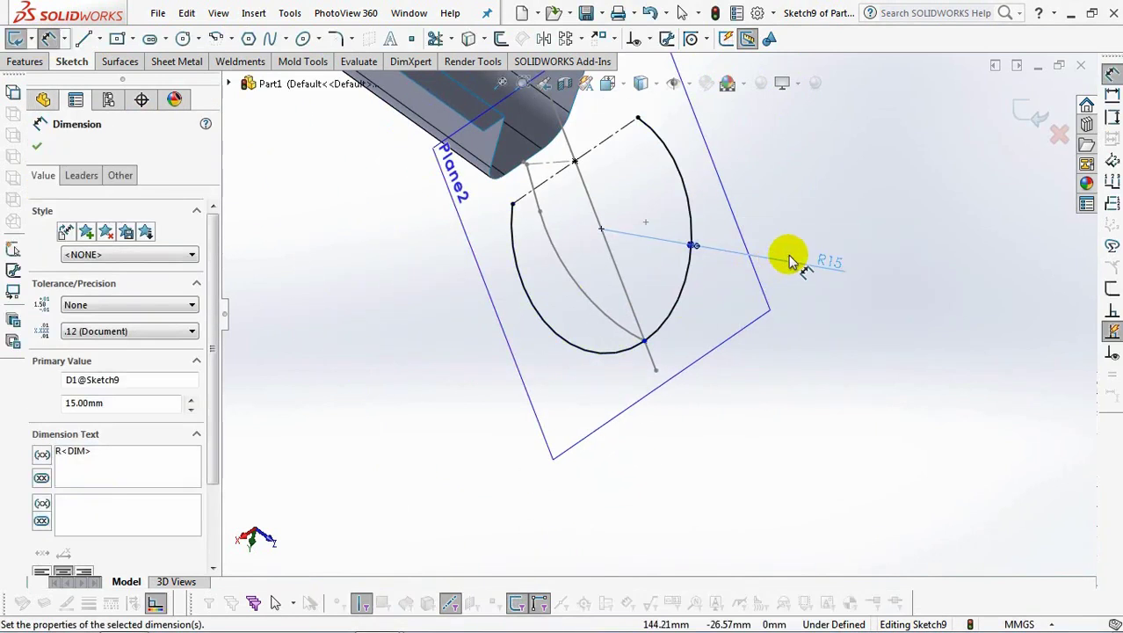
right_click(797, 193)
click(818, 243)
Make the arc's split point coincident with the handle sketch line and exit Sketch9
click(648, 38)
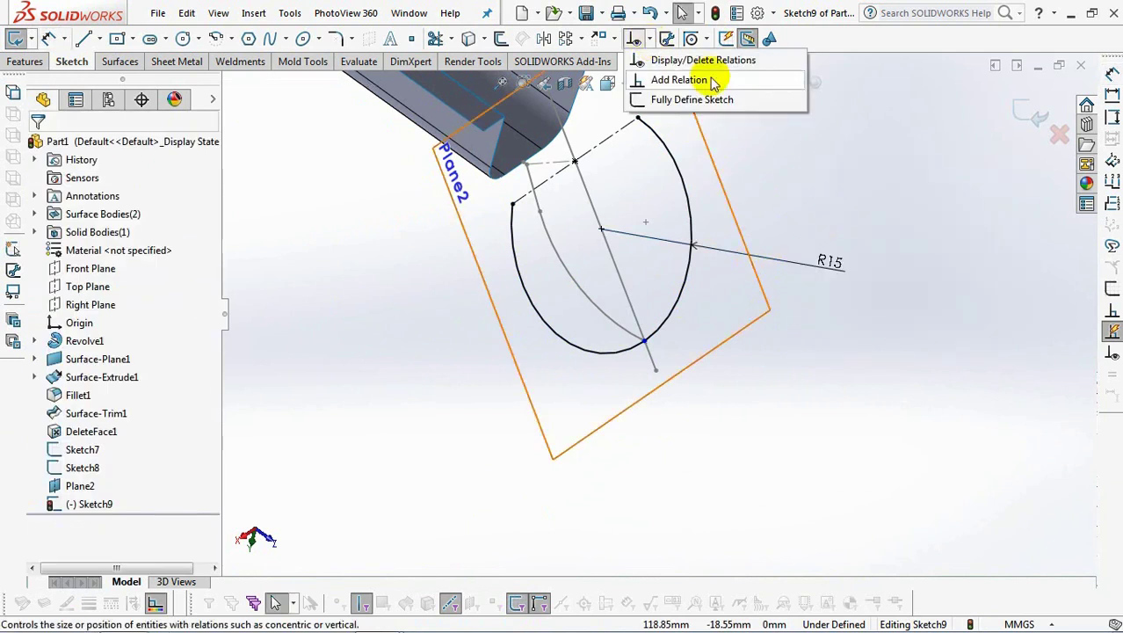
click(714, 81)
click(650, 351)
click(656, 369)
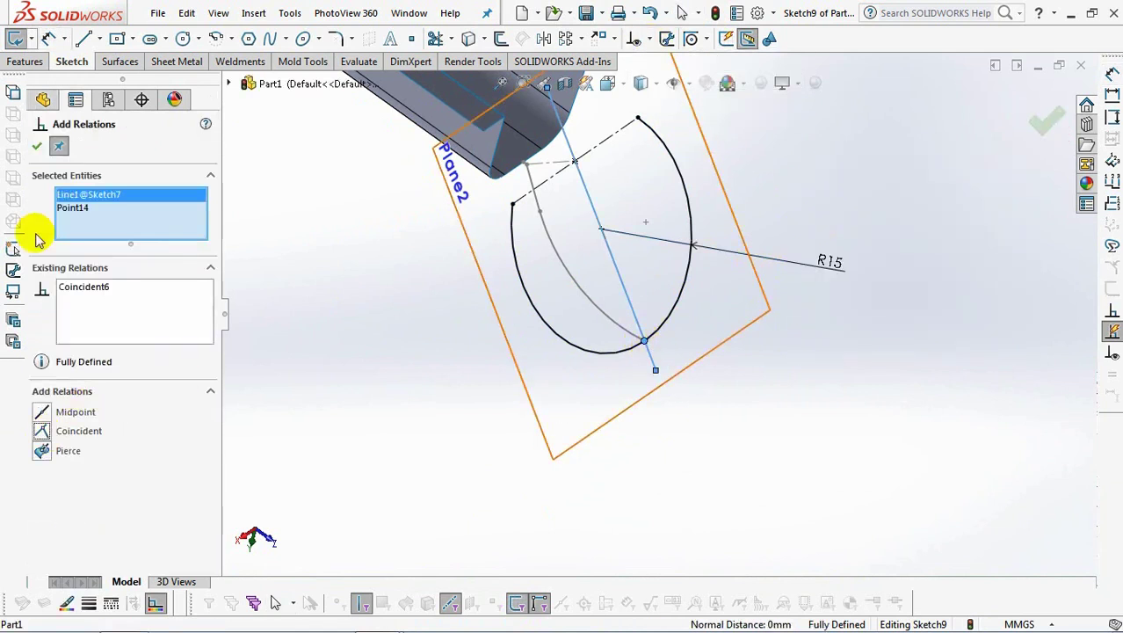
click(36, 148)
click(1028, 119)
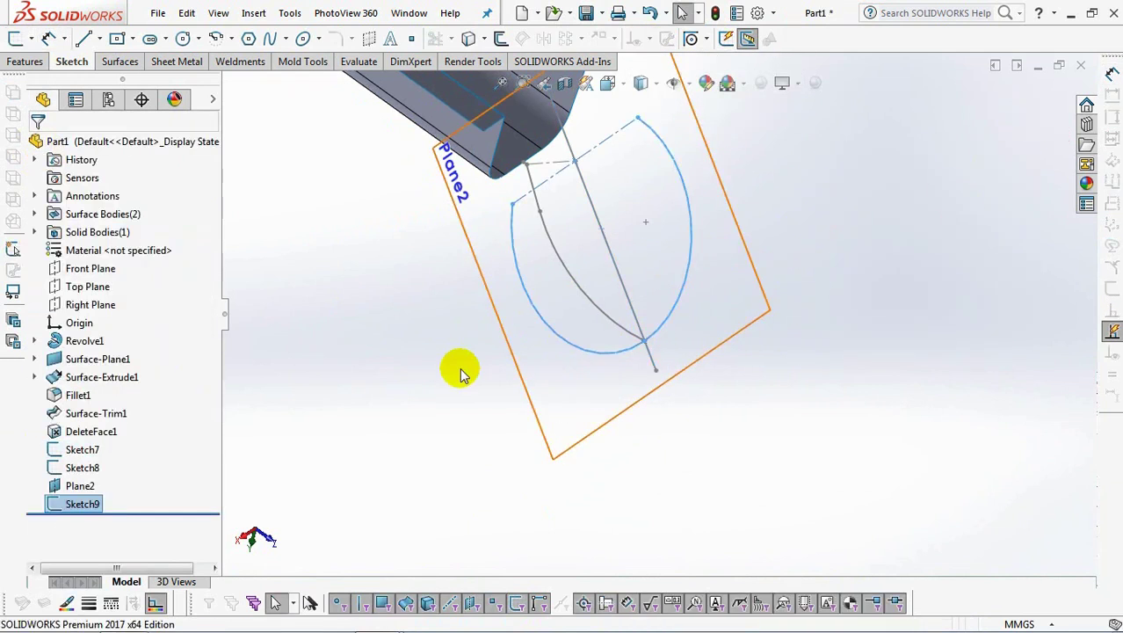
Loft a surface through the right arc half, Sketch8 and the left arc half
click(120, 62)
click(83, 38)
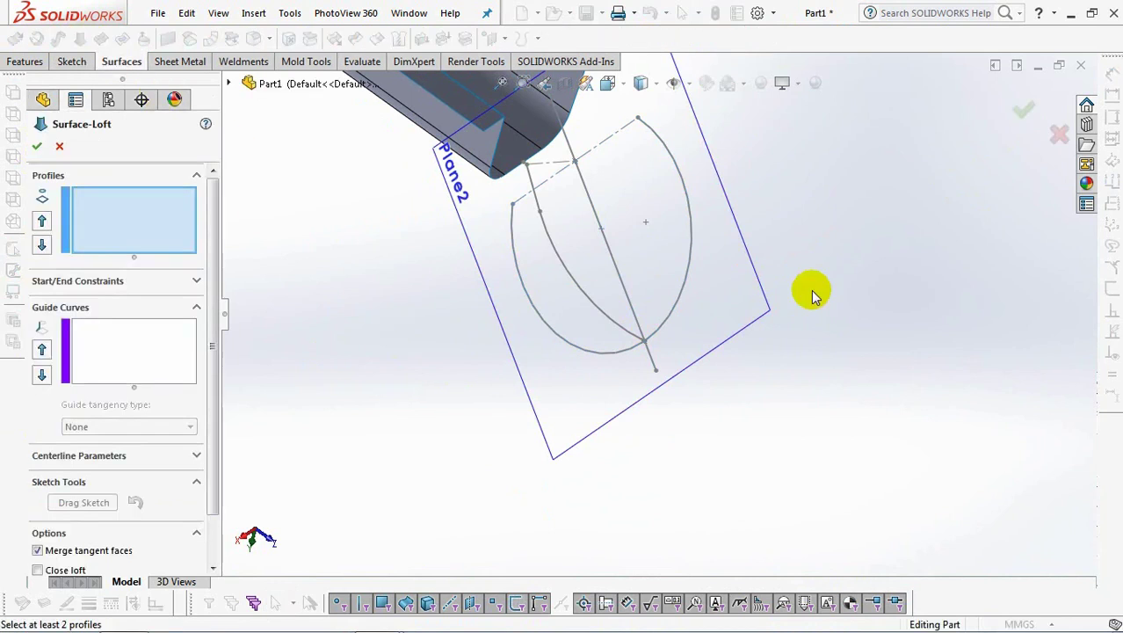
right_click(836, 236)
click(870, 293)
click(692, 244)
right_click(693, 244)
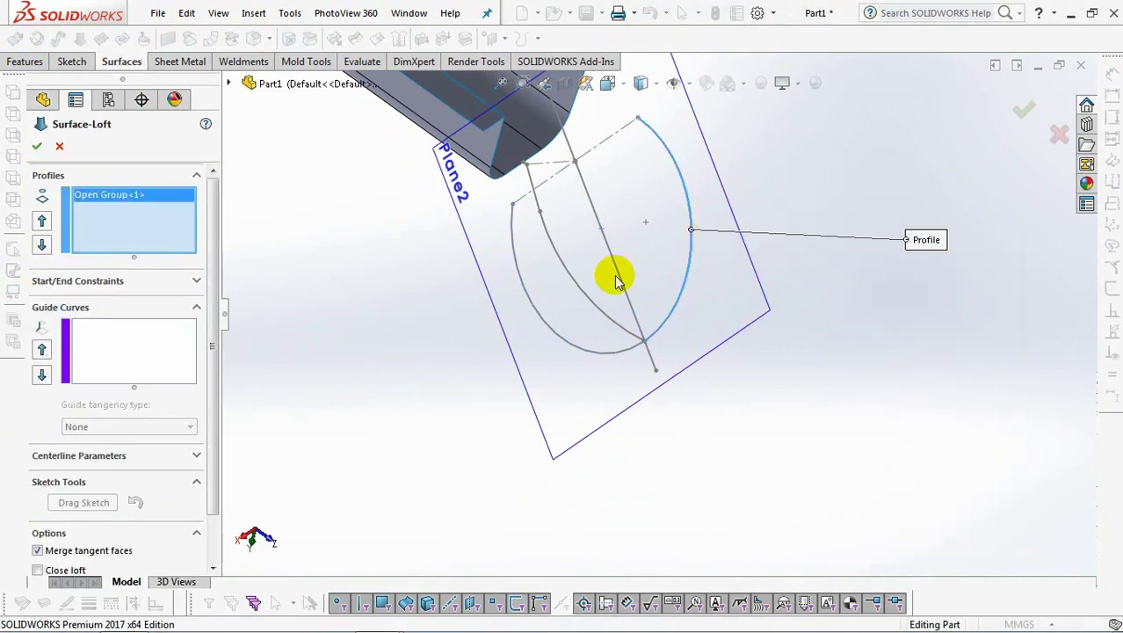
click(595, 309)
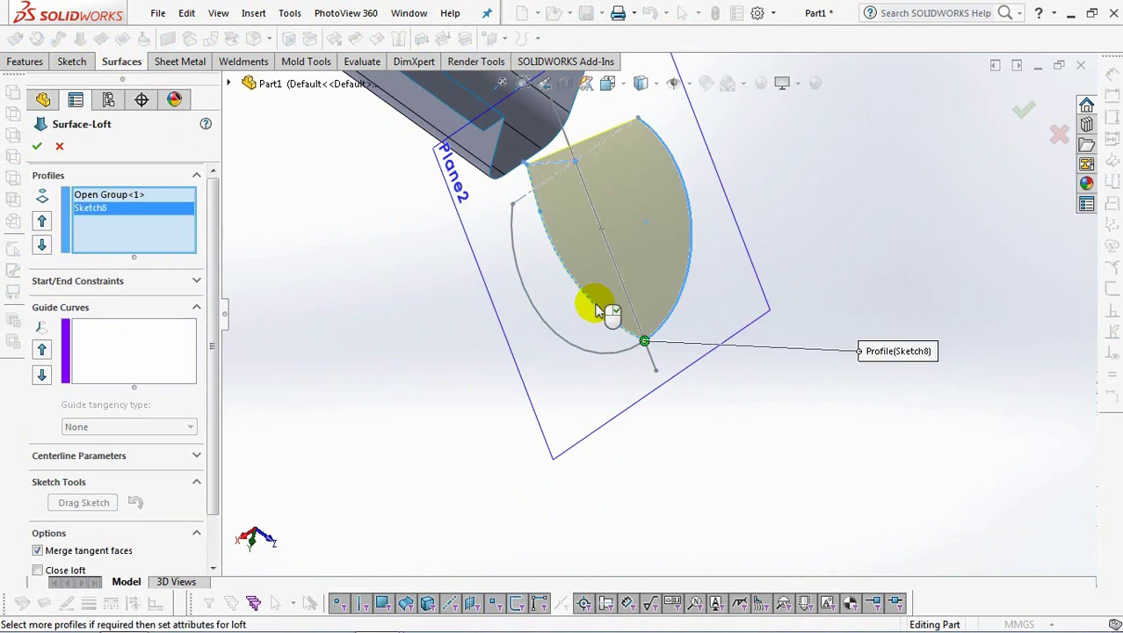
right_click(380, 283)
click(426, 328)
click(570, 350)
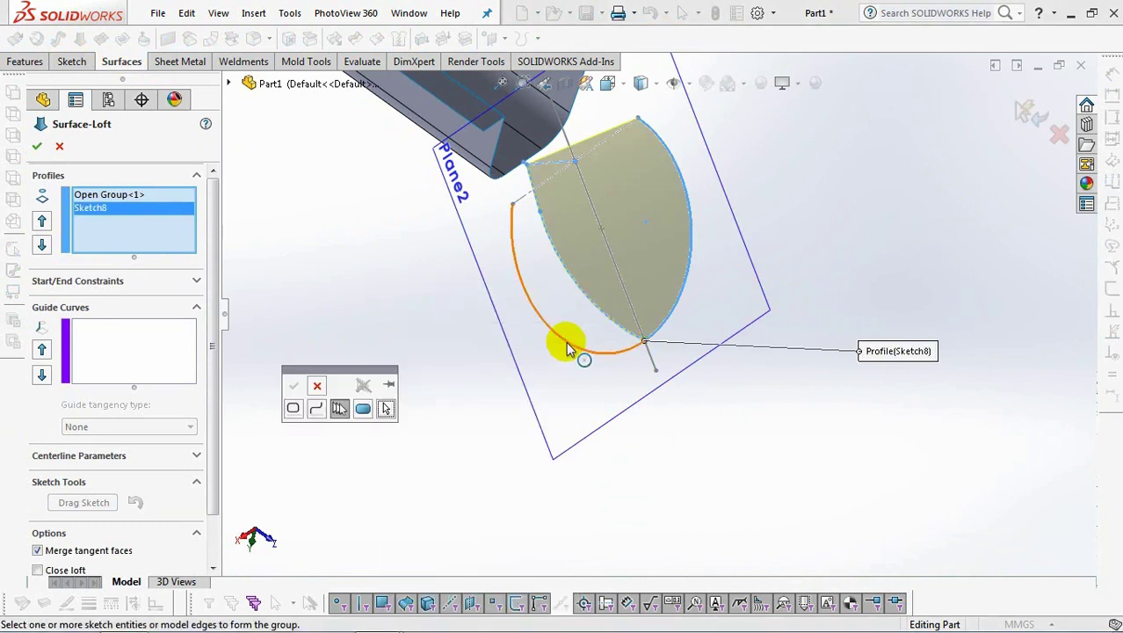
right_click(569, 350)
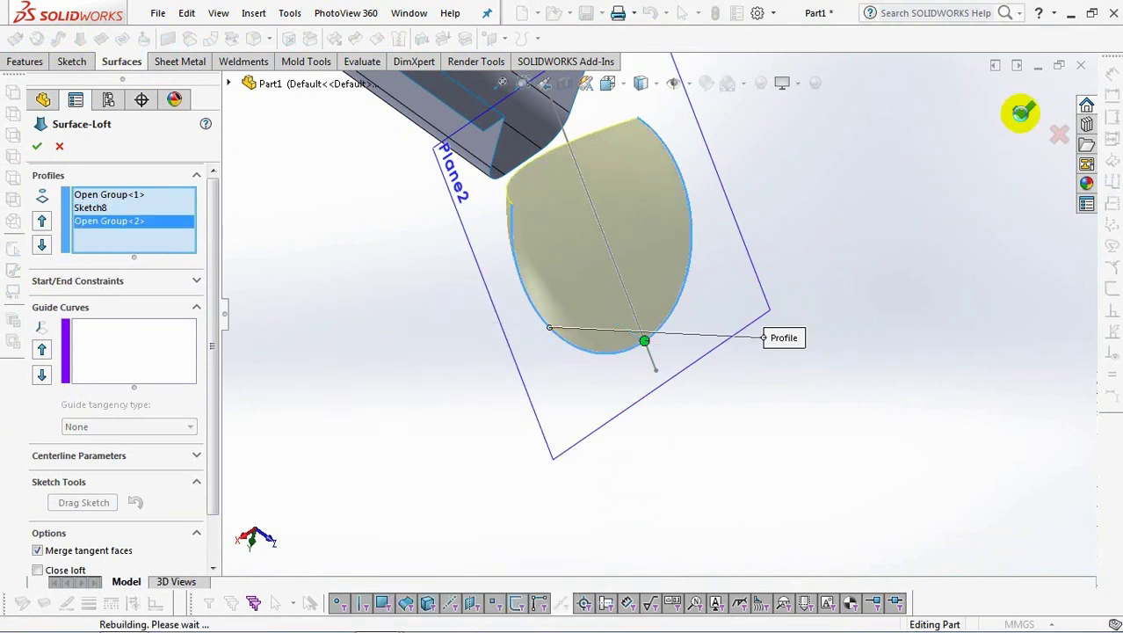
click(1023, 110)
Extend the loft's top edge and the handle surface's end edge by 10 mm each
click(334, 39)
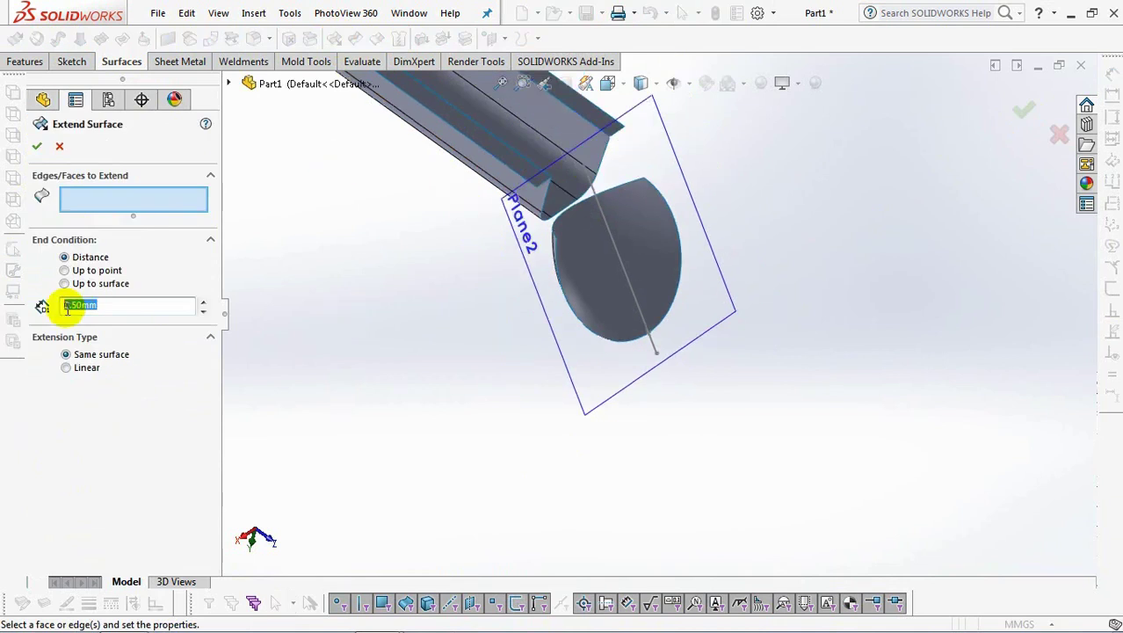
click(625, 186)
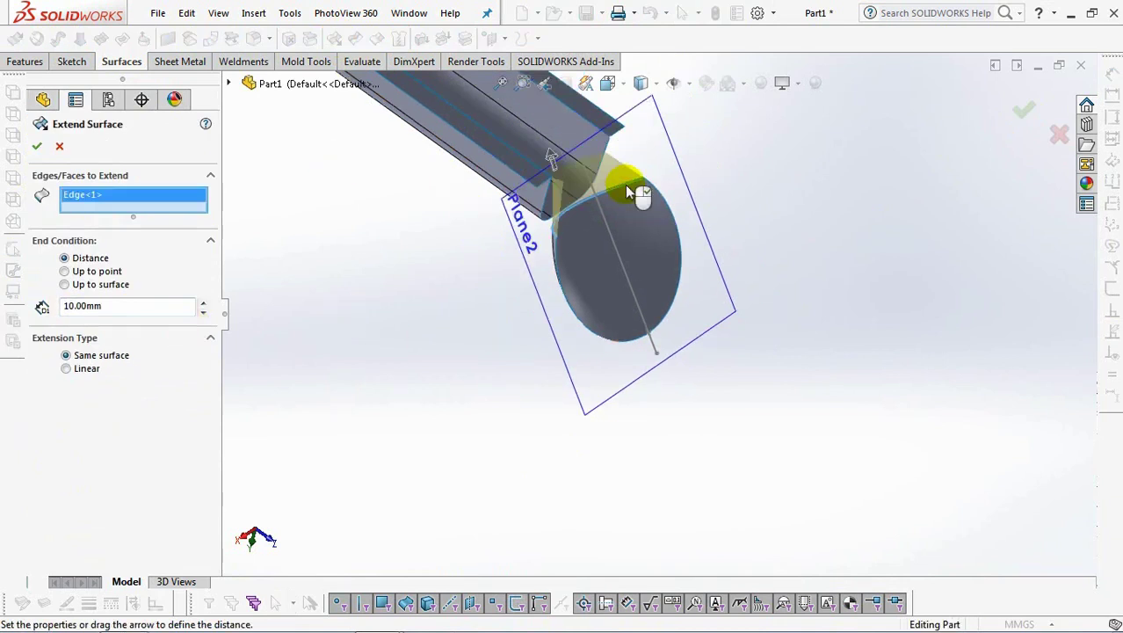
right_click(624, 185)
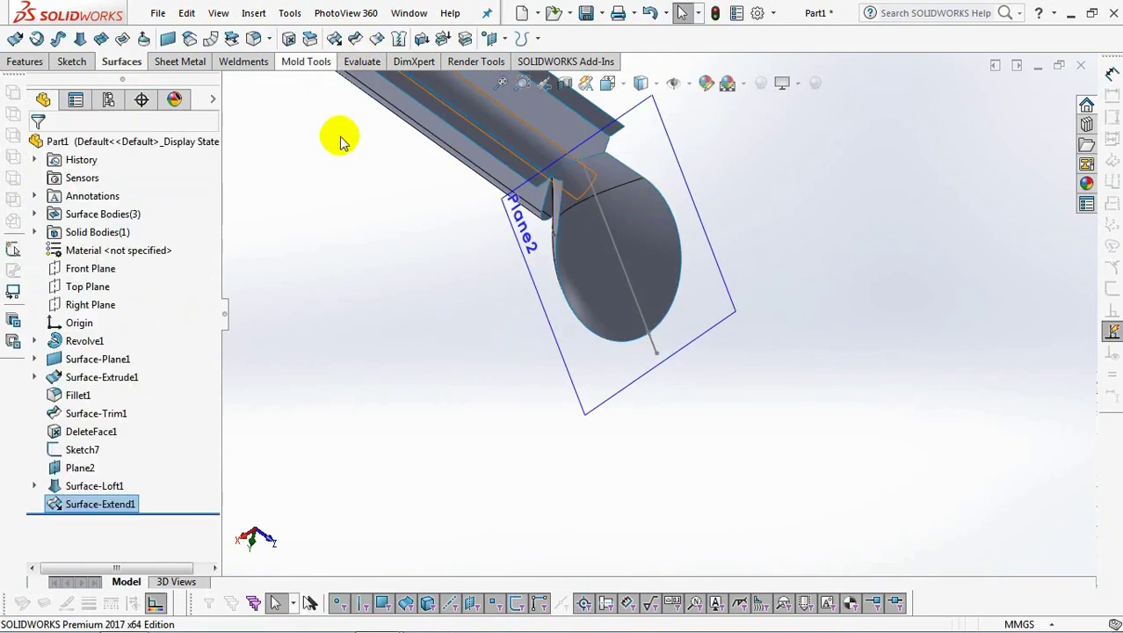
click(325, 235)
click(334, 39)
scroll(627, 149, down, 2)
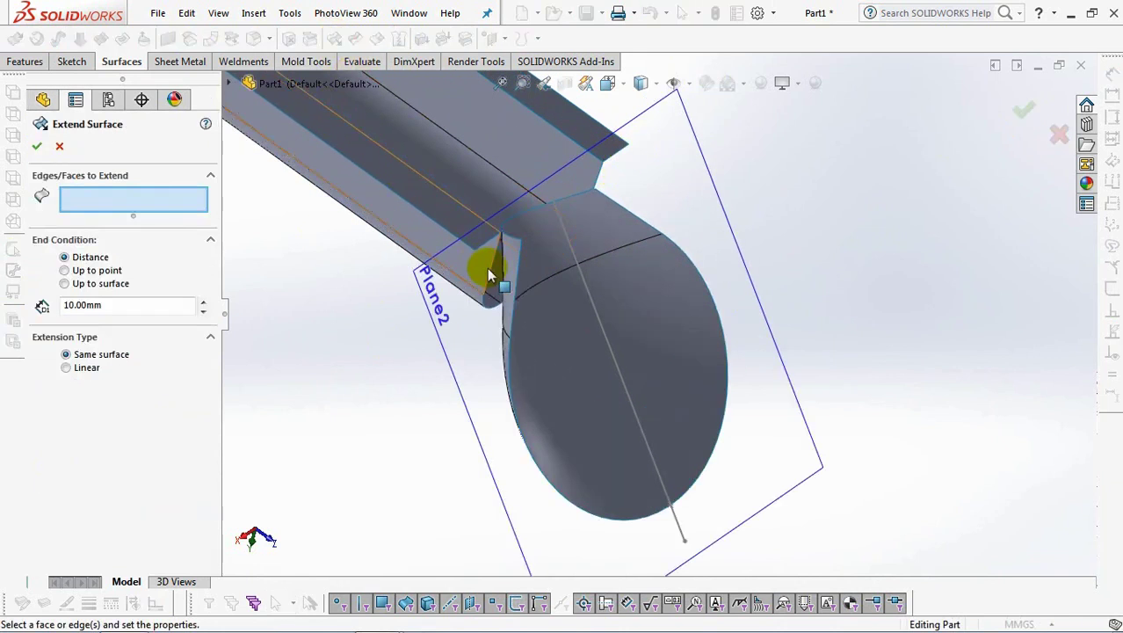
click(497, 261)
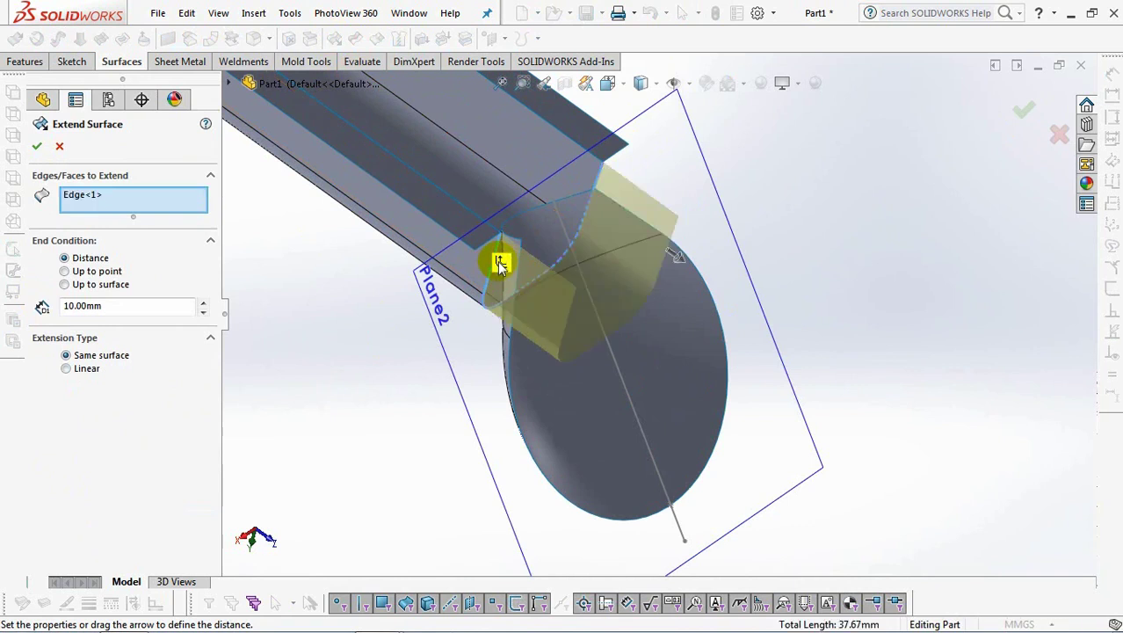
right_click(499, 261)
click(533, 376)
scroll(844, 221, up, 2)
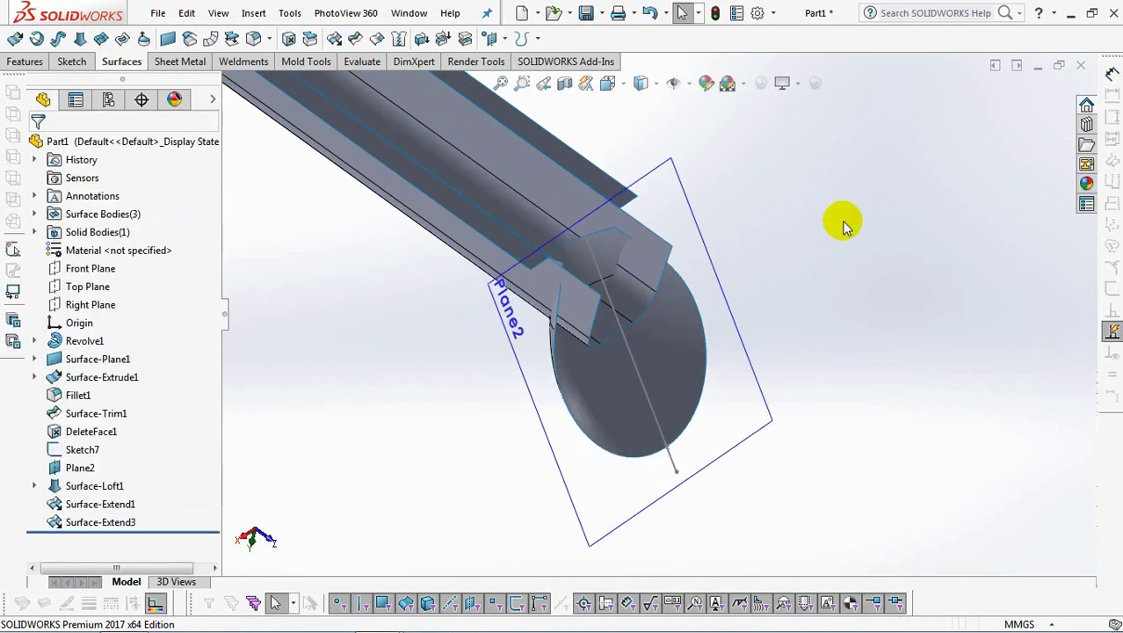
Set up a mutual trim between the long handle surface and the disk-shaped surface
click(356, 41)
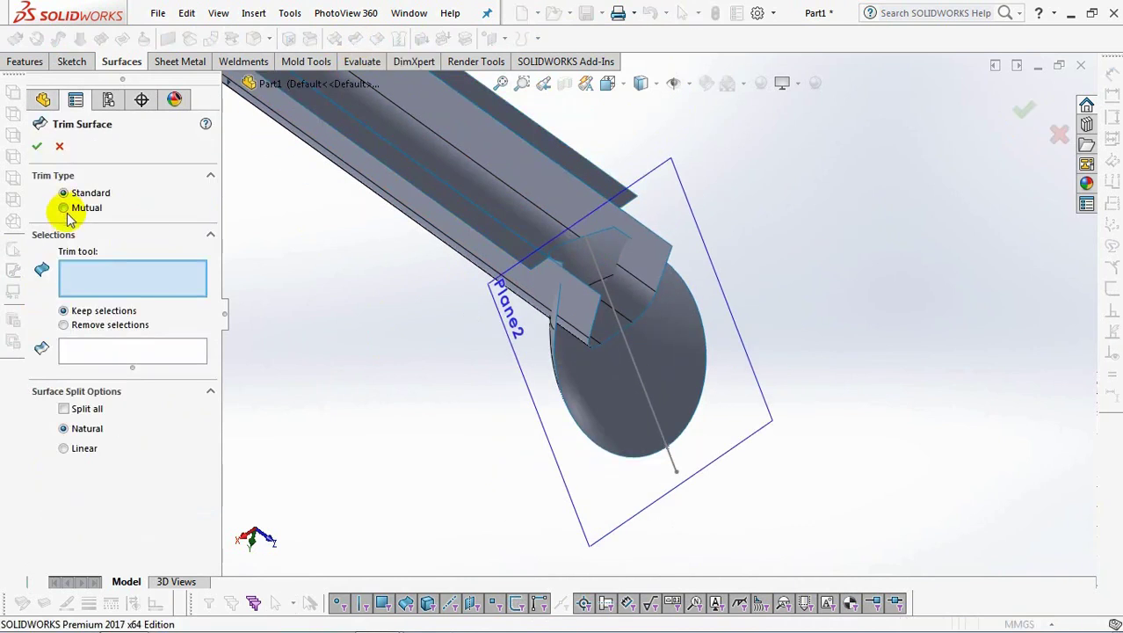
click(65, 209)
click(545, 310)
click(663, 350)
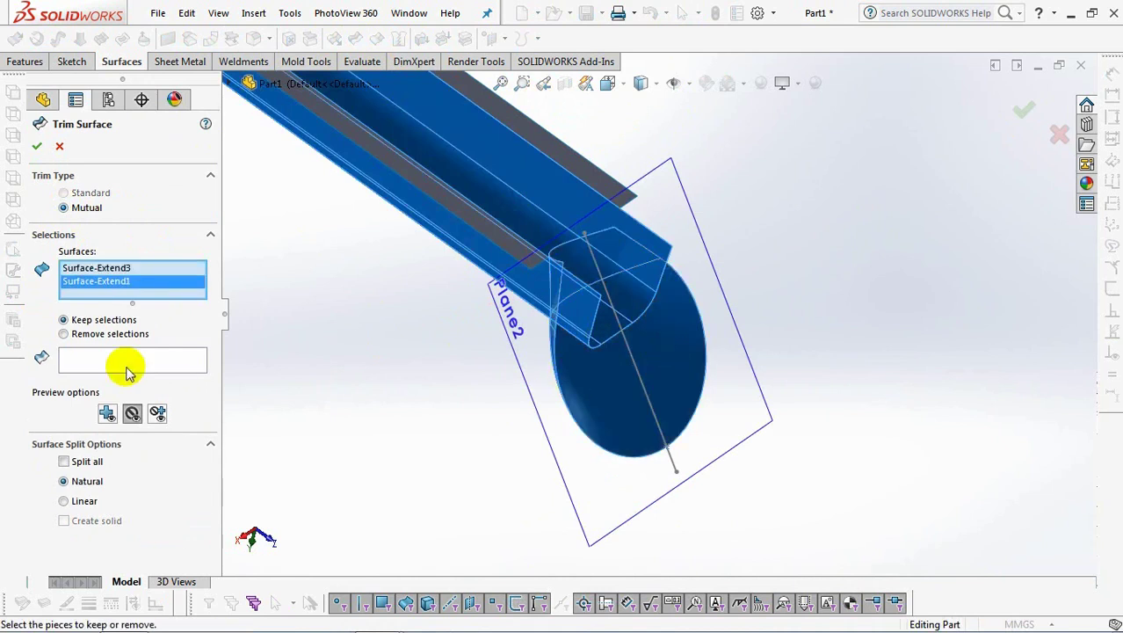
Remove the two unwanted extended pieces and accept the trim as Surface-Trim2
click(63, 334)
click(114, 360)
click(567, 350)
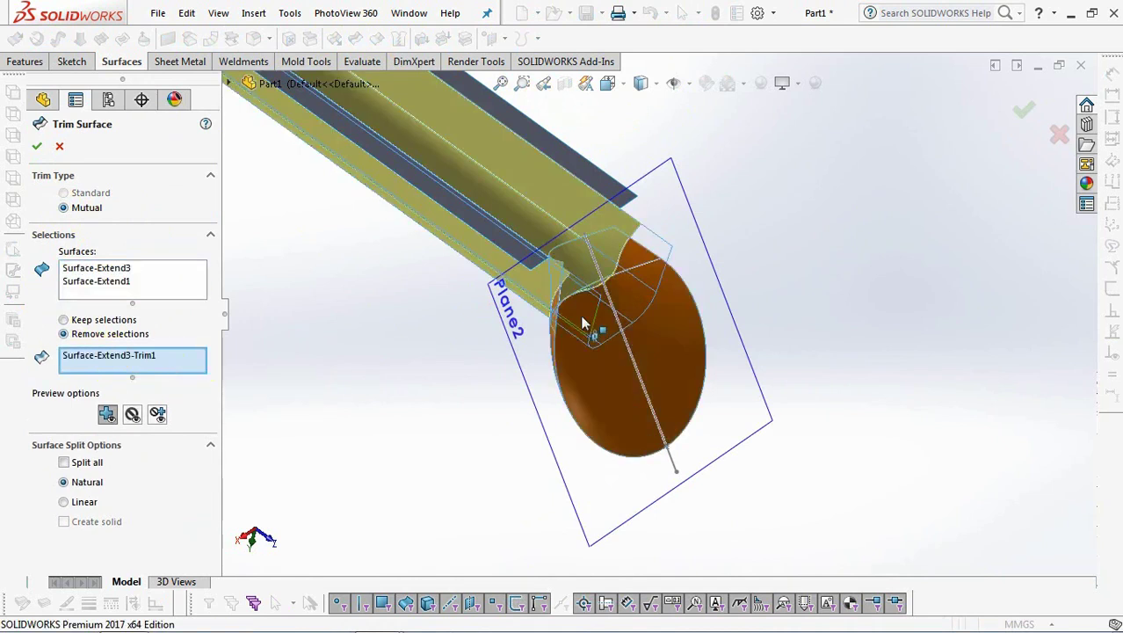
click(594, 251)
middle_drag(594, 251, 521, 264)
click(37, 148)
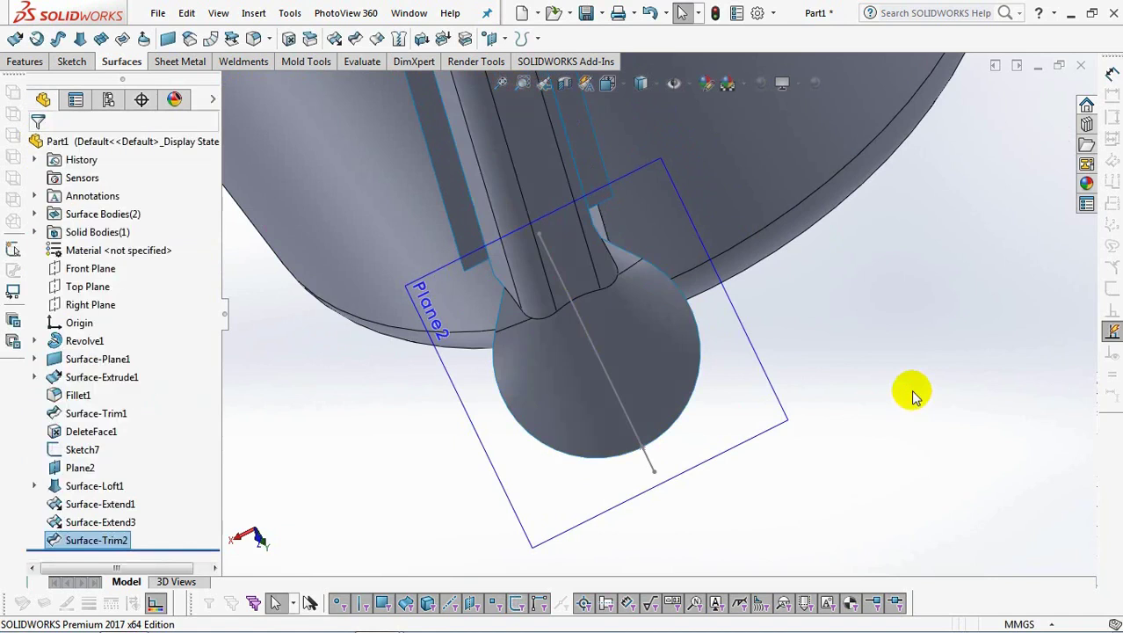
middle_drag(897, 401, 480, 422)
scroll(947, 283, up, 5)
Start a sketch on Right Plane and view it face-on
click(97, 304)
click(105, 279)
click(609, 83)
click(563, 371)
scroll(842, 231, down, 5)
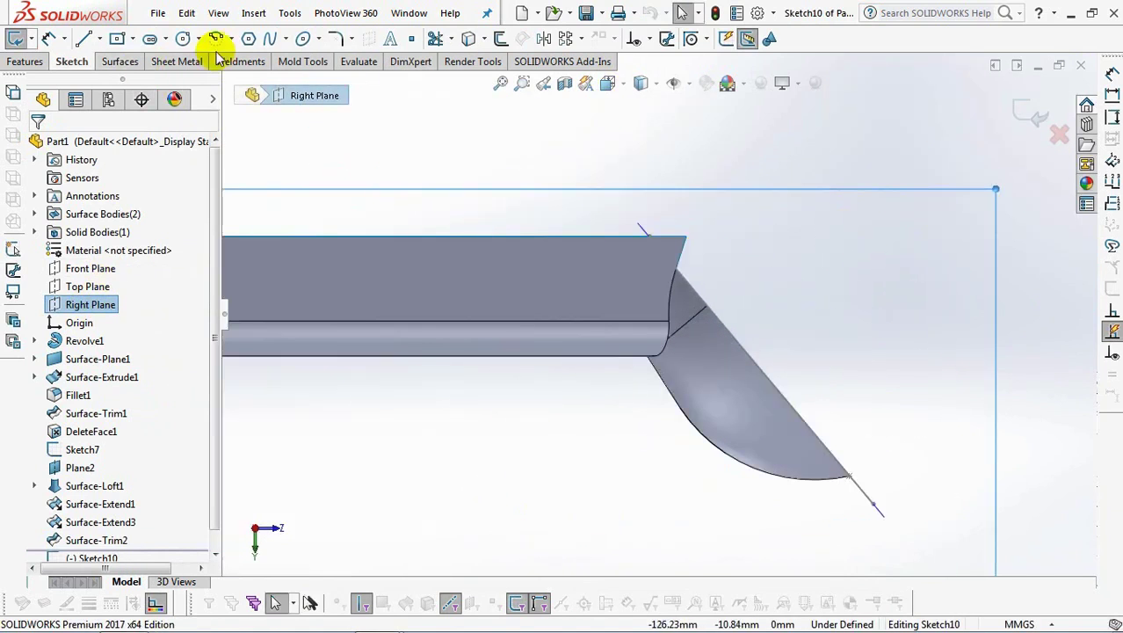
Draw a 3-point arc at the handle corner, tangent to the handle's top edge
click(232, 39)
click(255, 100)
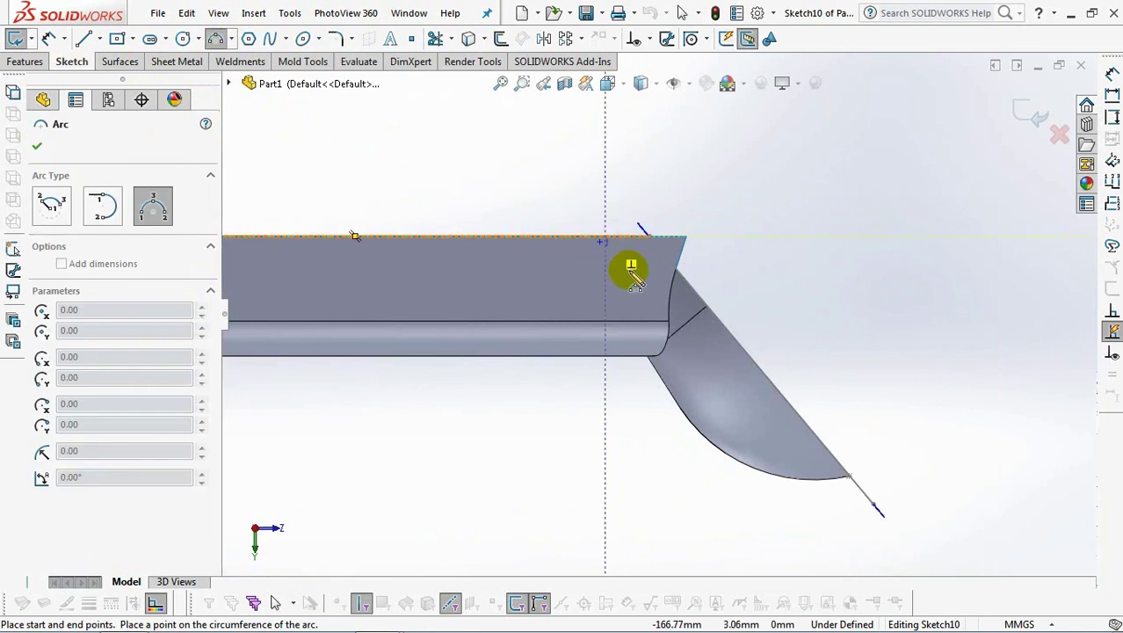
click(691, 279)
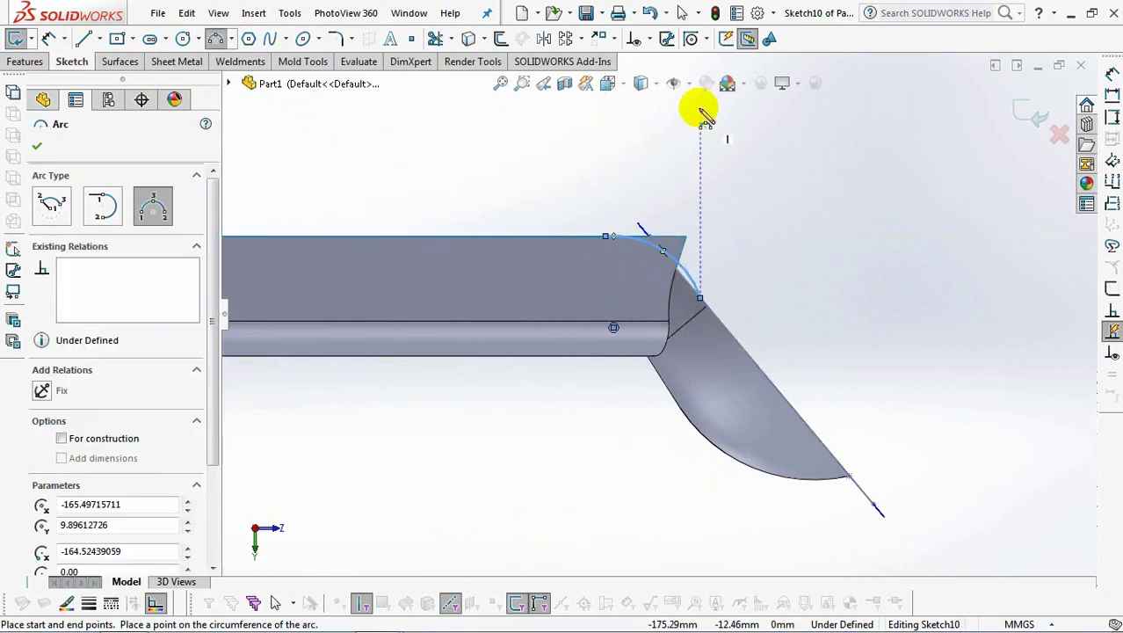
click(649, 39)
click(690, 77)
click(556, 238)
click(42, 412)
click(718, 323)
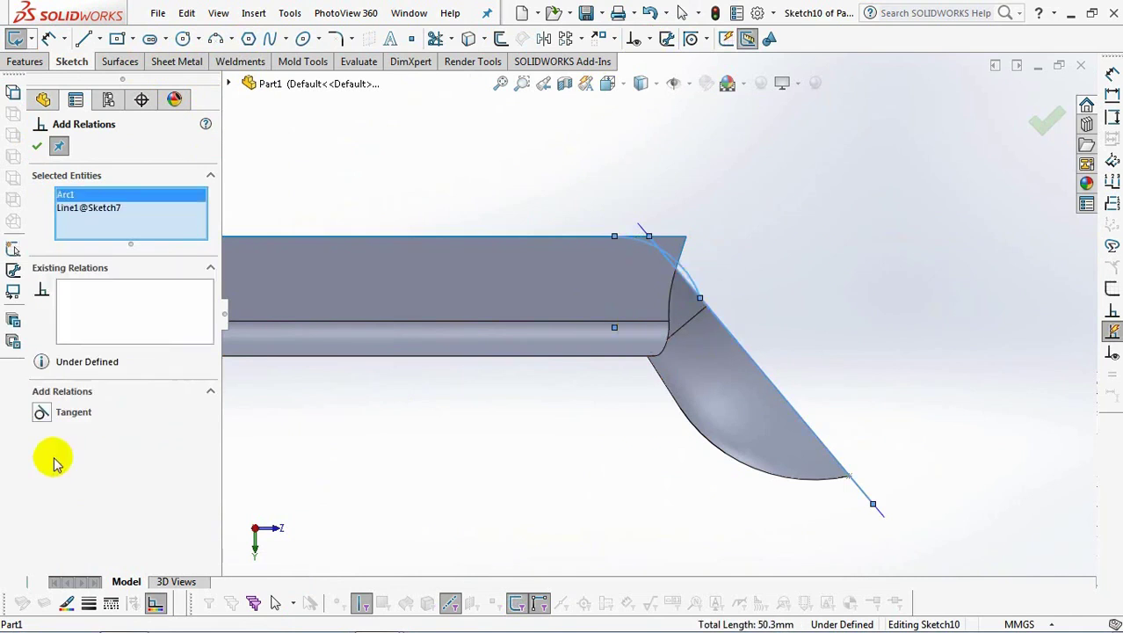
Give the arc a 15 mm radius and exit Sketch10
click(49, 38)
click(647, 232)
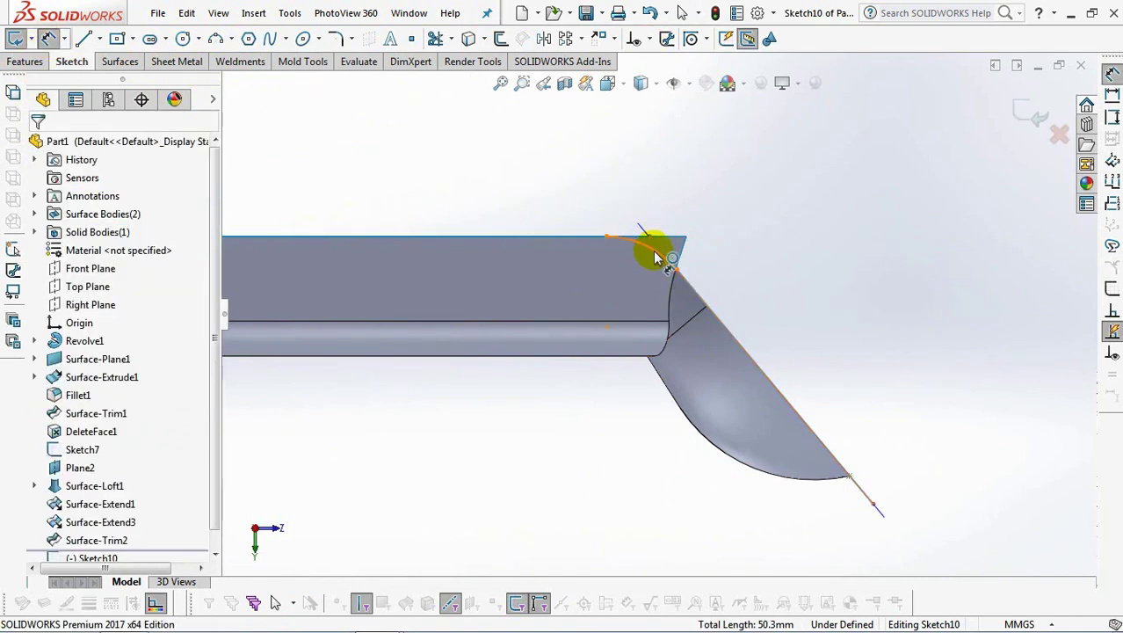
click(679, 171)
text(15)
click(609, 161)
click(1030, 110)
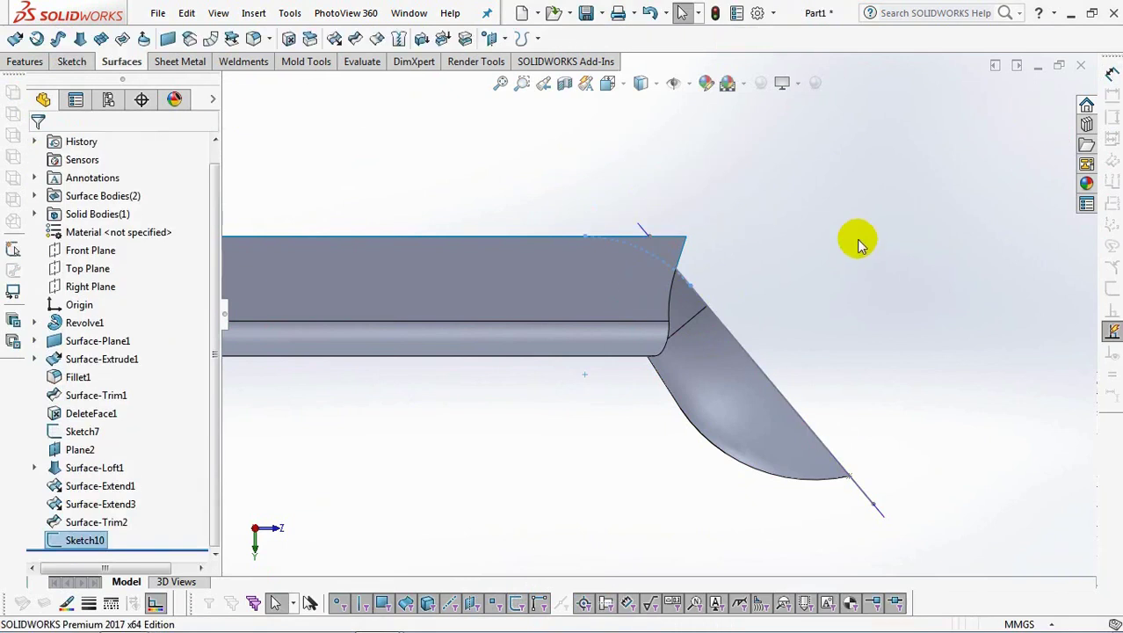
Trim the handle surface with Sketch10, removing the corner pieces to form Surface-Trim3
click(355, 39)
click(78, 195)
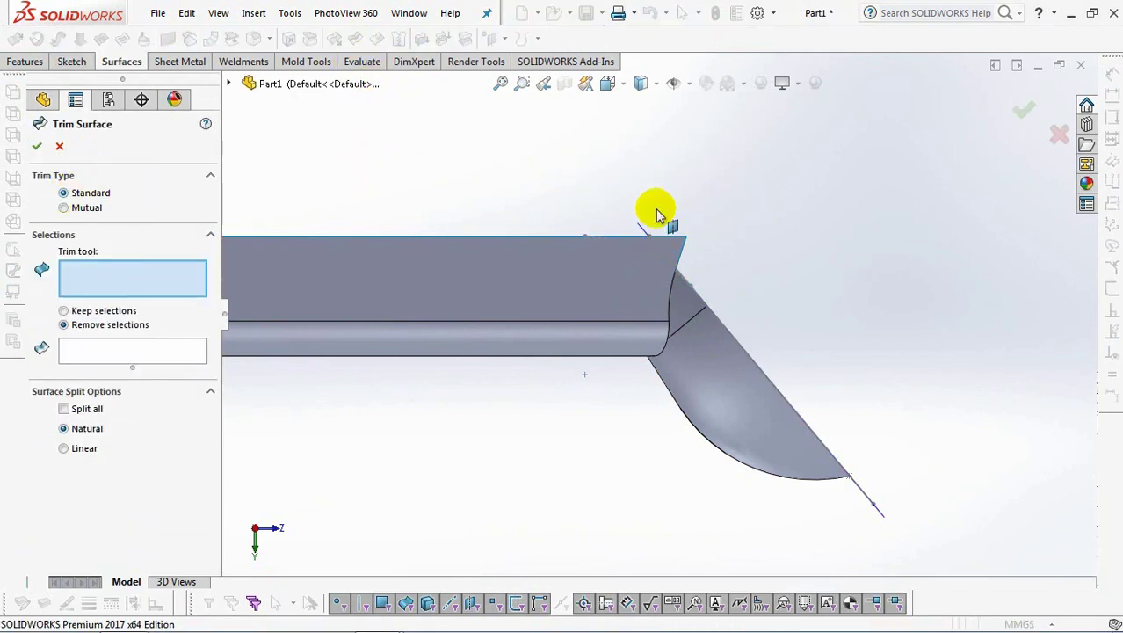
click(651, 263)
middle_drag(646, 277, 665, 249)
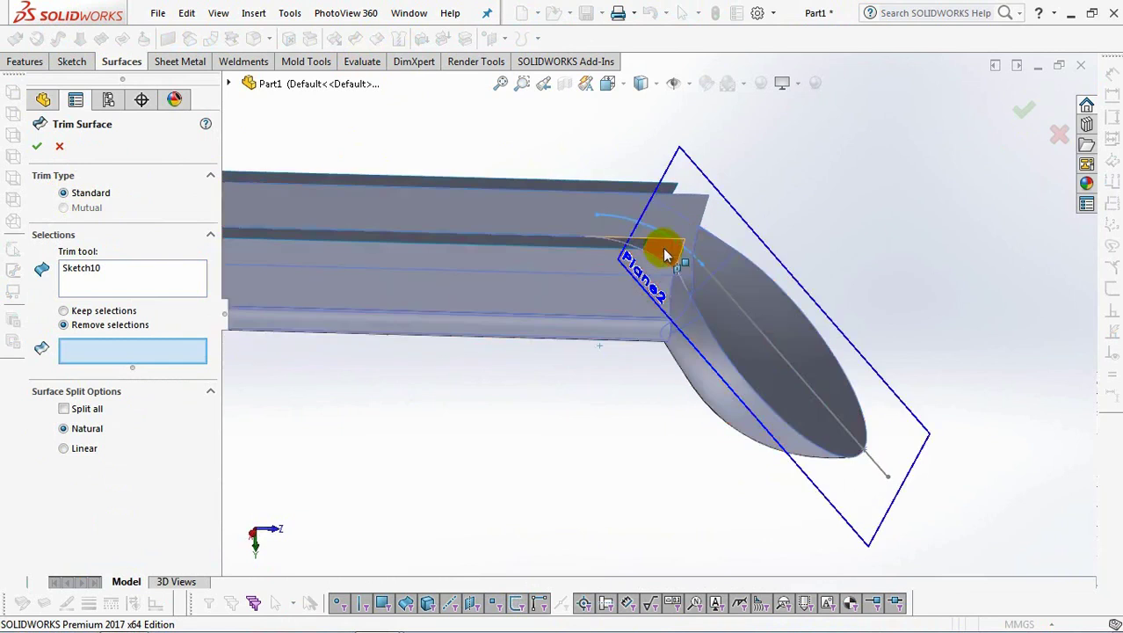
click(665, 249)
scroll(615, 252, down, 3)
click(631, 250)
click(677, 167)
click(666, 156)
right_click(882, 197)
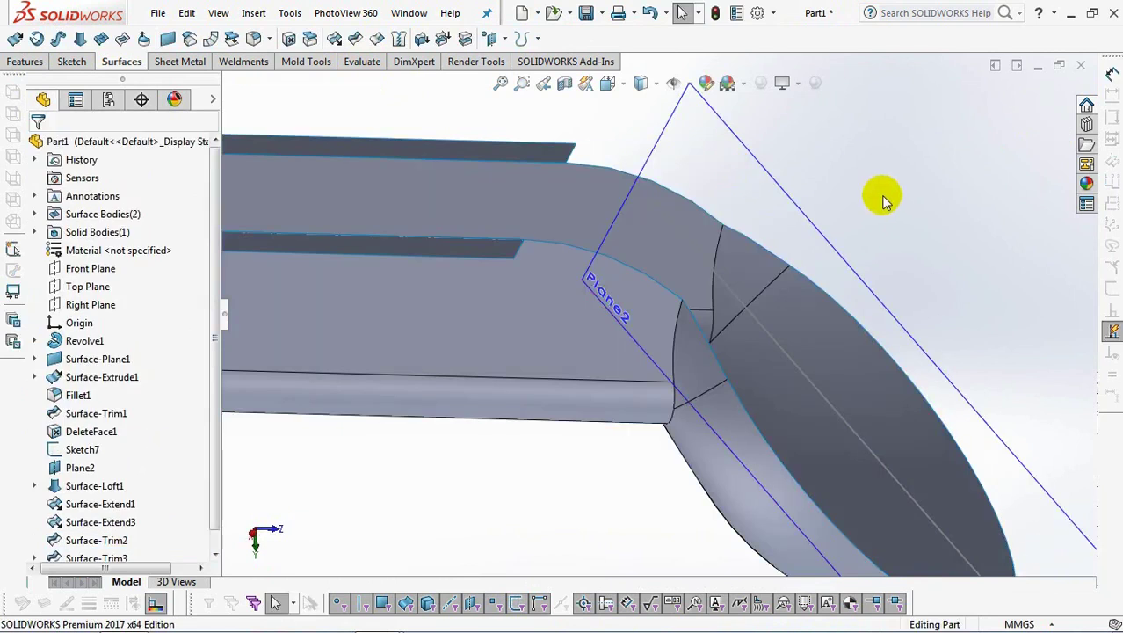
Hide Plane2 and the leftover sketch line to show the rounded neck
click(765, 290)
click(783, 229)
click(766, 379)
click(815, 322)
middle_drag(832, 244, 835, 293)
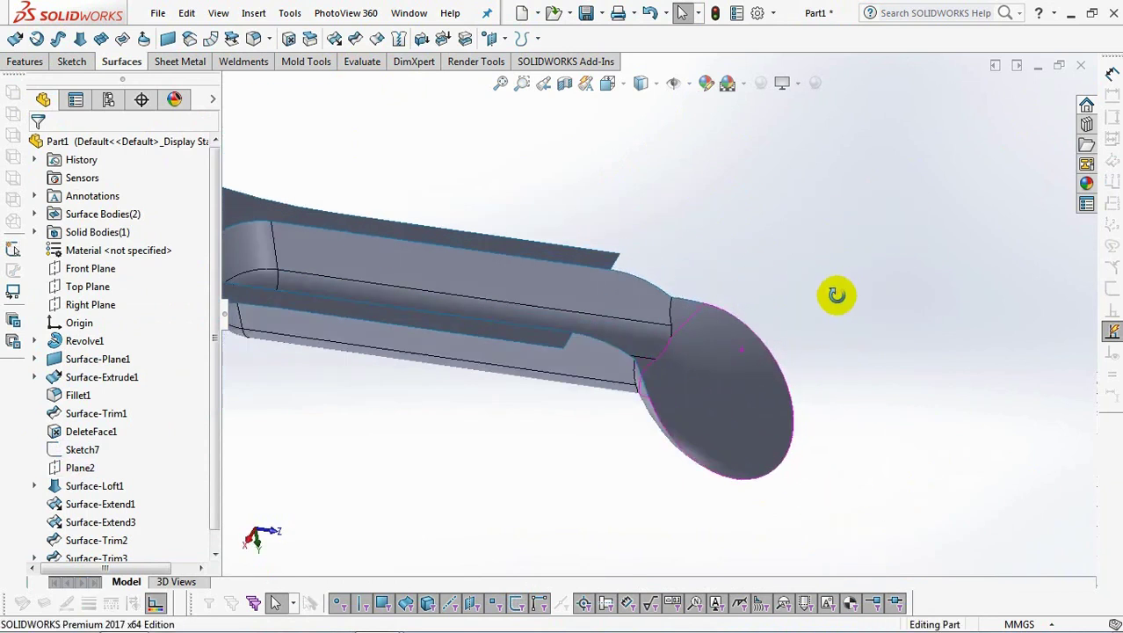
Start a variable-size fillet on the two handle neck edges
click(254, 40)
click(86, 227)
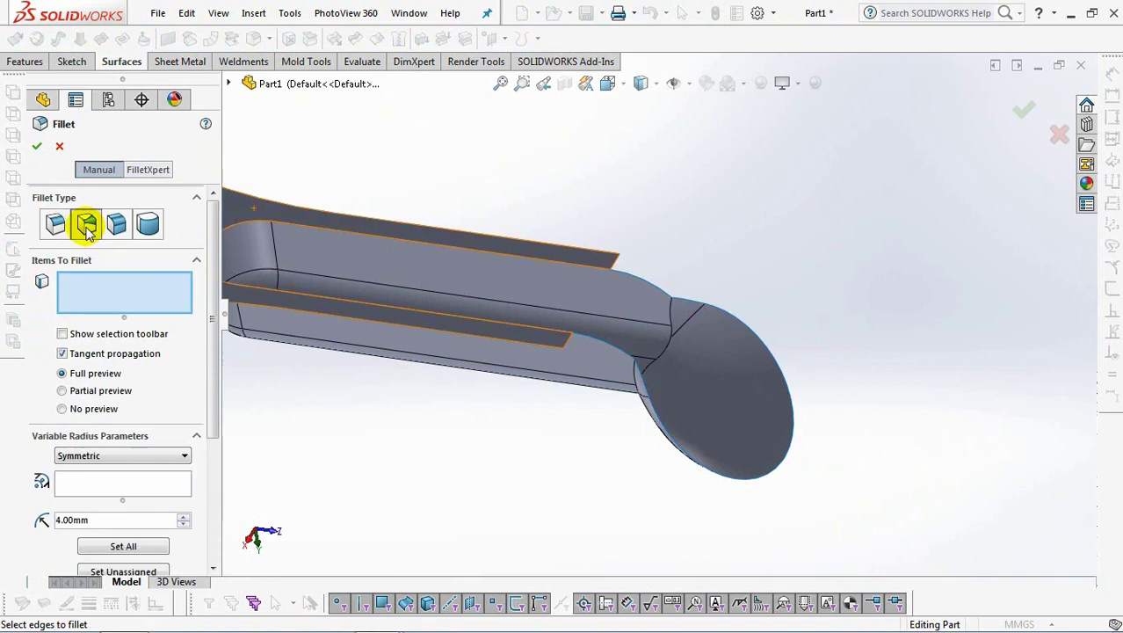
scroll(215, 477, down, 5)
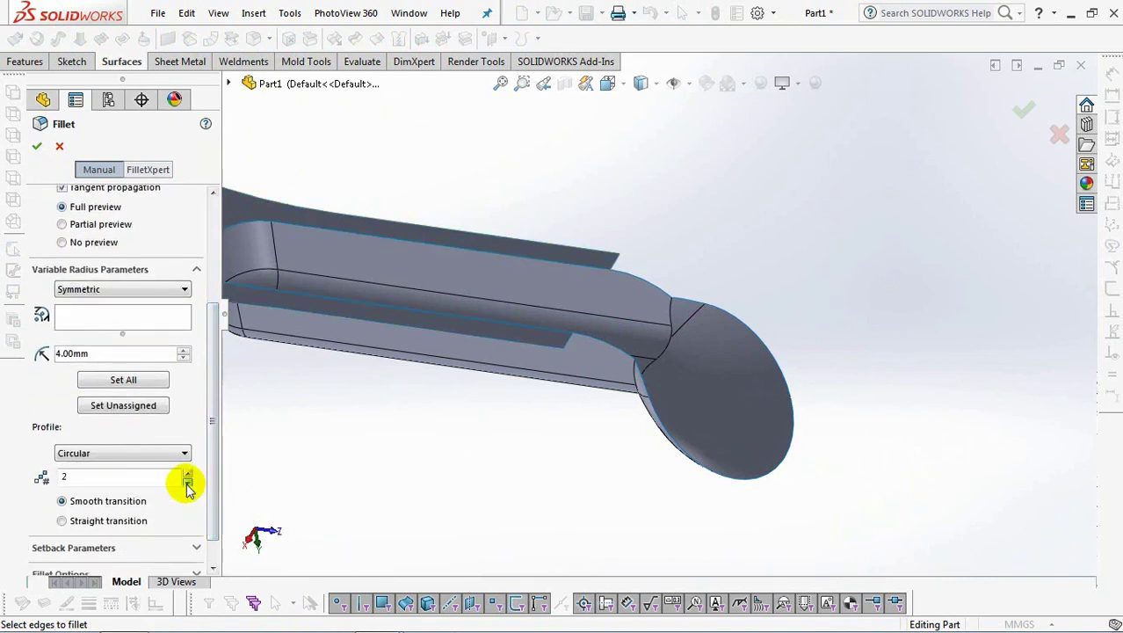
click(653, 280)
middle_drag(652, 280, 676, 372)
click(539, 396)
drag(501, 364, 418, 443)
Set the third vertex radius to 10 mm and the fourth to 2.5 mm
click(467, 434)
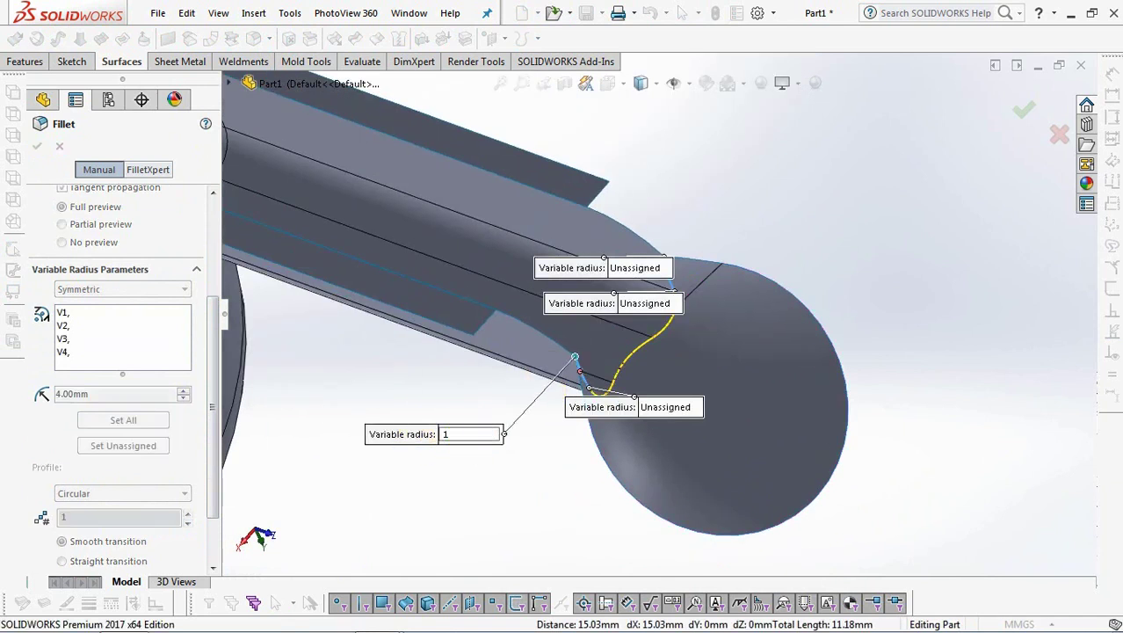
text(10)
key(Return)
click(668, 408)
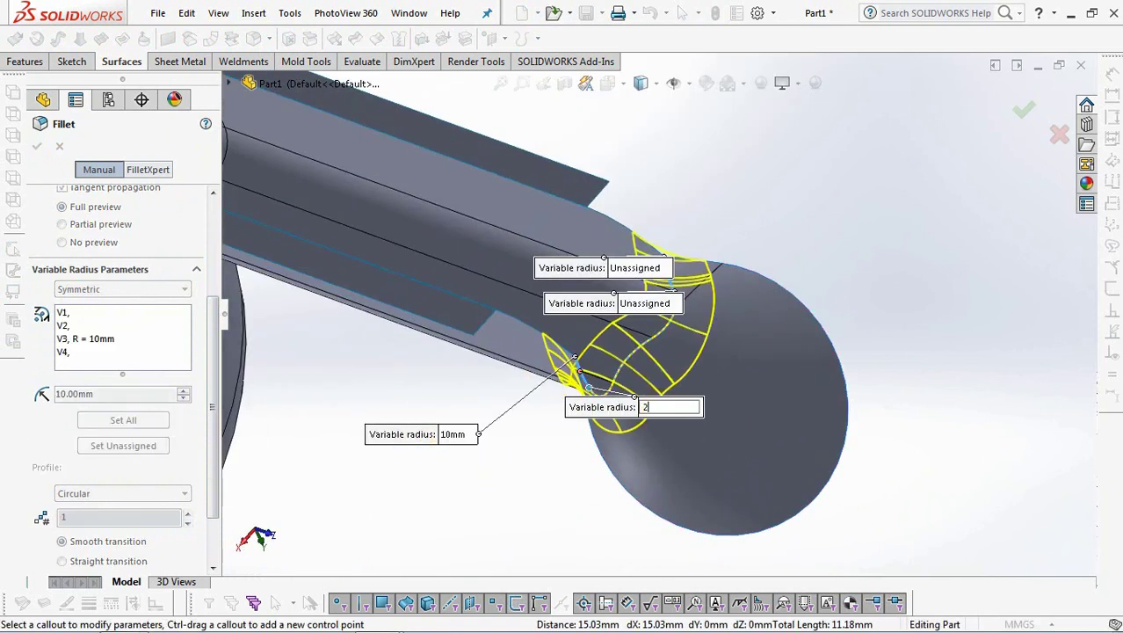
text(2.5)
key(Return)
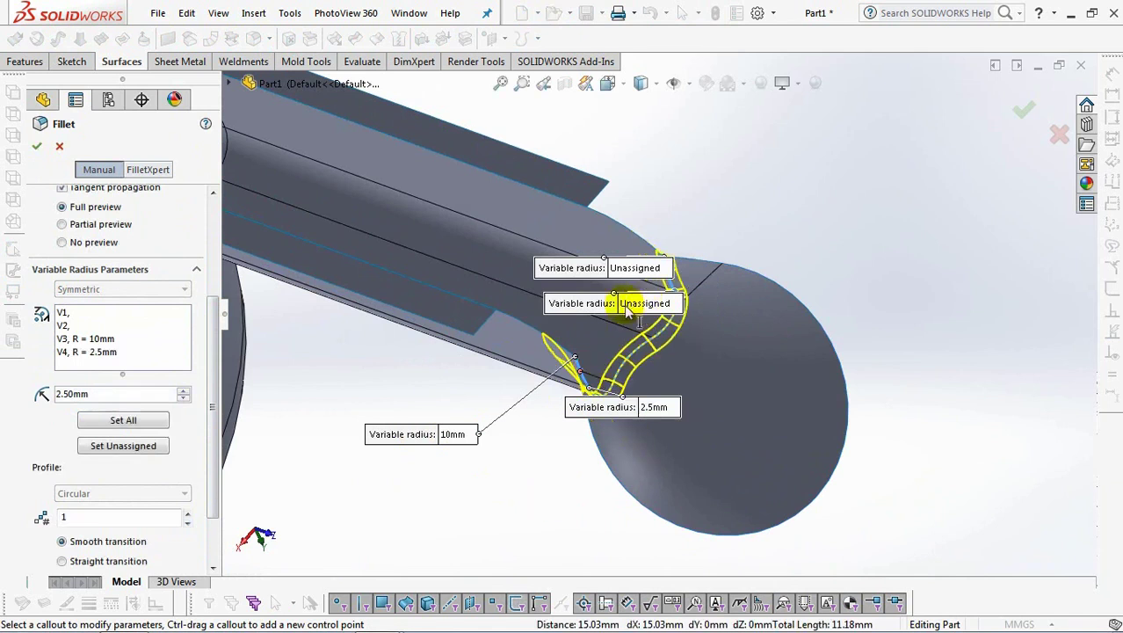
Set the first vertex to 2.5 mm and the second to 10 mm, then apply the fillet
drag(639, 304, 841, 189)
click(866, 194)
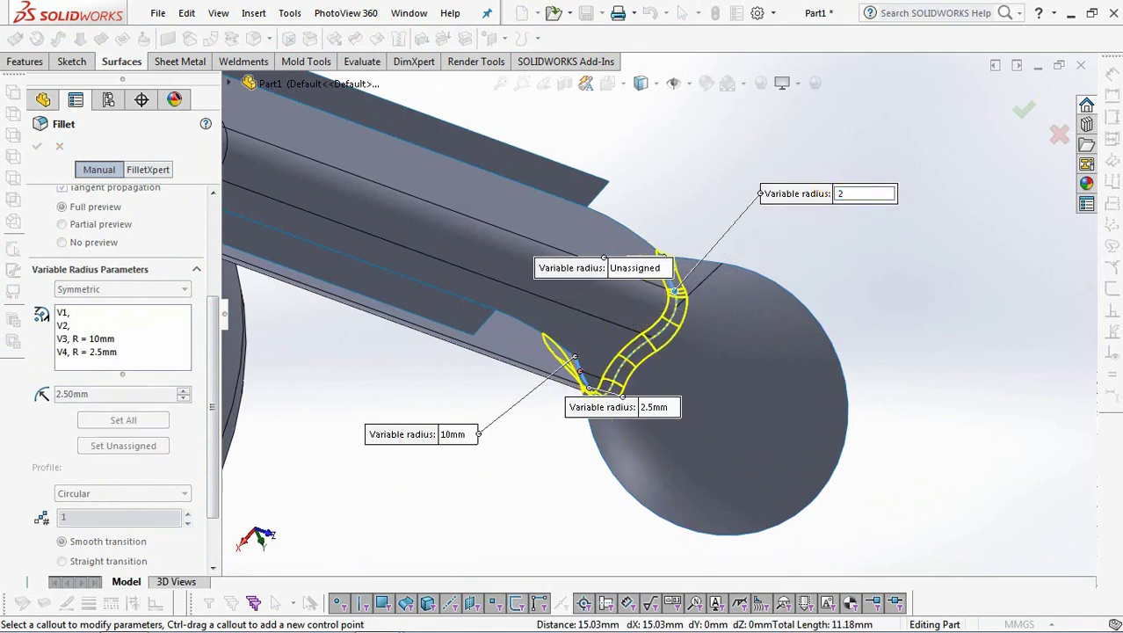
text(2.5)
key(Return)
drag(607, 269, 716, 149)
click(718, 147)
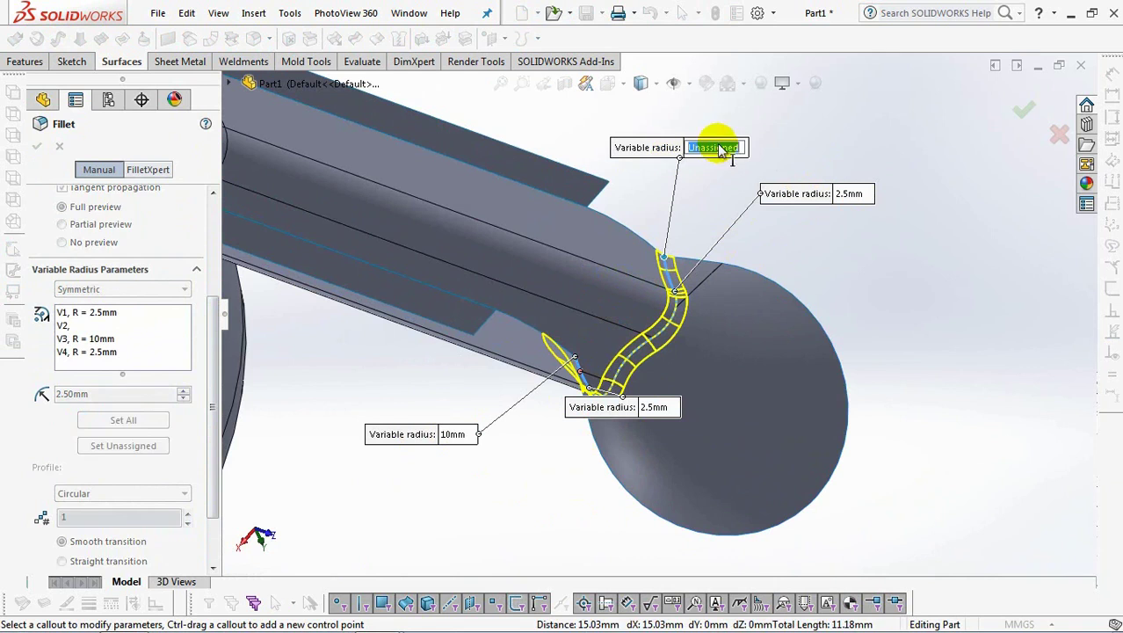
text(10)
key(Return)
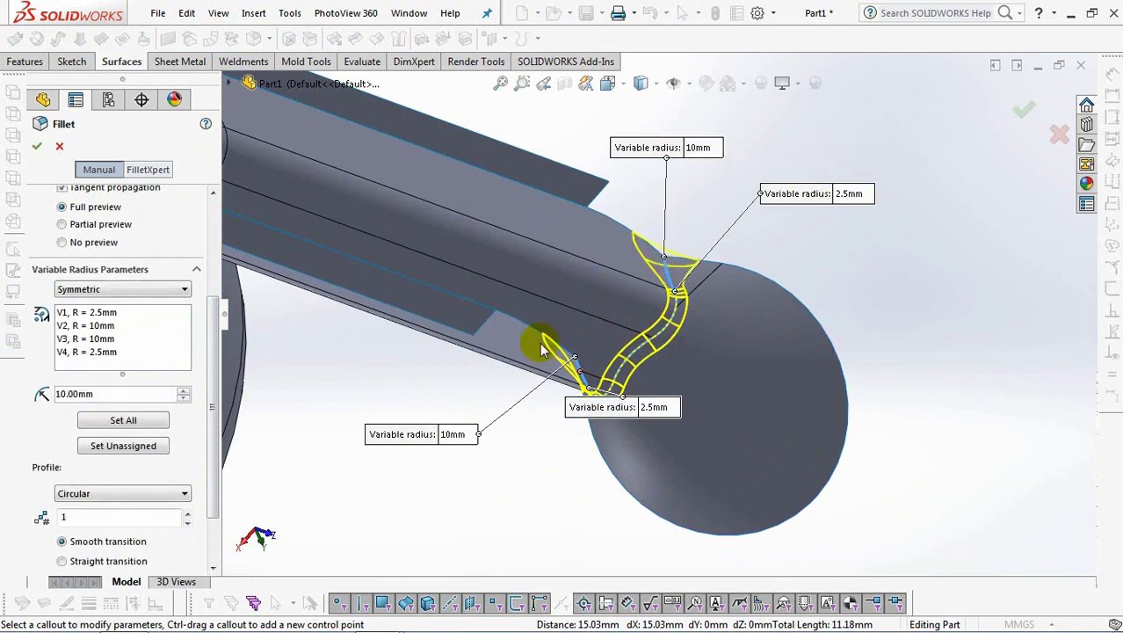
scroll(215, 468, down, 2)
middle_drag(791, 387, 984, 370)
click(1019, 113)
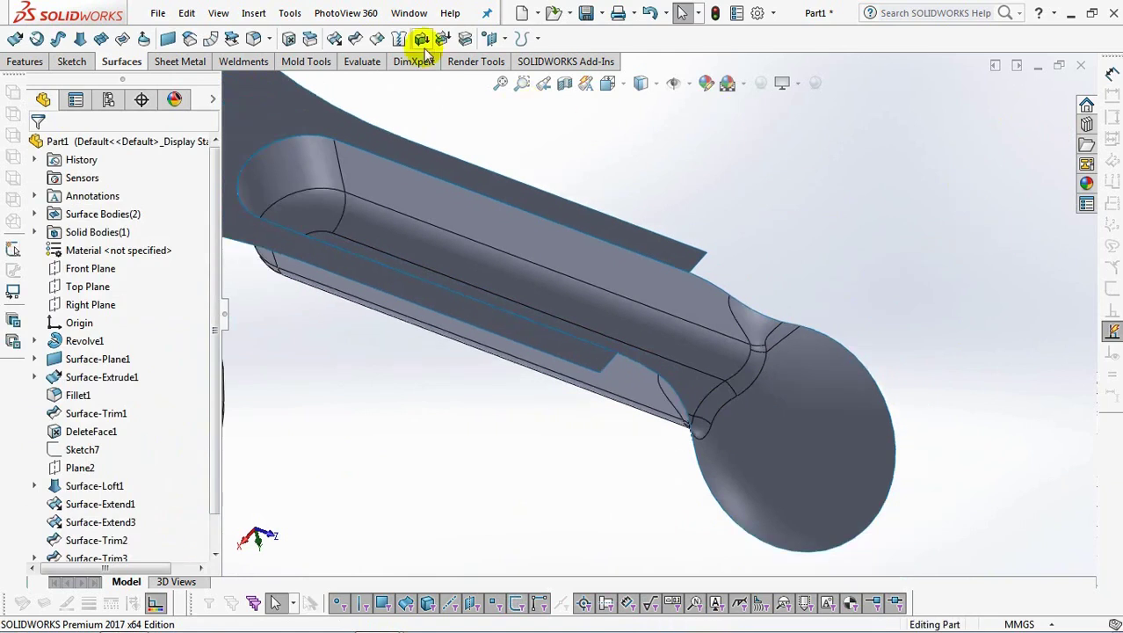
Thicken the VarFillet1 handle surface by 2 mm into a separate solid body
click(422, 40)
double_click(113, 256)
text(2.00mm)
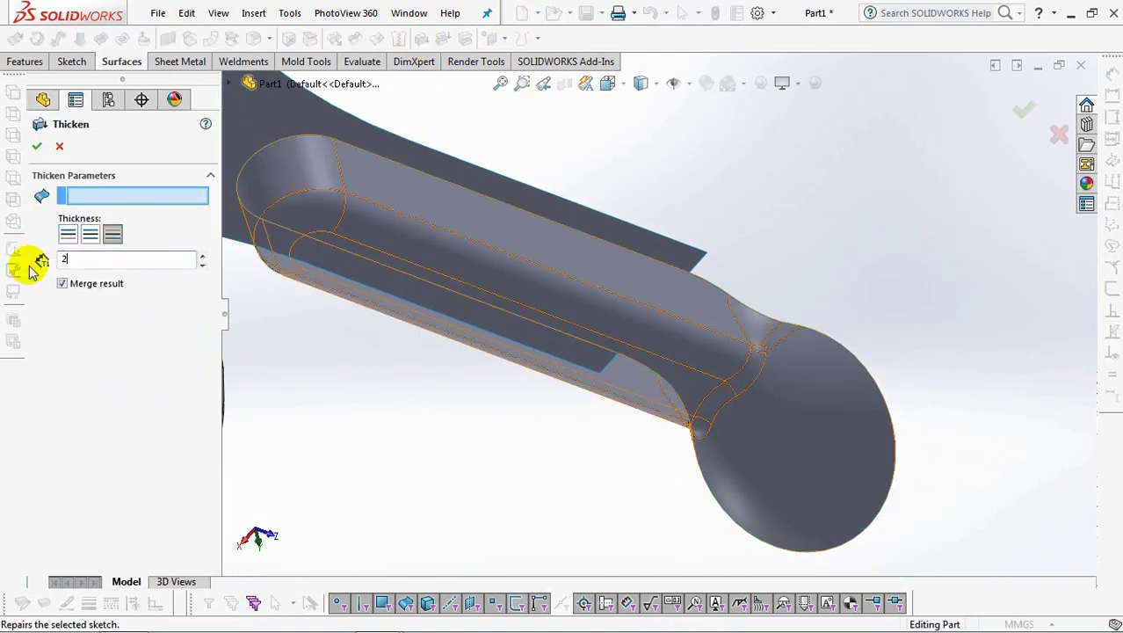
click(795, 477)
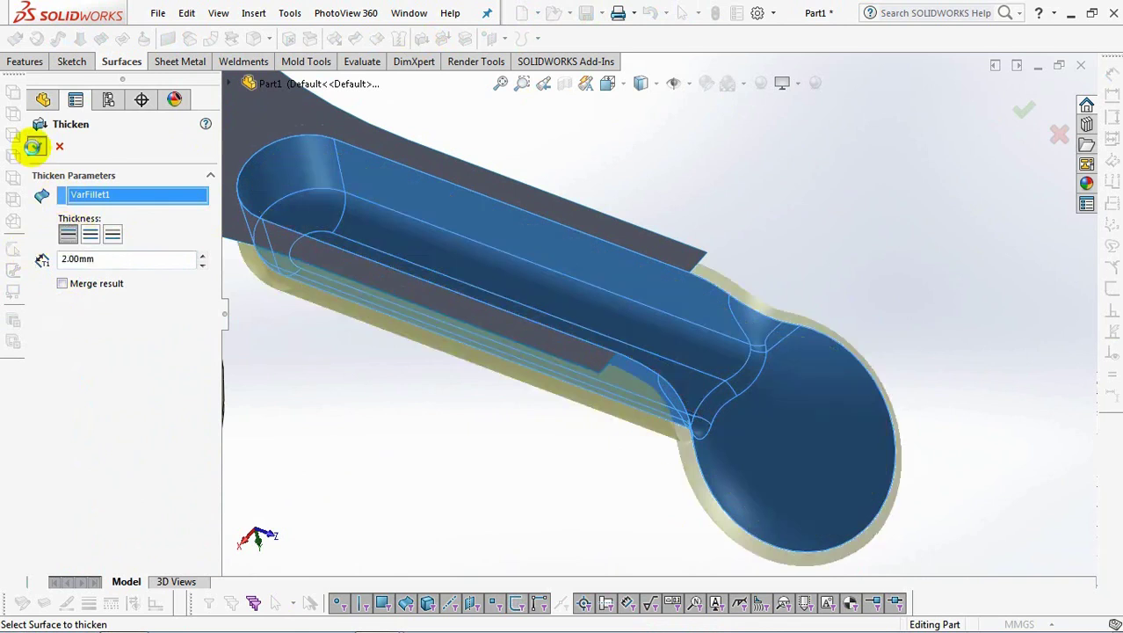
middle_drag(512, 469, 505, 376)
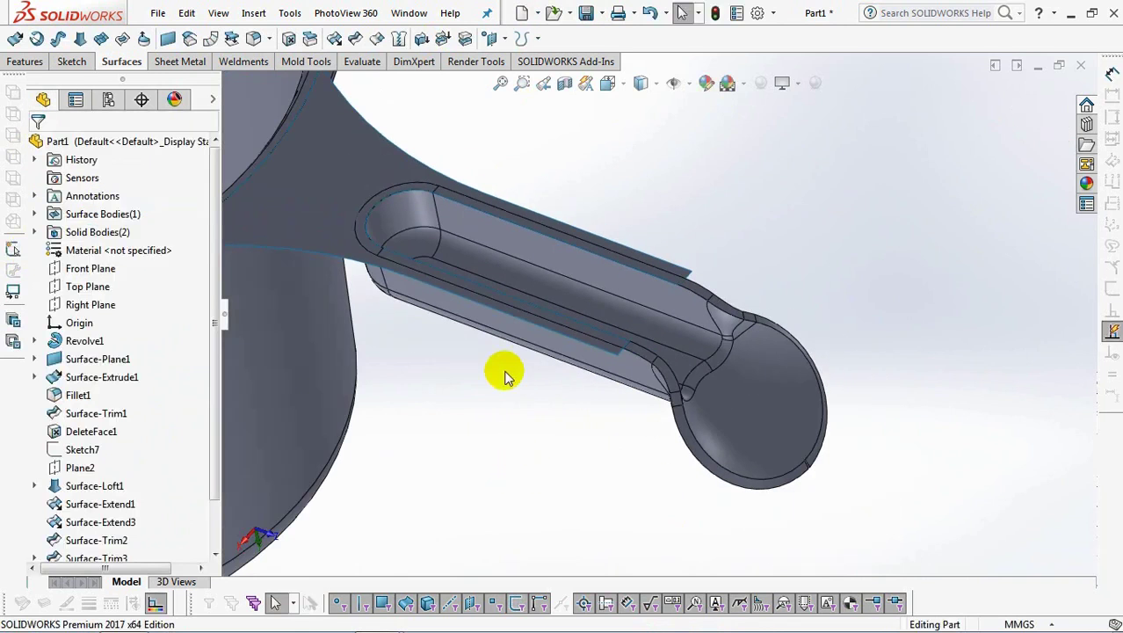
Create Plane5 parallel to Front Plane through a handle vertex
click(505, 39)
click(519, 43)
key(f)
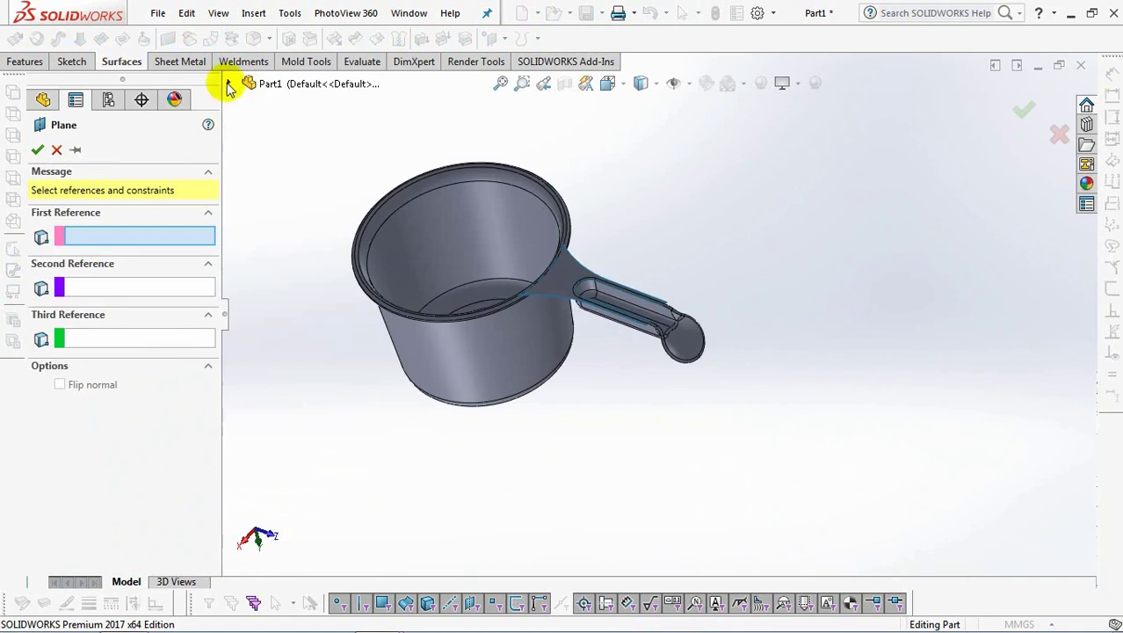
click(228, 83)
click(273, 211)
scroll(631, 308, down, 3)
scroll(631, 307, down, 2)
click(644, 281)
key(Return)
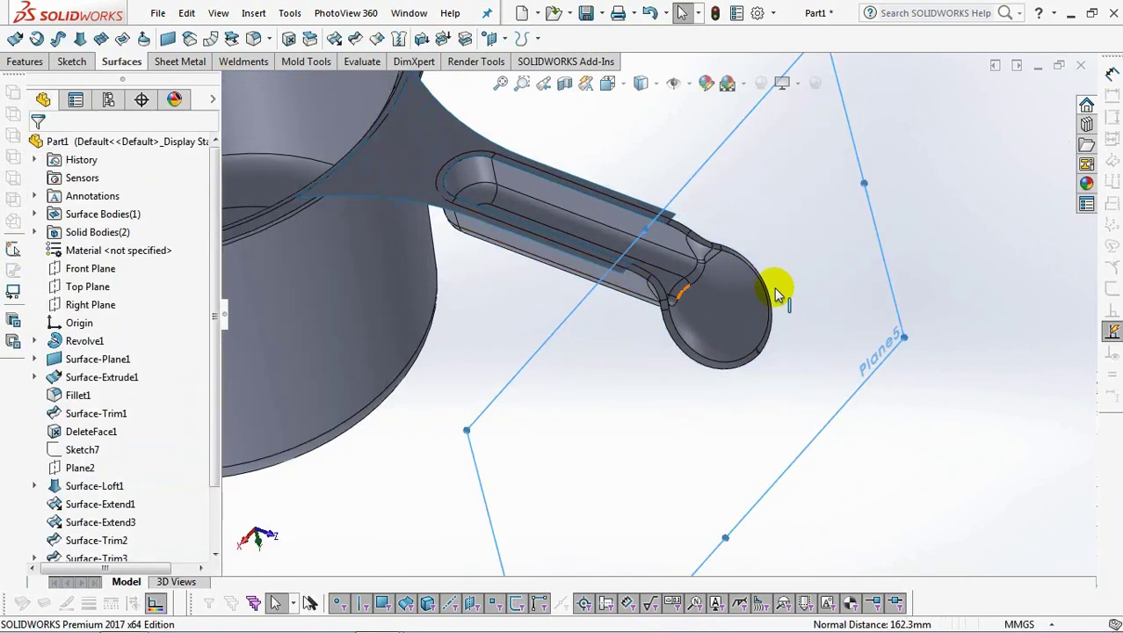
click(918, 263)
middle_drag(877, 494, 763, 339)
Open a sketch on Plane5 viewed face-on, with the Partial Ellipse tool ready
click(763, 339)
click(835, 284)
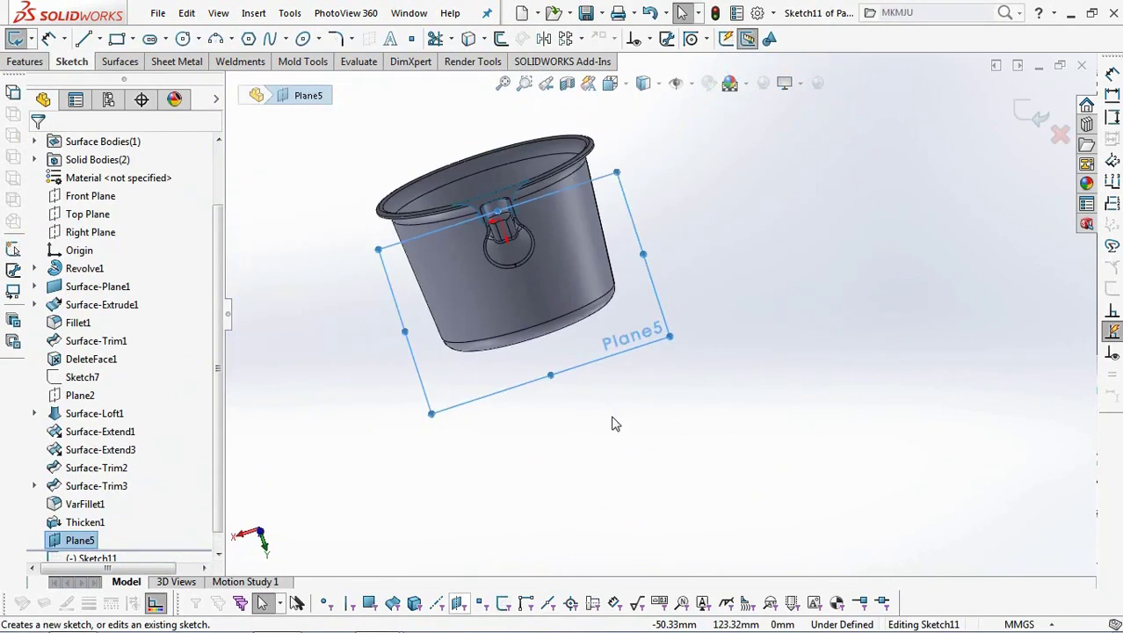
click(609, 83)
click(646, 383)
scroll(604, 173, down, 10)
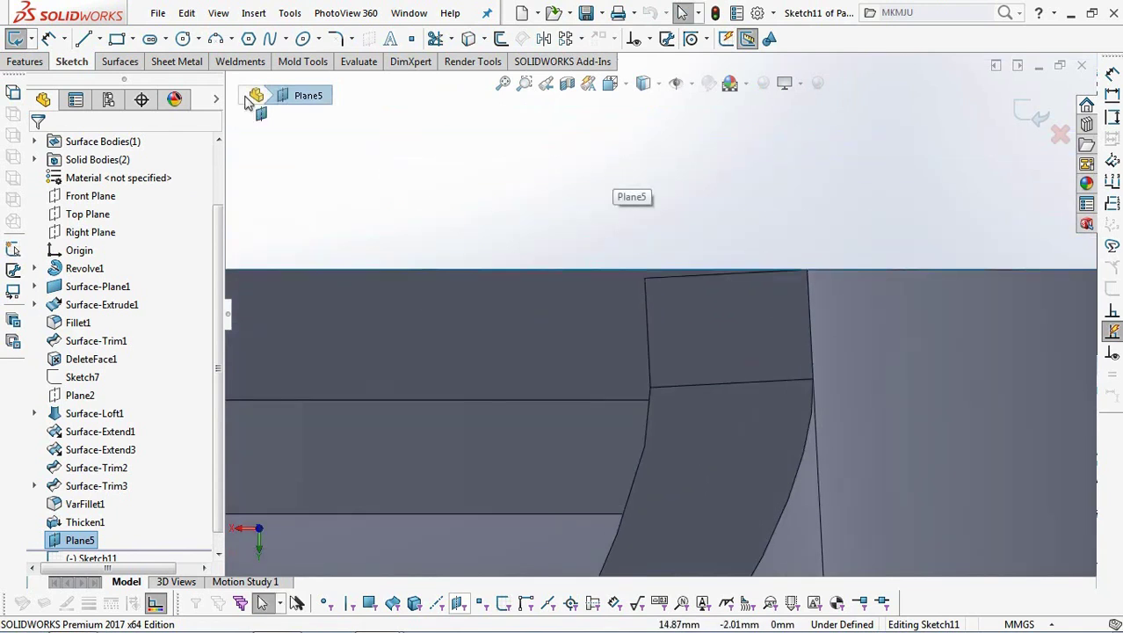
click(319, 38)
click(330, 77)
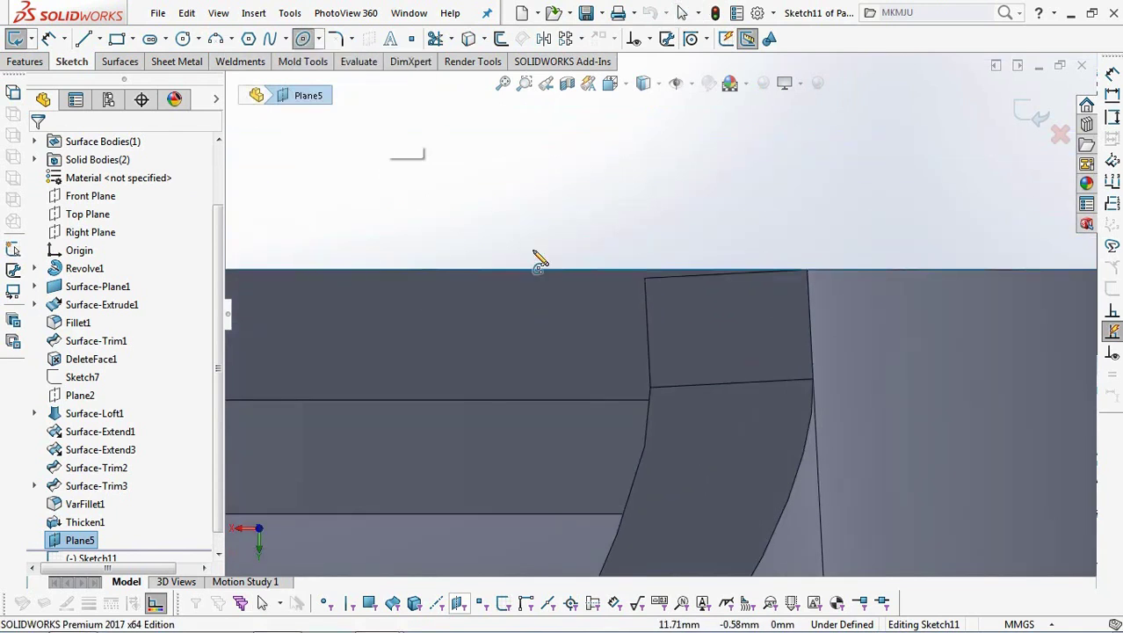
Draw a half-ellipse on the handle edge and a vertical line up to the top edge
click(634, 366)
click(801, 367)
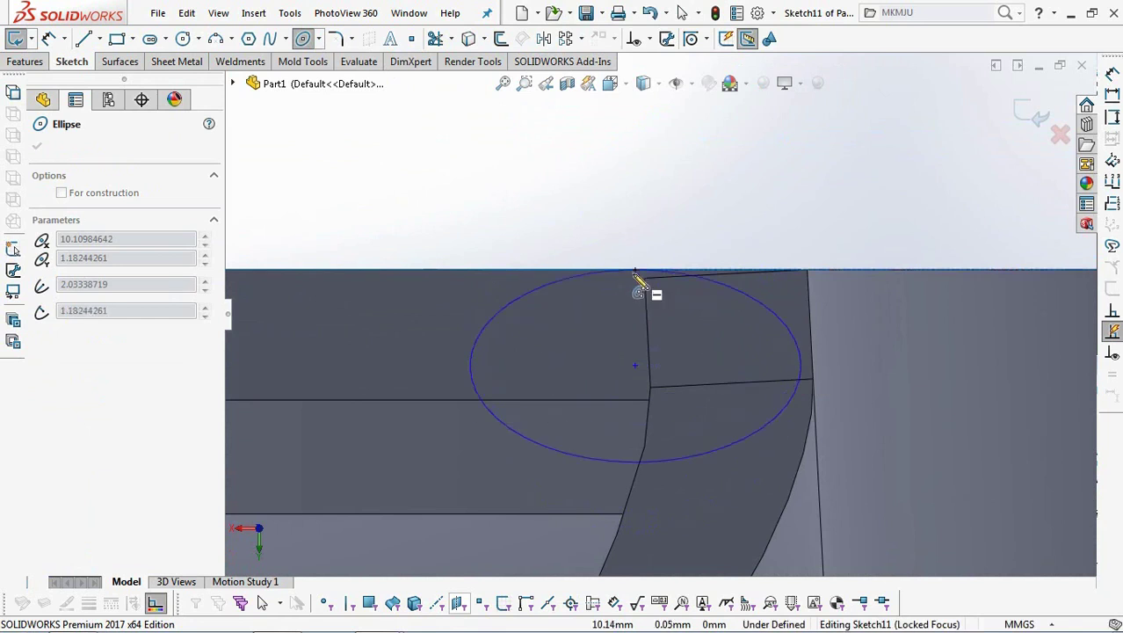
click(802, 367)
right_click(802, 368)
click(835, 371)
click(84, 38)
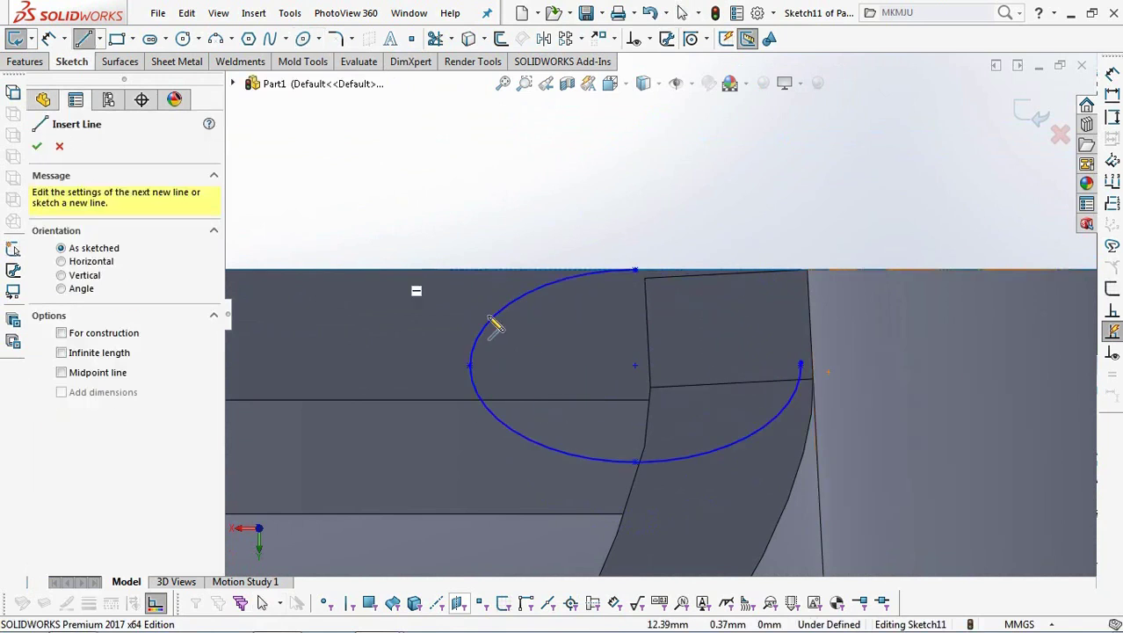
click(801, 364)
click(800, 271)
double_click(635, 270)
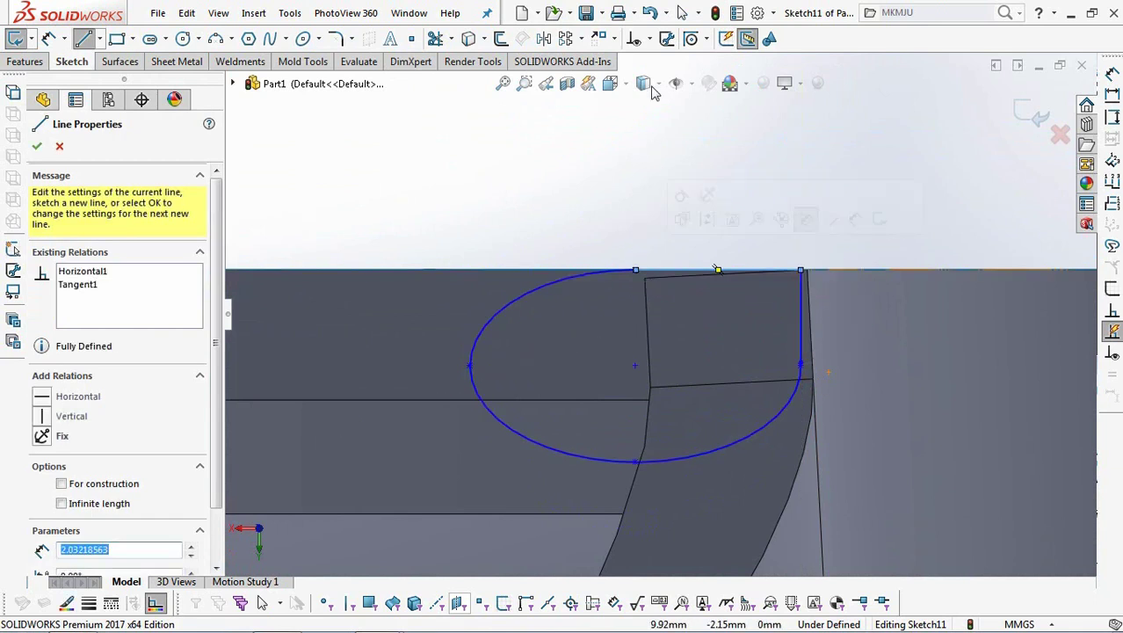
Relate the ellipse to the vertical line and constrain its end, top and bottom points
click(643, 39)
click(685, 77)
click(607, 275)
click(803, 360)
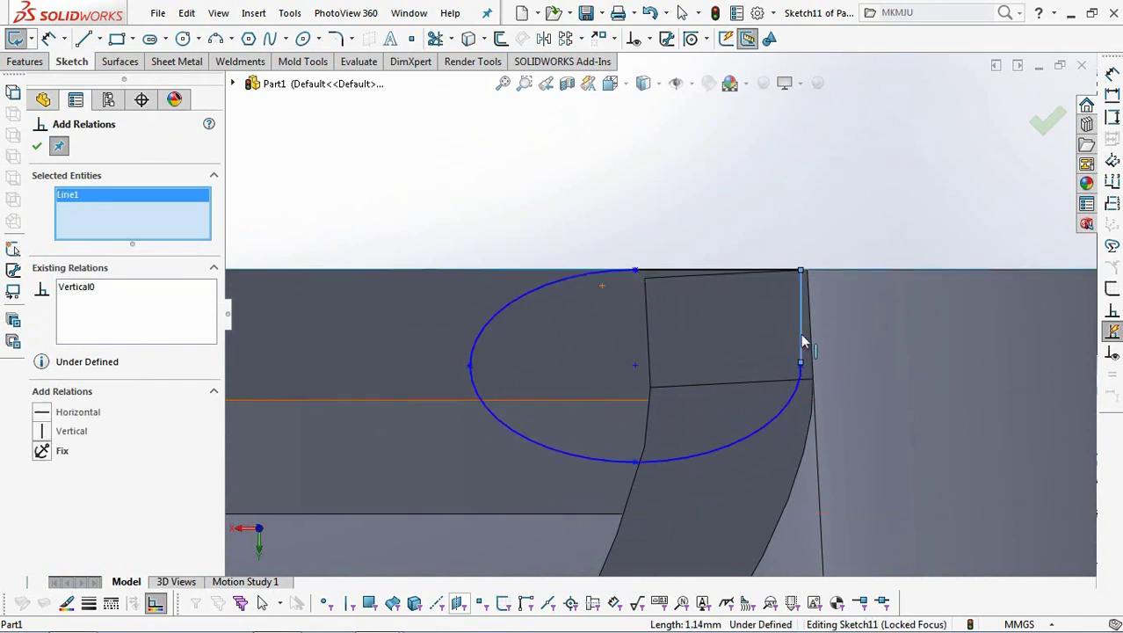
click(796, 396)
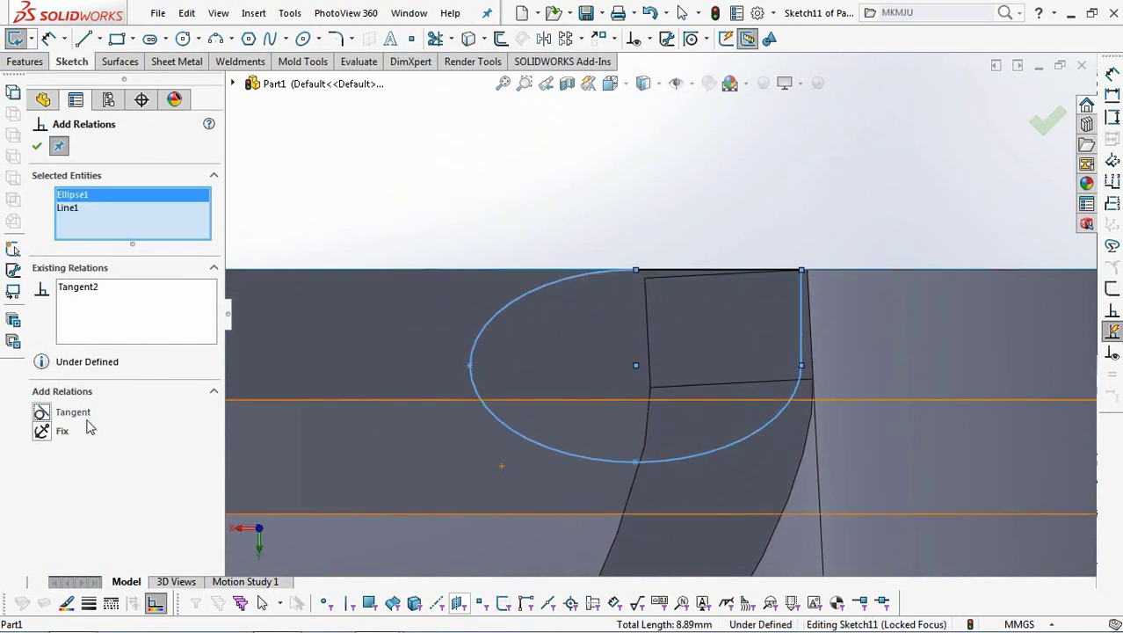
click(471, 365)
click(801, 365)
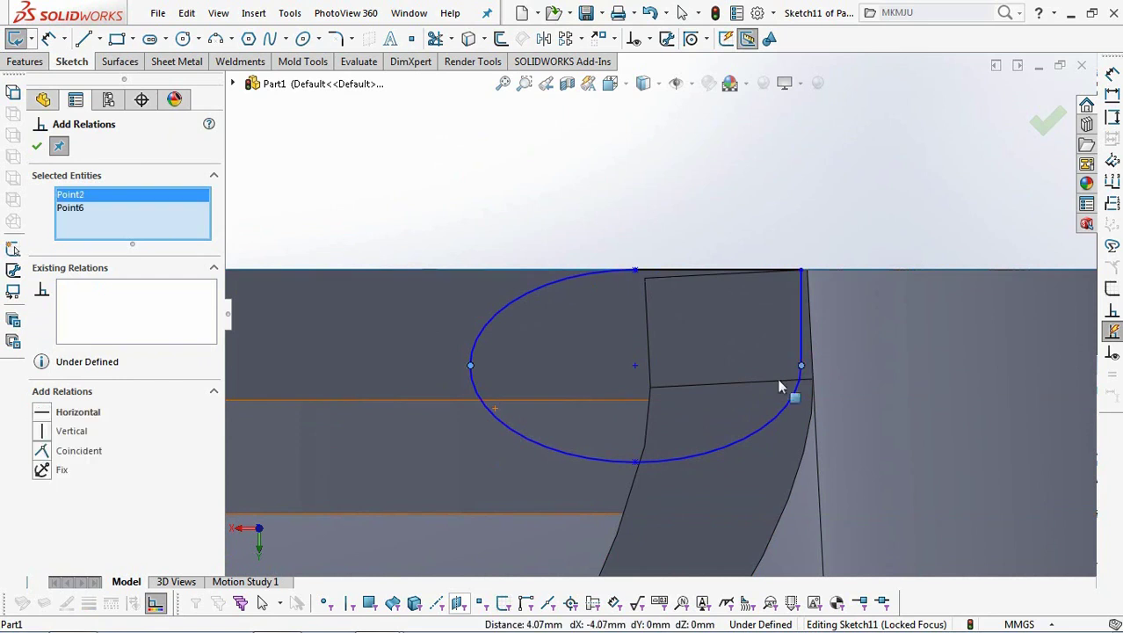
click(635, 461)
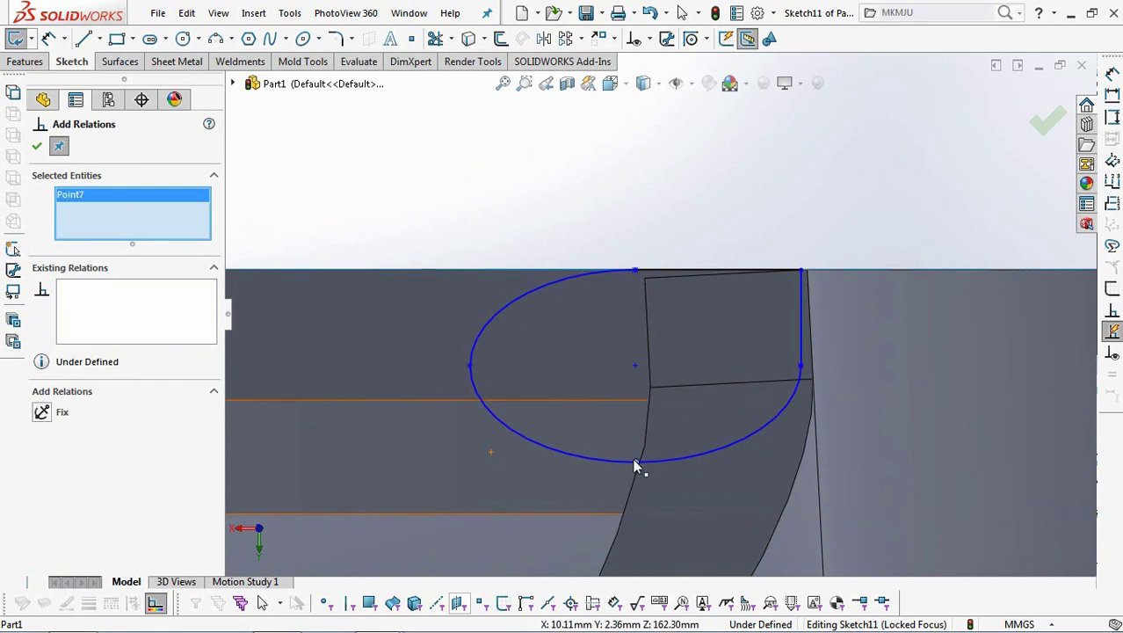
click(638, 273)
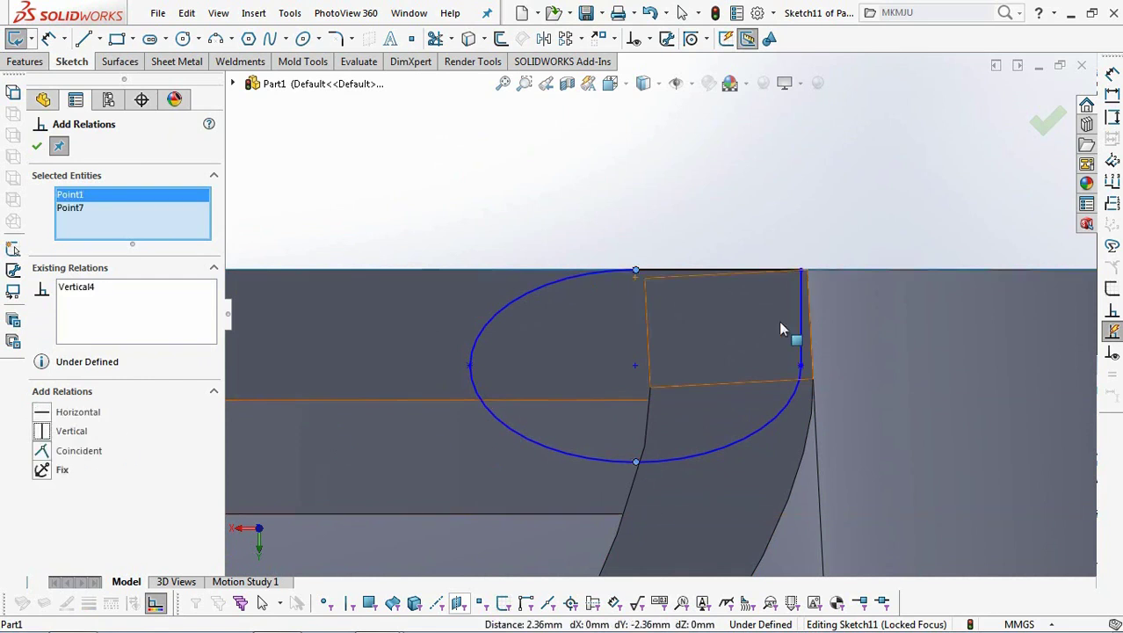
Make the line's top endpoint coincident with the handle's corner vertex
scroll(796, 263, down, 5)
click(742, 223)
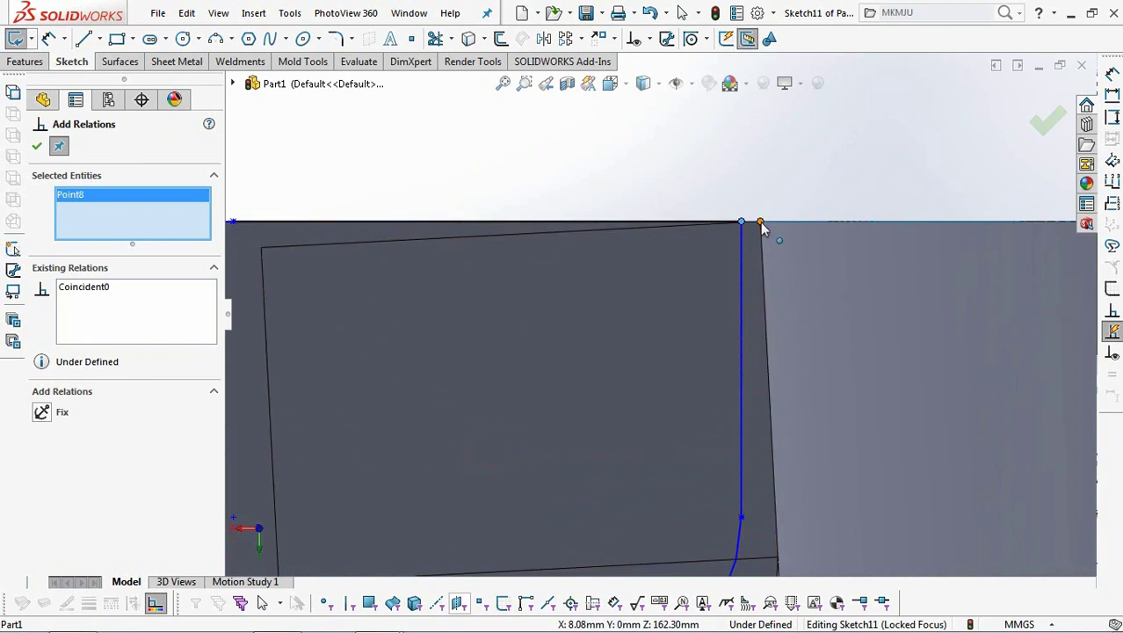
click(760, 221)
scroll(762, 226, up, 3)
click(41, 452)
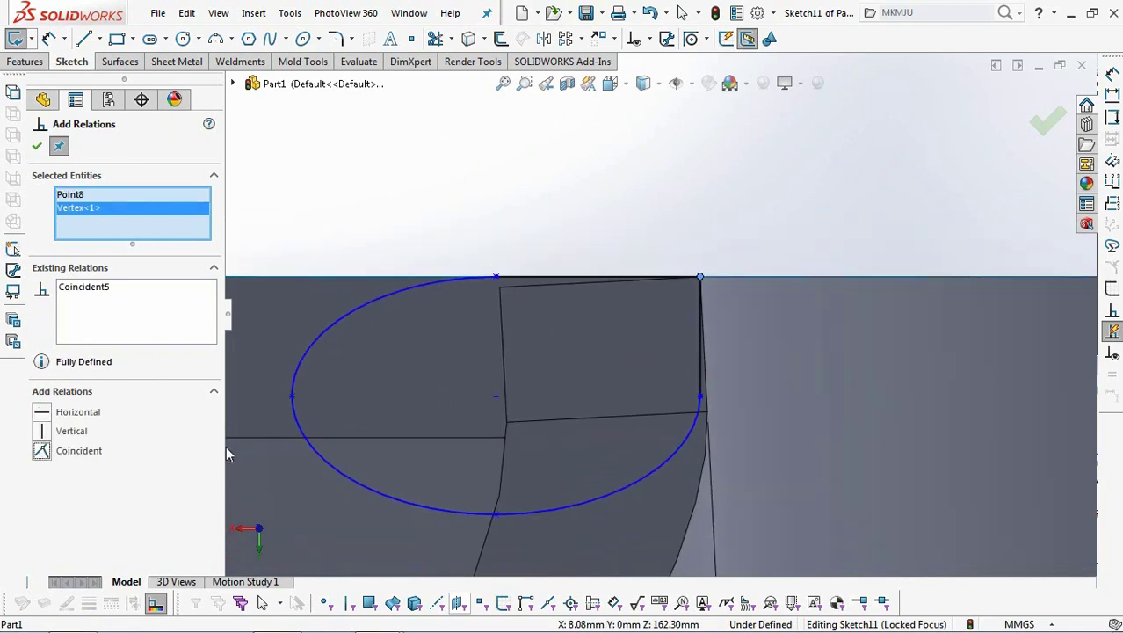
click(37, 150)
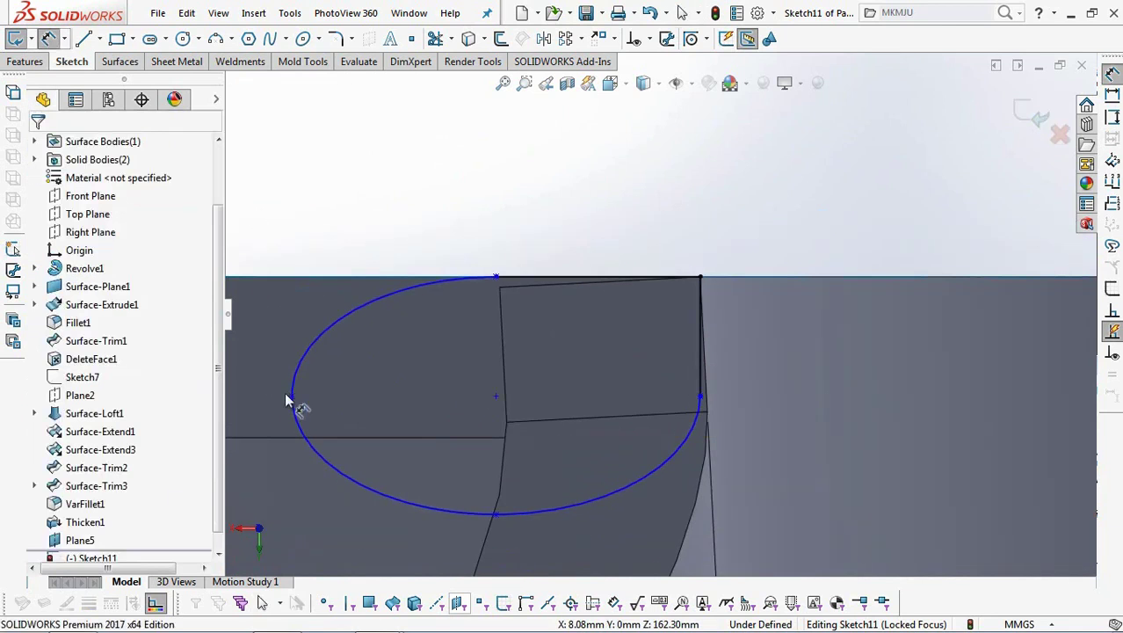
Add a 4 width and 2.5 height dimension to the ellipse, then exit Sketch11
click(696, 397)
click(673, 354)
click(572, 211)
text(4)
click(494, 194)
click(499, 277)
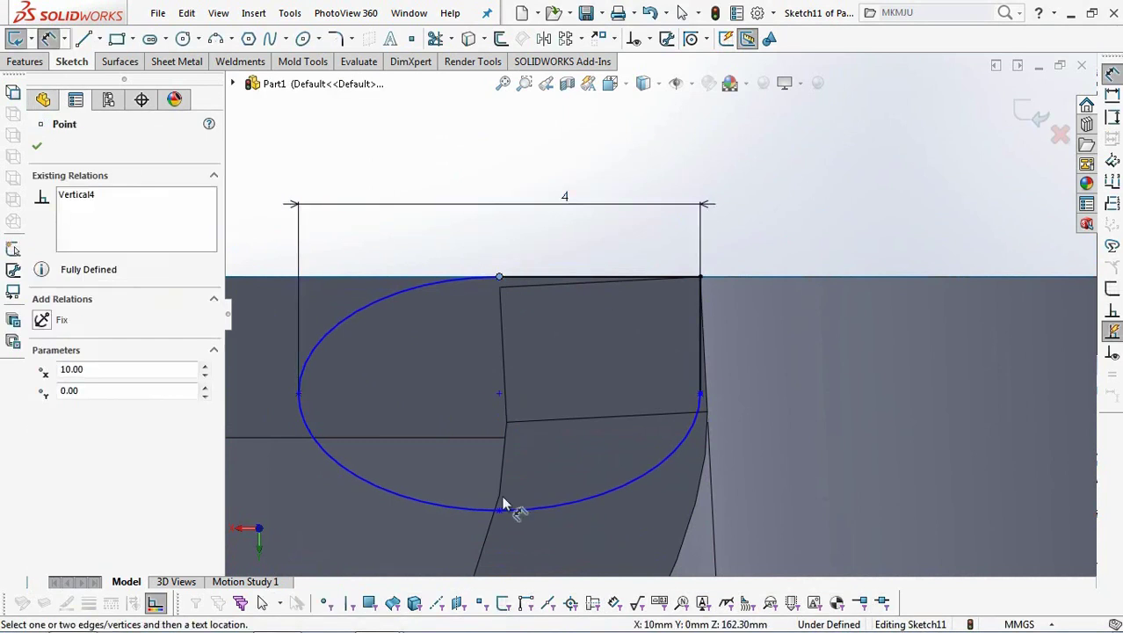
click(775, 404)
text(2.5)
click(706, 386)
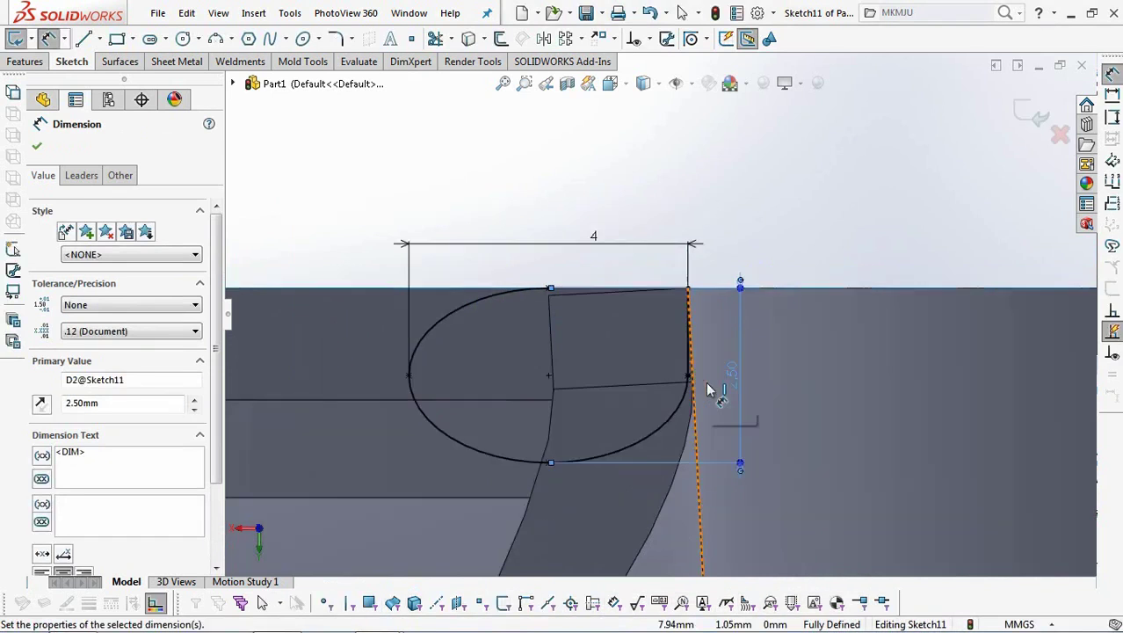
click(1021, 116)
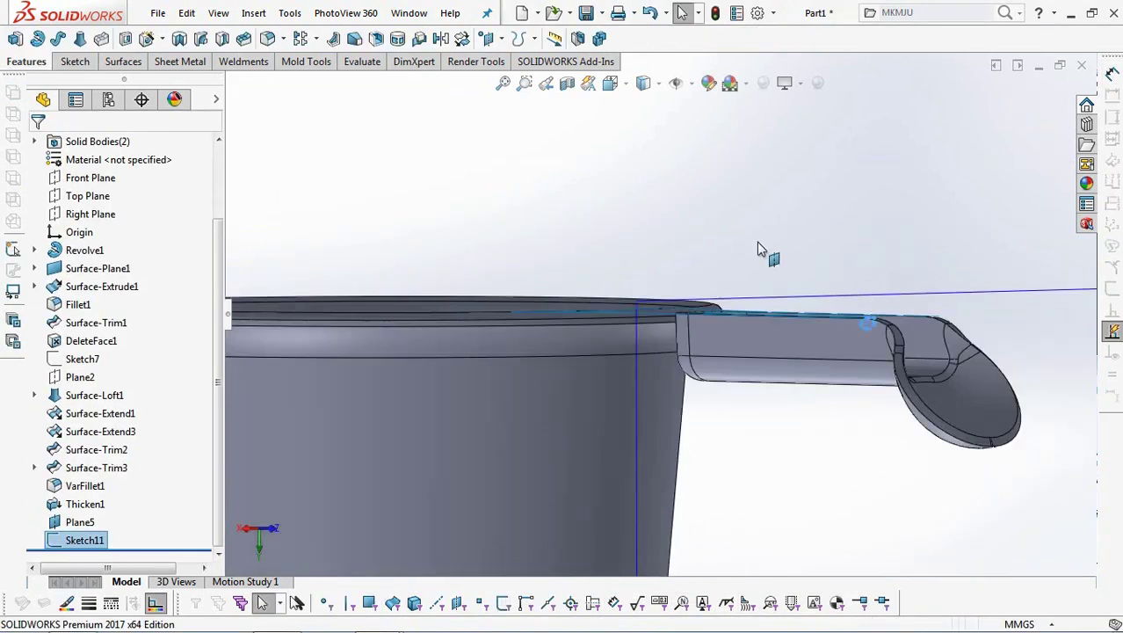
Start a sweep with Sketch11's ellipse as profile and begin picking the hole edge as path
middle_drag(760, 248, 907, 394)
scroll(905, 378, down, 5)
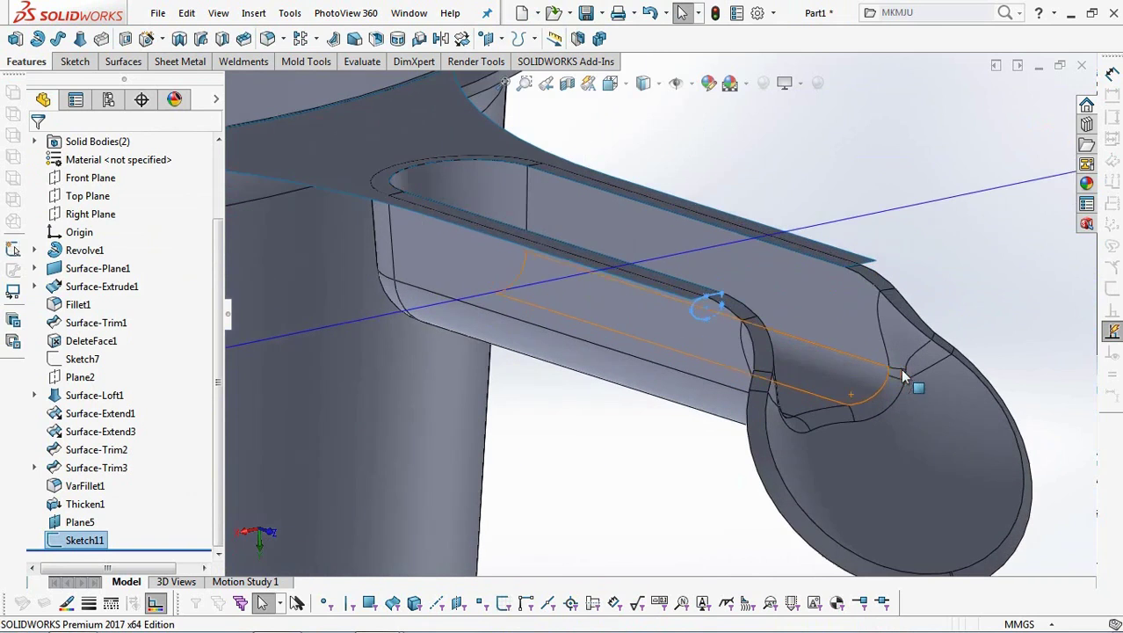
click(57, 38)
right_click(640, 450)
click(702, 227)
scroll(778, 340, down, 4)
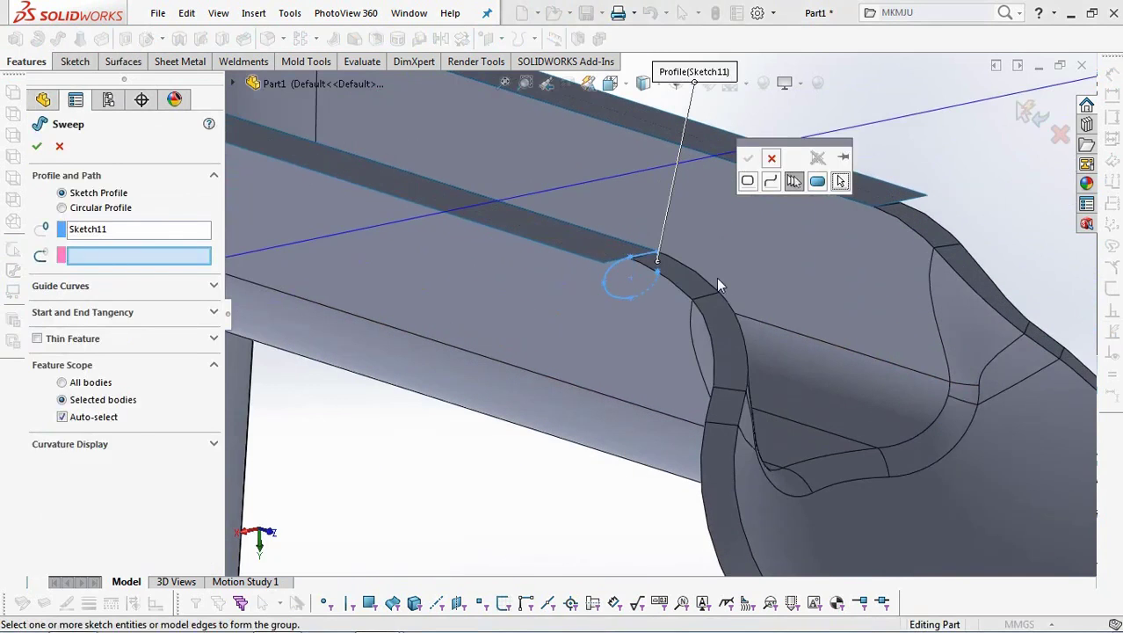
click(713, 287)
Complete the hole edge chain as the path and accept Sweep1, forming the reinforcing lip
scroll(738, 406, down, 3)
scroll(729, 435, up, 4)
middle_drag(739, 439, 864, 509)
scroll(757, 448, down, 5)
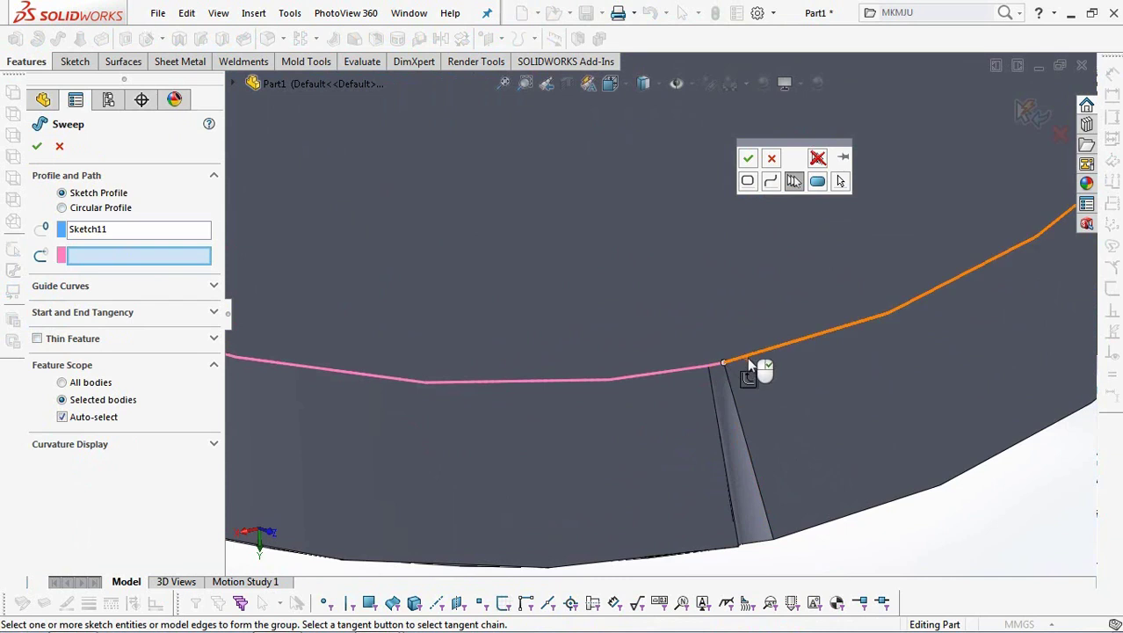
scroll(746, 356, up, 3)
middle_drag(746, 356, 663, 216)
scroll(683, 246, down, 2)
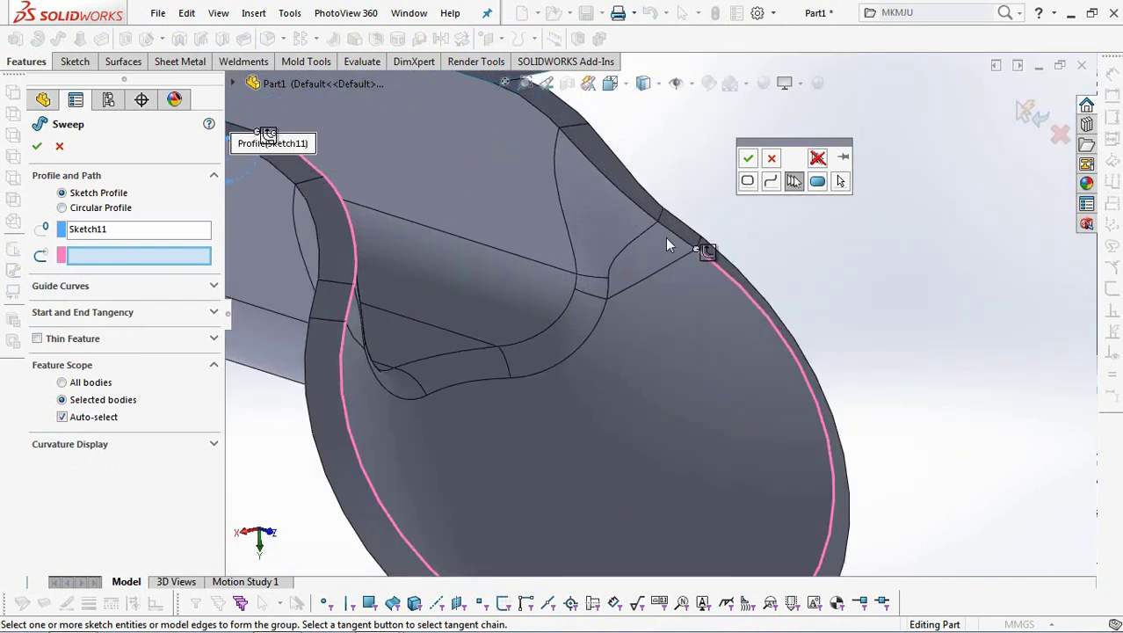
scroll(642, 214, up, 2)
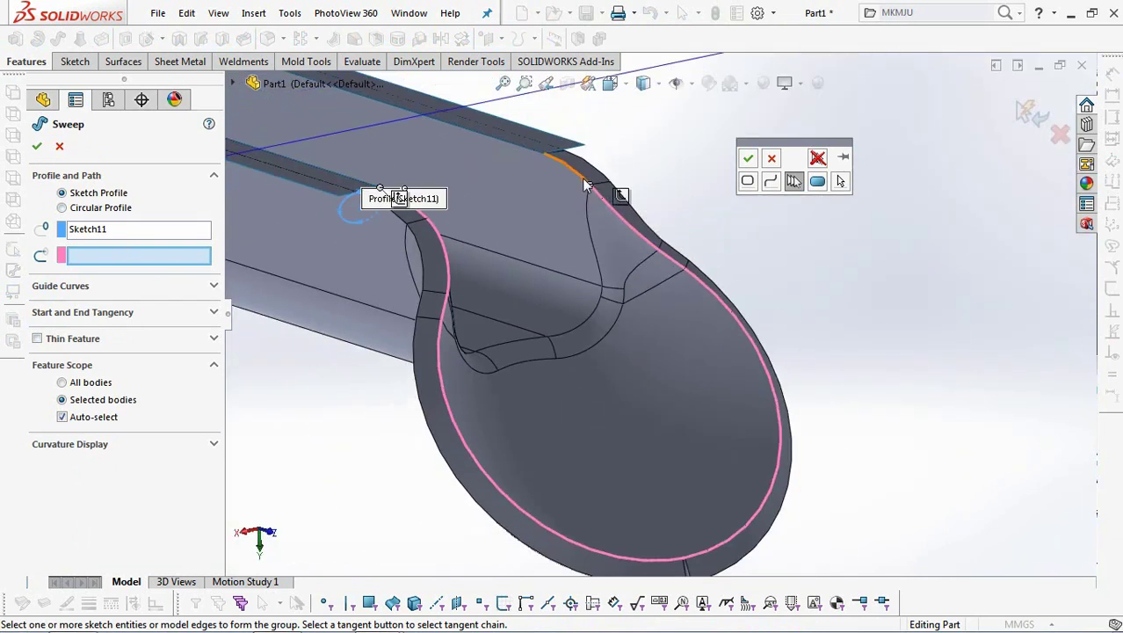
click(748, 157)
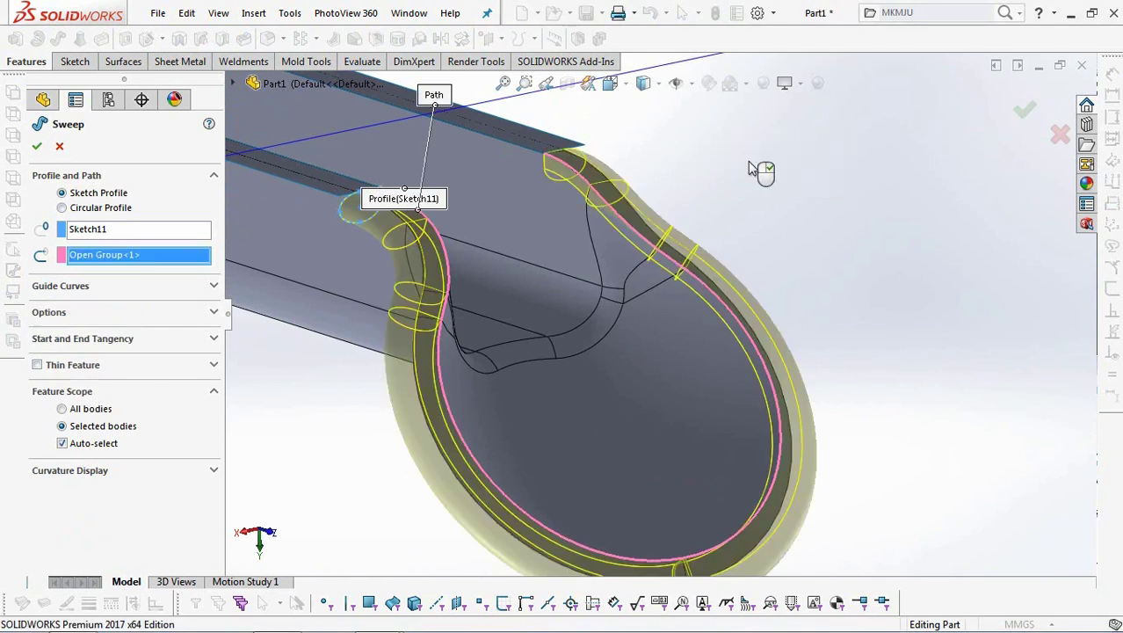
click(140, 314)
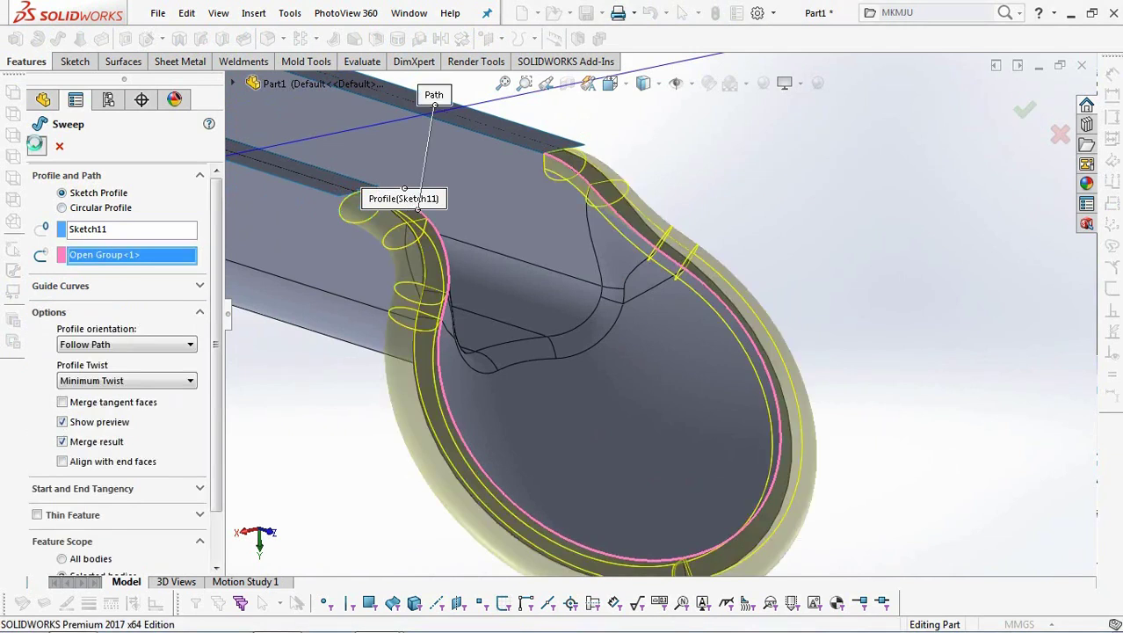
key(Return)
click(815, 252)
middle_drag(815, 252, 702, 180)
Hide Plane5 and select Sketch11 under Sweep1 as the next profile
click(817, 191)
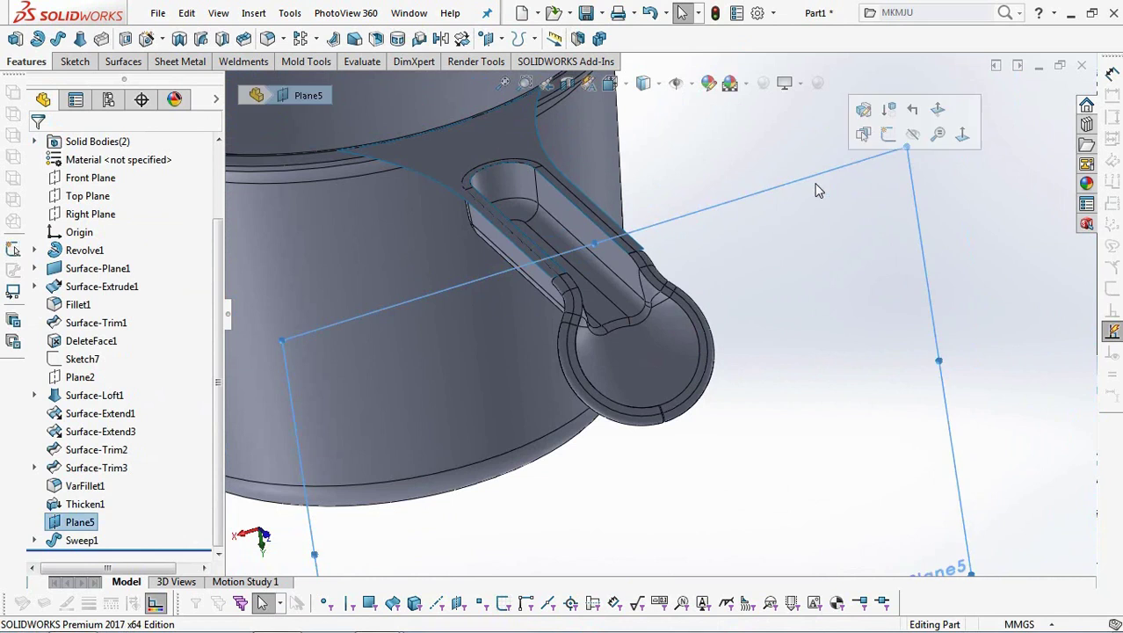
click(916, 136)
click(34, 541)
click(100, 539)
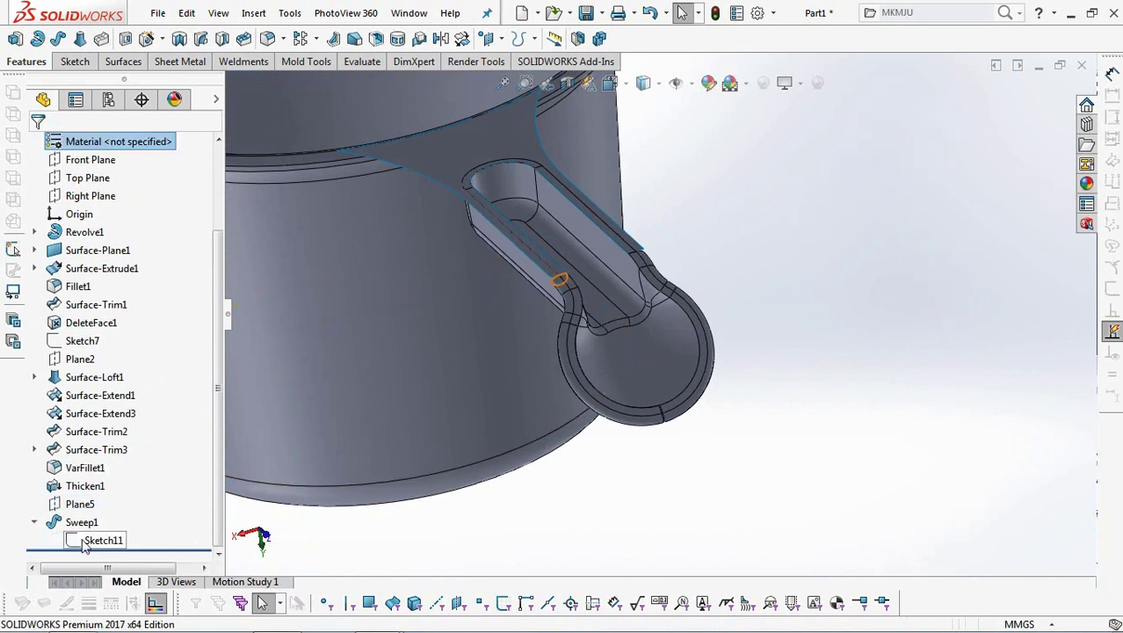
Create Sweep2 running the Sketch11 profile along the handle's slot edge to the rim
click(58, 39)
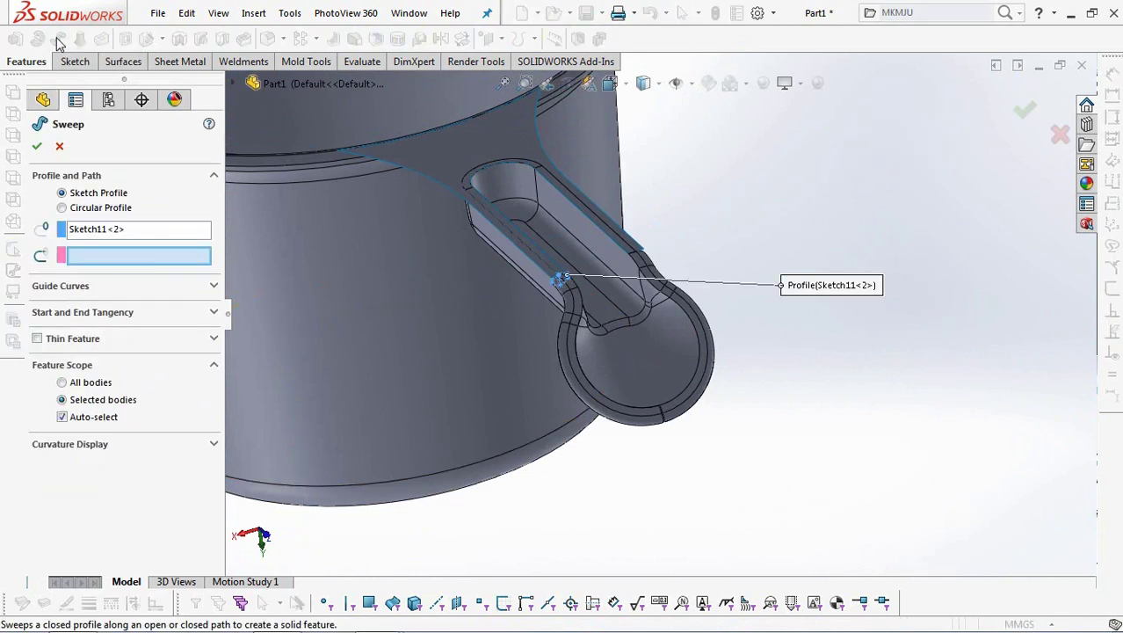
right_click(148, 261)
click(215, 284)
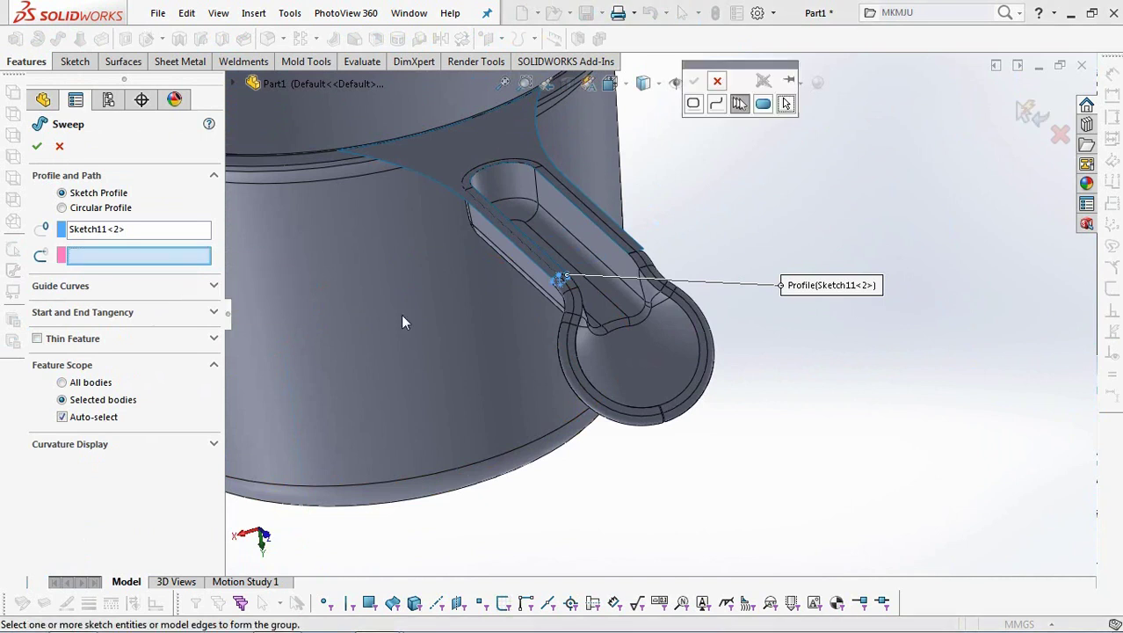
scroll(563, 263, down, 3)
click(563, 246)
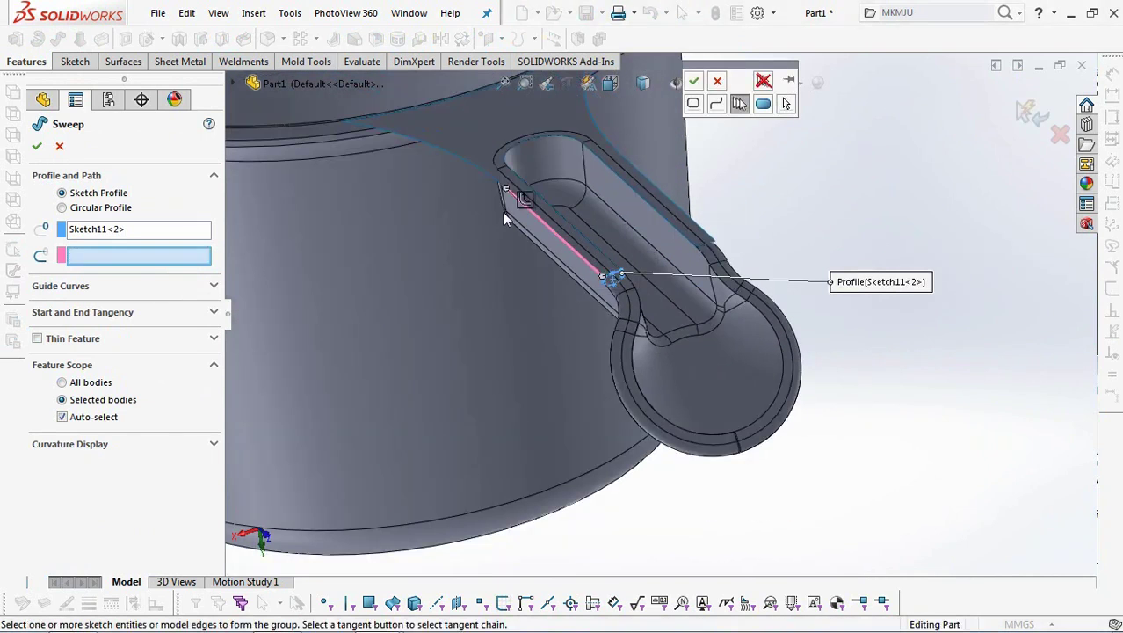
right_click(479, 170)
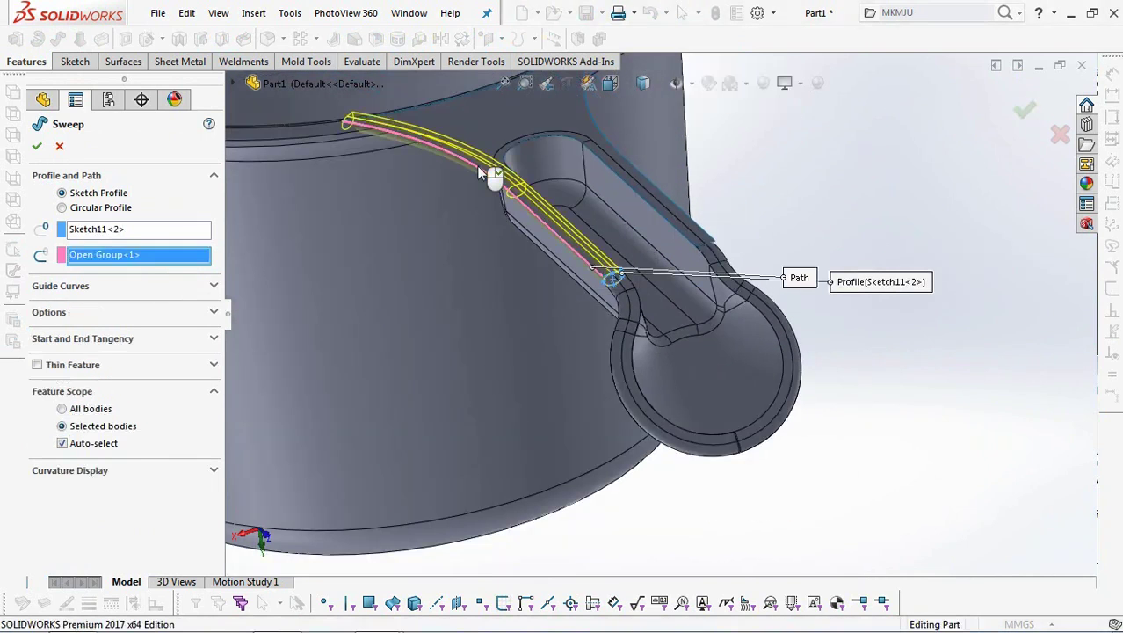
click(113, 317)
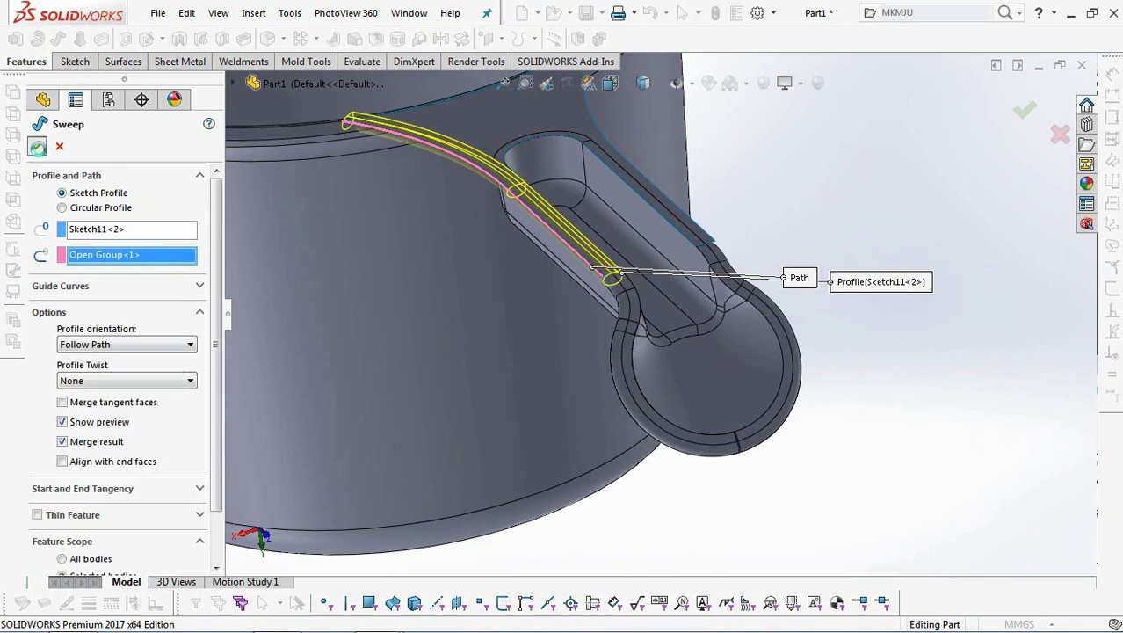
click(38, 147)
scroll(690, 520, up, 3)
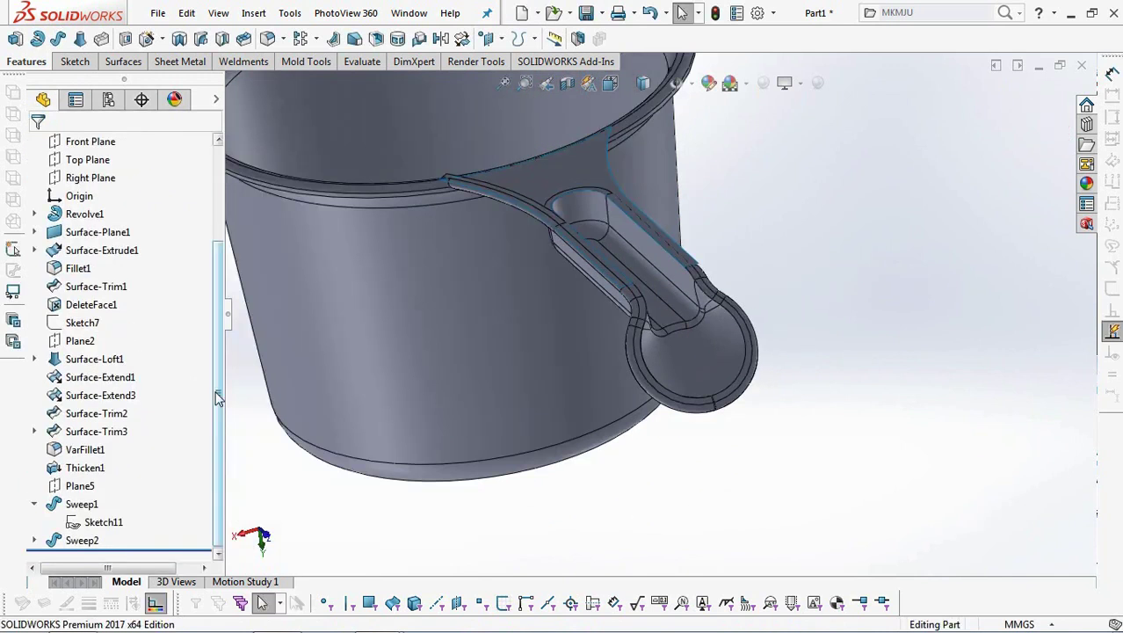
scroll(88, 263, up, 1)
Mirror Sweep2 across the Right Plane as Mirror1 to add the matching bead
click(90, 232)
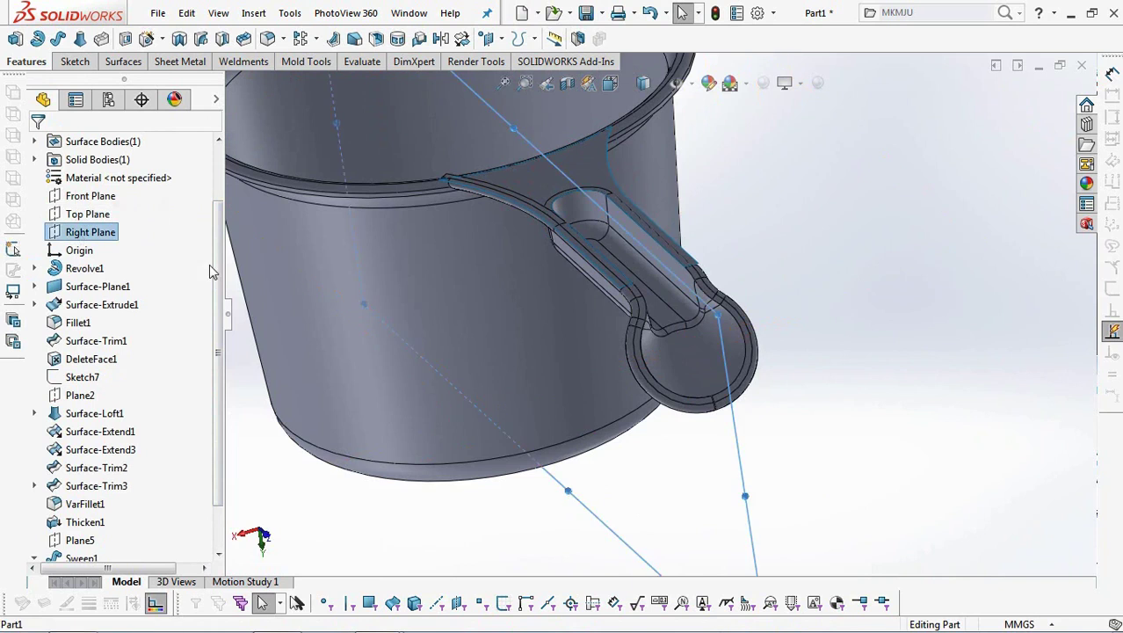
middle_drag(851, 306, 609, 123)
click(441, 40)
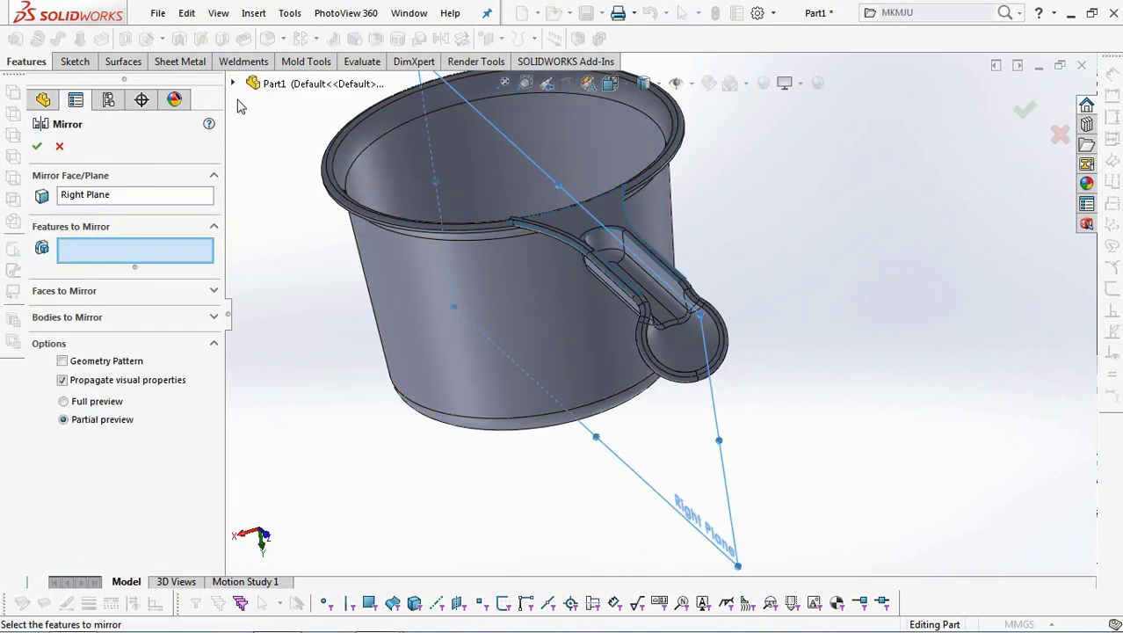
click(235, 85)
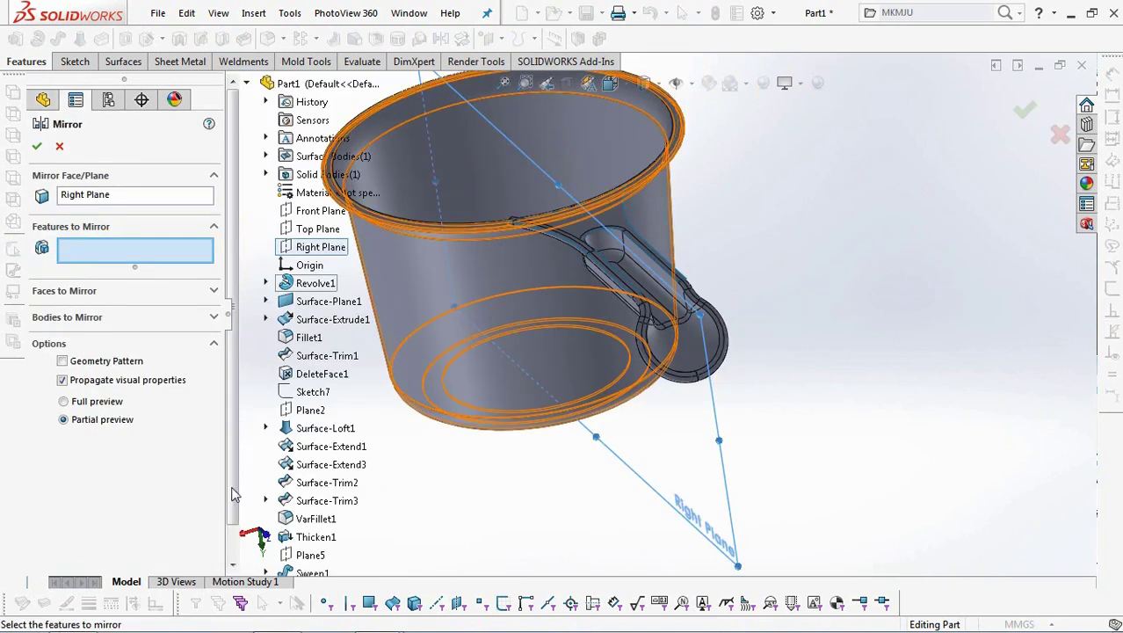
scroll(234, 499, down, 1)
click(312, 555)
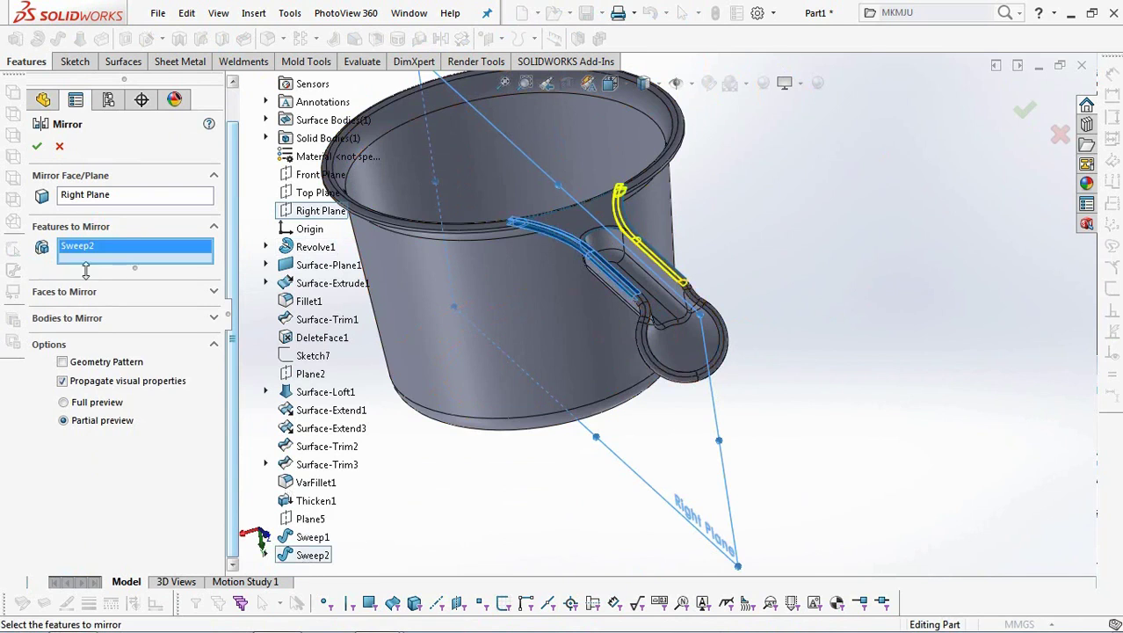
click(37, 147)
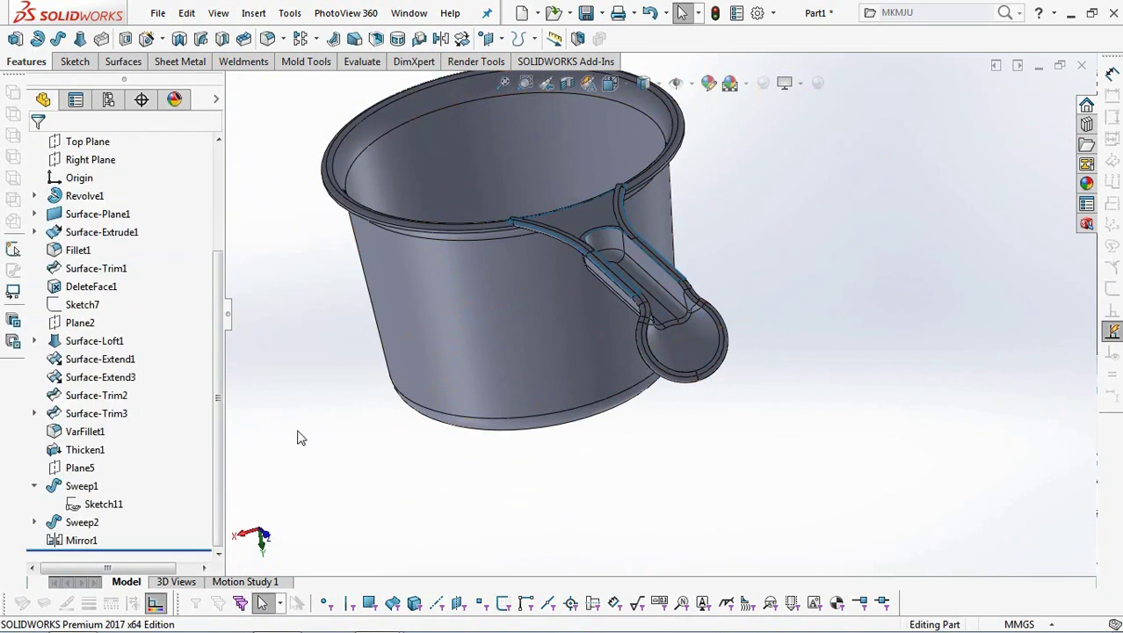
In a Top Plane sketch viewed from the top, convert the four handle edges into sketch curves
click(85, 161)
click(103, 133)
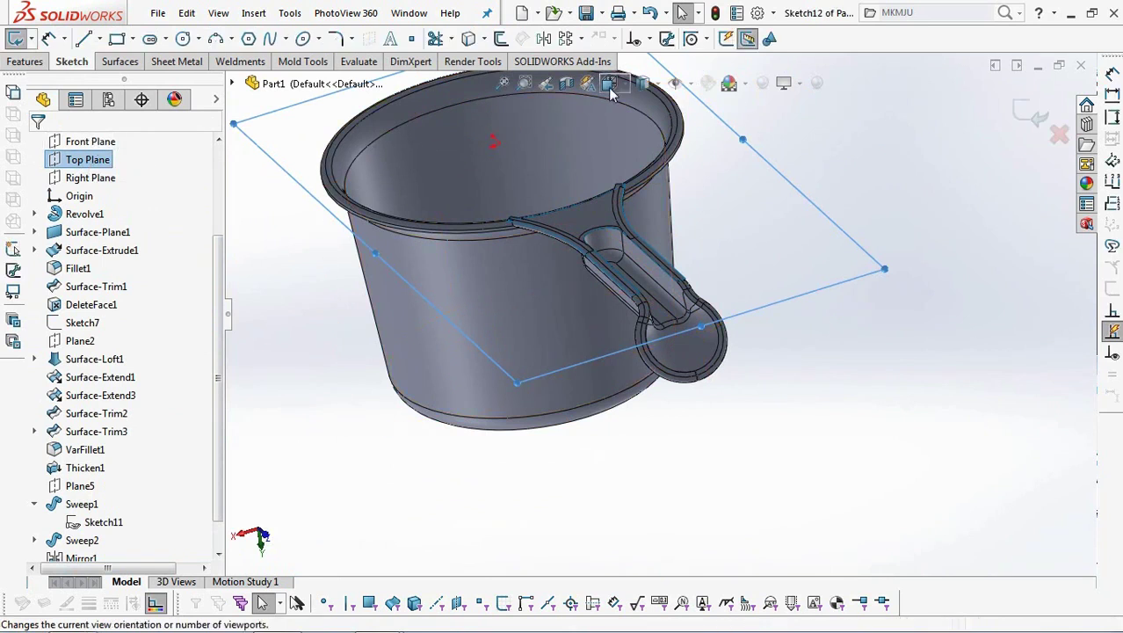
click(609, 83)
click(713, 299)
scroll(732, 426, down, 5)
click(468, 38)
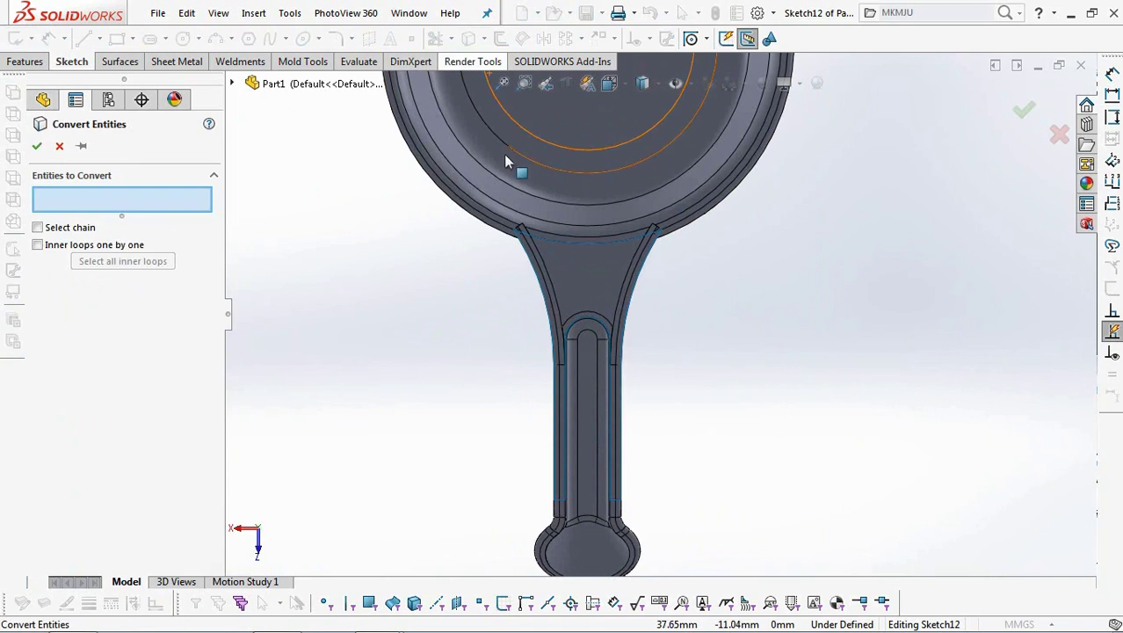
click(547, 297)
click(560, 386)
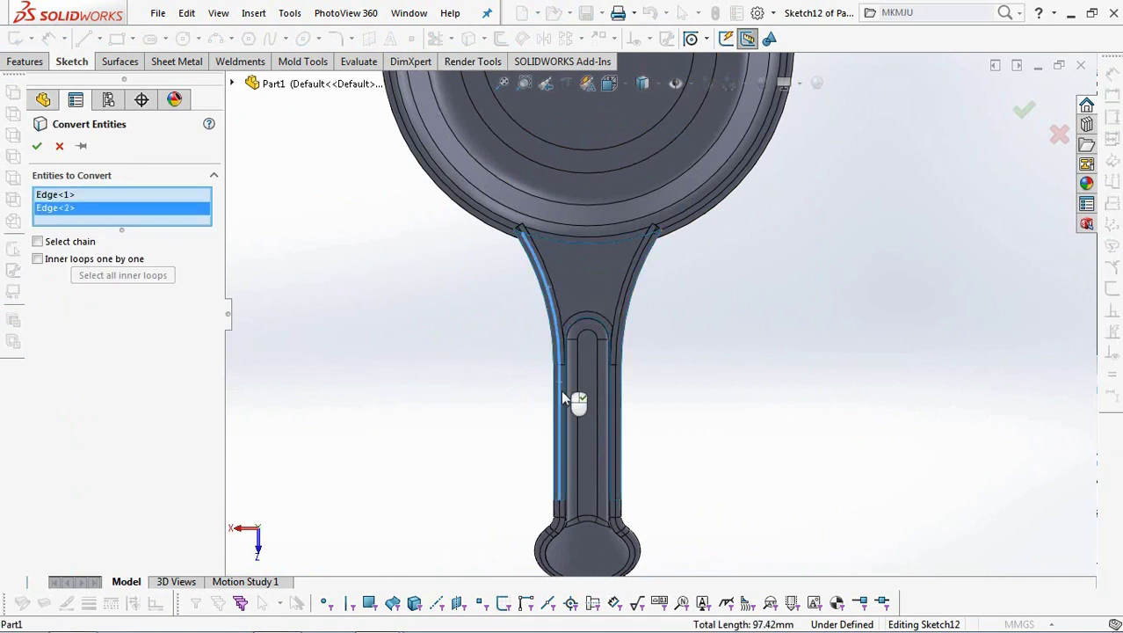
click(633, 312)
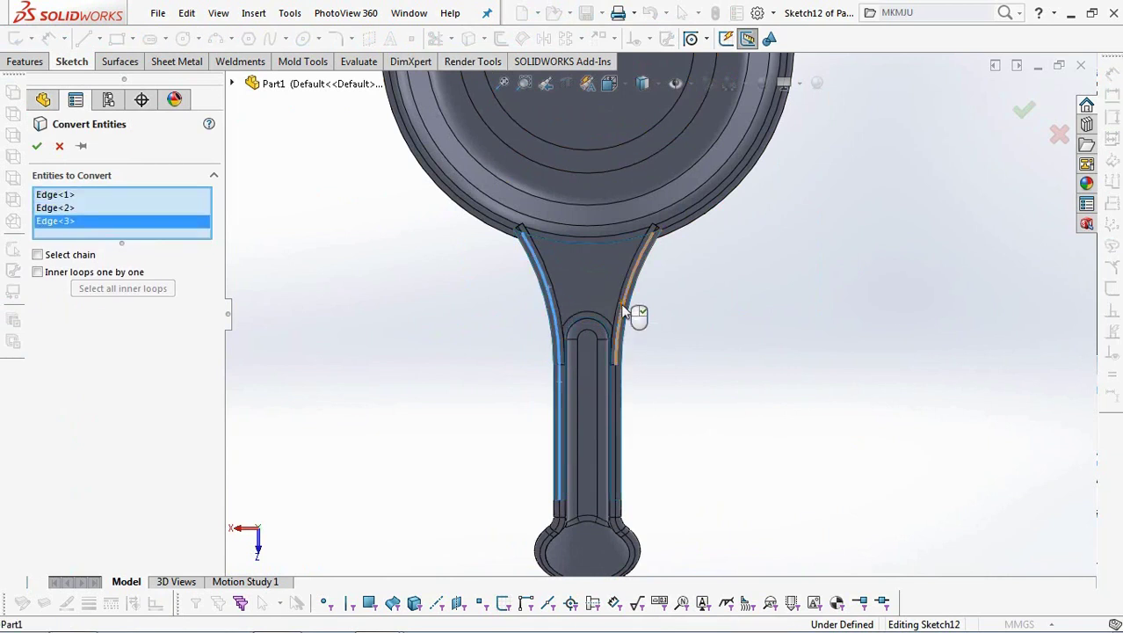
click(617, 393)
click(37, 146)
Exit Sketch12 and hide the Revolve1 pot body, leaving the handle surface
mouse_move(773, 441)
middle_down()
mouse_move(343, 459)
mouse_move(471, 544)
mouse_move(365, 540)
mouse_move(469, 482)
middle_up()
click(1029, 118)
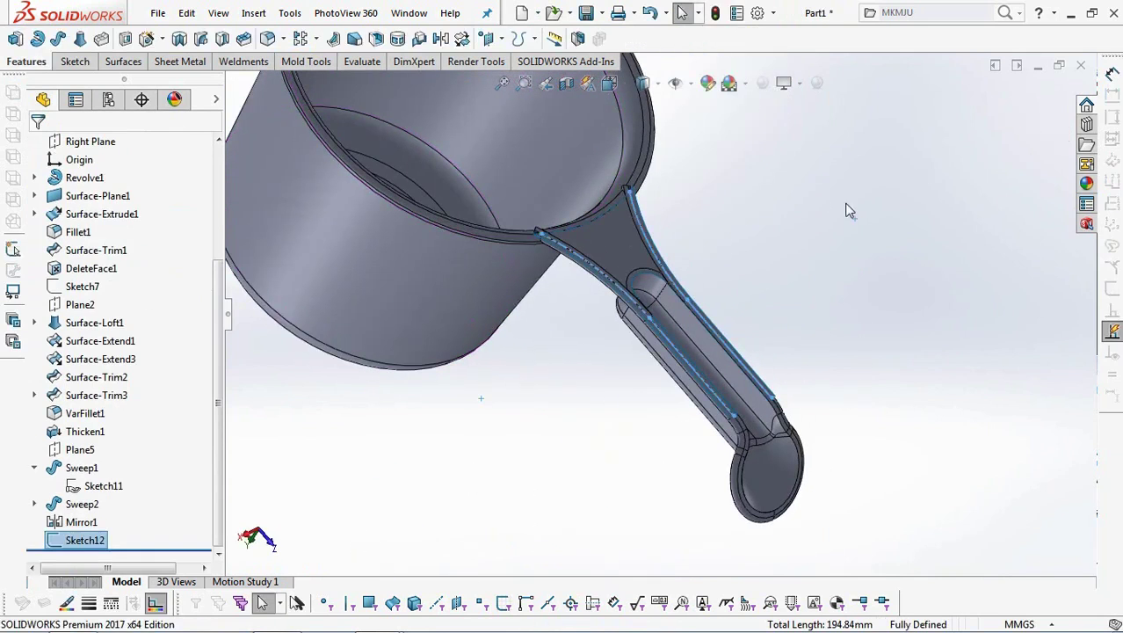
click(434, 284)
click(492, 241)
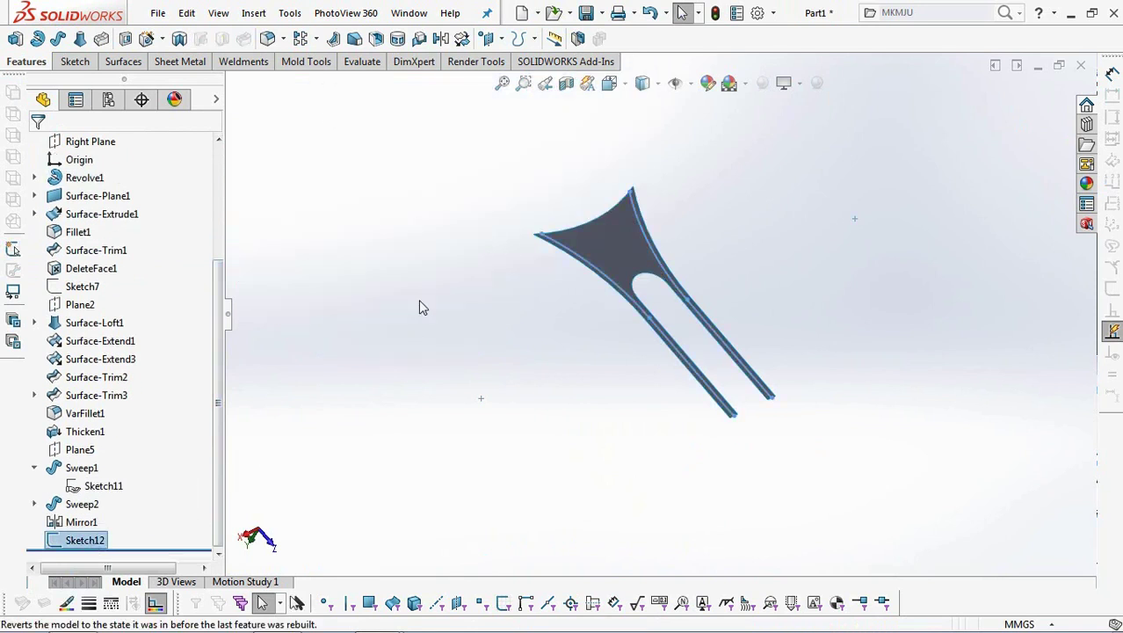
Trim the handle surface with Sketch12, keeping the handle piece, as Surface-Trim4
click(124, 63)
click(357, 39)
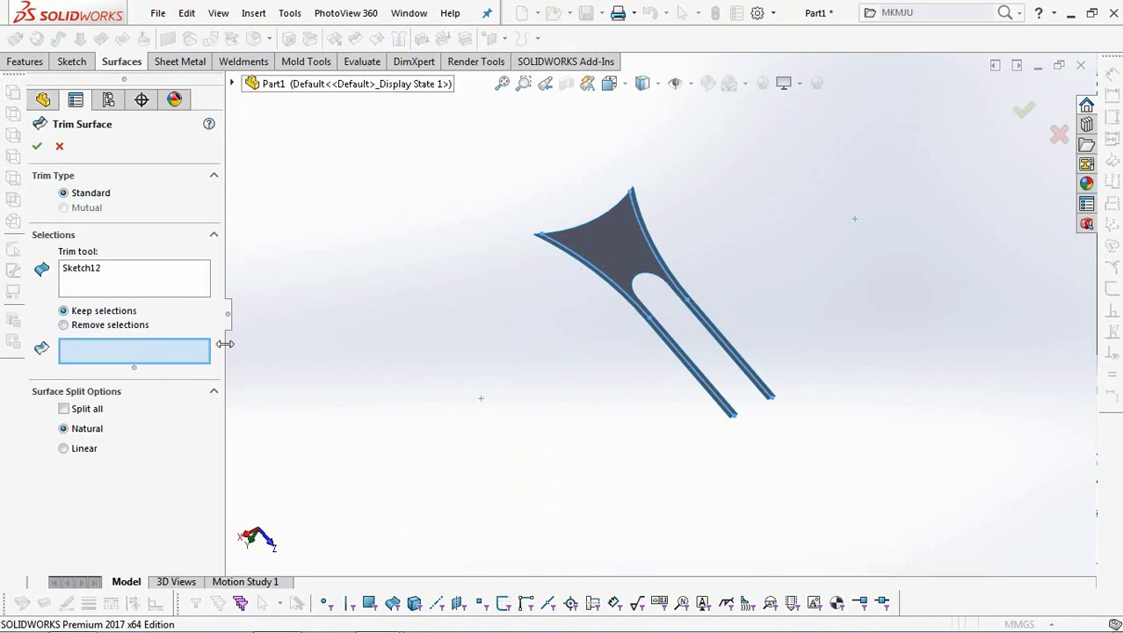
click(619, 246)
key(Return)
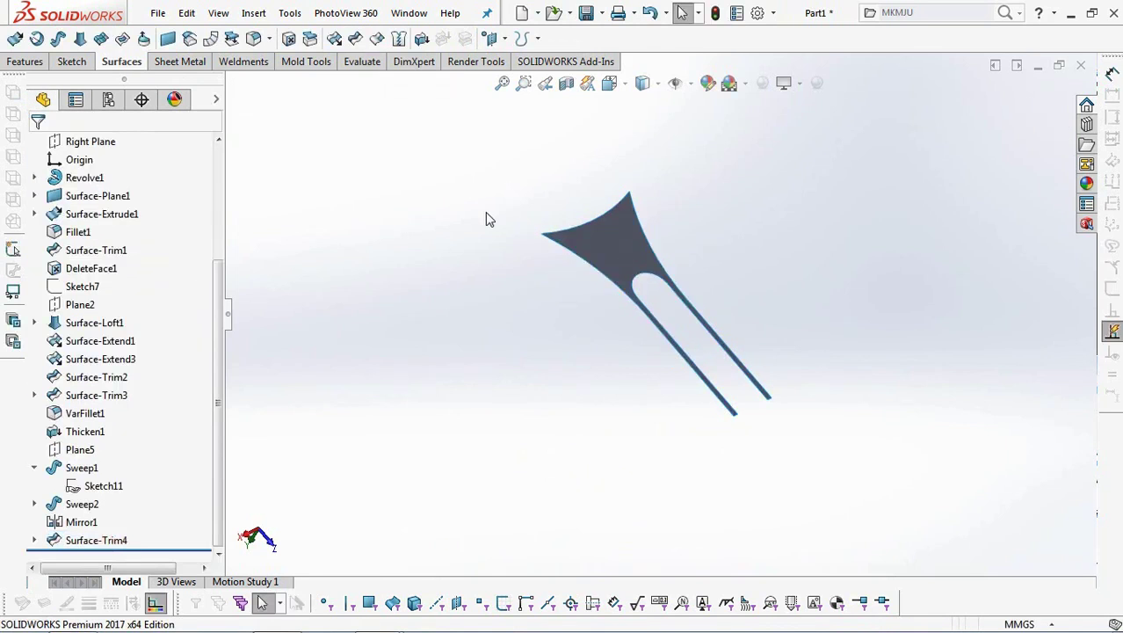
Show the hidden pot body again and set up a Thicken on Surface-Trim4
drag(221, 369, 226, 253)
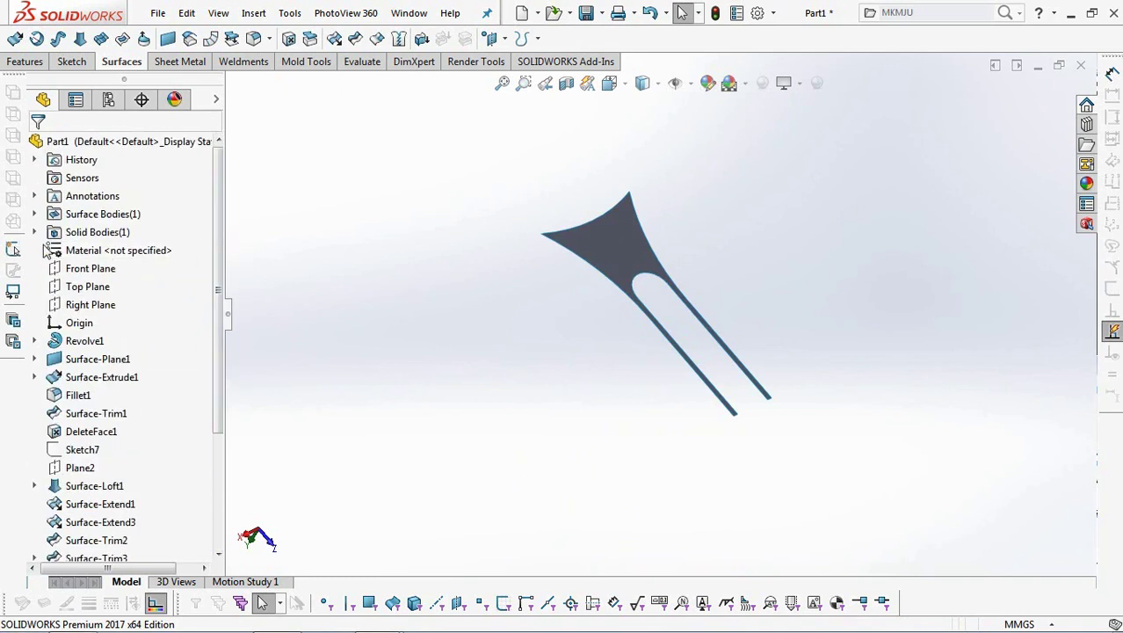
click(35, 232)
right_click(75, 251)
key(Escape)
click(499, 448)
drag(220, 419, 221, 545)
click(97, 540)
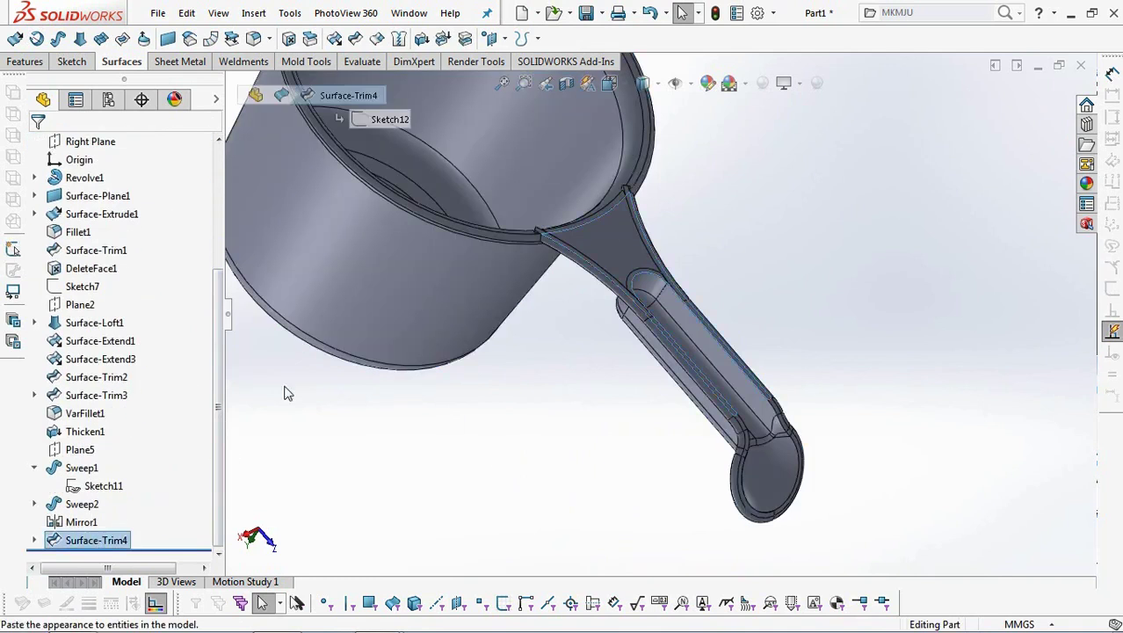
click(420, 39)
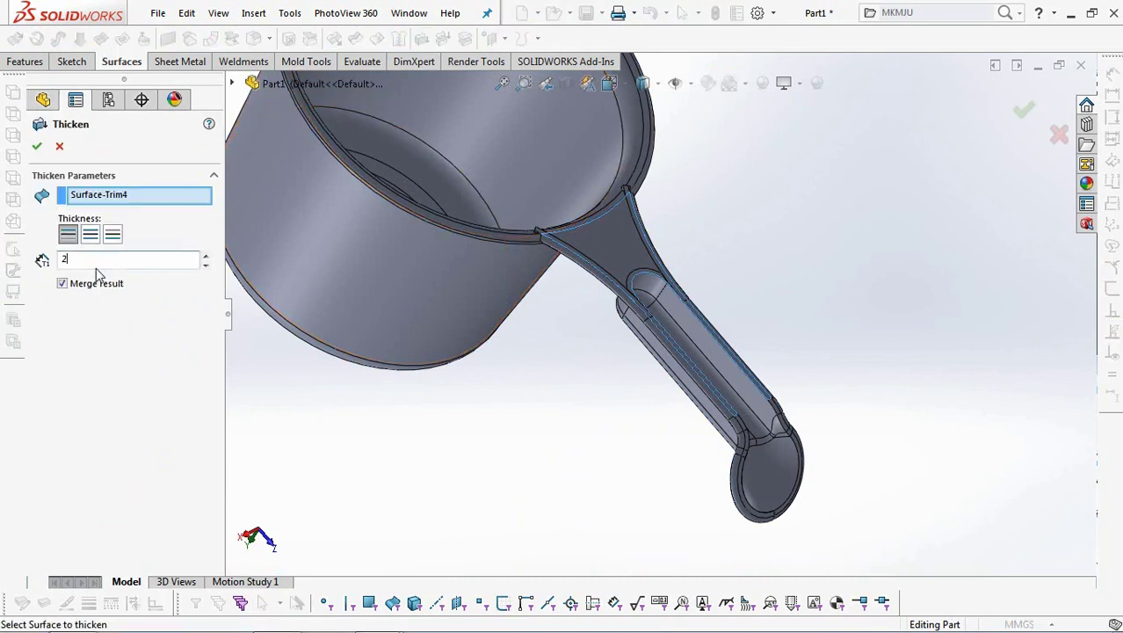
Thicken the trimmed handle surface 2 mm on both sides
click(113, 234)
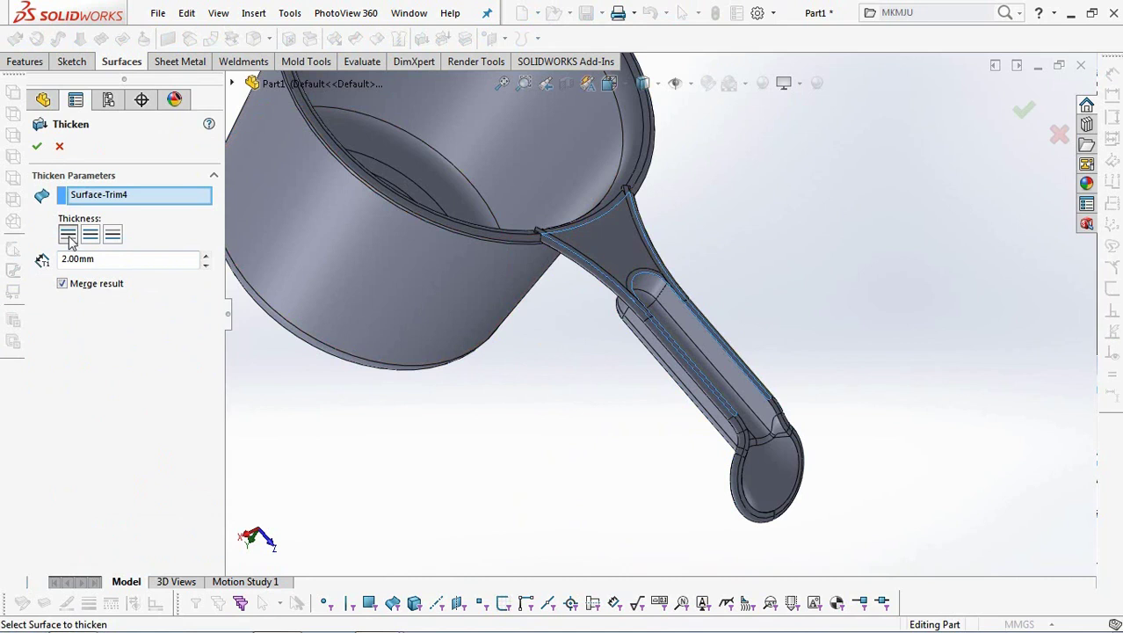
click(38, 147)
middle_drag(414, 399, 566, 492)
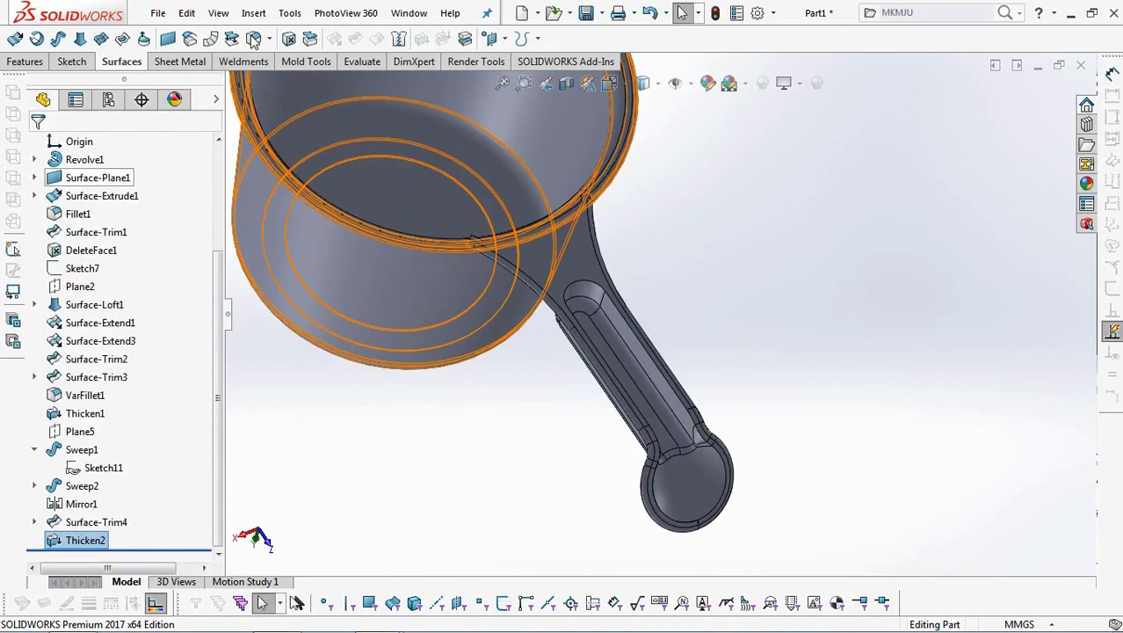
Add a 2 mm fillet to the handle recess edge
click(25, 62)
key(f)
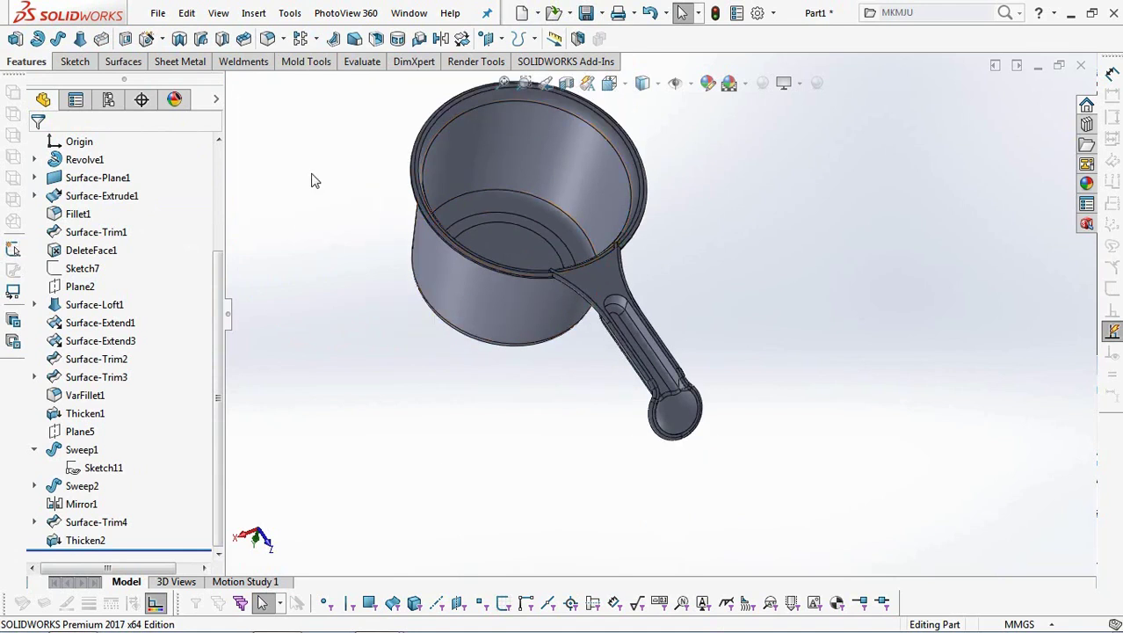
click(271, 41)
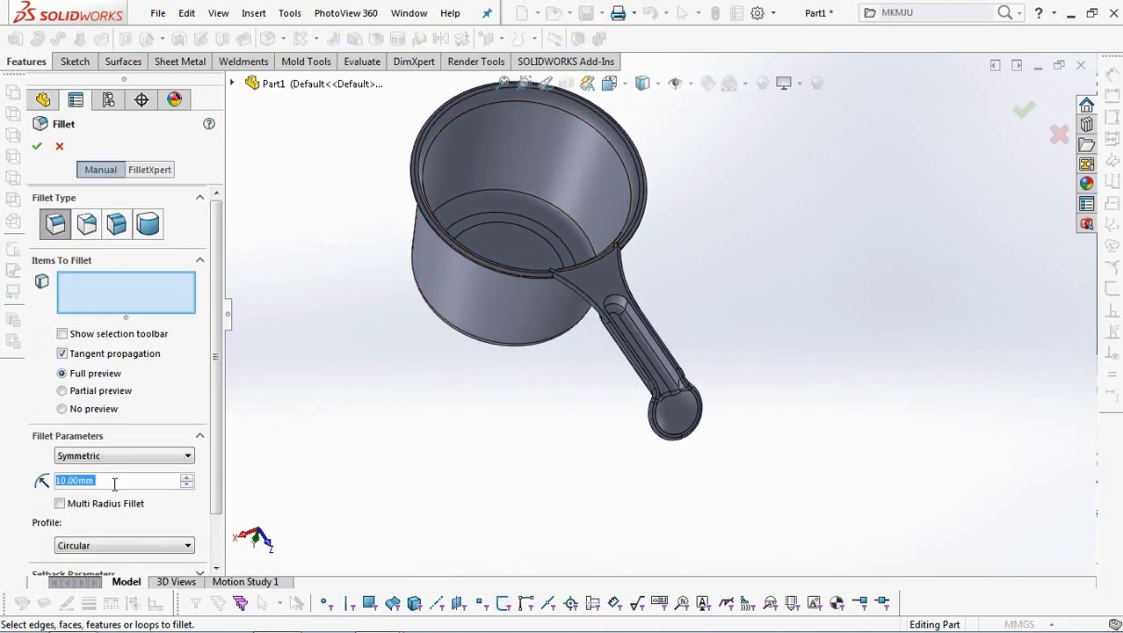
text(2)
key(Tab)
scroll(733, 320, down, 5)
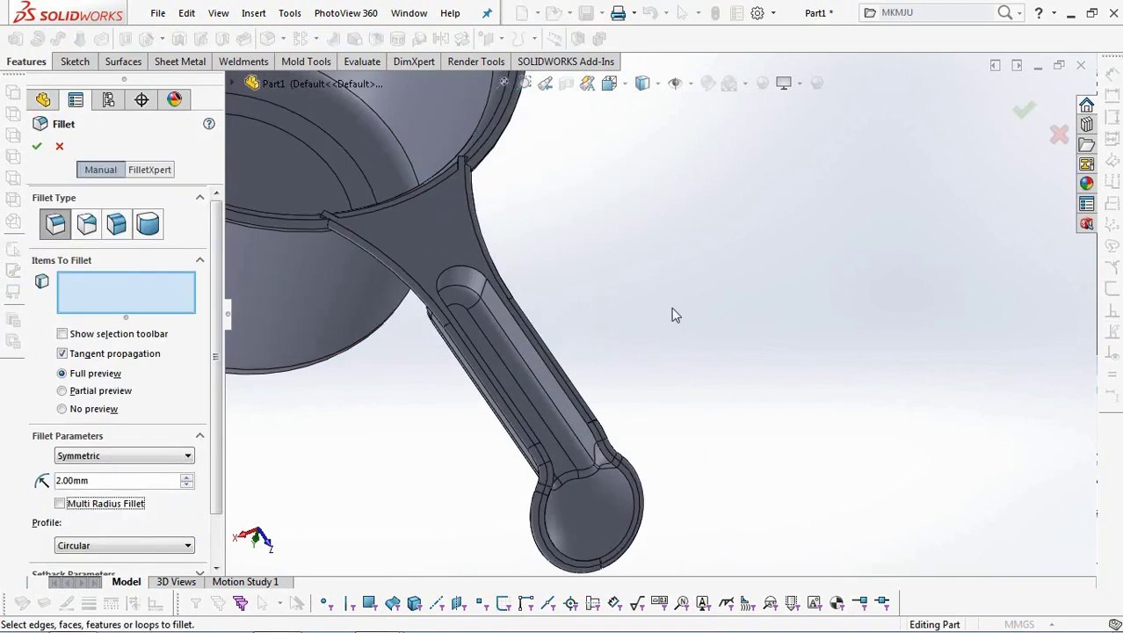
click(472, 269)
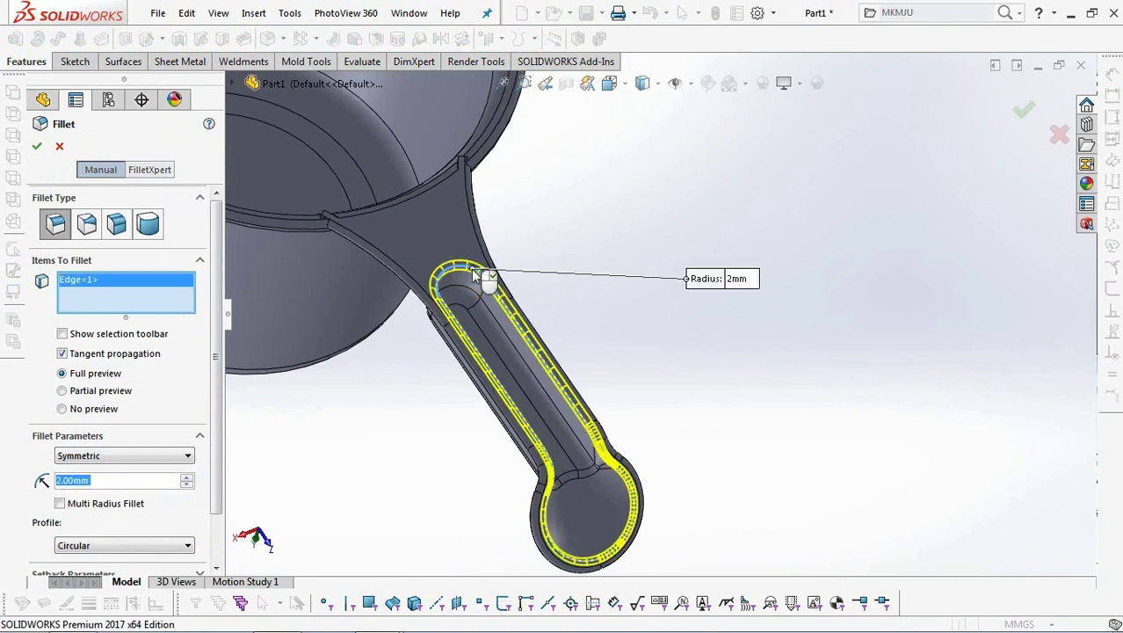
click(1023, 114)
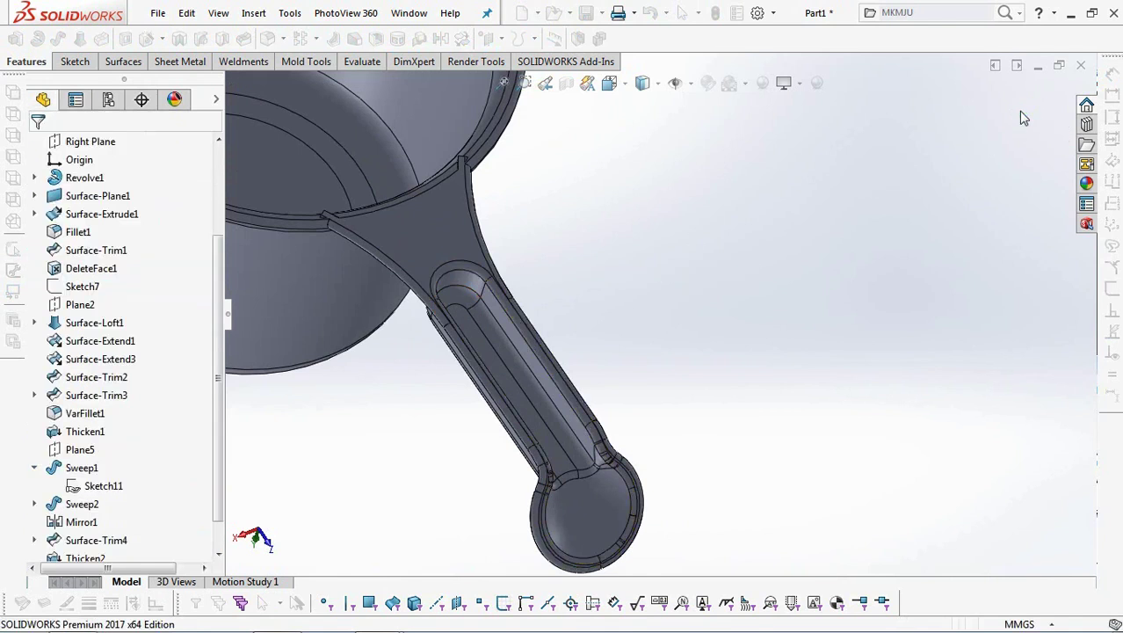
key(f)
middle_drag(438, 387, 426, 446)
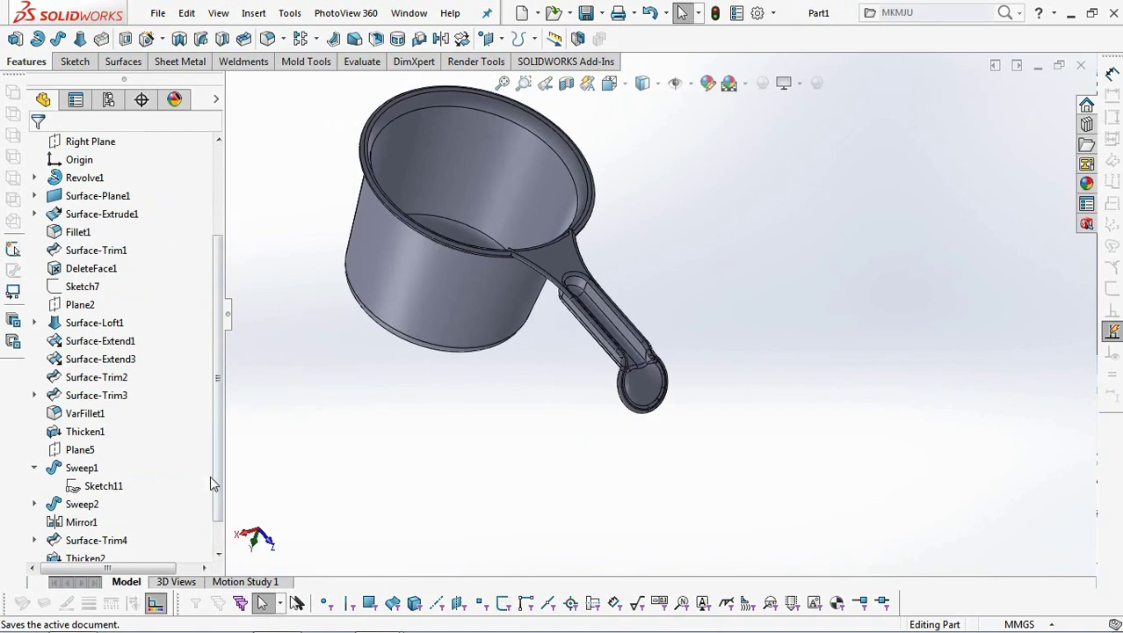
Start Sketch13 on the Right Plane, viewed normal, with the model shown as wireframe
scroll(178, 218, up, 2)
click(88, 232)
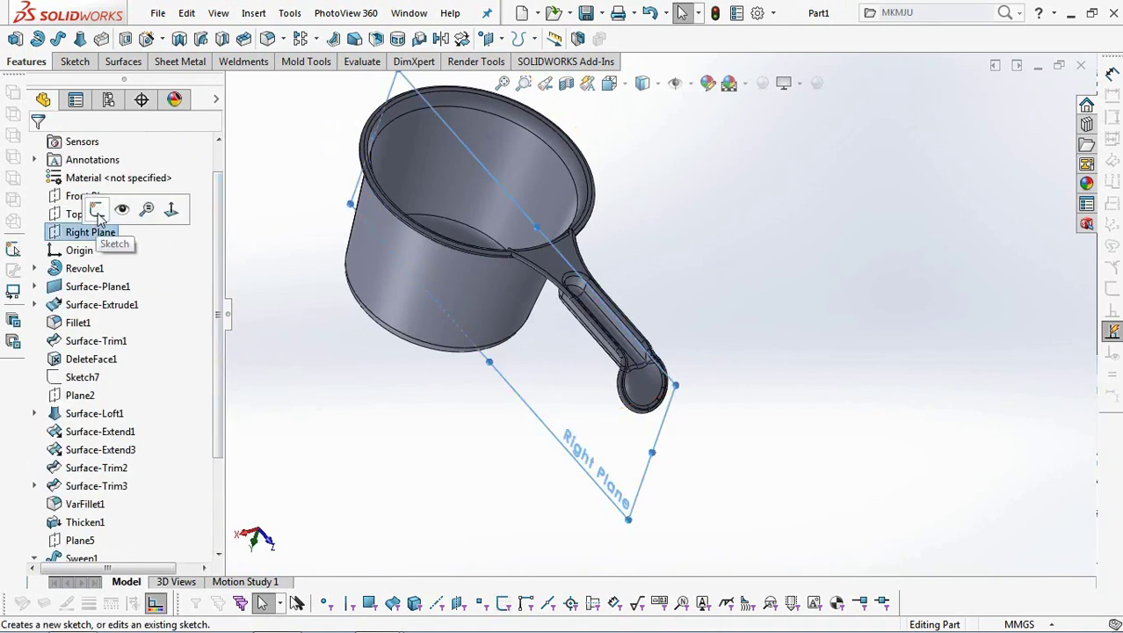
click(93, 210)
key(space)
click(567, 367)
scroll(755, 206, down, 5)
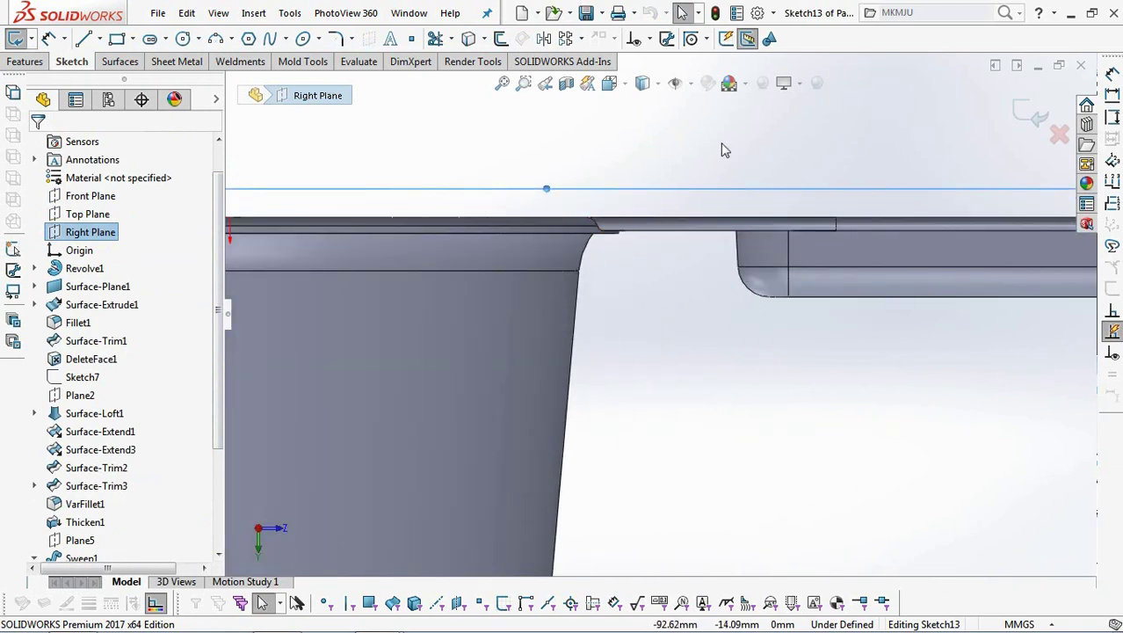
click(647, 83)
click(644, 207)
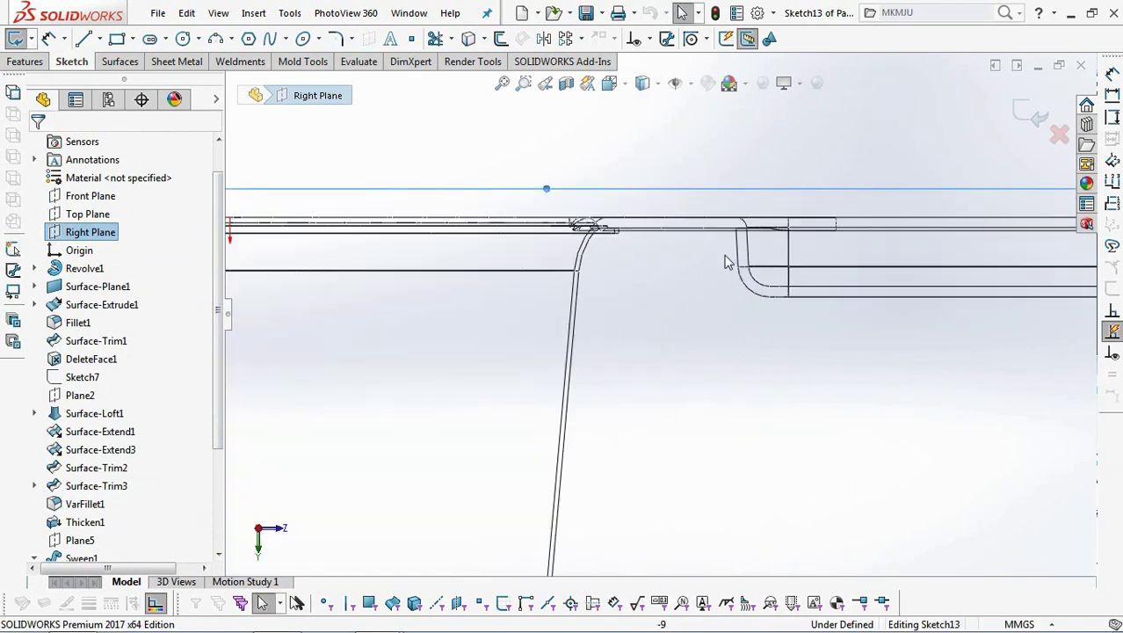
scroll(712, 237, down, 3)
click(518, 179)
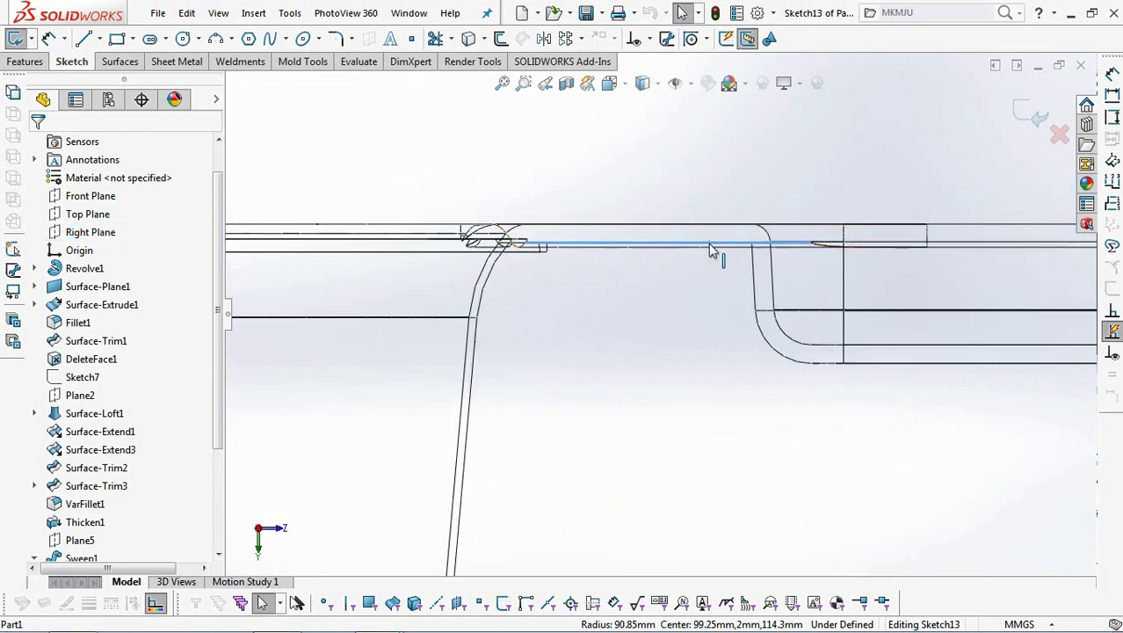
Add a line along the rim edge and draw a horizontal construction centerline
click(470, 46)
click(618, 250)
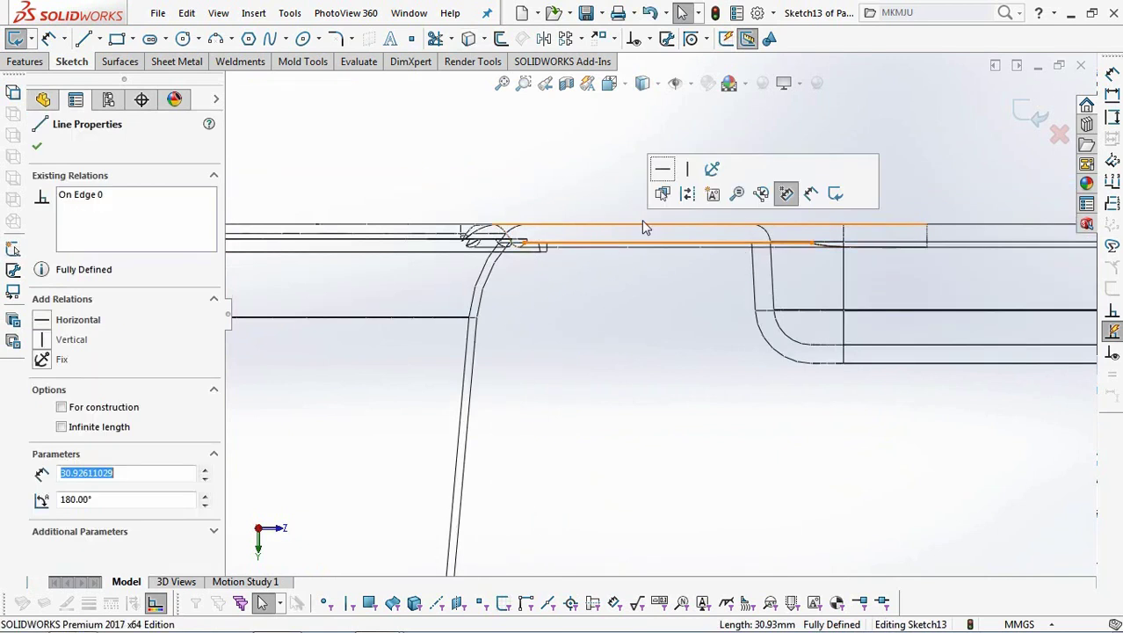
click(650, 193)
scroll(647, 189, up, 2)
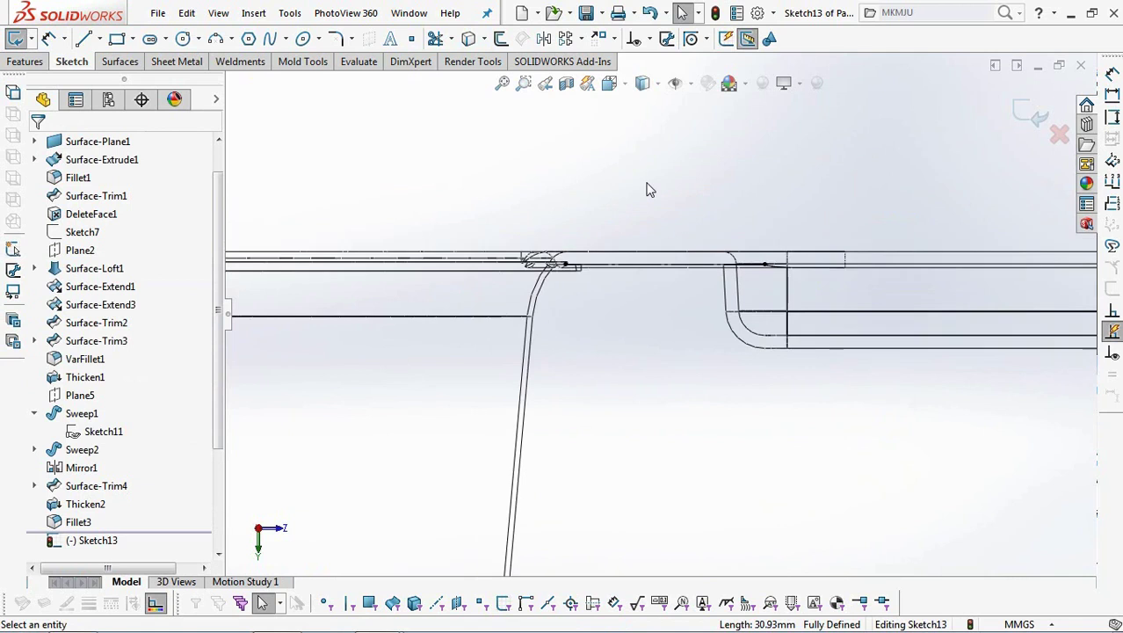
click(101, 39)
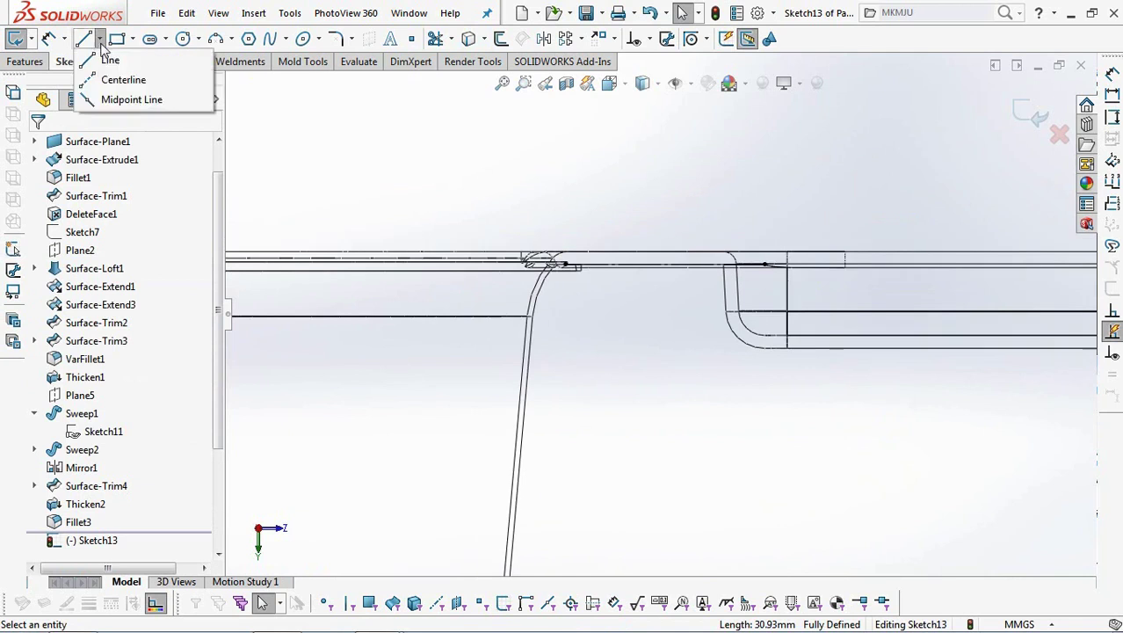
click(115, 77)
scroll(823, 371, down, 2)
click(732, 315)
click(981, 313)
Dimension the centerline 1.20 mm from the lower line
click(49, 38)
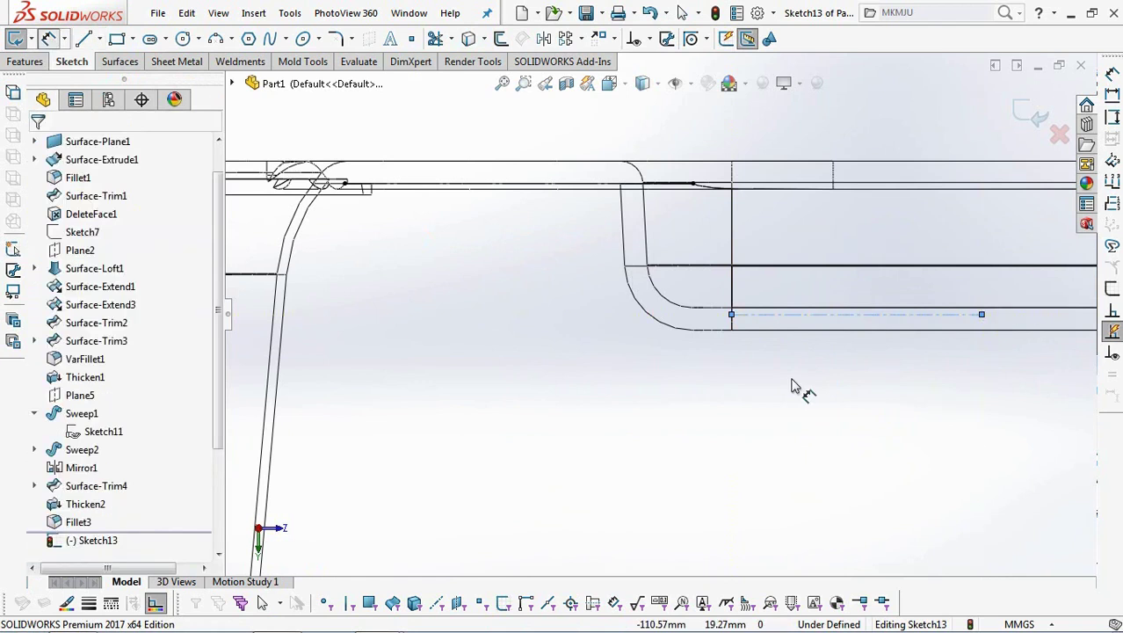
click(830, 314)
click(835, 331)
click(809, 396)
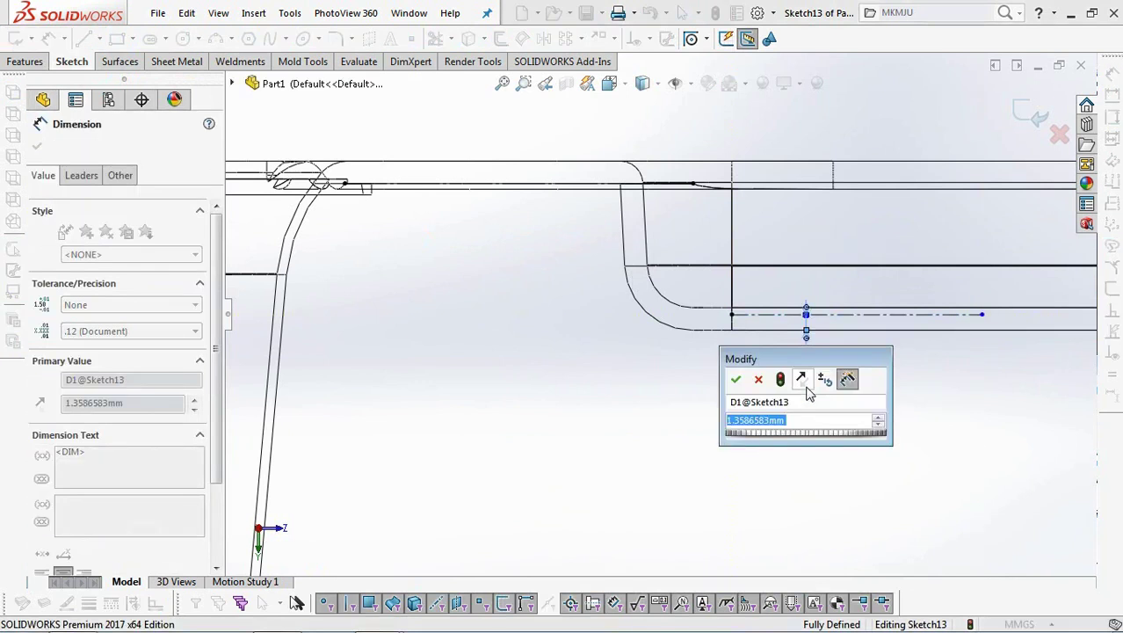
text(1.2)
click(737, 380)
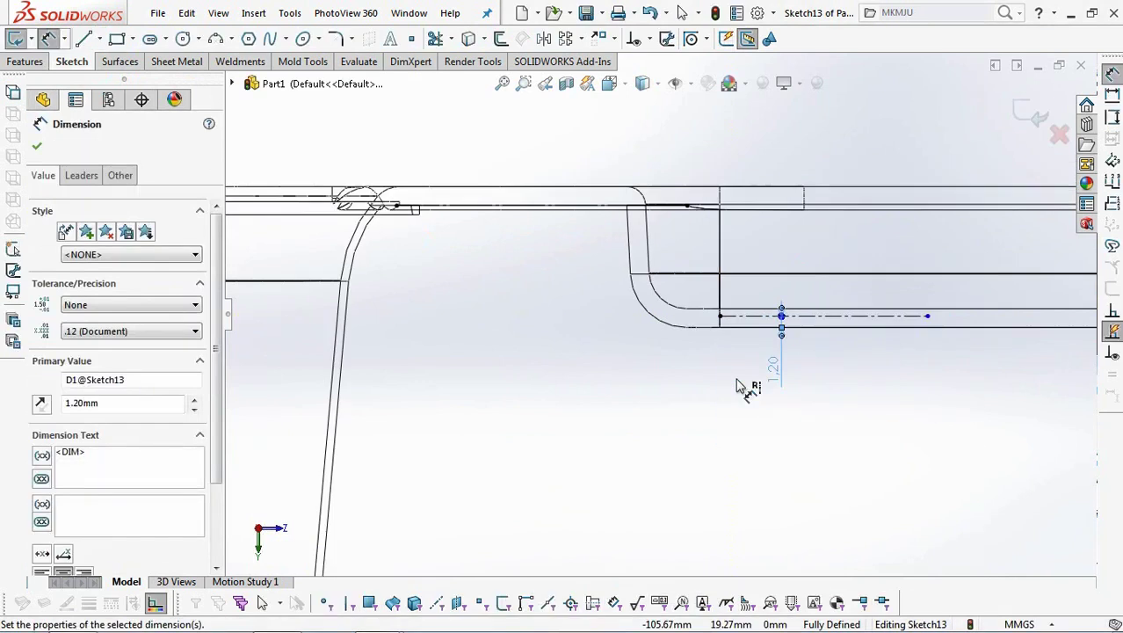
key(Escape)
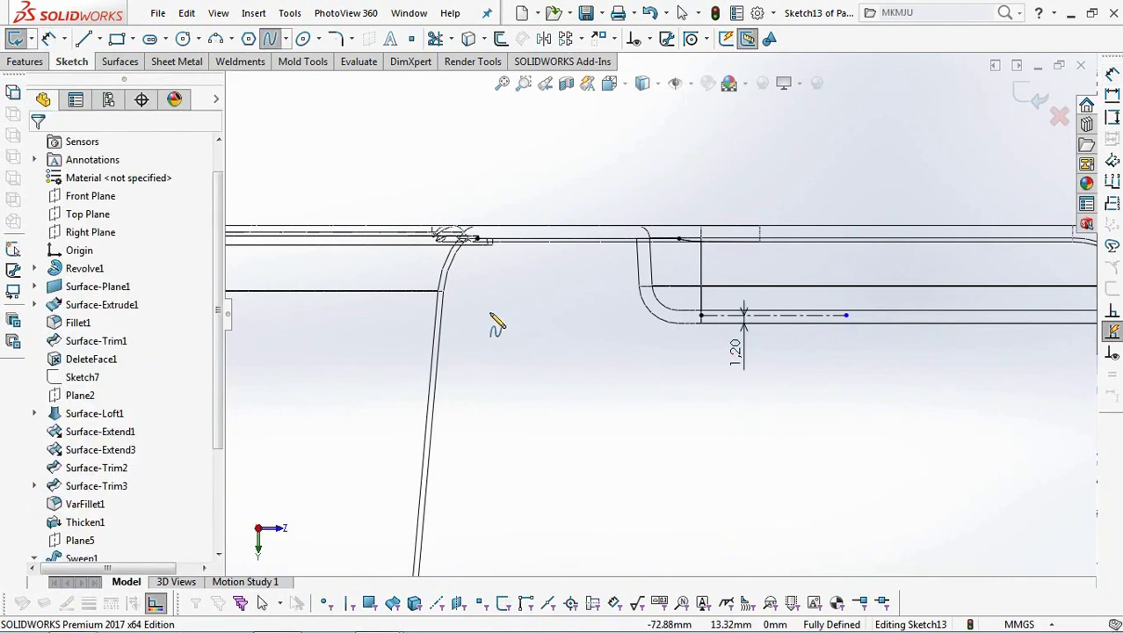
Draw a spline from the centerline end down-left and make it tangent to the line
click(701, 316)
click(383, 447)
right_click(384, 447)
click(420, 459)
click(646, 39)
click(677, 77)
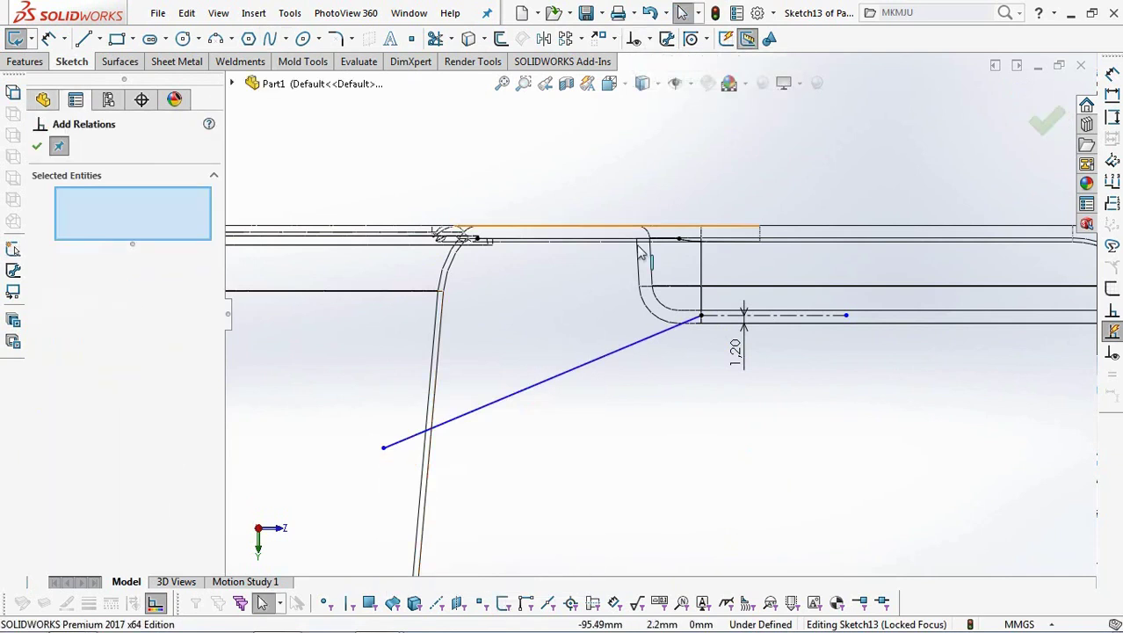
click(666, 330)
click(727, 323)
click(43, 431)
click(37, 147)
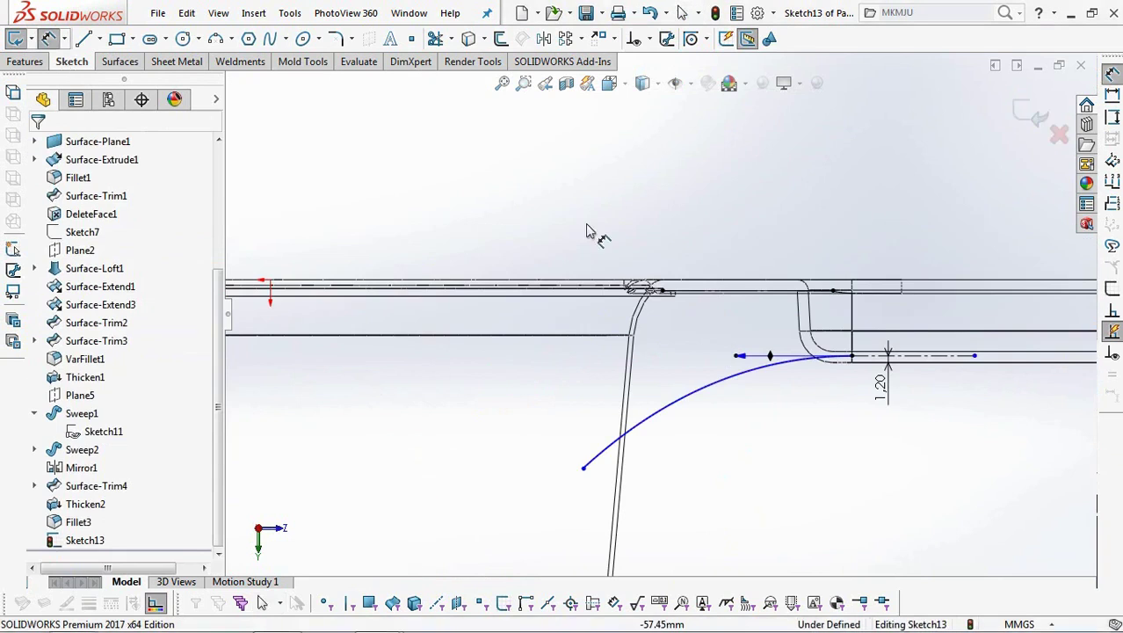
Dimension the spline end 28 mm down and 37 mm across
click(575, 283)
click(583, 467)
click(505, 404)
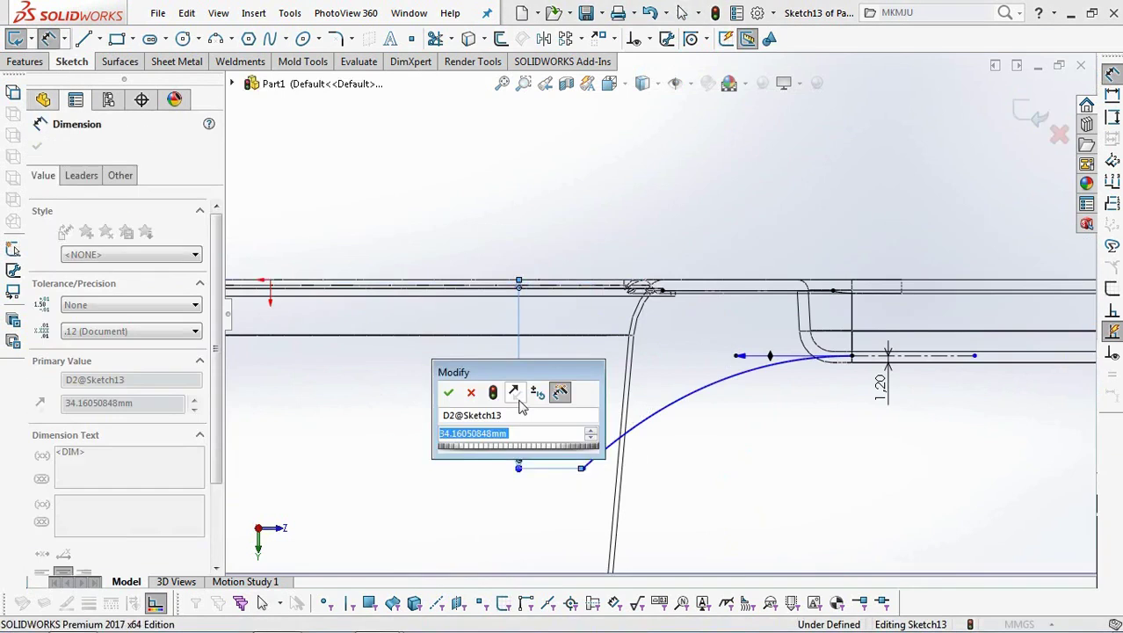
text(28)
click(449, 393)
key(Escape)
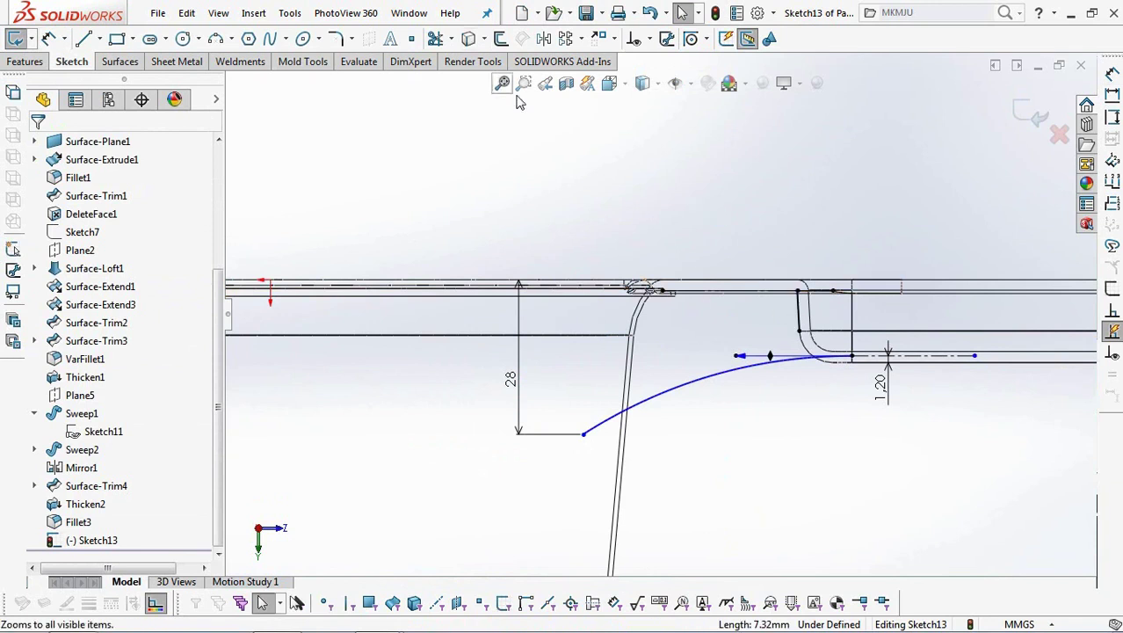
click(801, 321)
key(Escape)
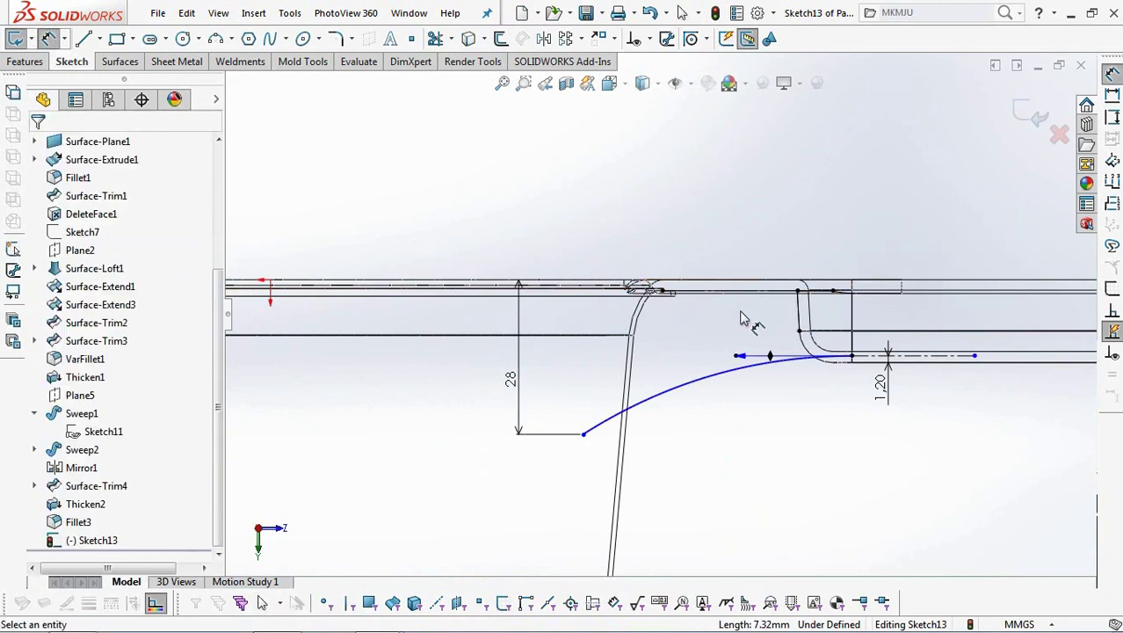
click(797, 291)
click(583, 434)
click(699, 481)
text(37)
key(Return)
Reshape the spline to bulge upward and exit Sketch13
click(675, 404)
drag(652, 397, 650, 372)
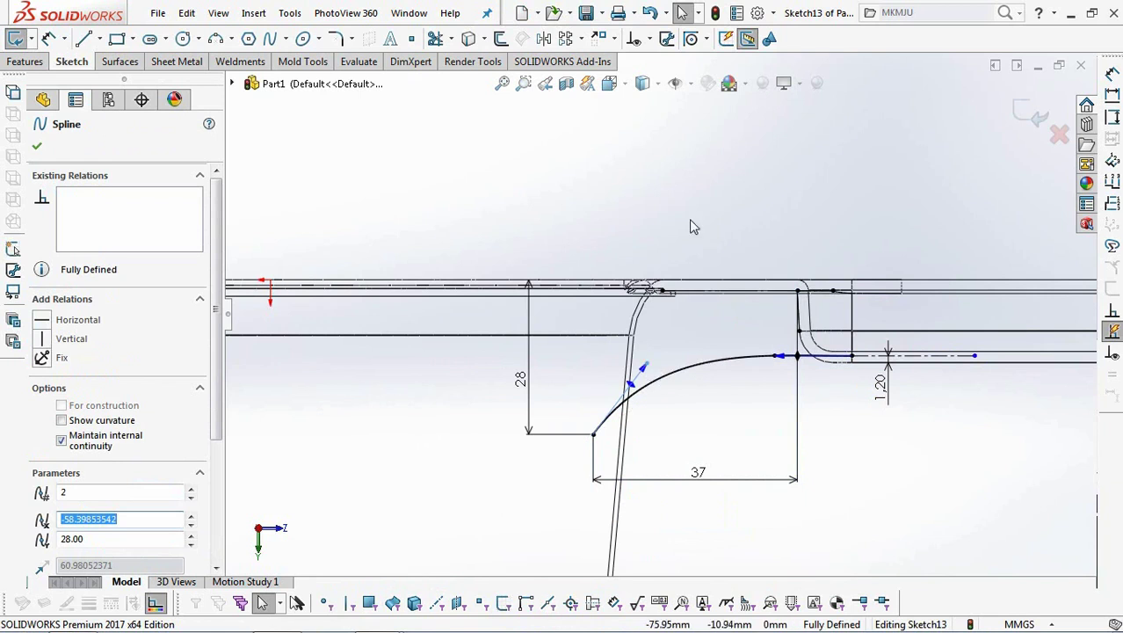
key(Escape)
click(1028, 117)
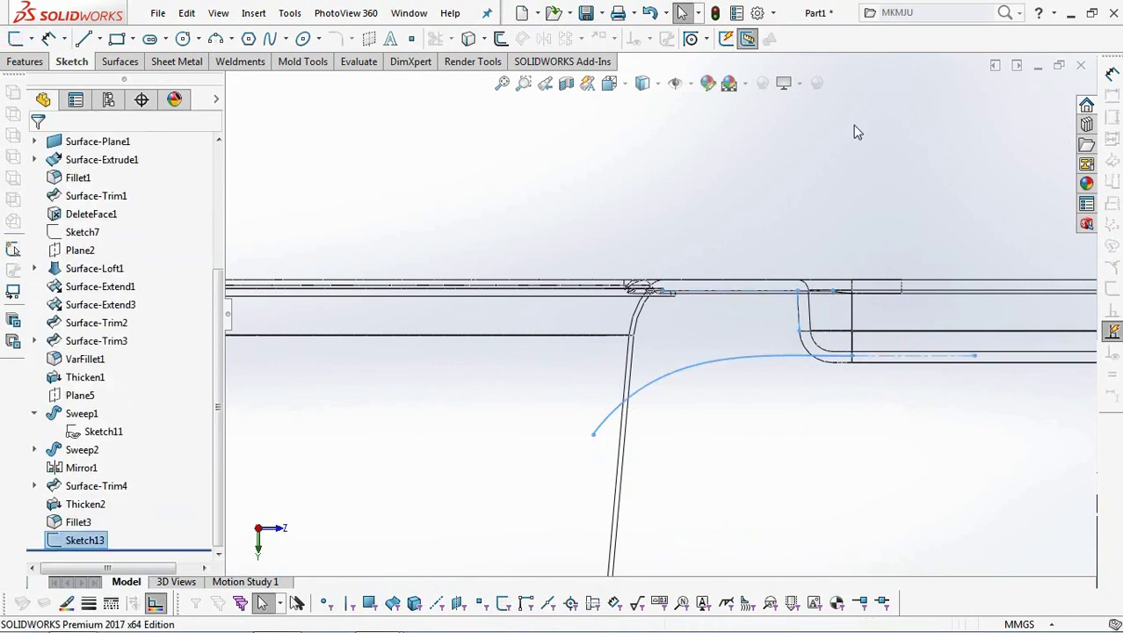
Switch to isometric and extrude Sketch13's spline into a 60 mm mid-plane surface
click(642, 83)
click(644, 141)
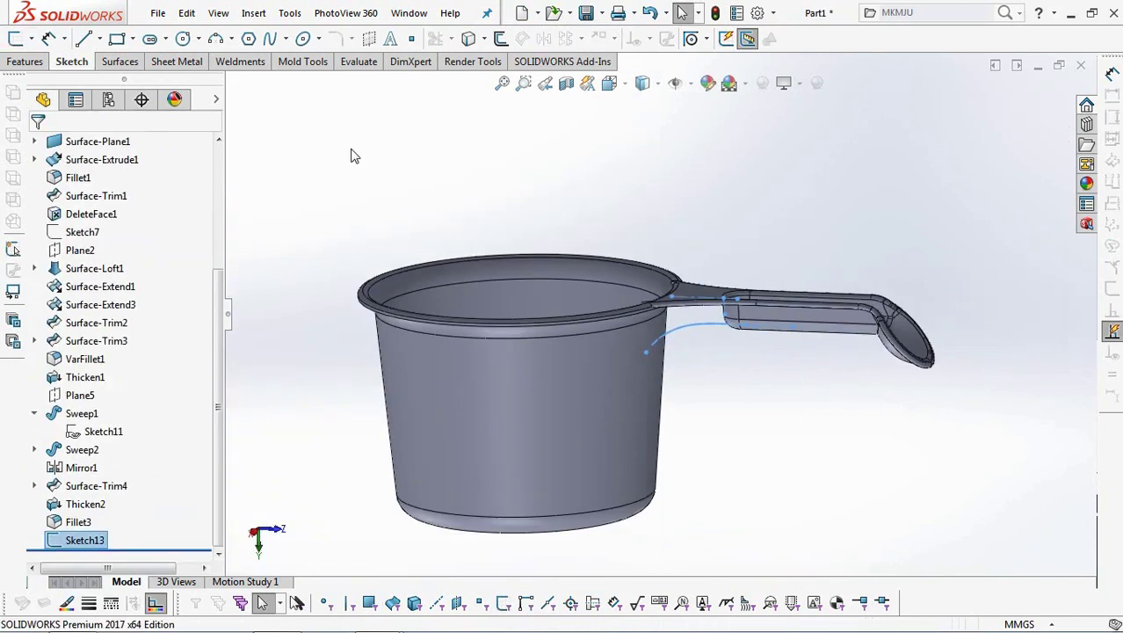
click(121, 64)
click(15, 39)
click(132, 243)
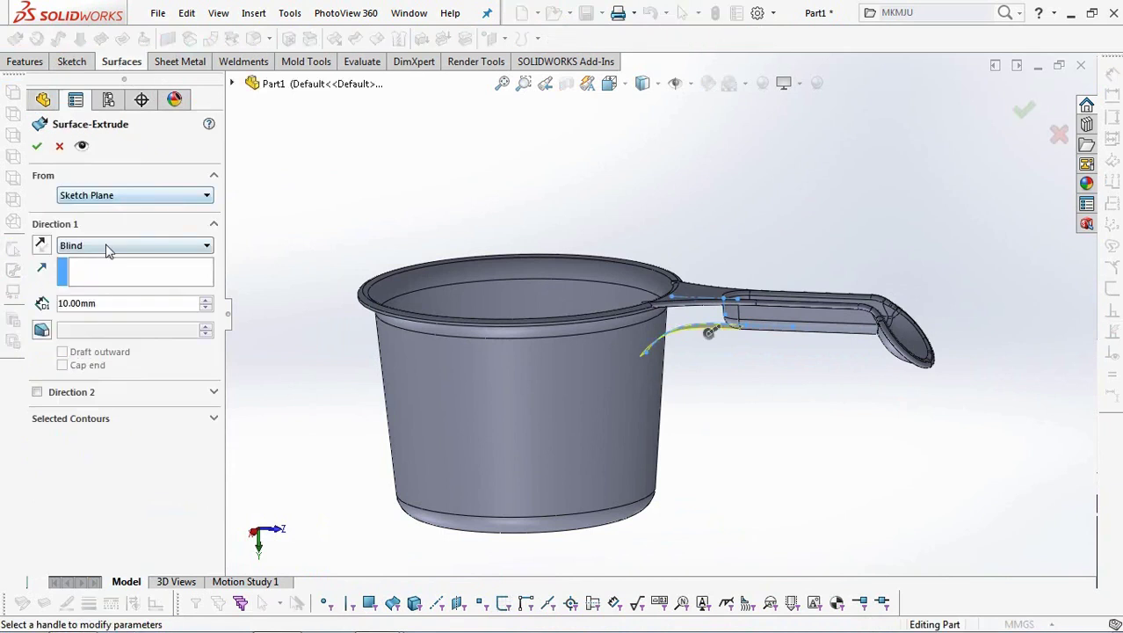
click(114, 327)
text(60)
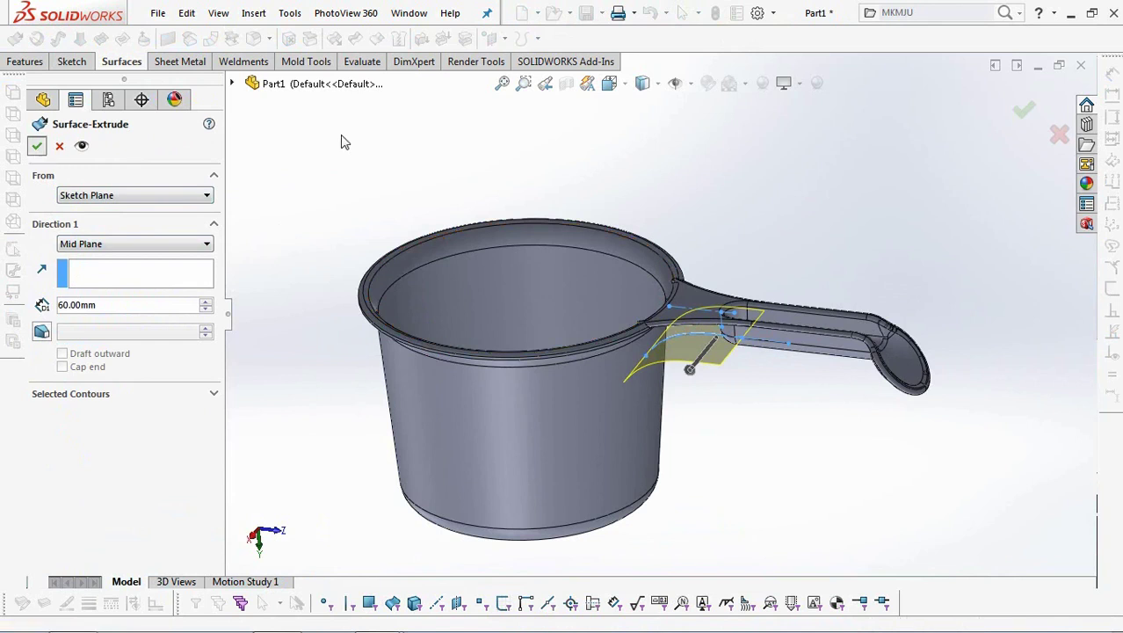
click(37, 146)
mouse_move(691, 518)
middle_down()
mouse_move(732, 396)
mouse_move(729, 292)
middle_up()
scroll(697, 279, down, 5)
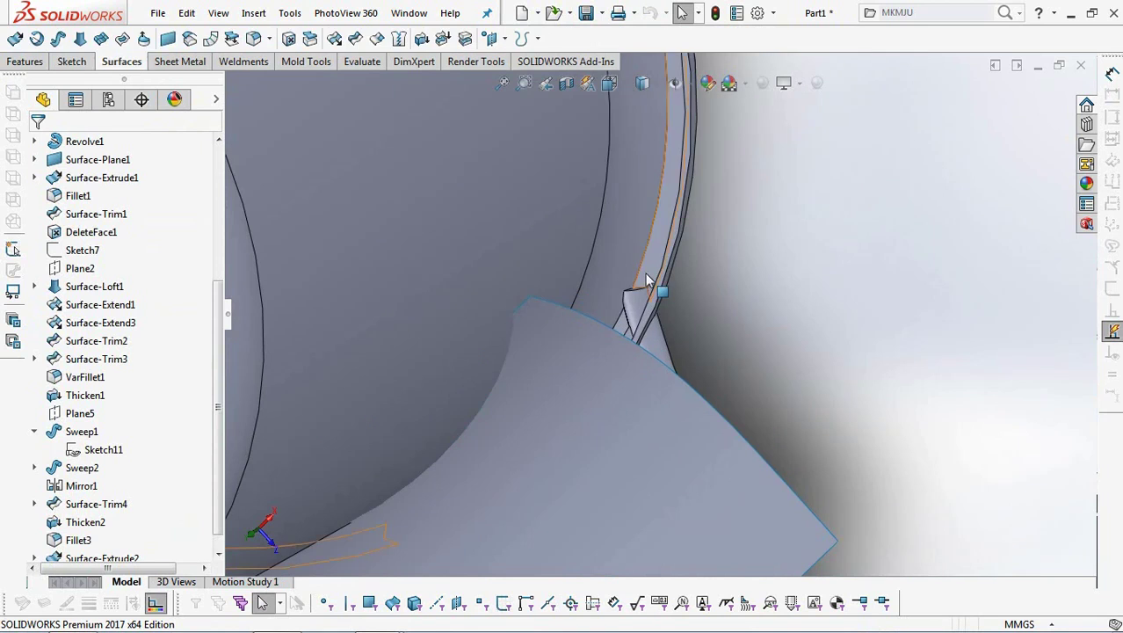
Start a new sketch on the face and view it Normal To
click(658, 251)
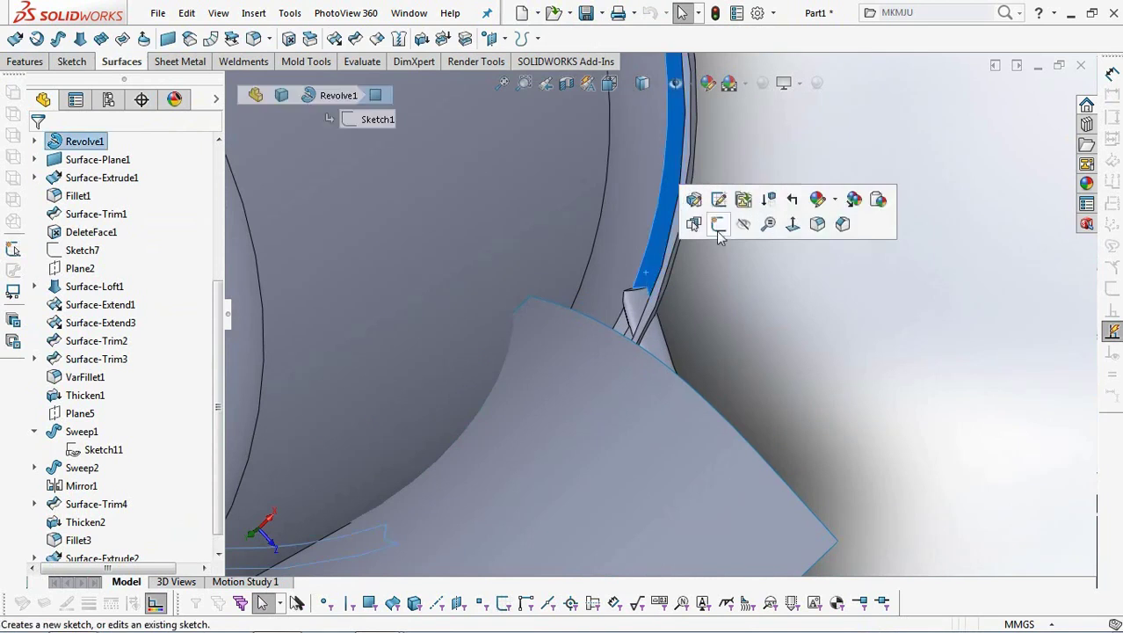
click(719, 225)
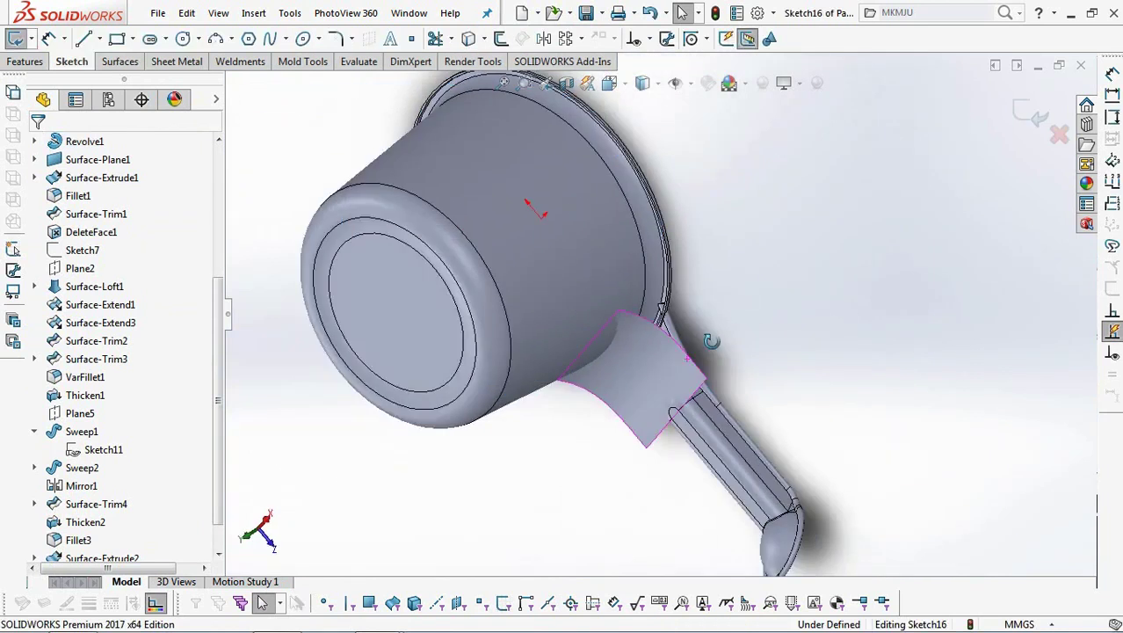
click(610, 83)
click(723, 292)
scroll(725, 358, down, 5)
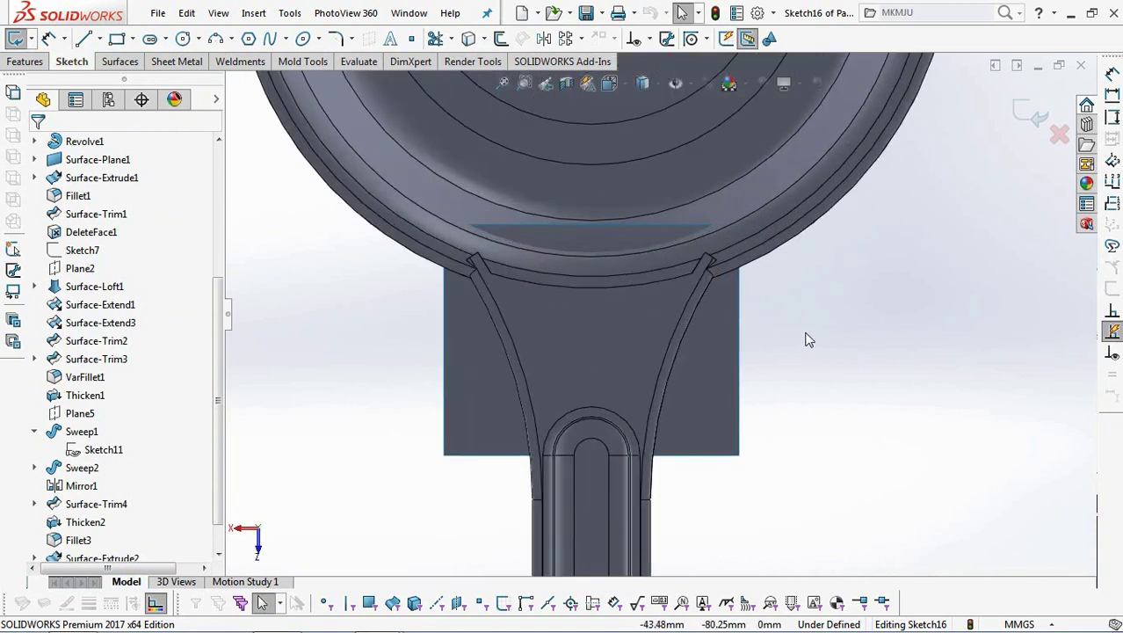
Offset the handle rib edge chain 4.50 mm to the outside of the rib
click(501, 37)
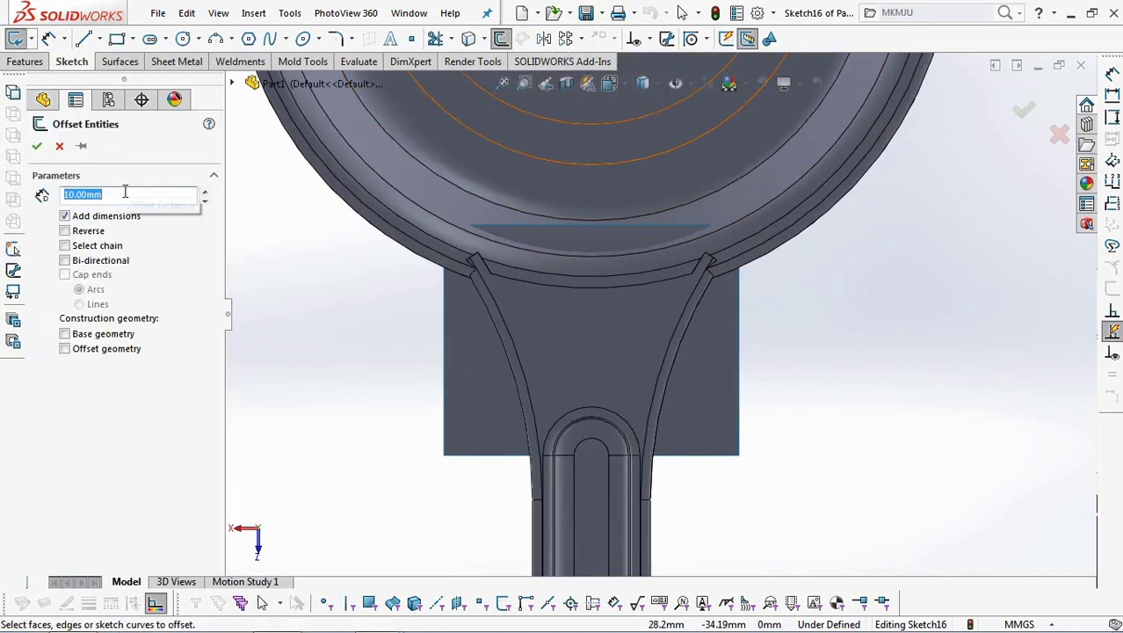
text(1)
key(Return)
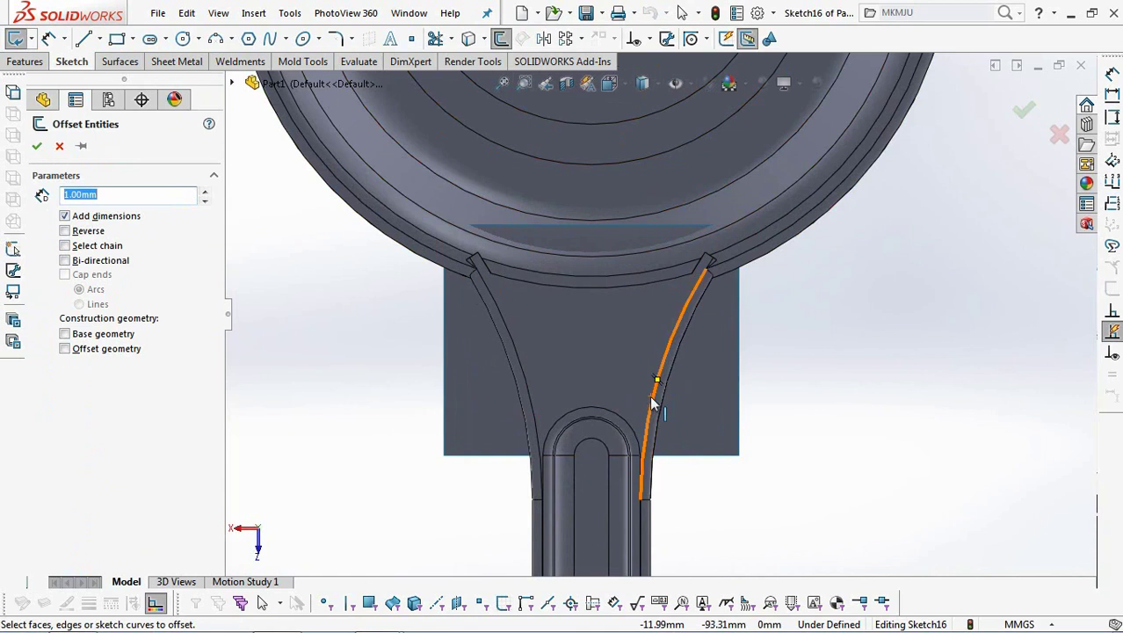
click(652, 401)
scroll(712, 281, up, 2)
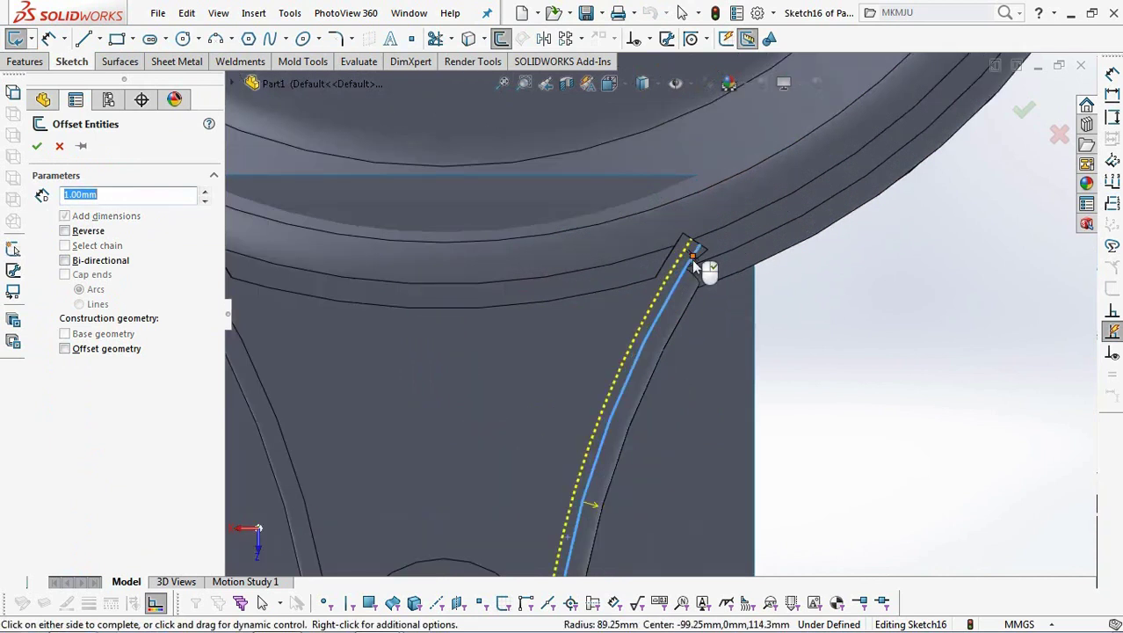
click(691, 259)
click(36, 149)
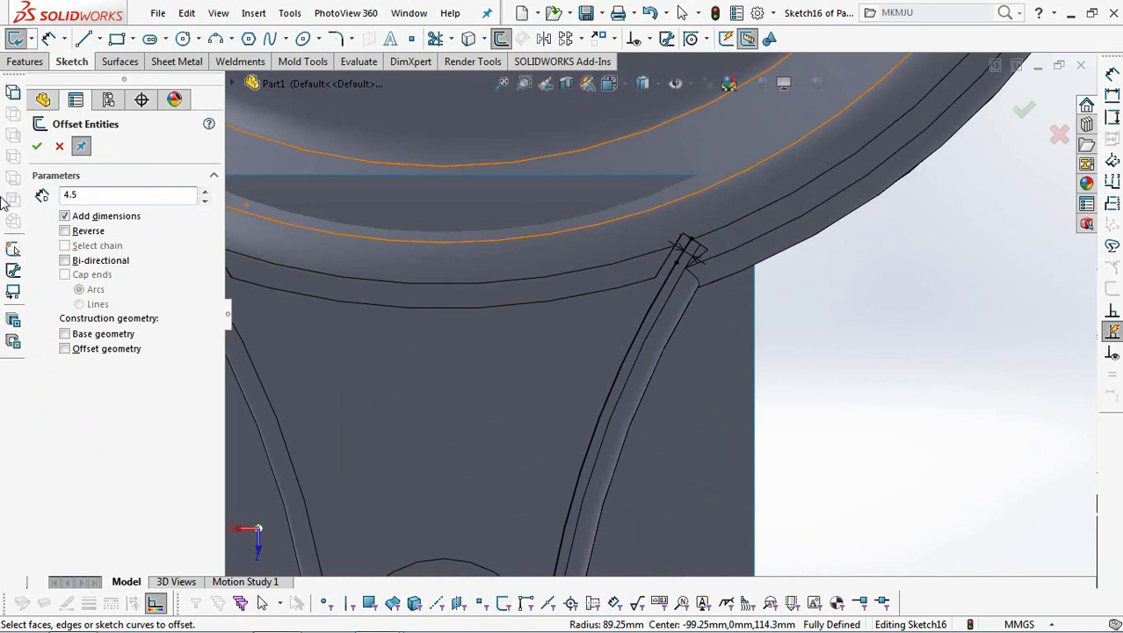
scroll(673, 304, down, 2)
click(677, 283)
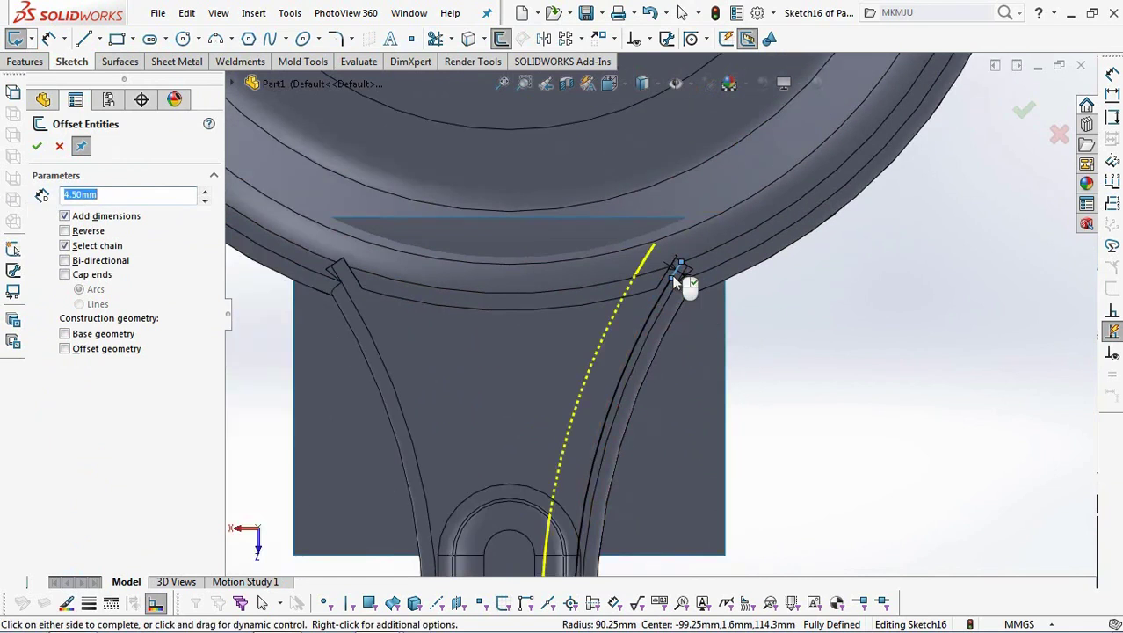
scroll(675, 281, down, 2)
click(1022, 116)
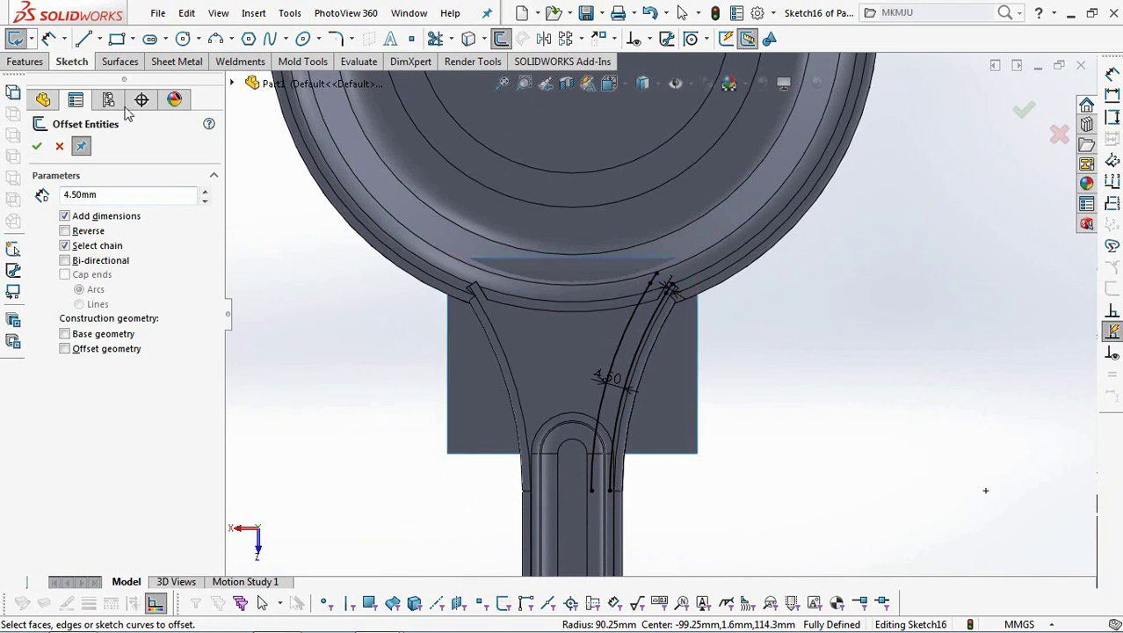
click(36, 146)
Draw short lines joining the offset curve ends to close the profile
click(84, 39)
scroll(609, 512, up, 2)
click(589, 465)
click(617, 465)
scroll(663, 188, down, 4)
click(593, 212)
click(663, 257)
right_click(666, 256)
click(695, 267)
scroll(878, 194, up, 2)
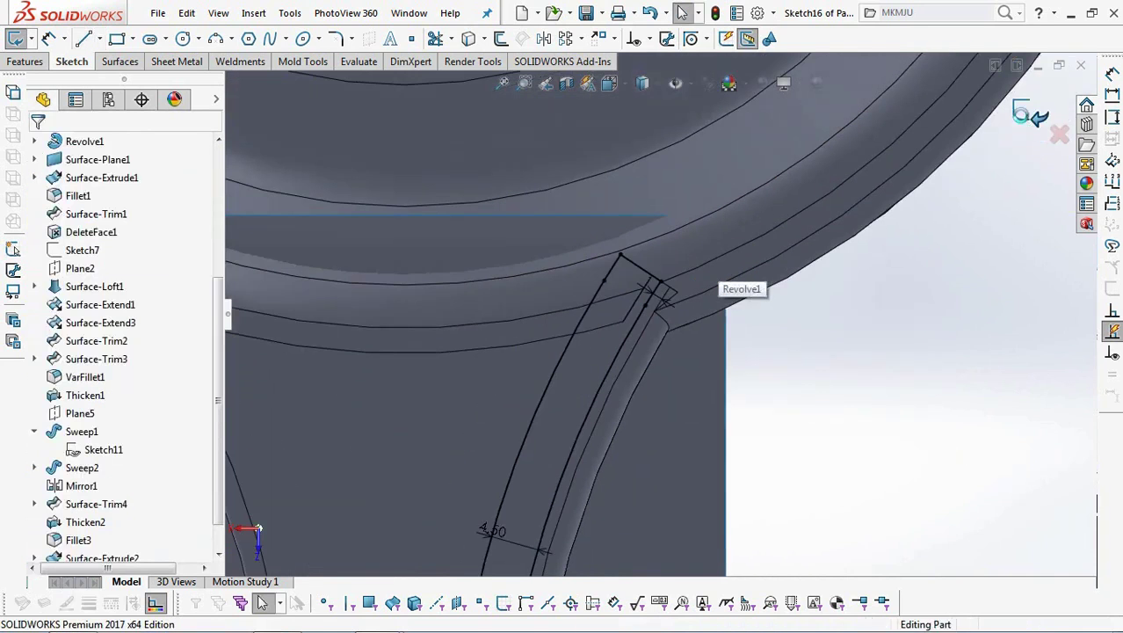
Exit Sketch16 and start a new sketch on the handle face
click(1019, 111)
key(z)
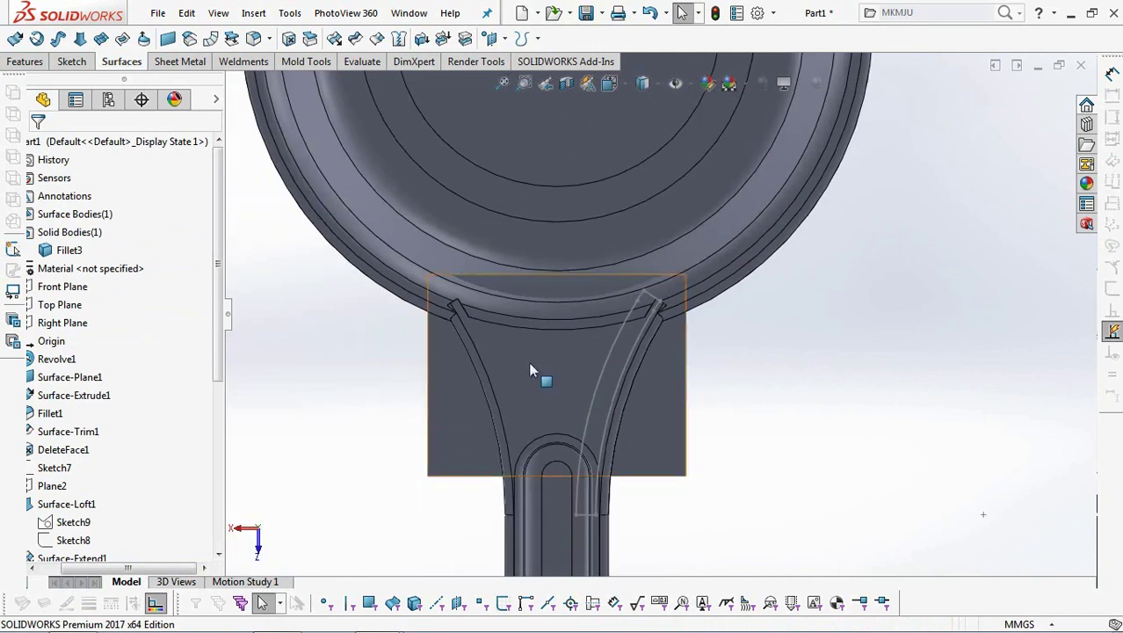
click(554, 371)
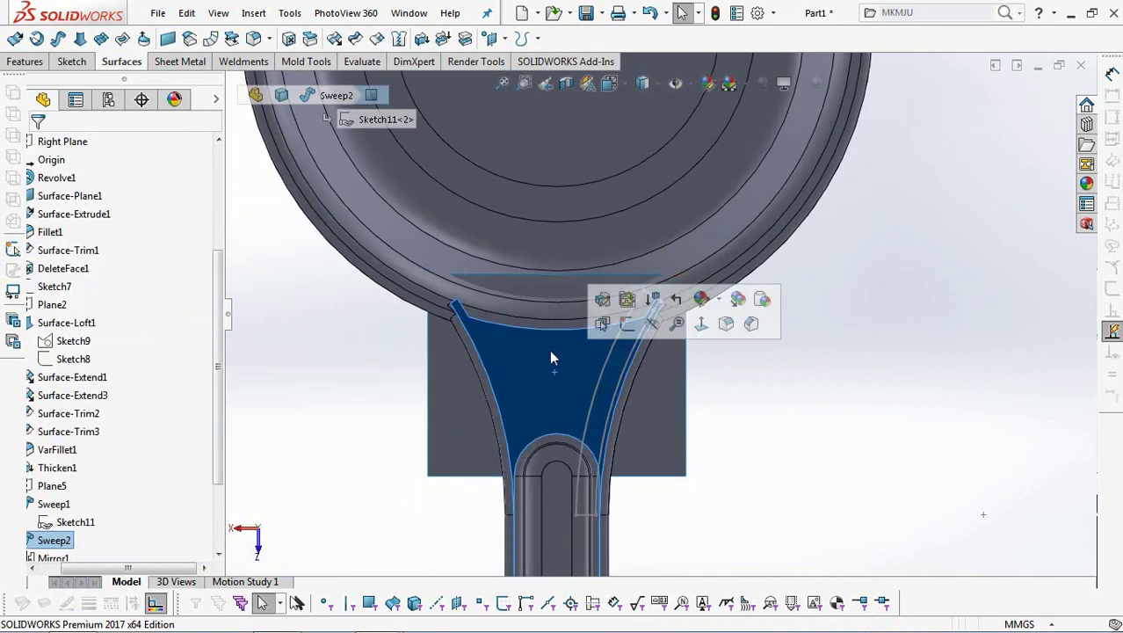
click(638, 328)
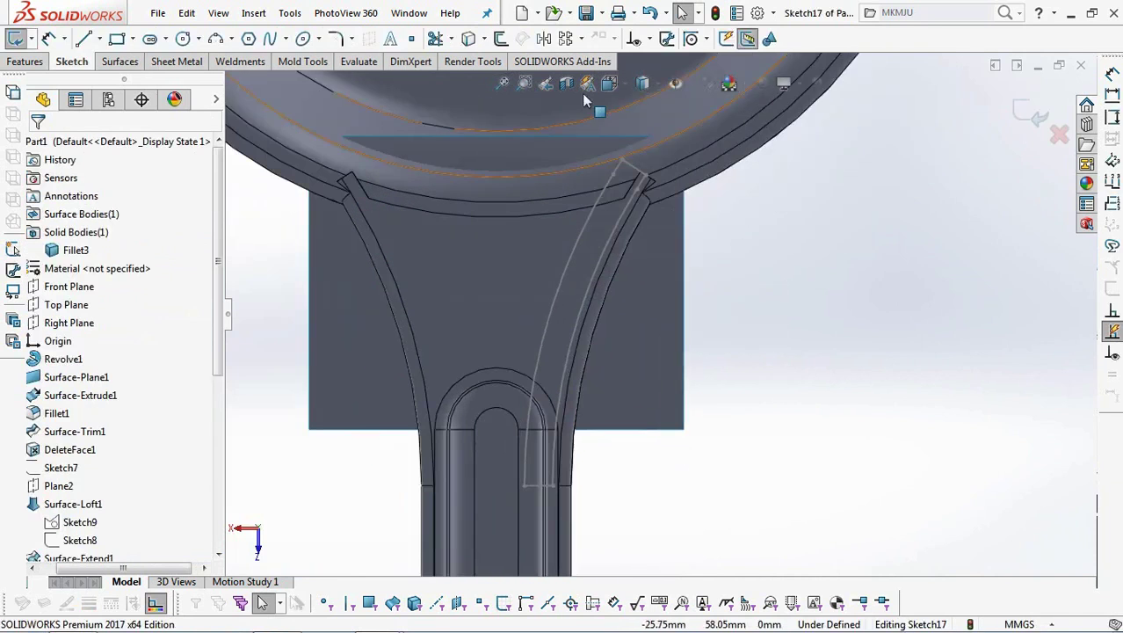
Offset the rib curve 1.25 mm, reversed to the other side
click(500, 41)
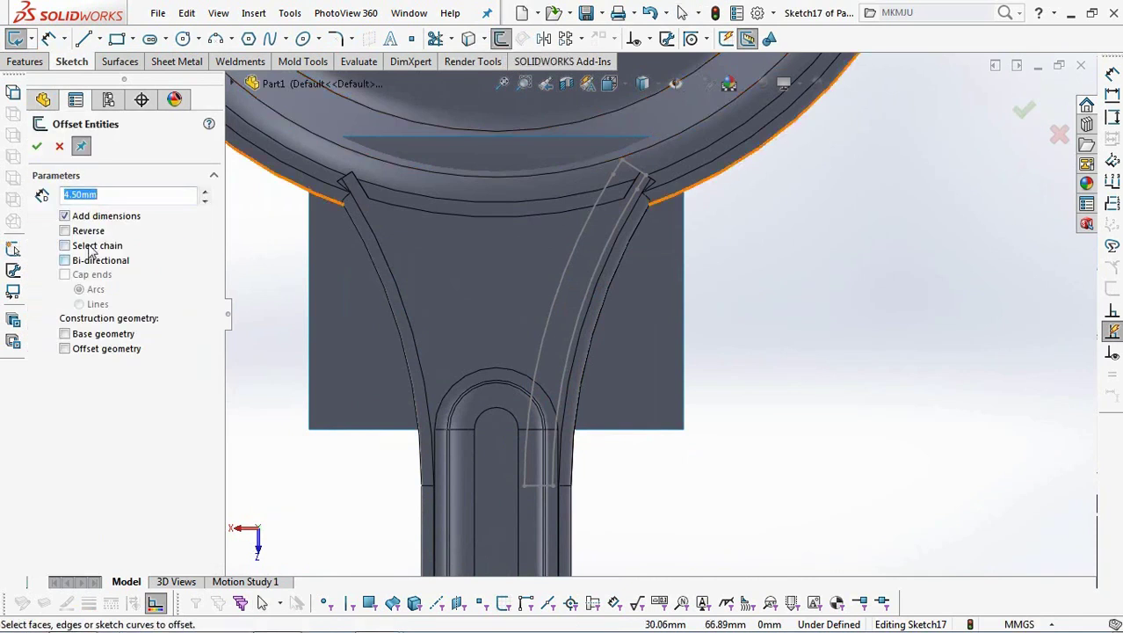
text(1)
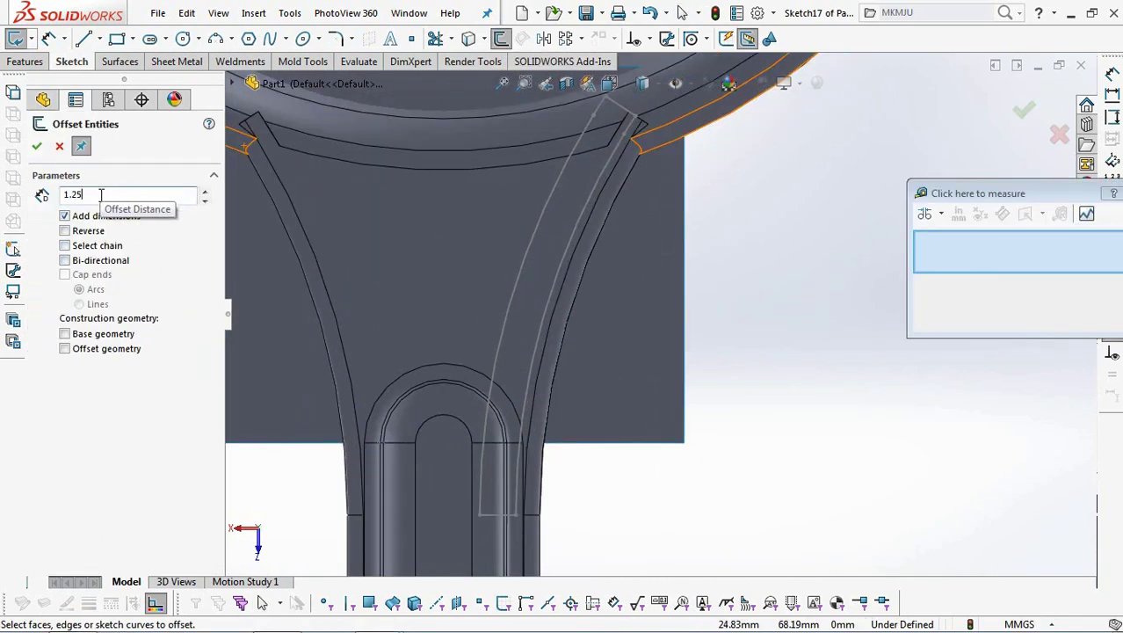
click(514, 501)
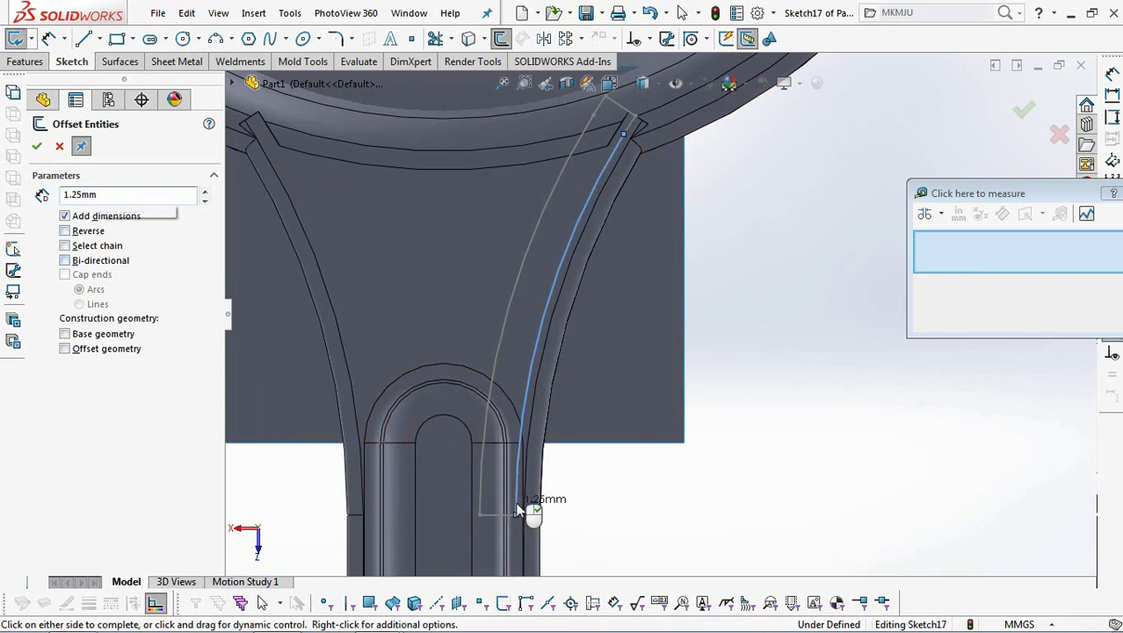
click(629, 125)
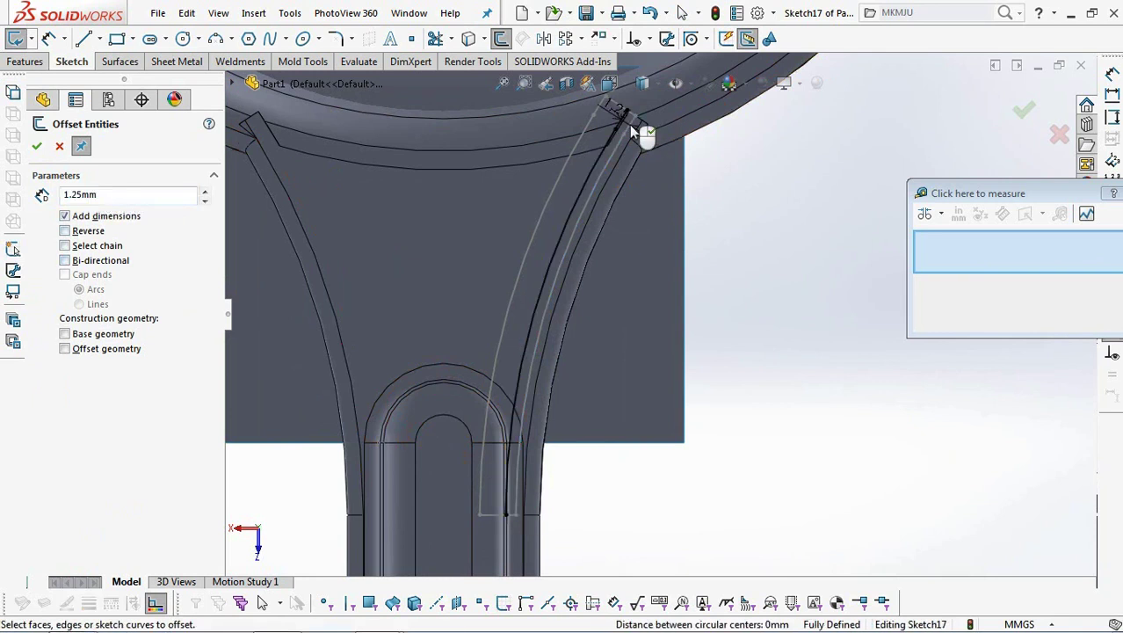
click(478, 500)
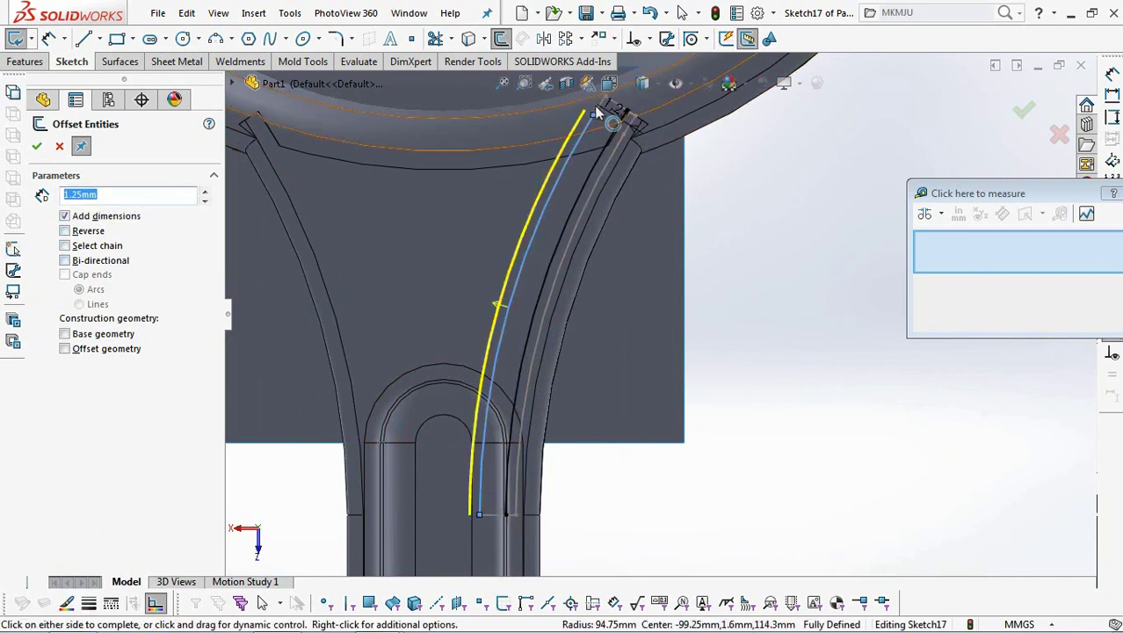
click(65, 231)
click(36, 146)
Cap the top and bottom ends of the offset strip with short lines
click(84, 38)
scroll(541, 227, down, 5)
drag(540, 227, 564, 247)
scroll(609, 253, up, 5)
scroll(608, 486, down, 5)
drag(558, 434, 595, 435)
click(594, 434)
right_click(751, 442)
click(769, 446)
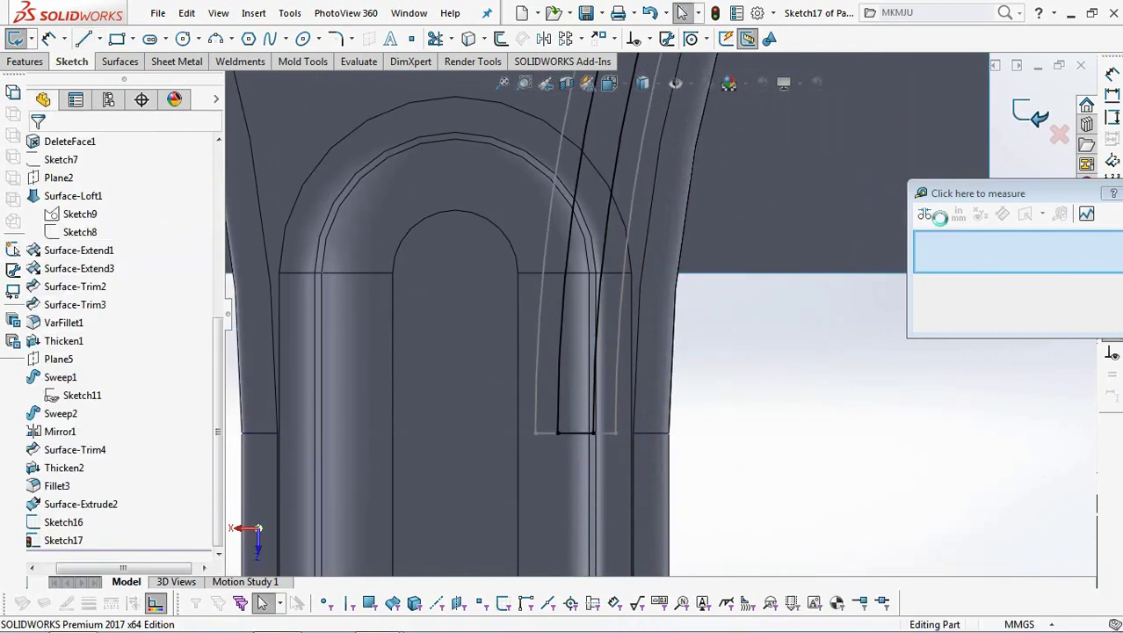
Project Sketch17 onto the extruded surface sheet as Split Line1
mouse_move(834, 378)
middle_down()
mouse_move(803, 319)
mouse_move(786, 334)
middle_up()
click(58, 549)
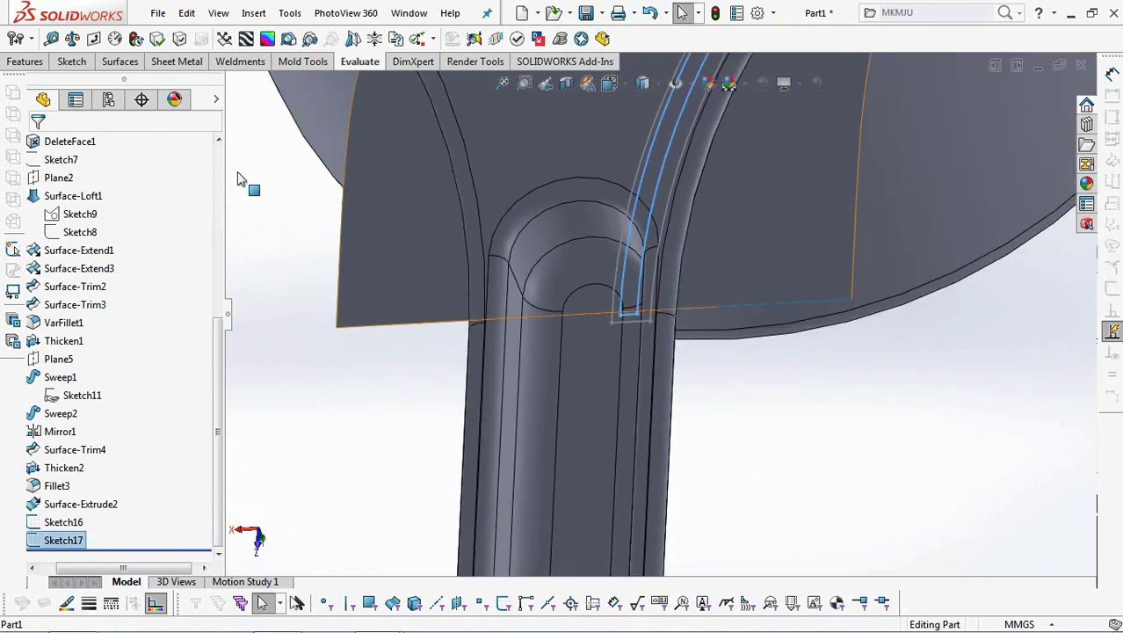
click(120, 62)
click(524, 41)
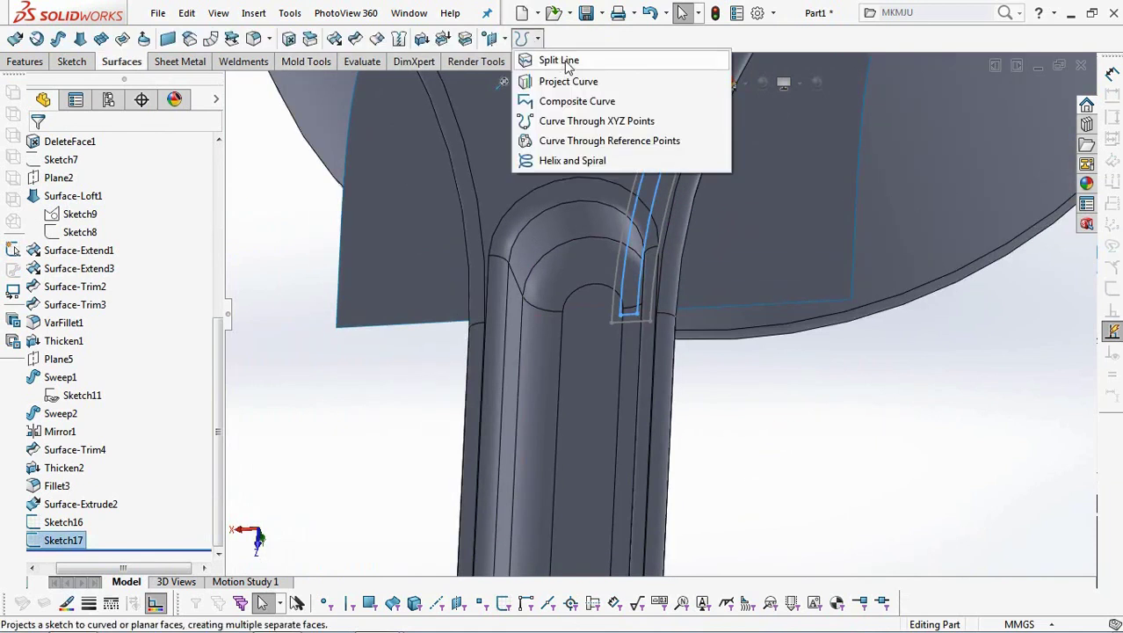
click(564, 55)
click(714, 245)
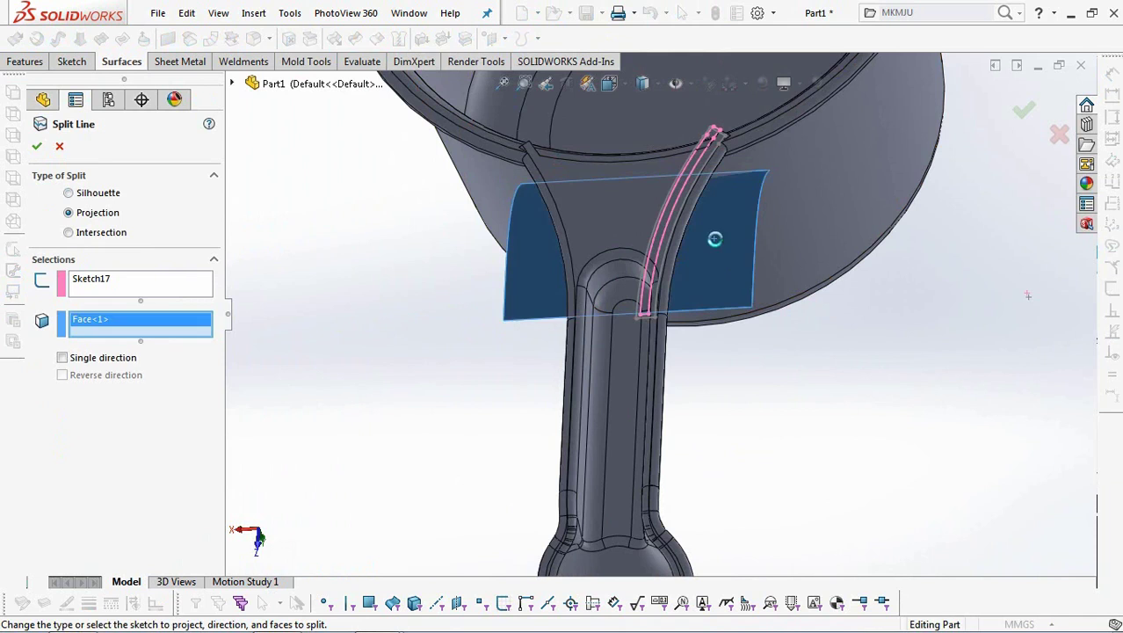
right_click(715, 238)
middle_drag(885, 431, 405, 233)
Delete the surrounding surface face, leaving only the narrow curved strip
click(288, 40)
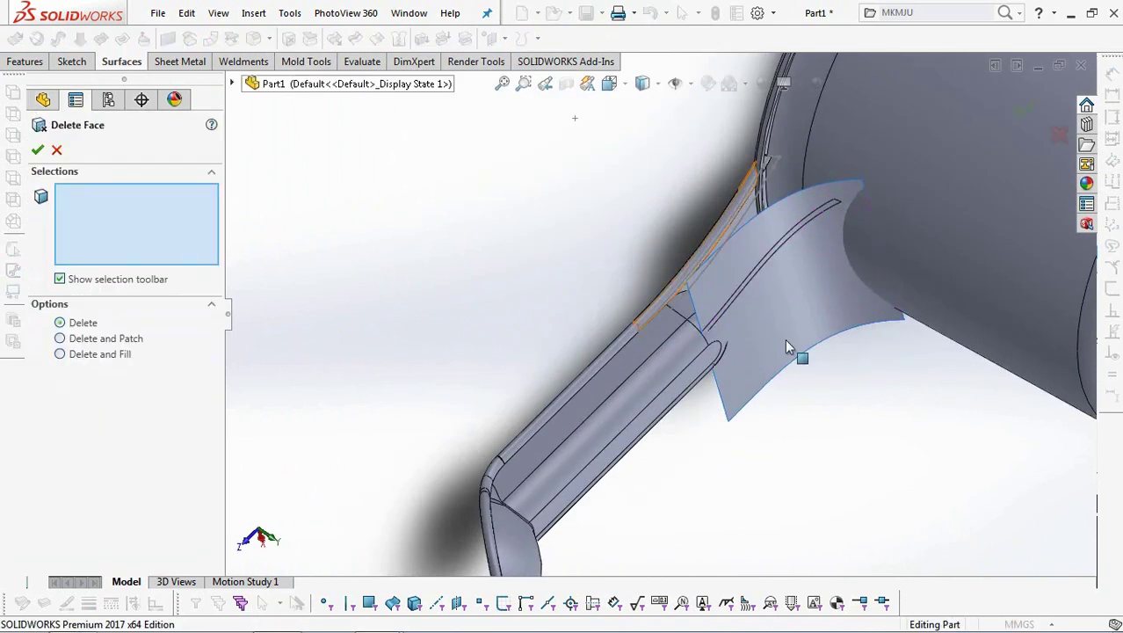
click(793, 323)
key(Return)
middle_drag(791, 320, 772, 360)
scroll(772, 318, down, 3)
middle_drag(773, 317, 635, 194)
key(Escape)
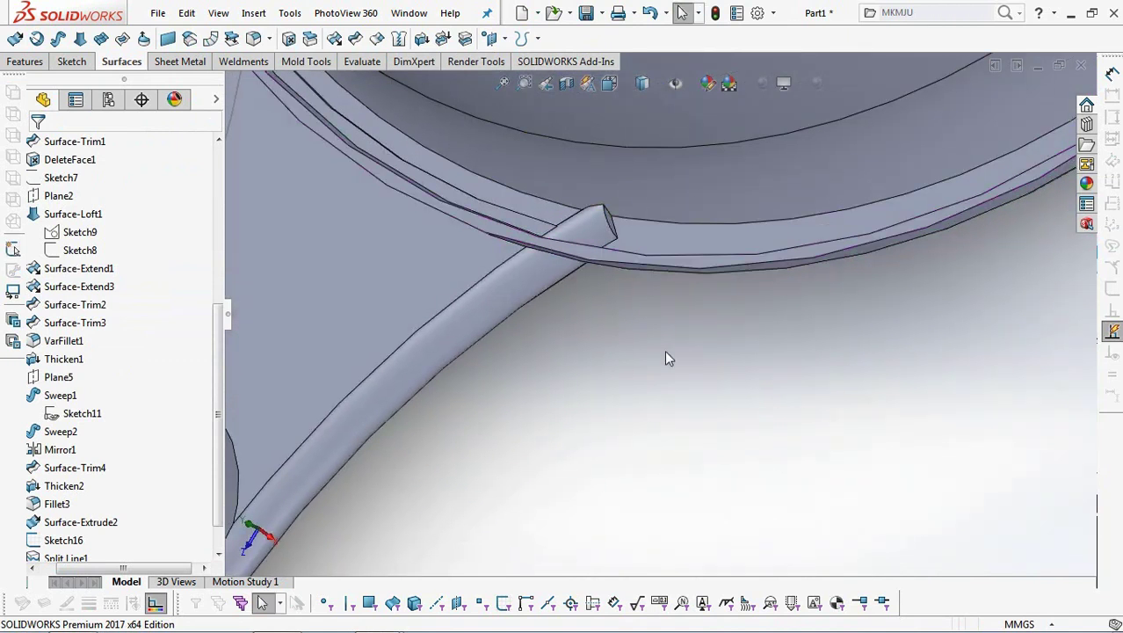
Delete and patch the faces of the rib end protruding through the rim
click(288, 38)
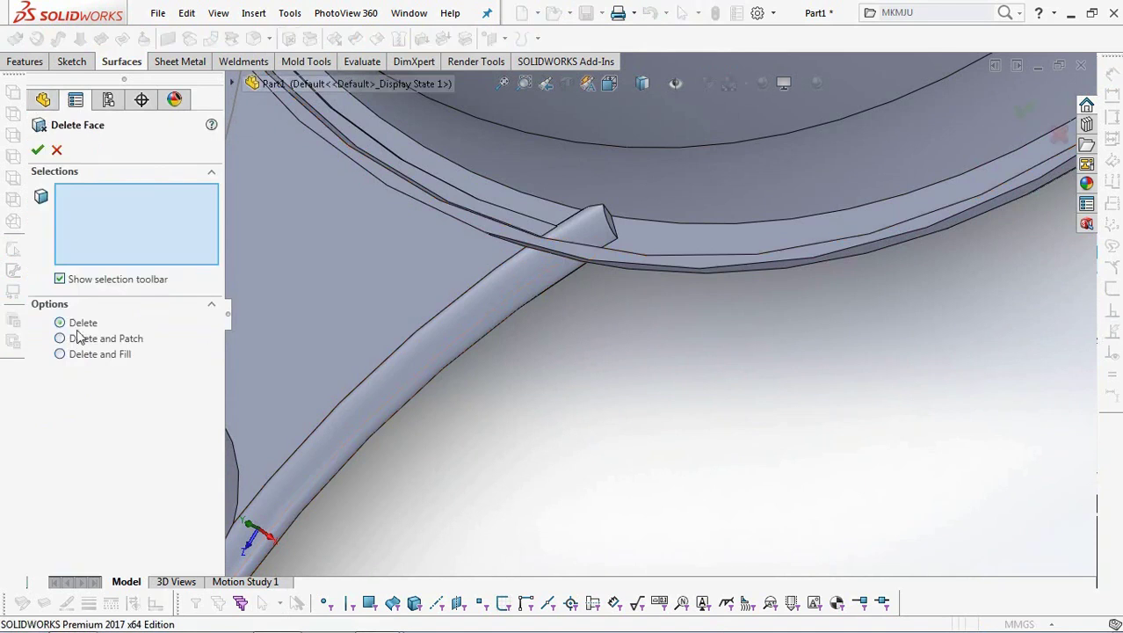
scroll(621, 251, down, 2)
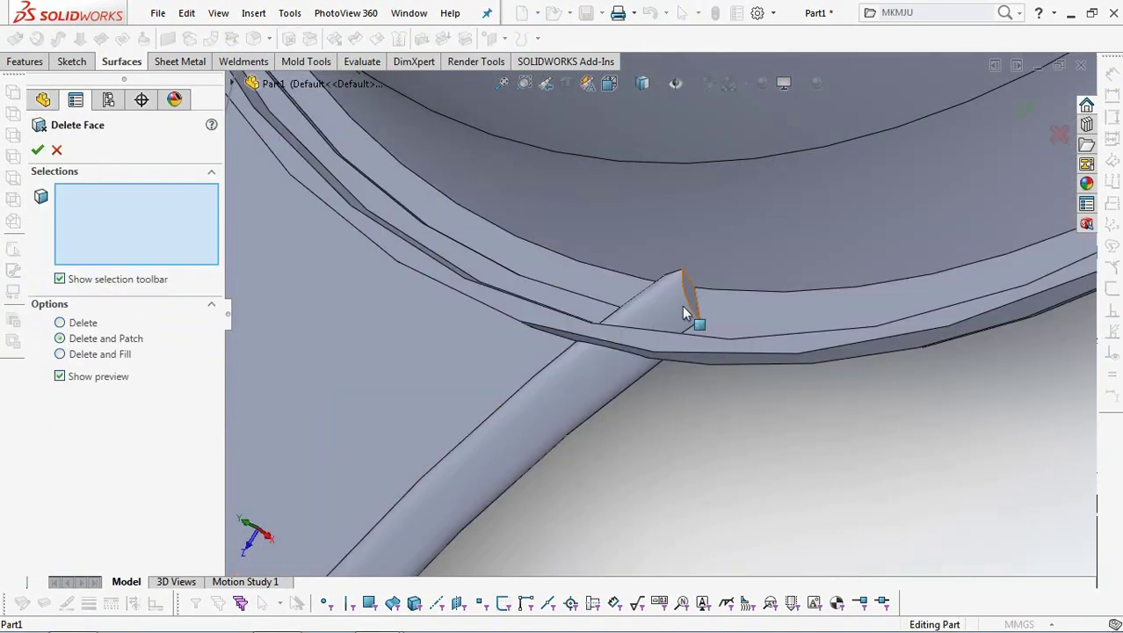
click(688, 315)
click(675, 304)
middle_drag(677, 306, 609, 296)
click(609, 296)
scroll(521, 226, down, 4)
click(534, 220)
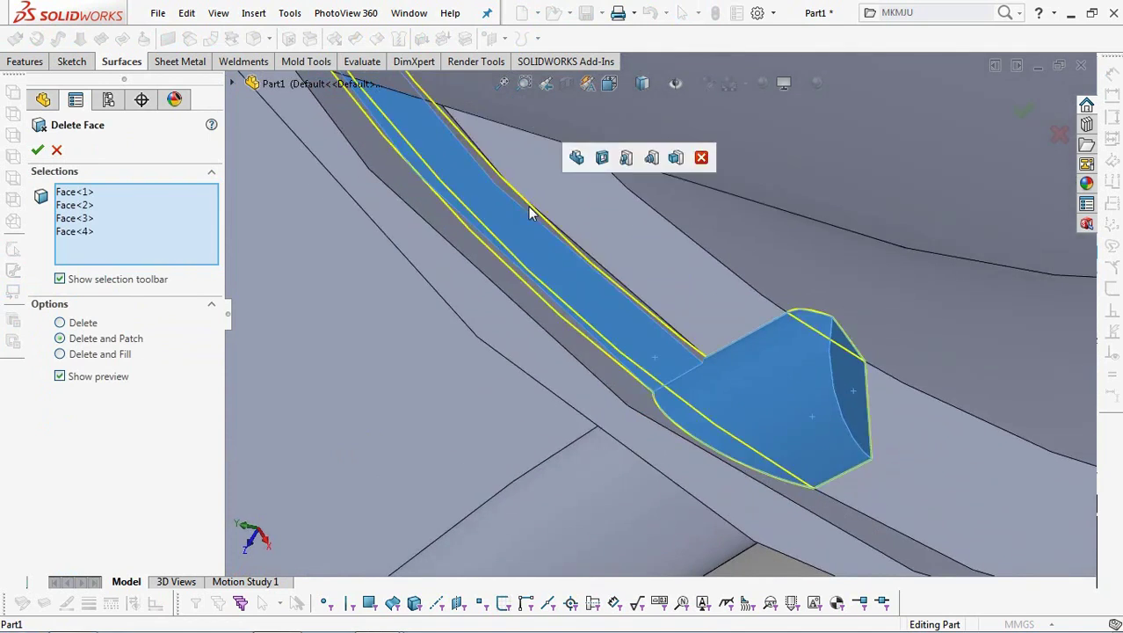
middle_drag(534, 221, 608, 370)
click(490, 208)
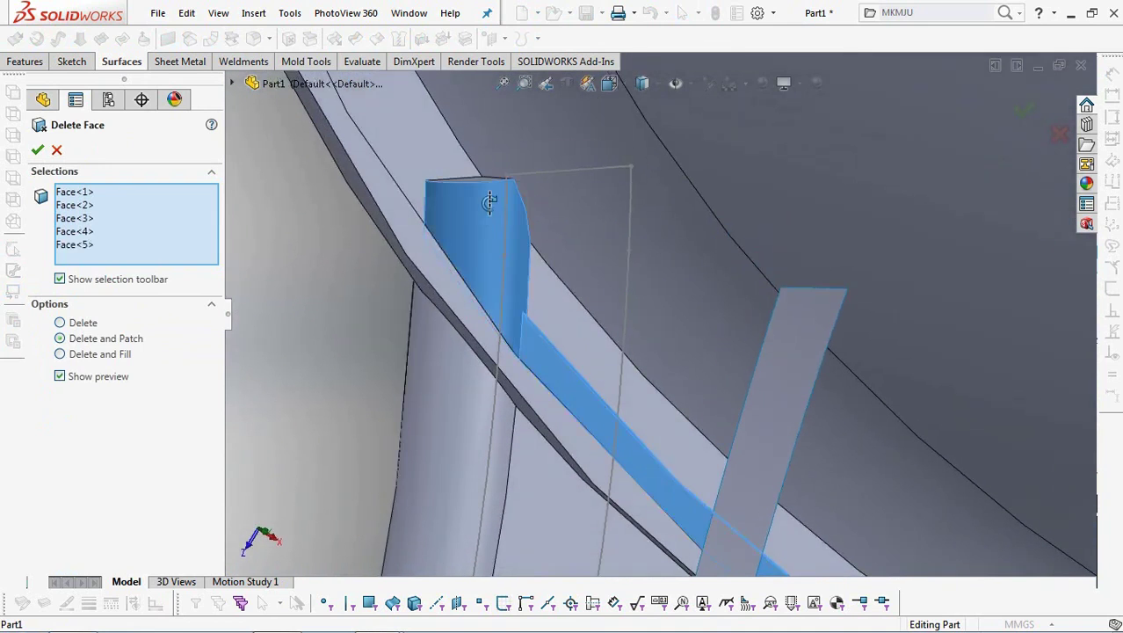
mouse_move(491, 208)
middle_down()
mouse_move(496, 226)
mouse_move(478, 188)
middle_up()
click(478, 185)
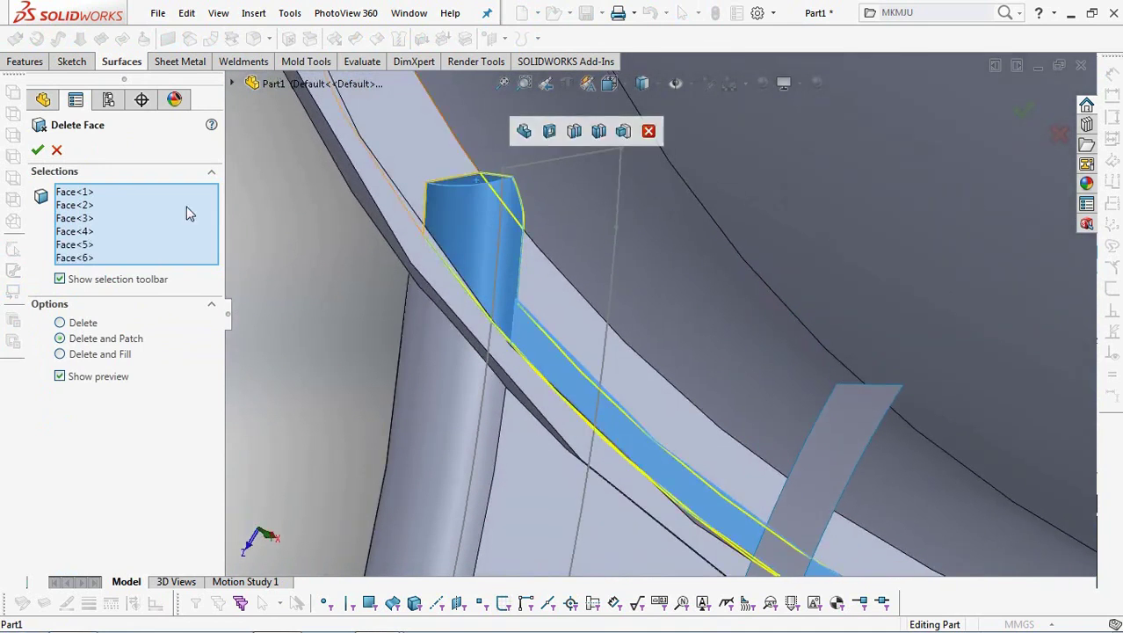
click(37, 150)
scroll(374, 303, up, 5)
Delete and patch the leftover rib tip faces at the handle-to-rim junction
middle_drag(472, 360, 369, 176)
scroll(321, 86, down, 4)
click(289, 38)
scroll(659, 364, down, 3)
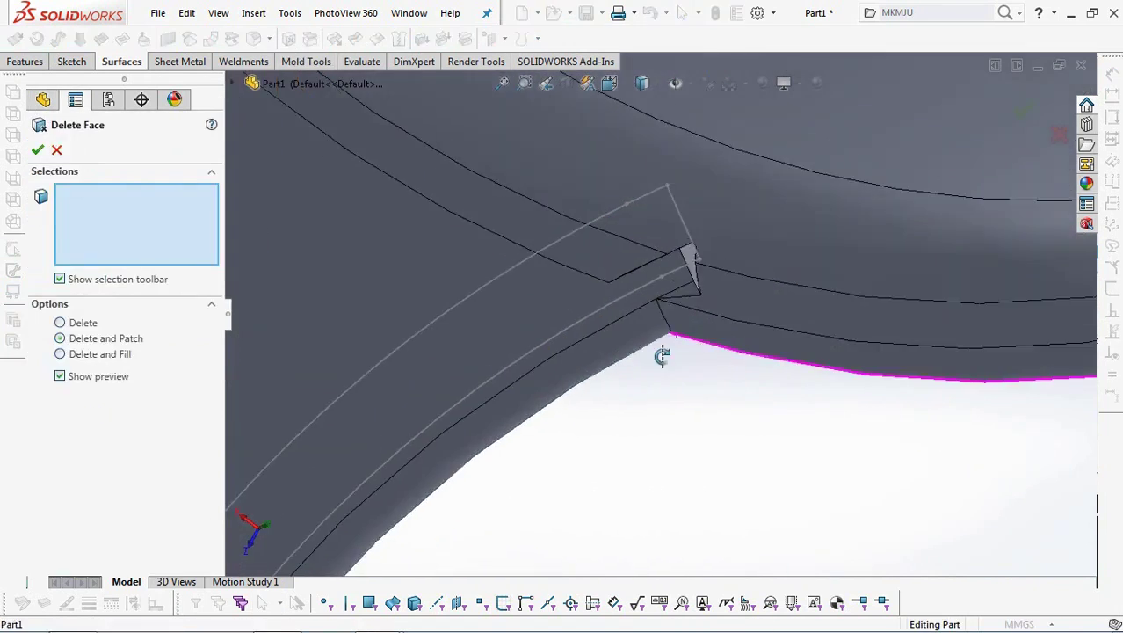
click(684, 287)
middle_drag(684, 287, 672, 261)
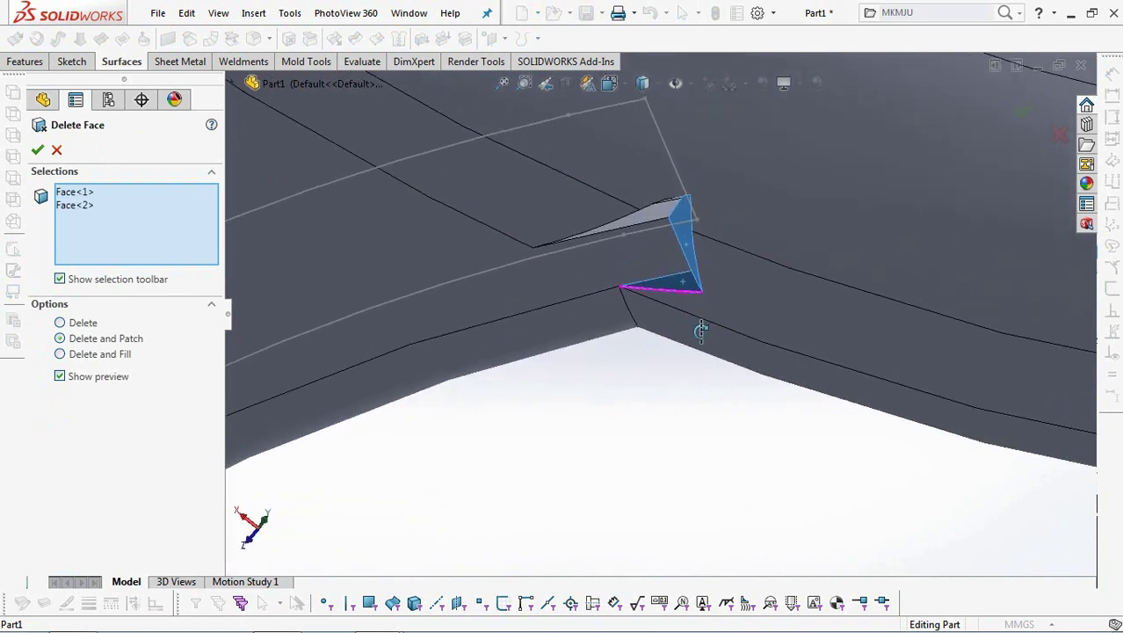
click(656, 212)
middle_drag(656, 212, 688, 195)
click(688, 195)
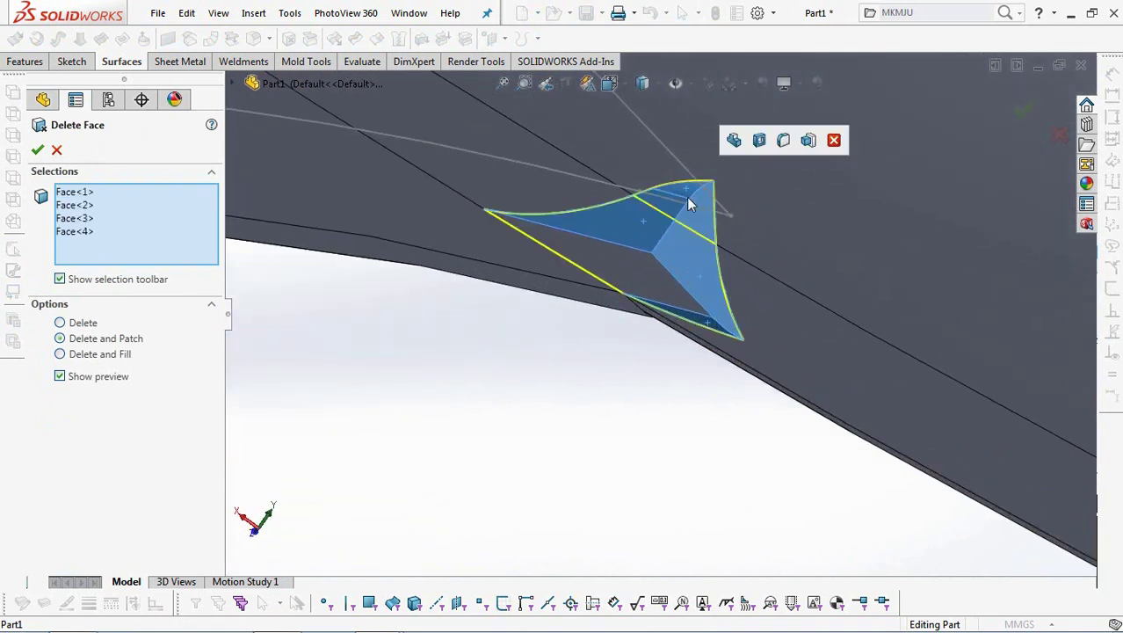
scroll(683, 230, up, 5)
scroll(503, 179, down, 4)
scroll(492, 176, down, 3)
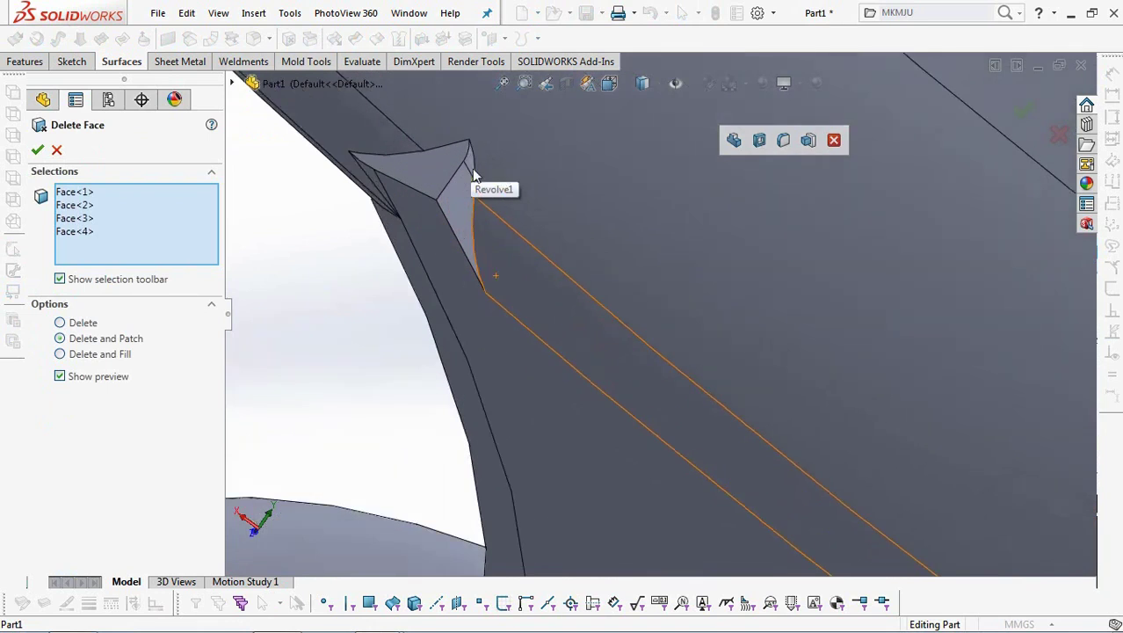
click(468, 170)
click(432, 183)
scroll(504, 158, down, 3)
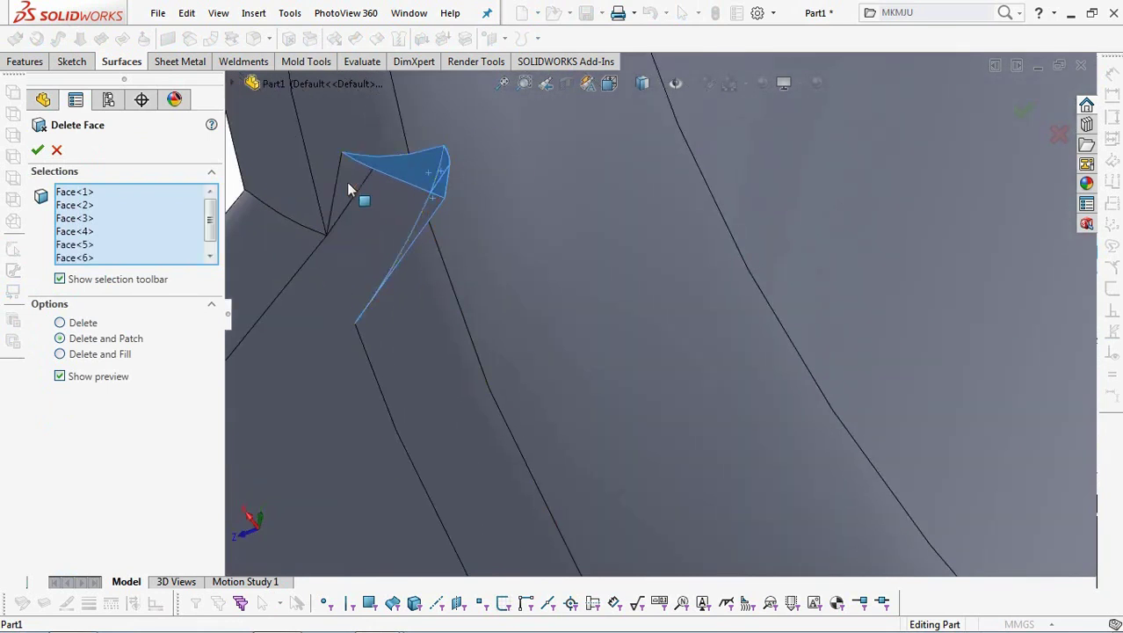
click(349, 189)
click(385, 231)
click(385, 231)
right_click(385, 235)
scroll(394, 239, up, 5)
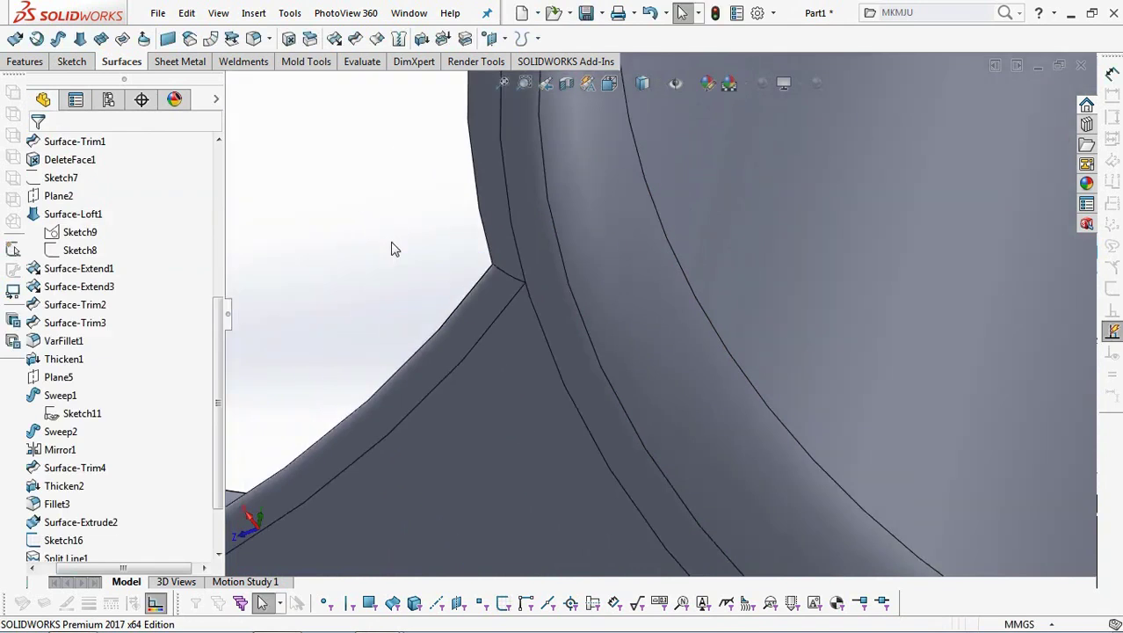
scroll(404, 237, up, 2)
middle_drag(408, 241, 419, 349)
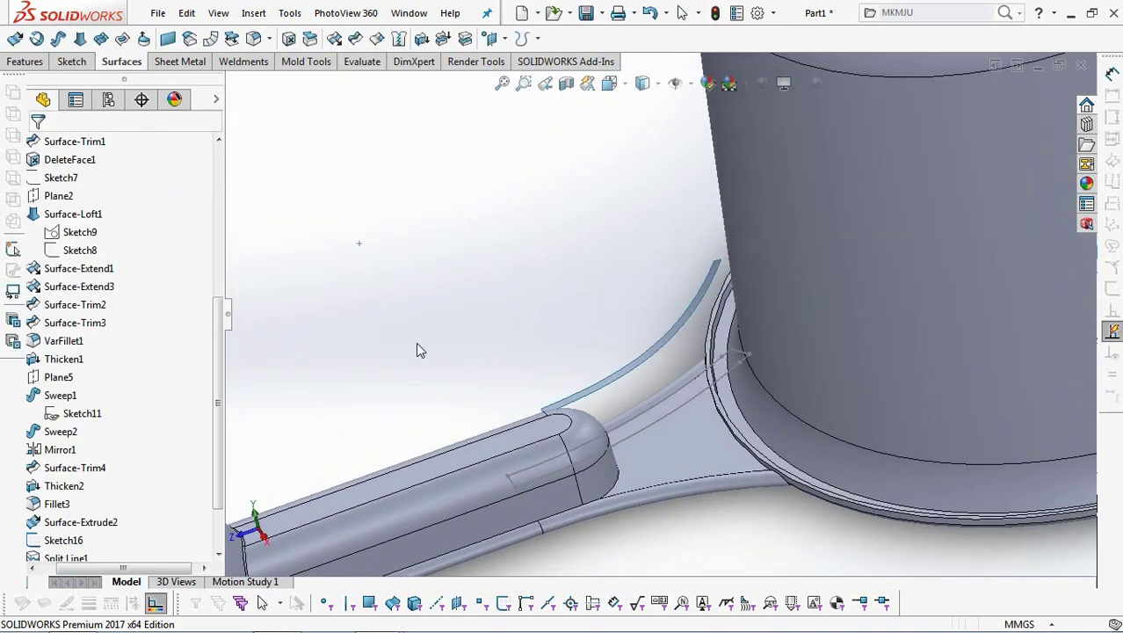
Loft between the thin strip surface and Sketch16 to form the curved web
click(25, 63)
click(79, 38)
scroll(738, 365, down, 3)
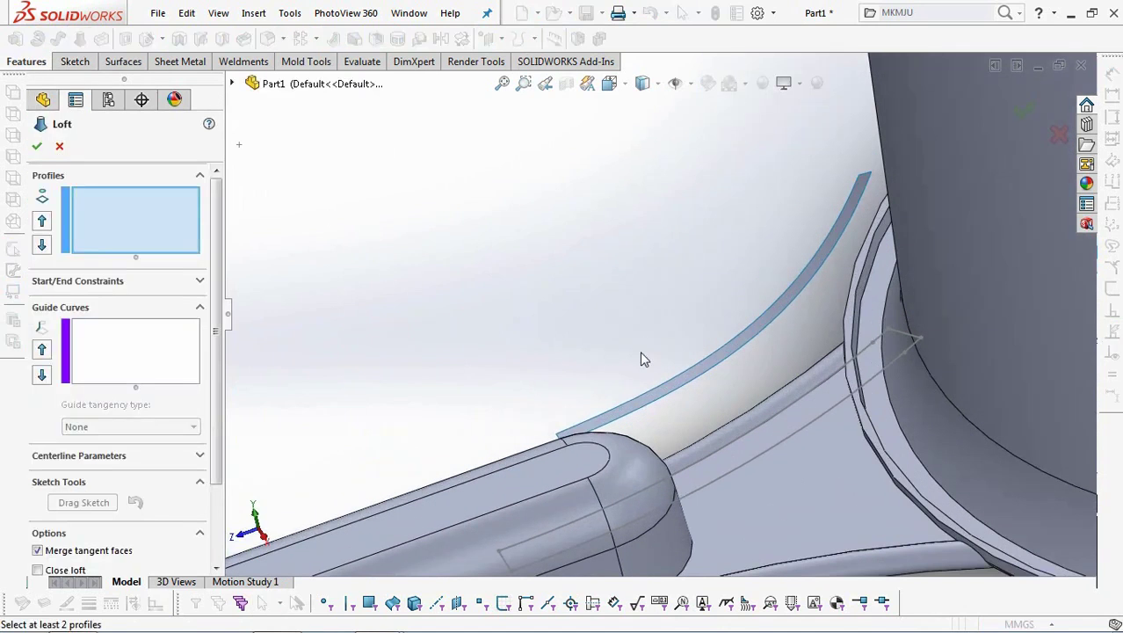
click(734, 342)
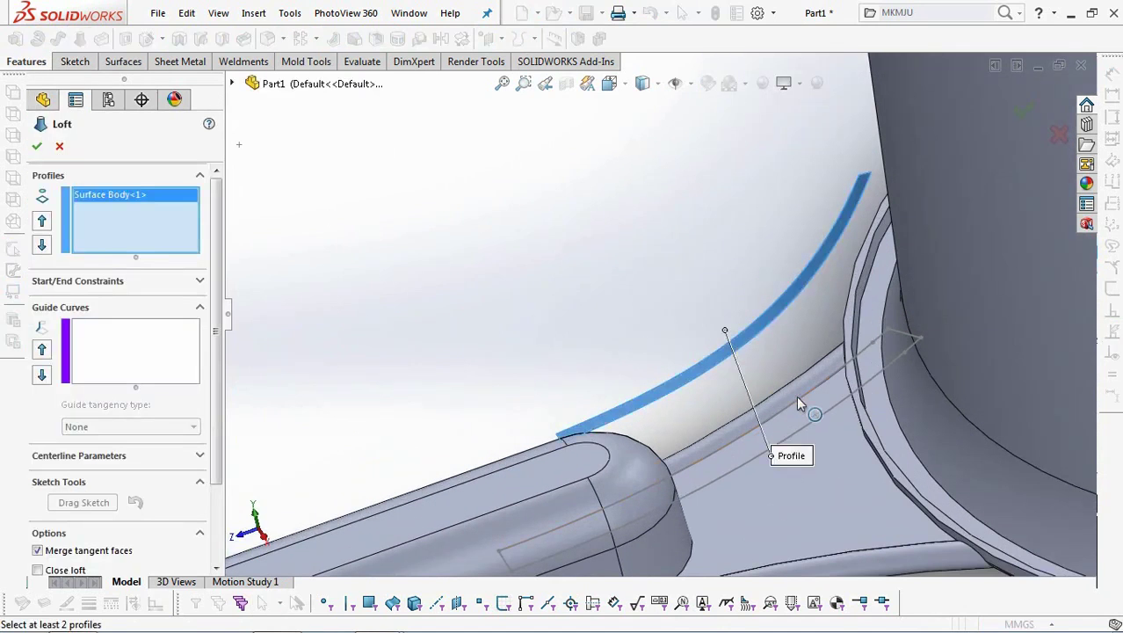
click(813, 419)
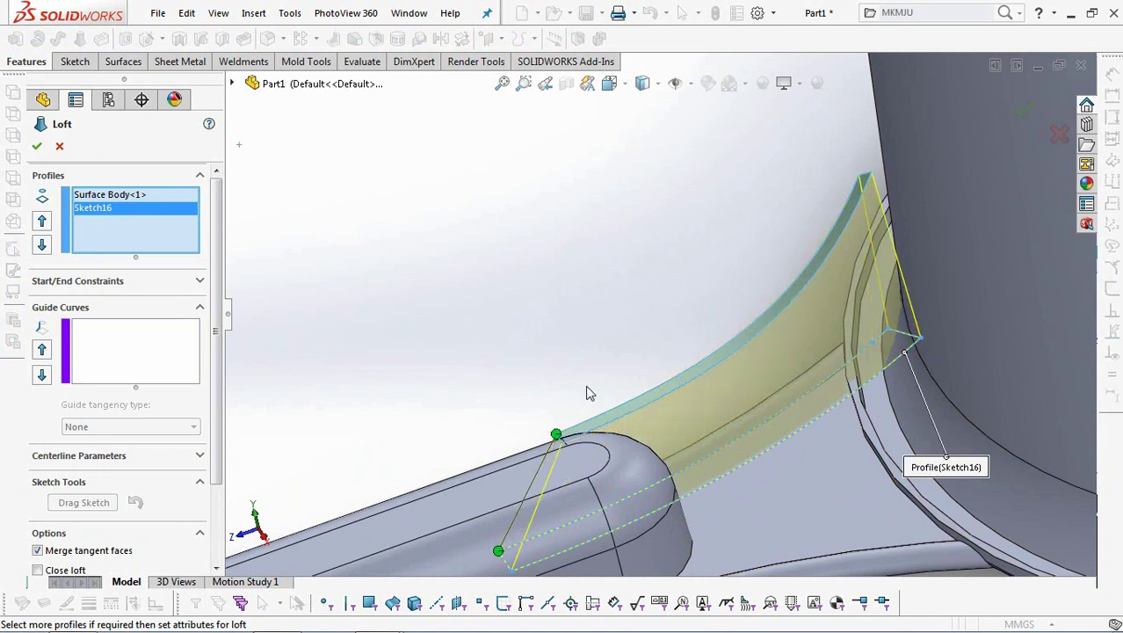
middle_drag(590, 360, 688, 451)
scroll(124, 439, down, 3)
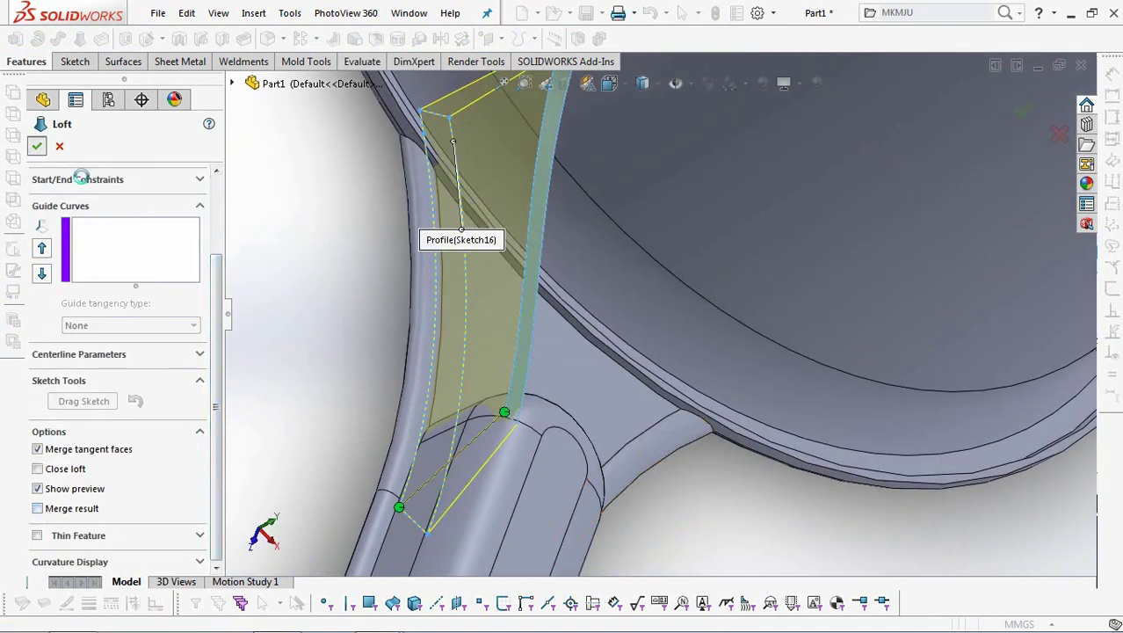
key(Return)
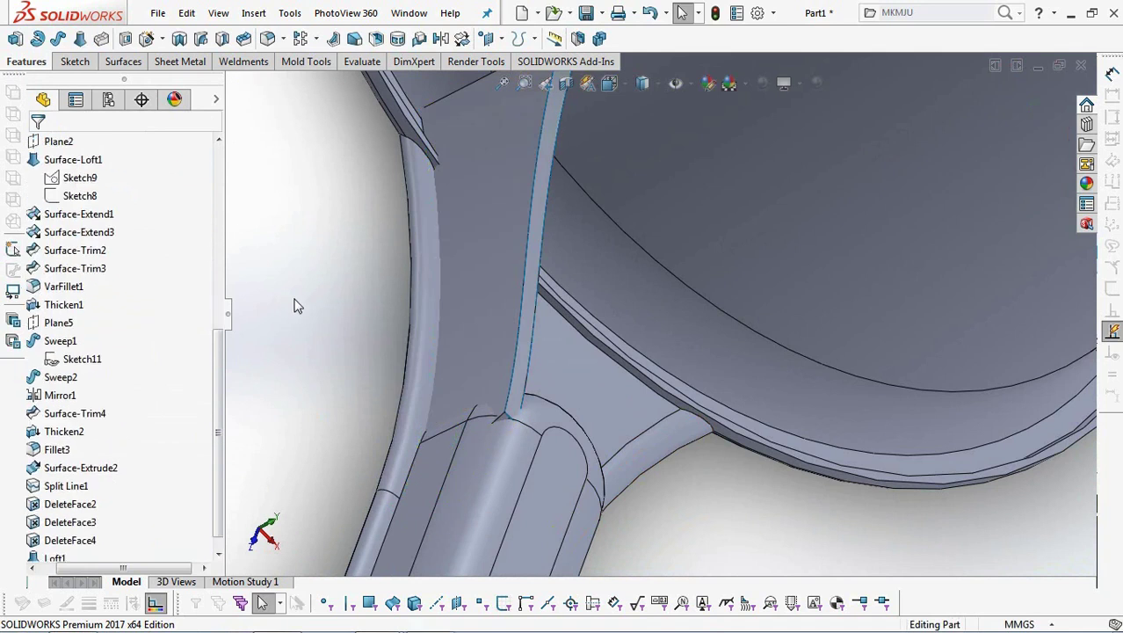
Offset the lofted web's top face 10 mm using Move Face
click(300, 67)
click(256, 41)
click(63, 192)
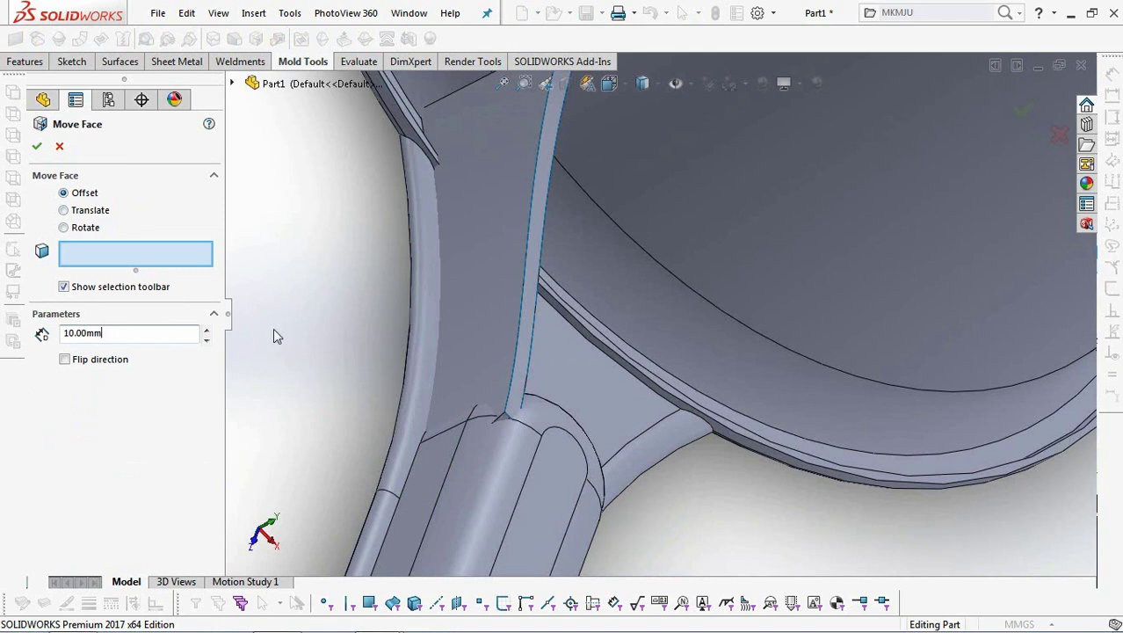
scroll(351, 290, up, 3)
middle_drag(401, 268, 574, 212)
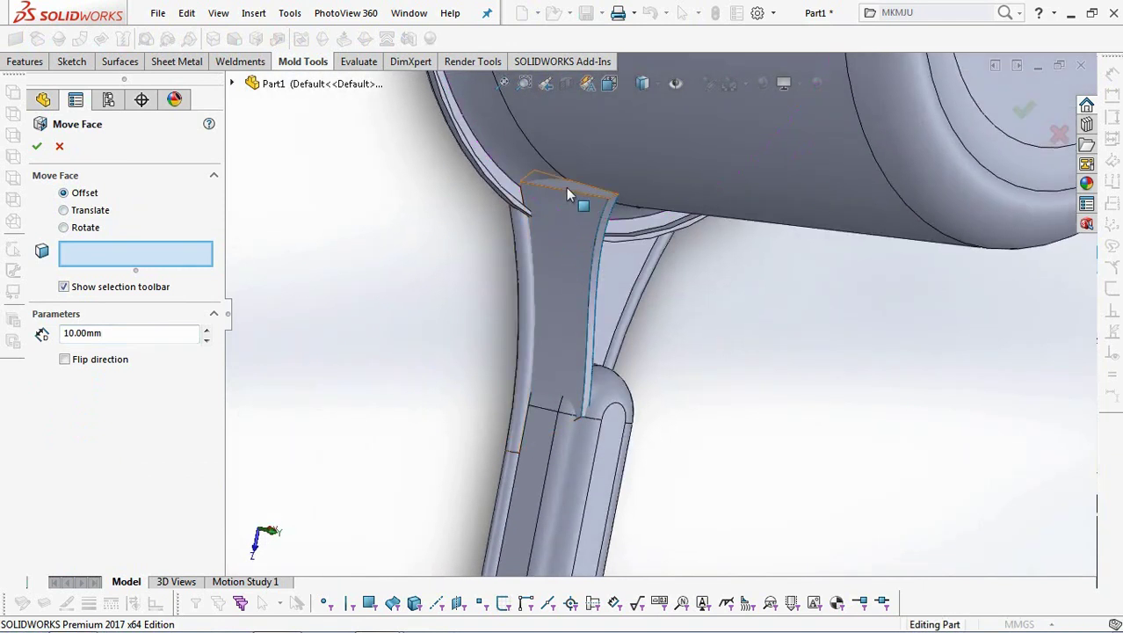
click(566, 187)
key(Return)
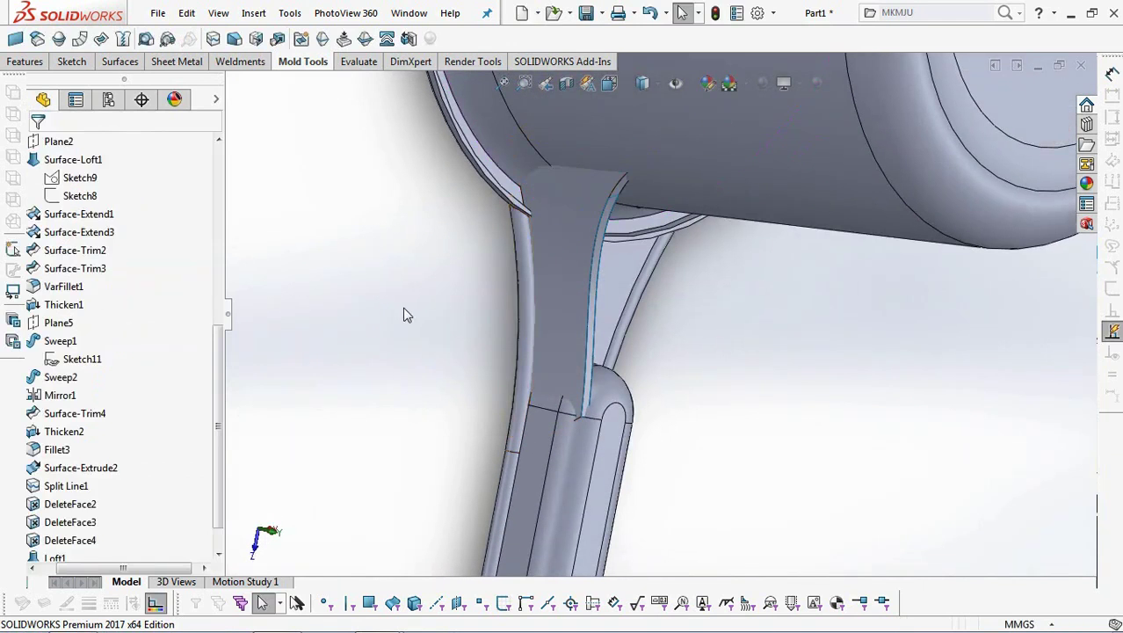
middle_drag(404, 309, 567, 304)
Start a Split and add the handle and rim faces as trim tools
click(18, 63)
click(578, 37)
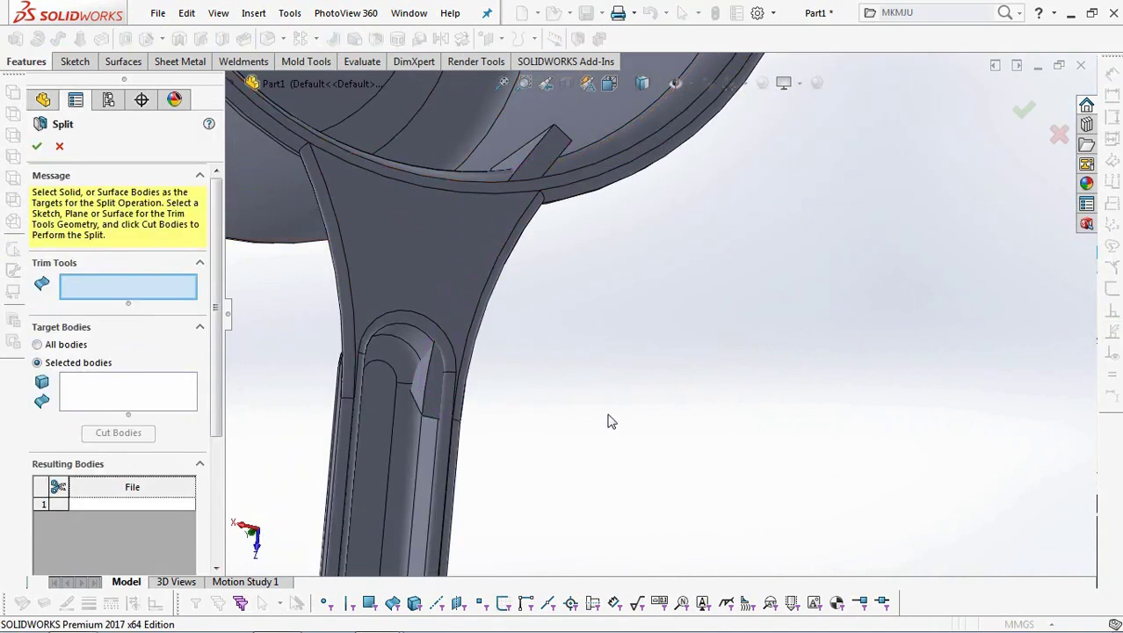
middle_drag(606, 426, 447, 474)
click(451, 428)
click(401, 321)
click(421, 306)
click(453, 300)
scroll(474, 298, down, 3)
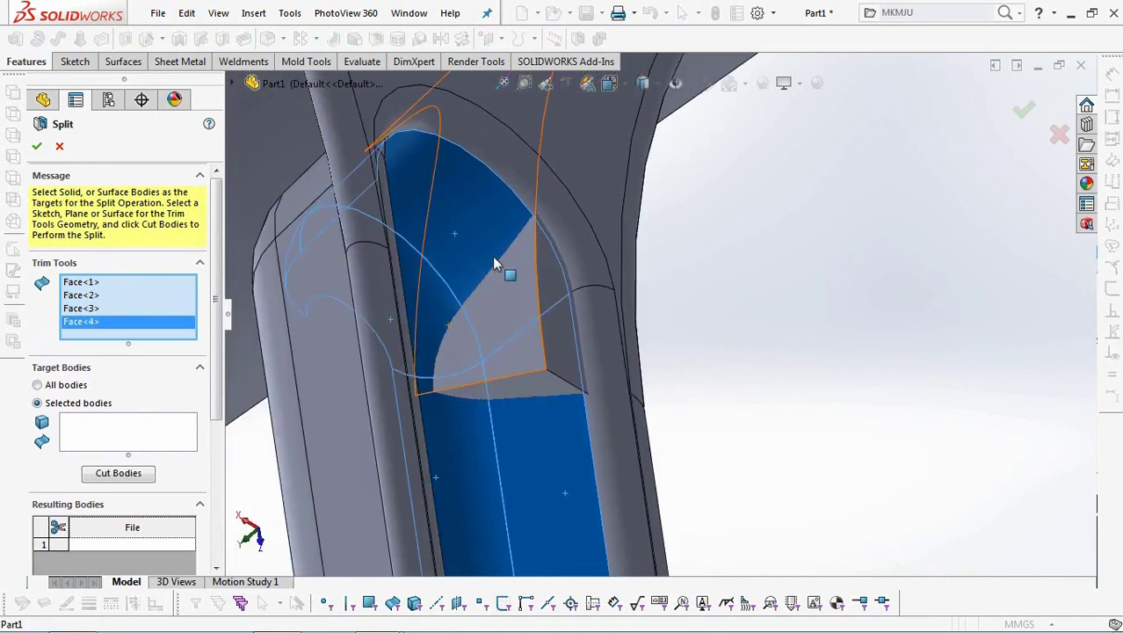
click(591, 297)
click(594, 335)
scroll(651, 309, up, 3)
middle_drag(650, 309, 740, 183)
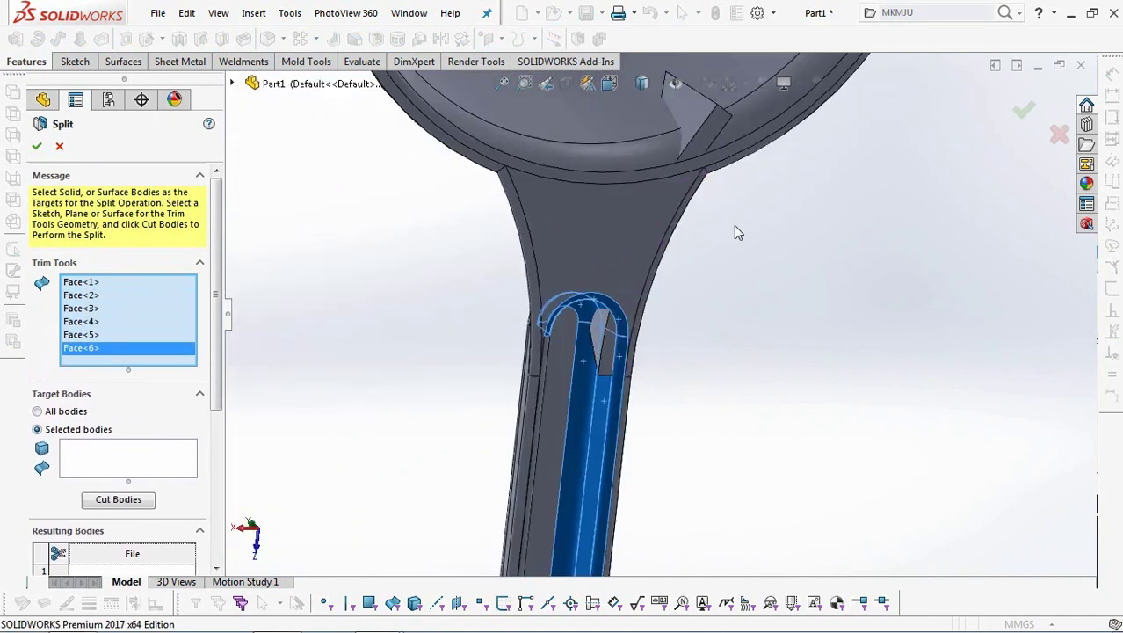
scroll(723, 127, down, 2)
click(723, 127)
click(610, 118)
middle_drag(611, 119, 633, 141)
Cut the Move Face1 target body into pieces and accept Split1
click(138, 493)
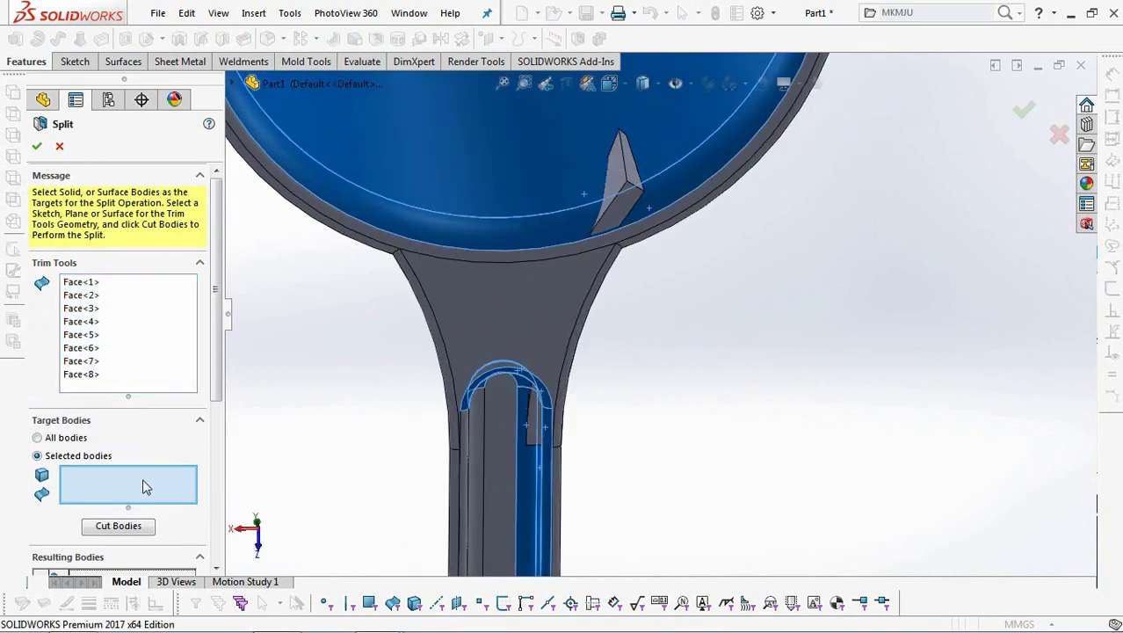
click(620, 185)
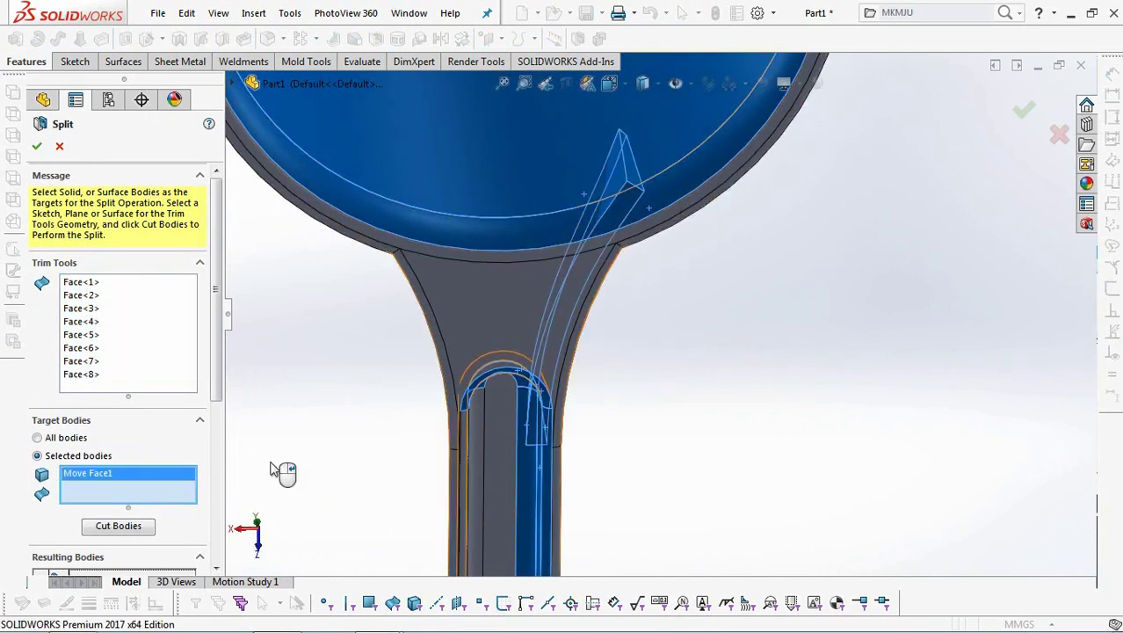
click(118, 525)
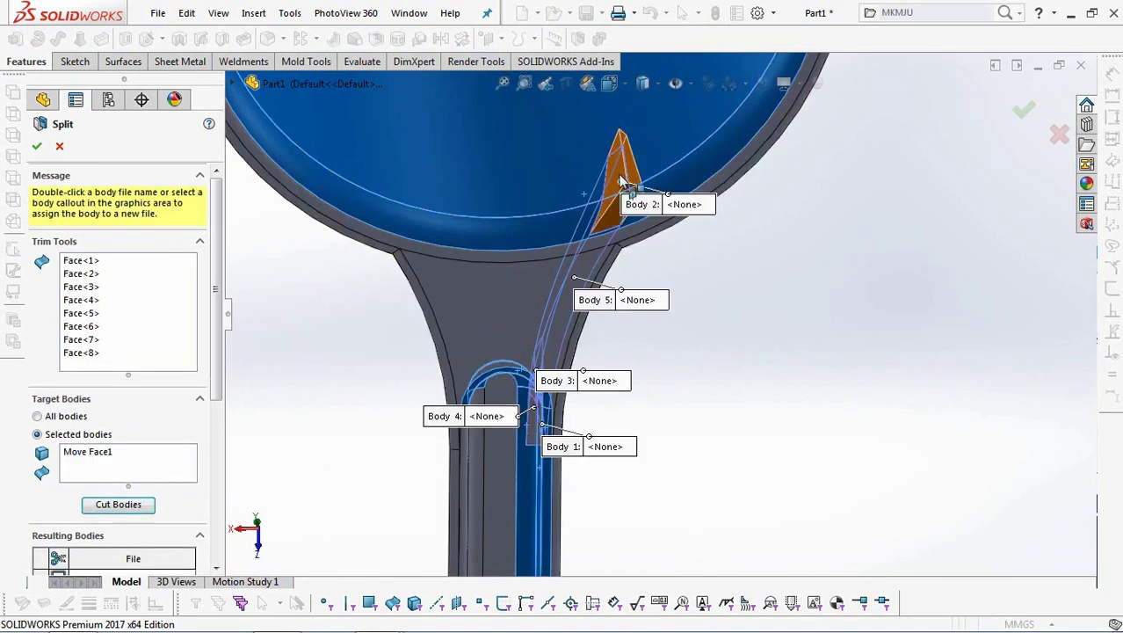
middle_drag(619, 182, 508, 448)
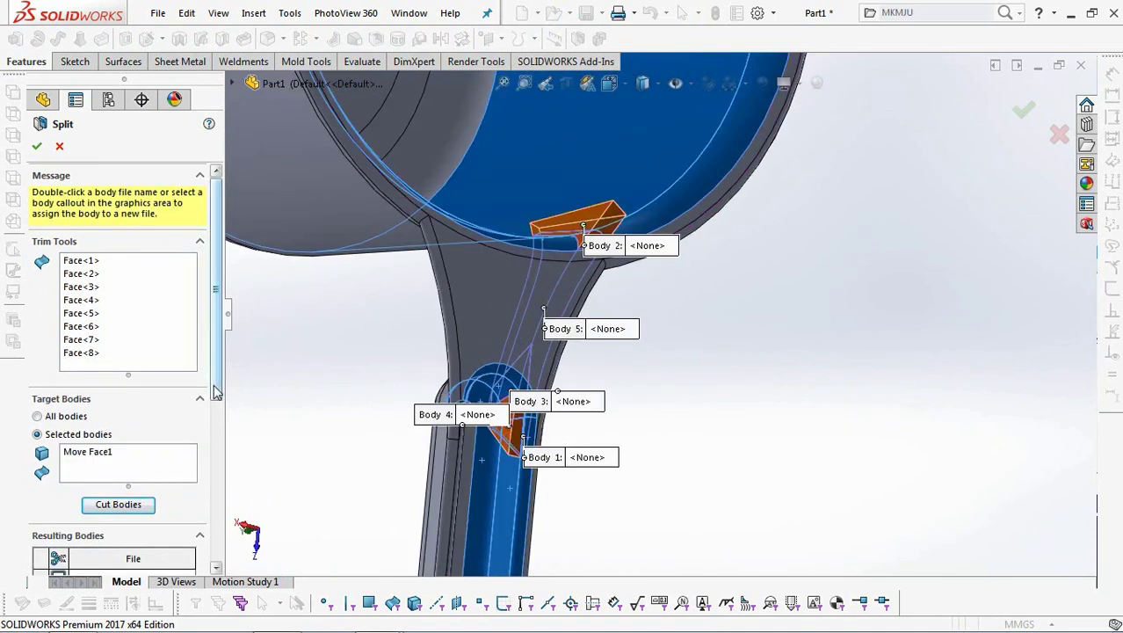
scroll(52, 545, down, 5)
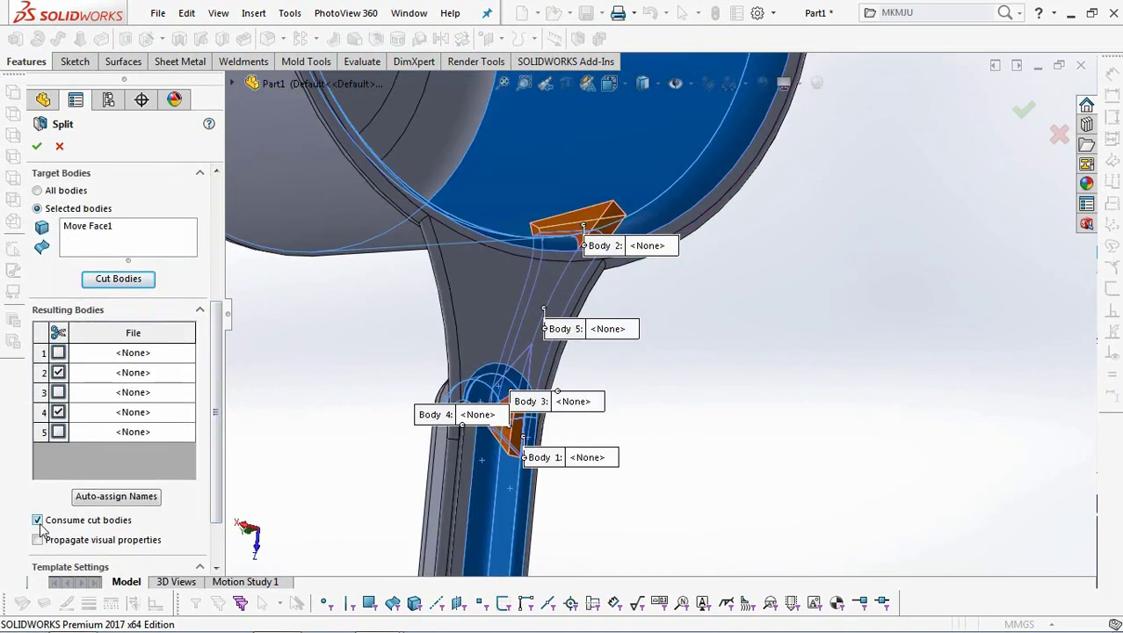
click(36, 146)
middle_drag(707, 388, 905, 299)
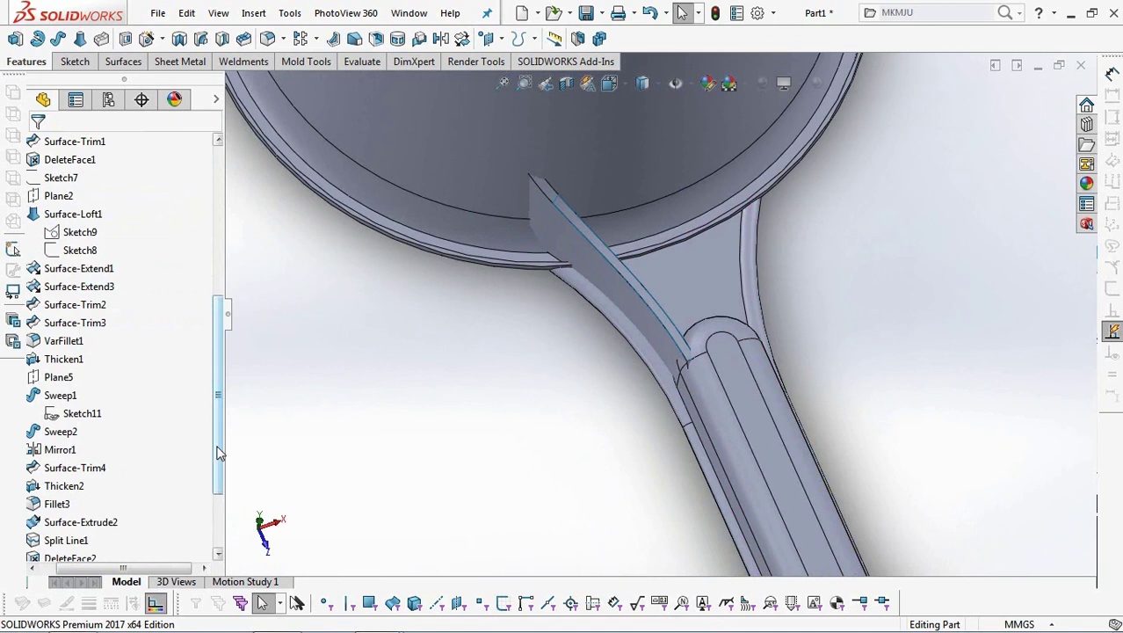
drag(220, 452, 220, 291)
double_click(65, 217)
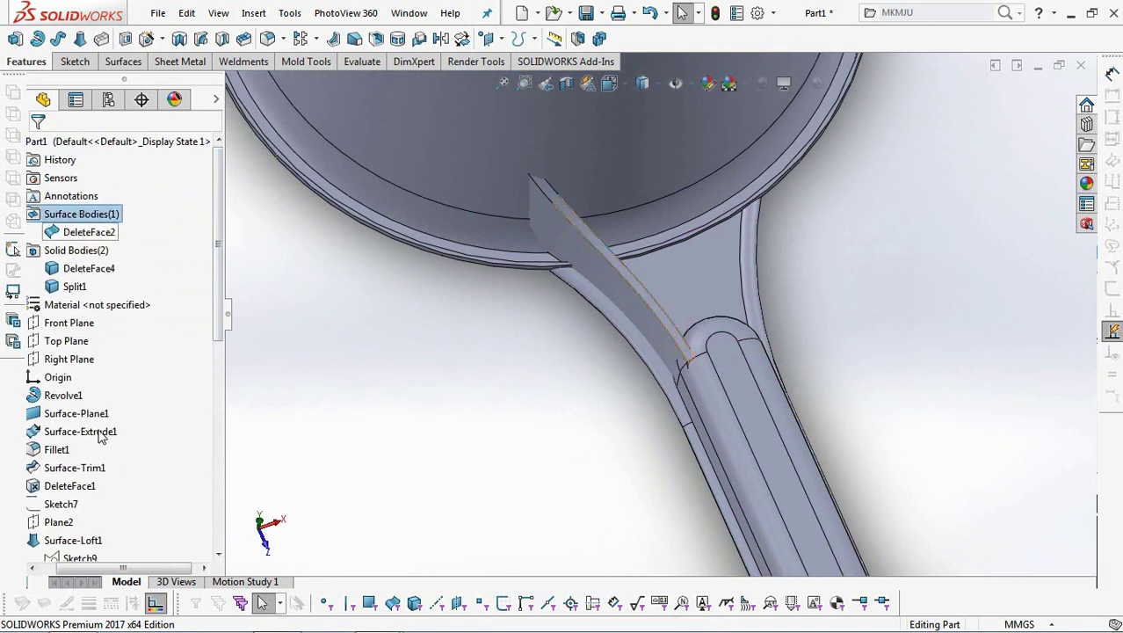
Hide DeleteFace2 and round the rib top with a full round fillet using its center and side faces
click(91, 233)
click(105, 207)
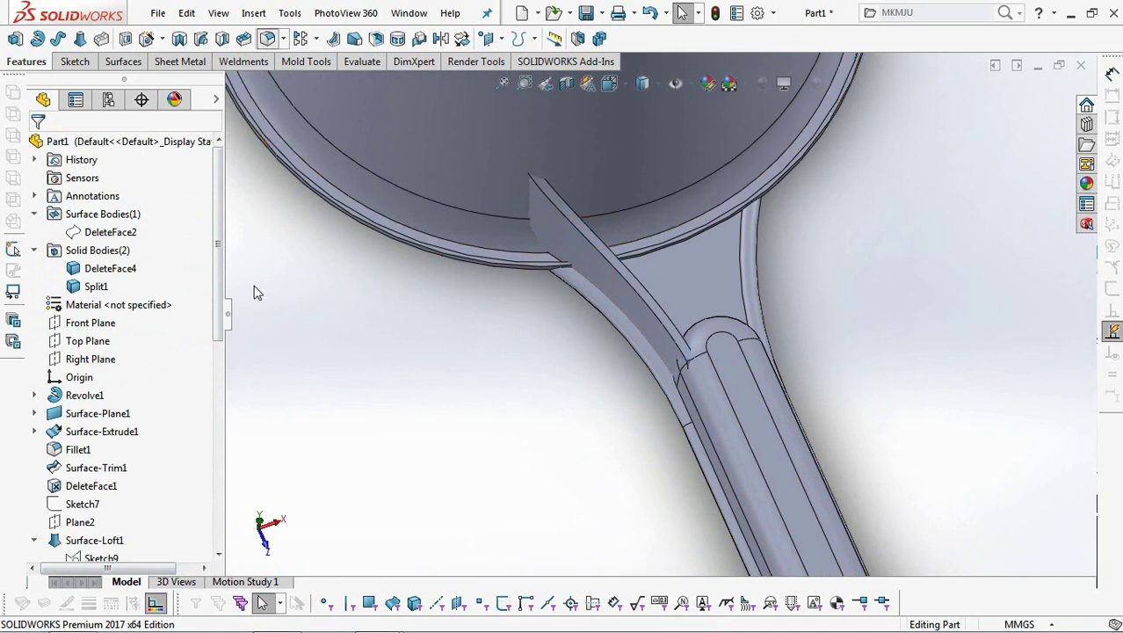
click(148, 225)
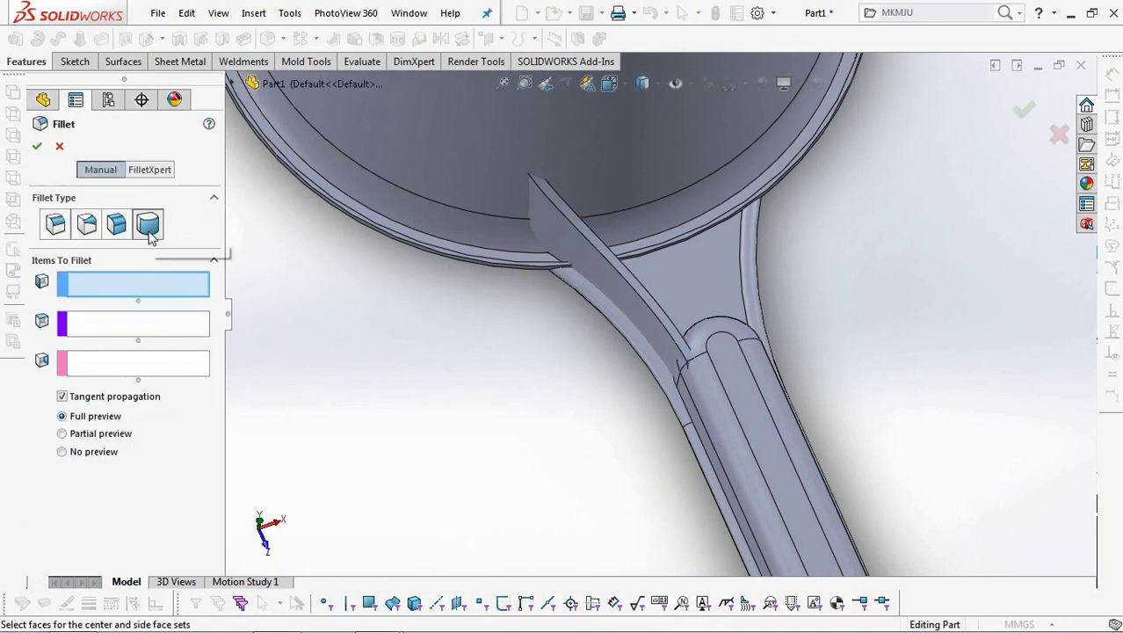
click(623, 299)
click(628, 279)
middle_drag(627, 283, 657, 276)
click(645, 268)
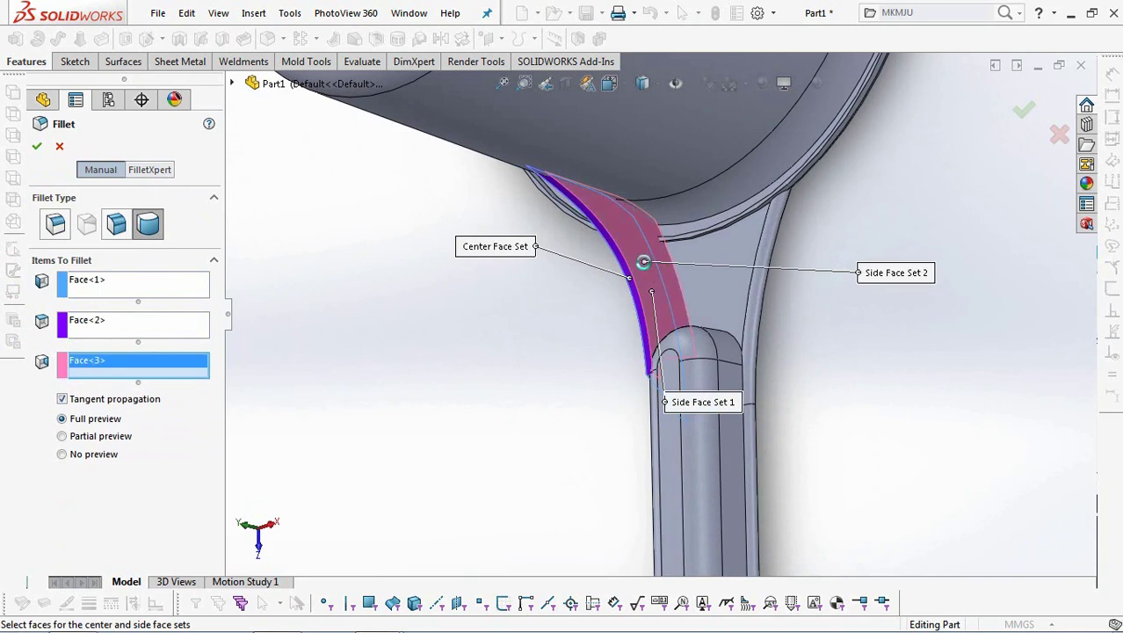
key(Return)
mouse_move(546, 381)
middle_down()
mouse_move(662, 315)
mouse_move(408, 371)
middle_up()
scroll(409, 370, up, 3)
Mirror the Fillet4 rib body across the Right Plane as Mirror2
click(90, 358)
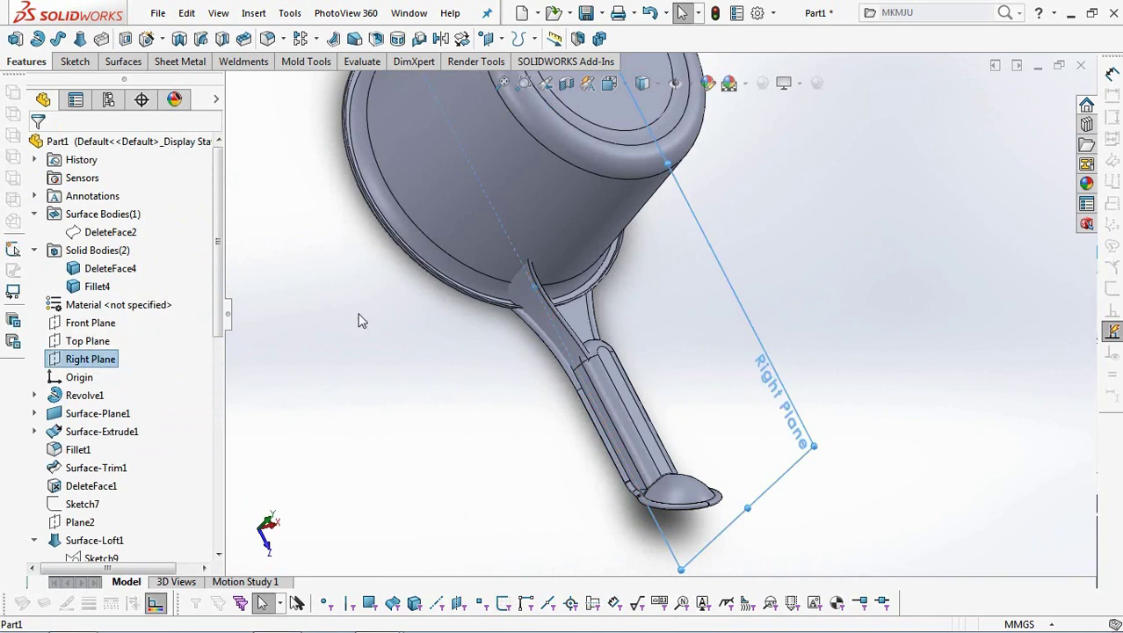
click(440, 38)
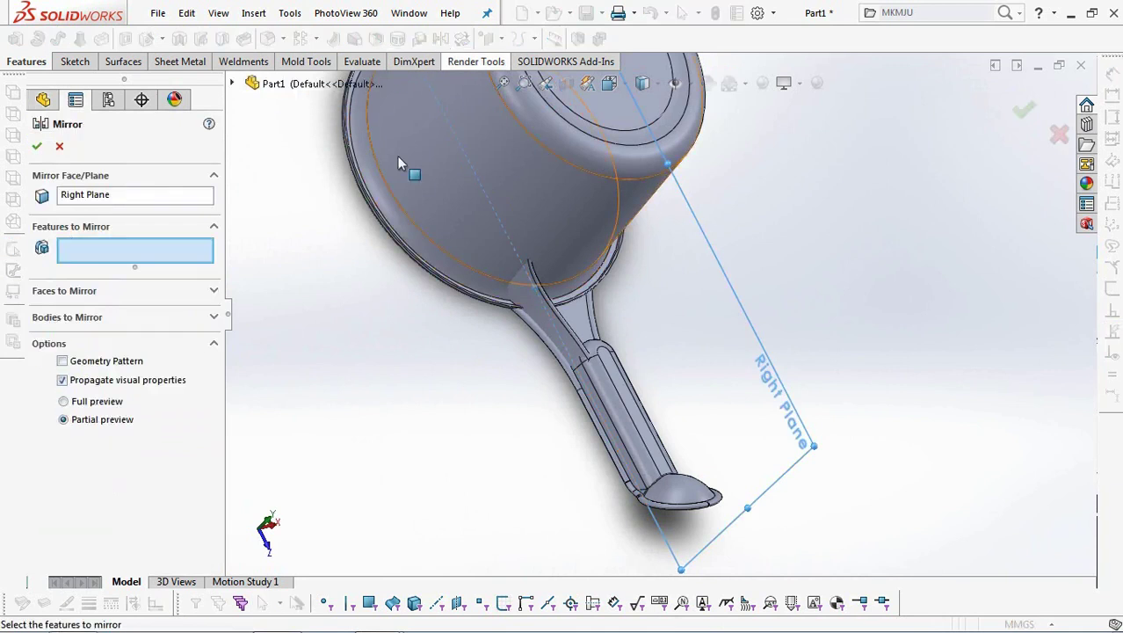
click(80, 321)
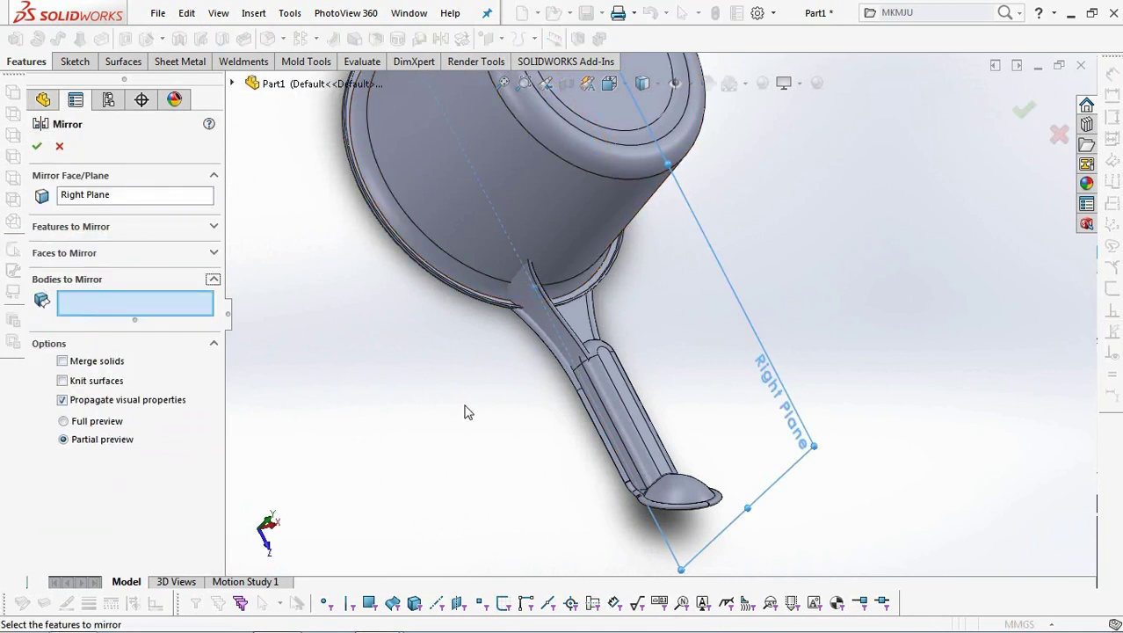
click(566, 339)
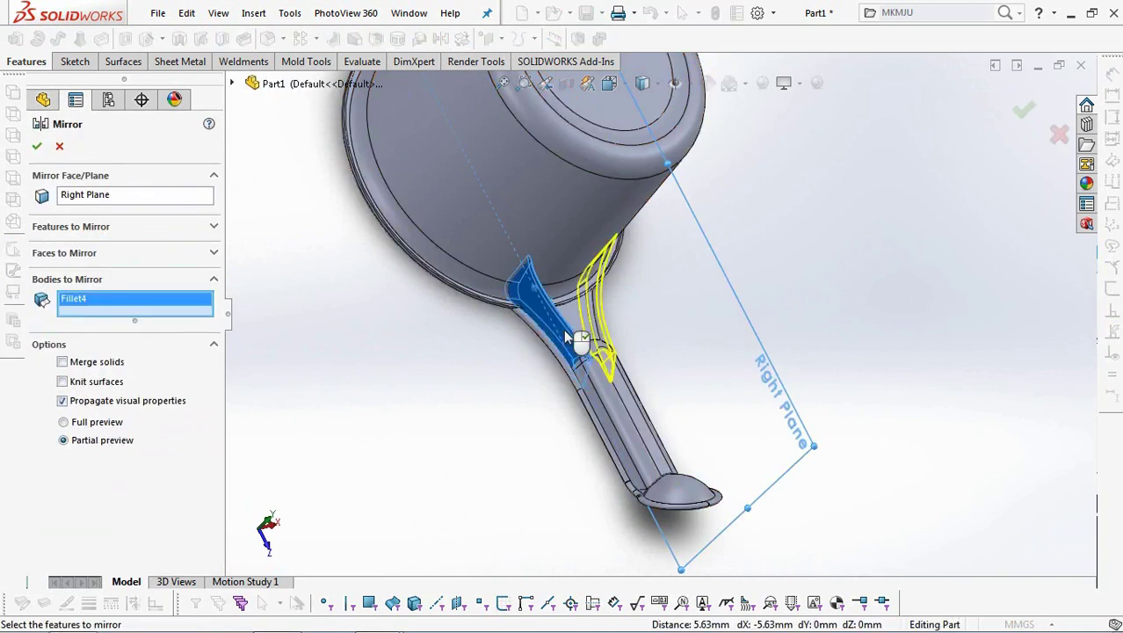
click(38, 148)
ctrl+middle_drag(341, 406, 364, 382)
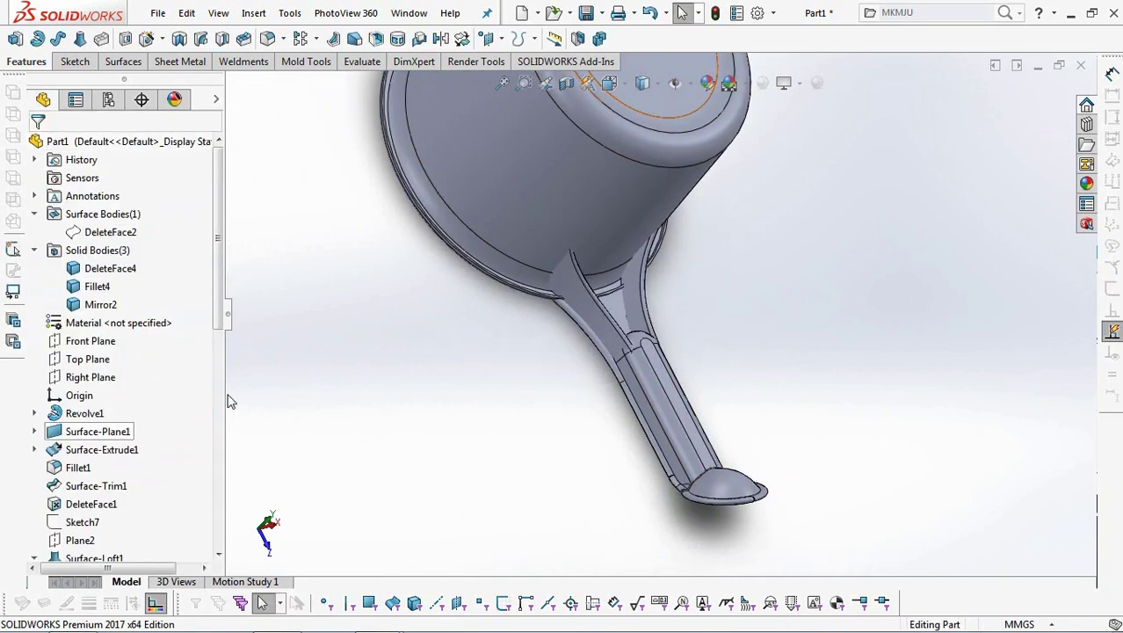
scroll(466, 336, down, 5)
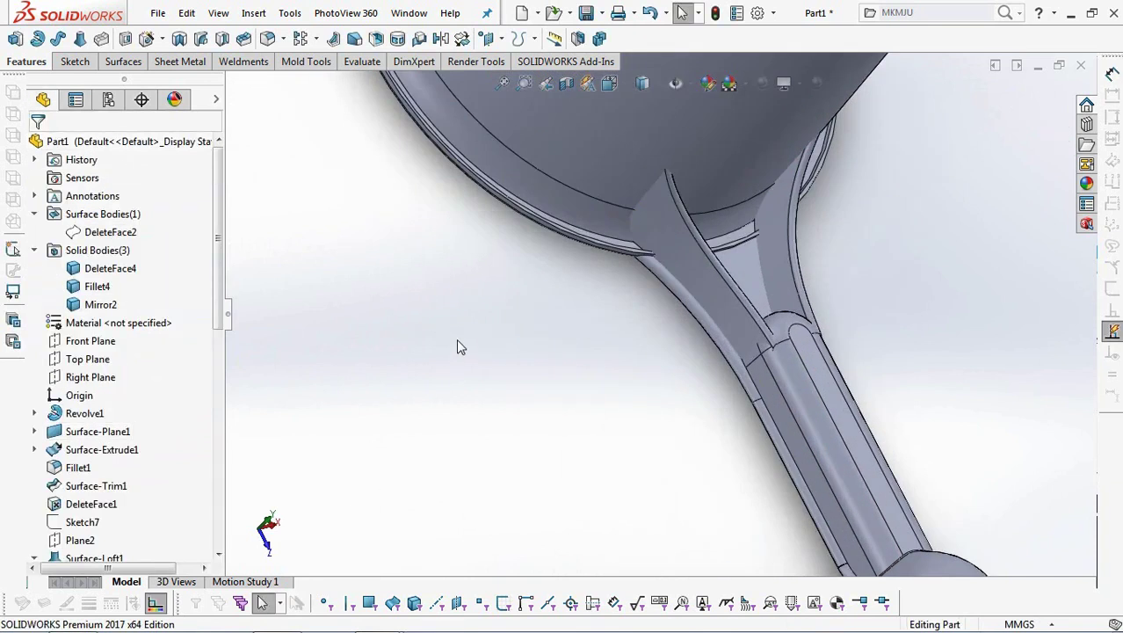
ctrl+middle_drag(433, 436, 391, 421)
Full-round fillet the lip's side, center and other side faces at the bowl-handle junction
click(268, 38)
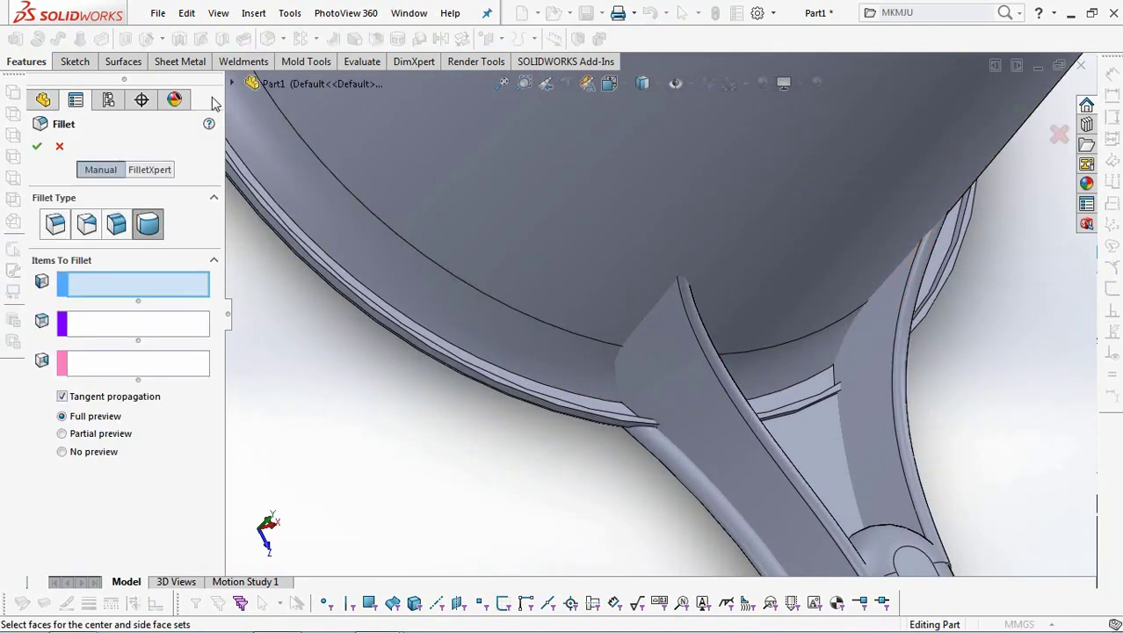
scroll(610, 429, down, 5)
click(615, 384)
click(604, 365)
middle_drag(604, 366, 538, 351)
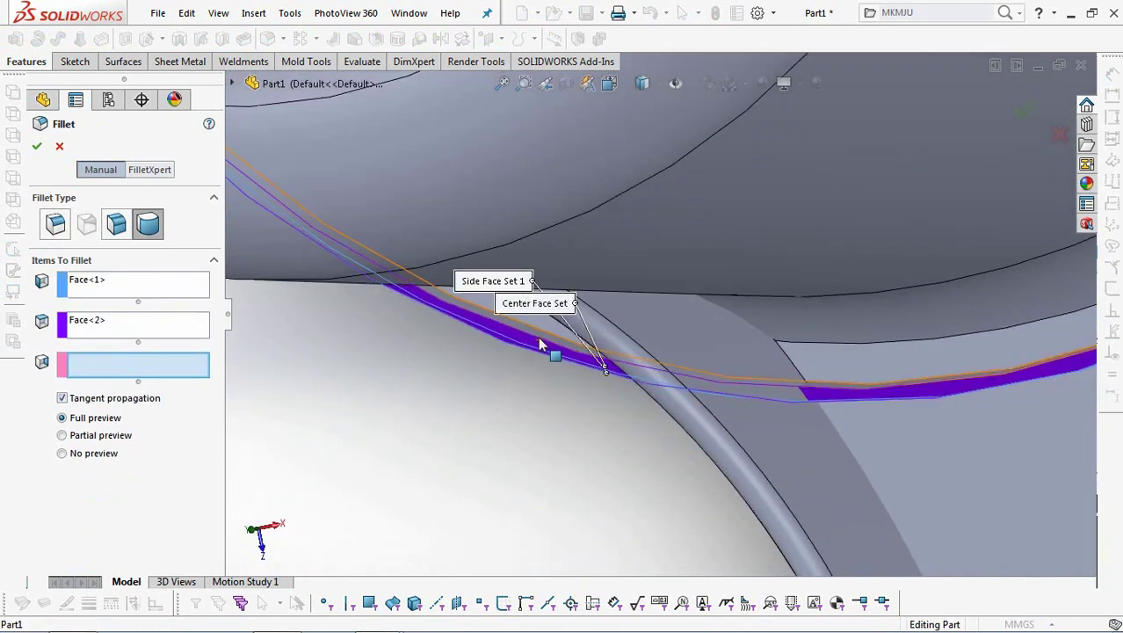
click(541, 341)
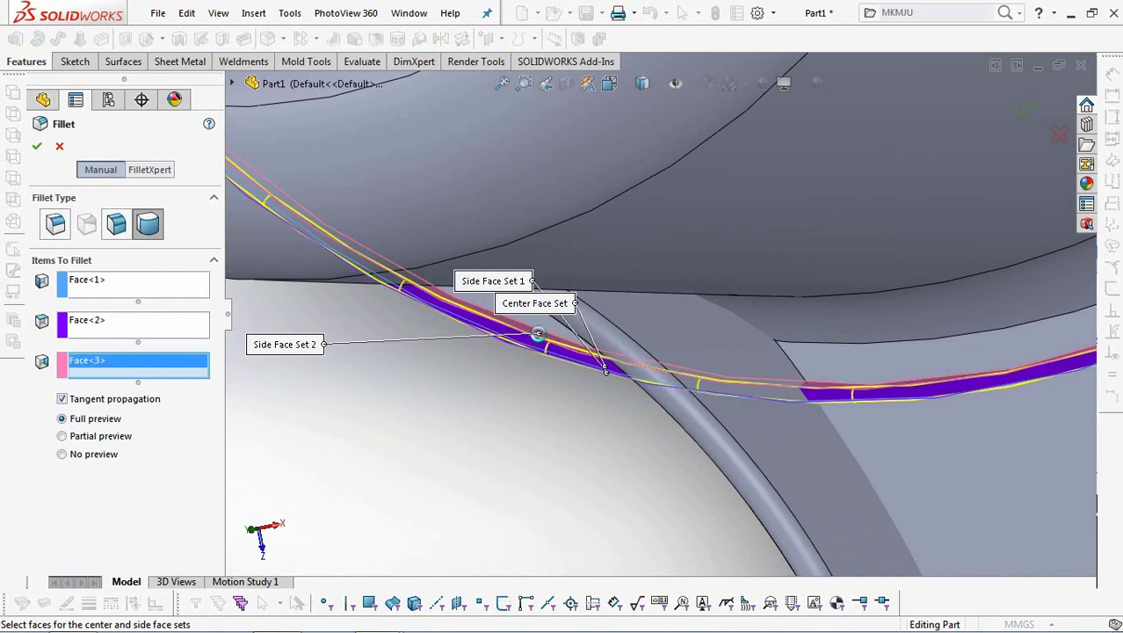
key(Return)
key(ctrl+shift+z)
scroll(481, 407, up, 5)
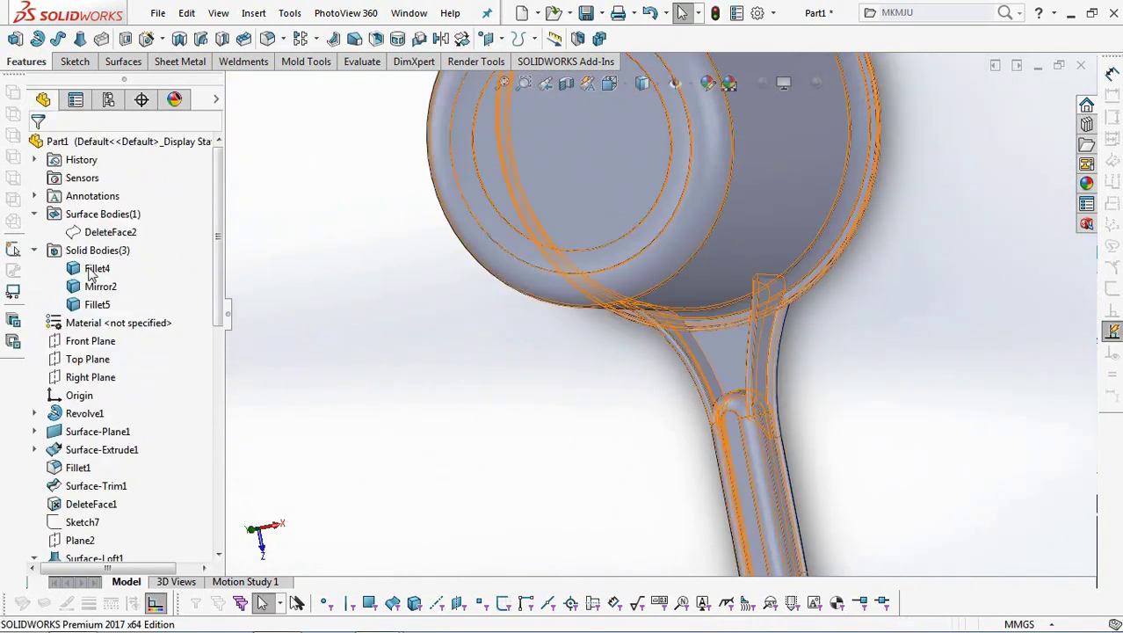
click(145, 305)
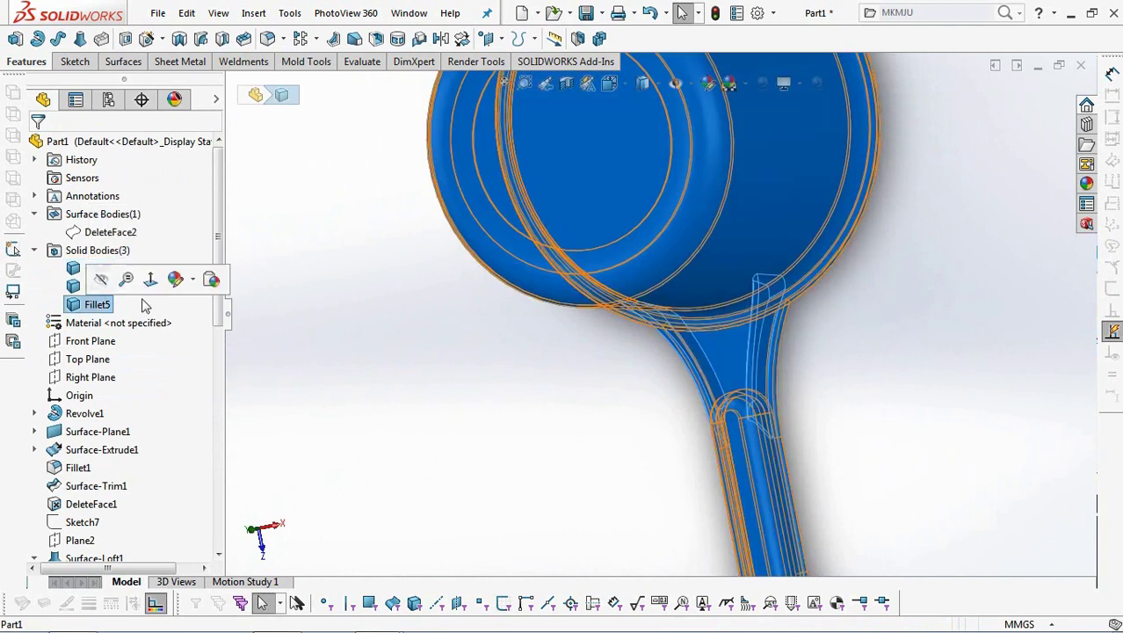
Add-combine Fillet4, Mirror2 and Fillet5 into one body, Combine1
click(599, 40)
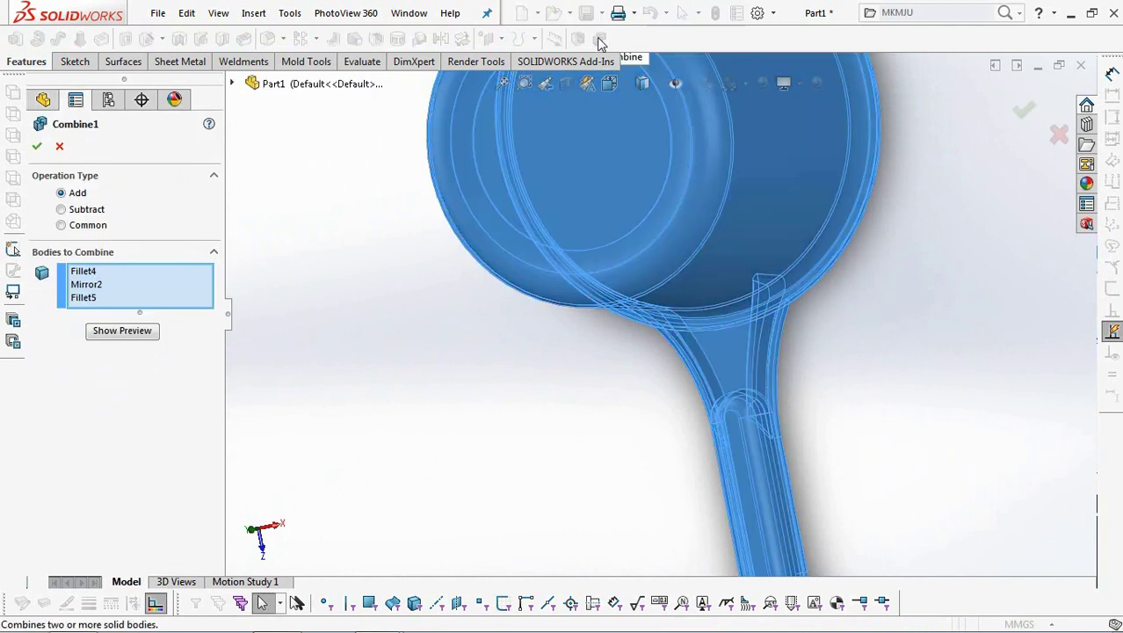
click(122, 331)
click(36, 146)
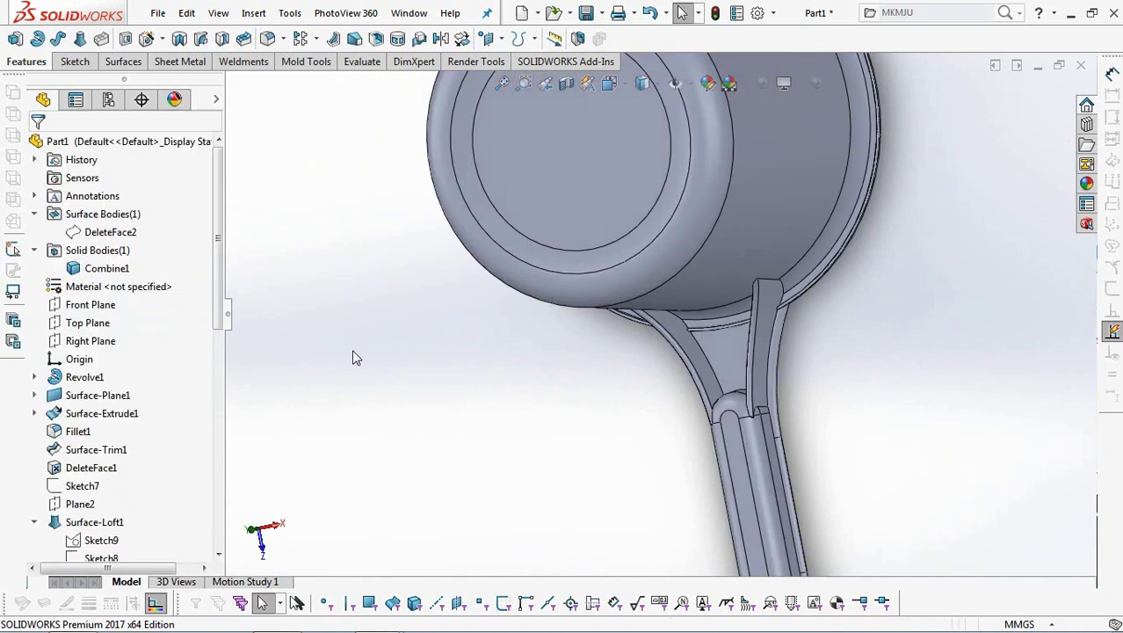
middle_drag(352, 358, 584, 500)
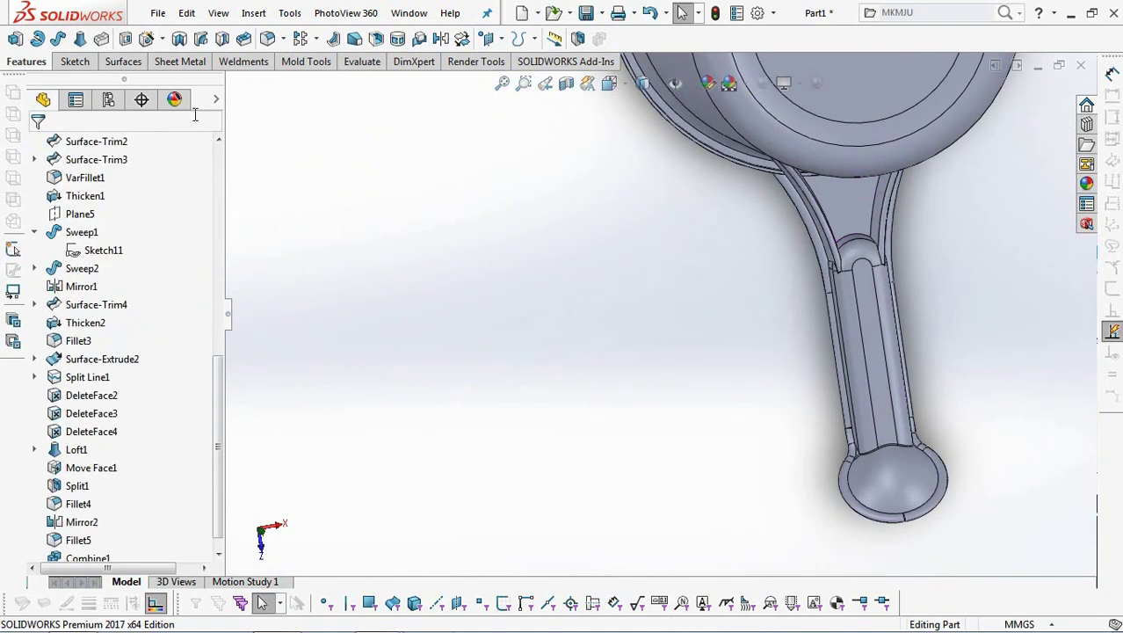
Start an extrusion sketch on the handle face, viewed from the top
click(125, 39)
click(887, 416)
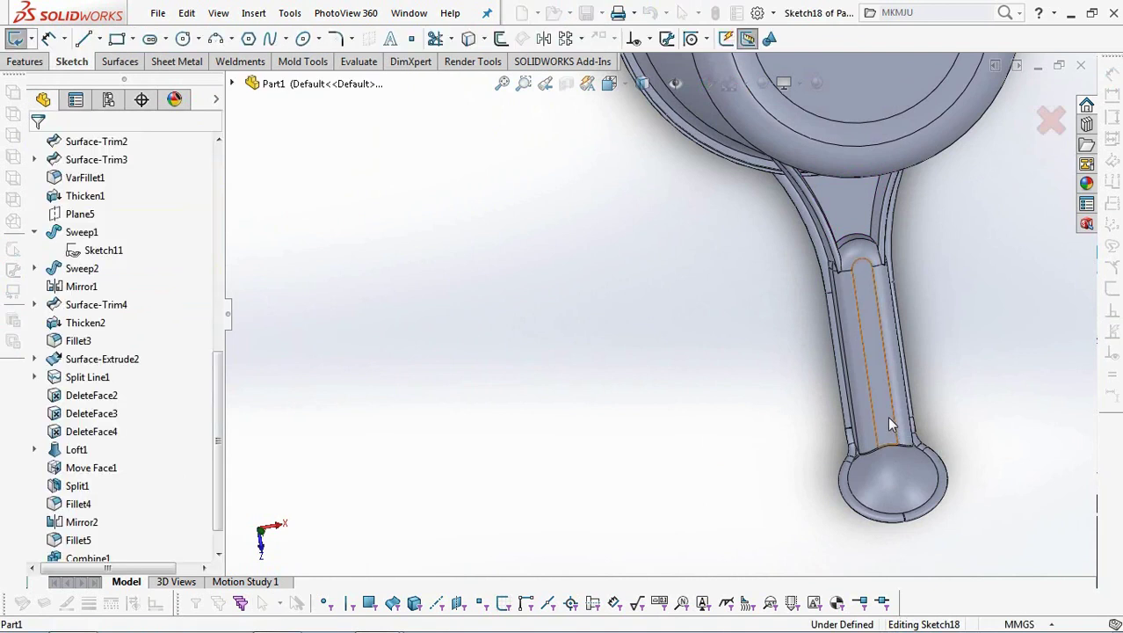
click(608, 83)
click(717, 353)
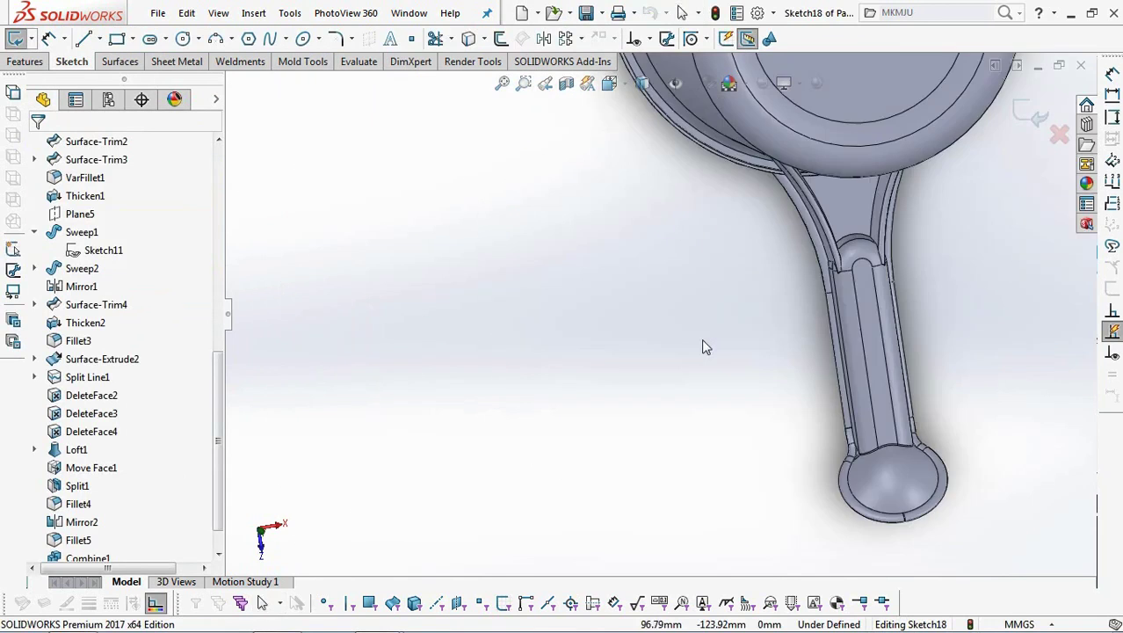
scroll(694, 543, down, 3)
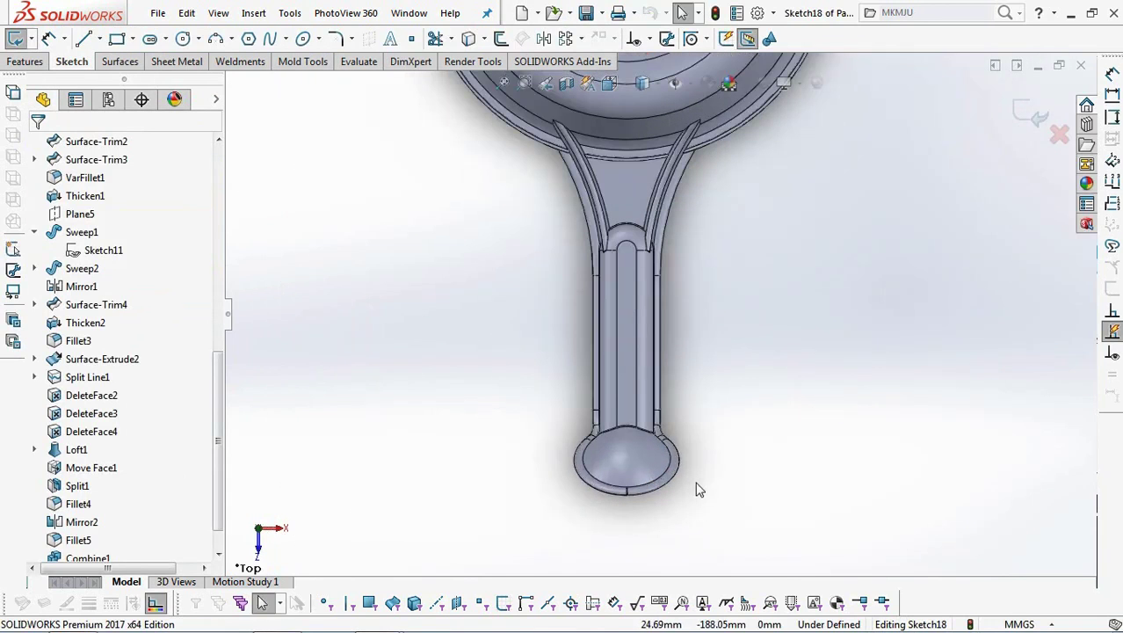
Draw a vertical construction centerline along the handle
click(100, 40)
click(120, 78)
scroll(458, 313, up, 4)
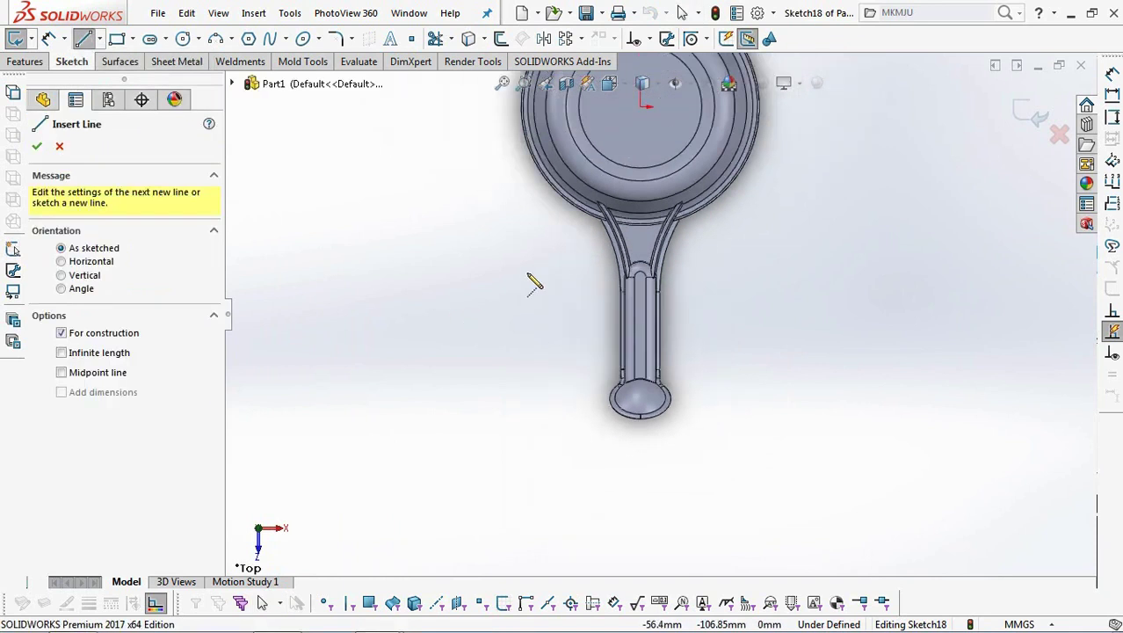
click(647, 106)
scroll(651, 404, down, 5)
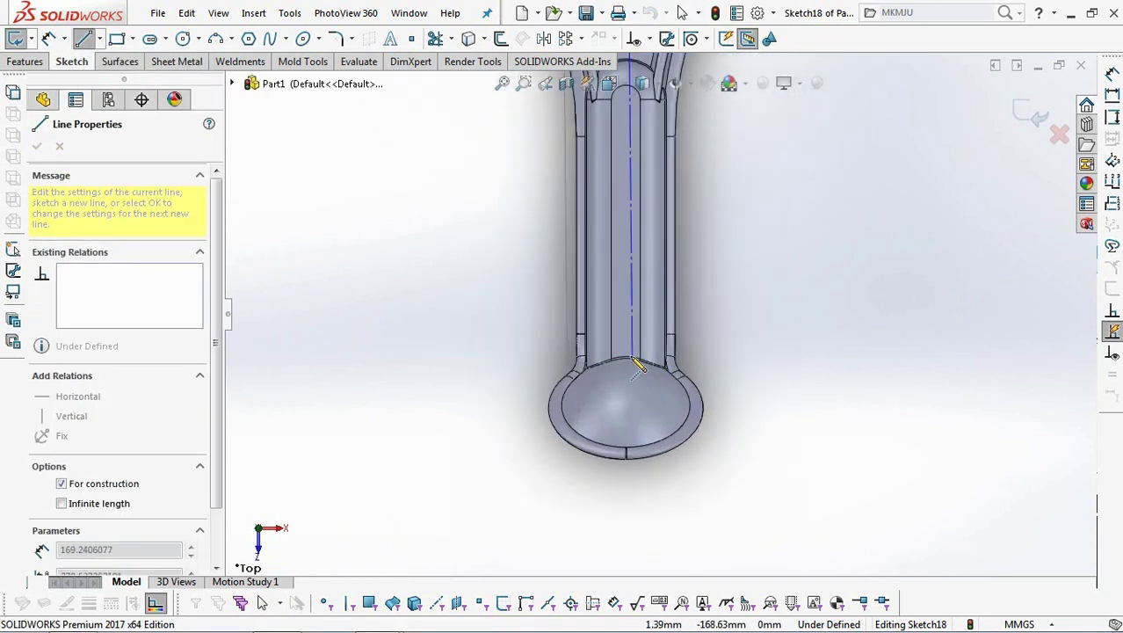
click(627, 358)
right_click(629, 360)
click(642, 367)
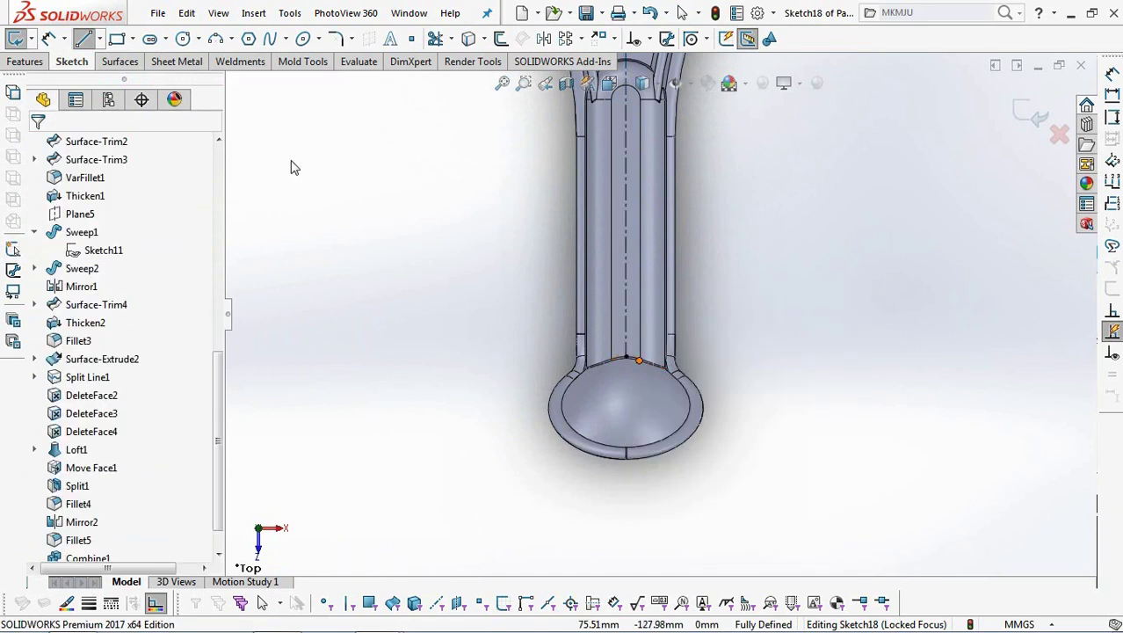
Begin a straight slot on the centerline, placing its length points
click(165, 40)
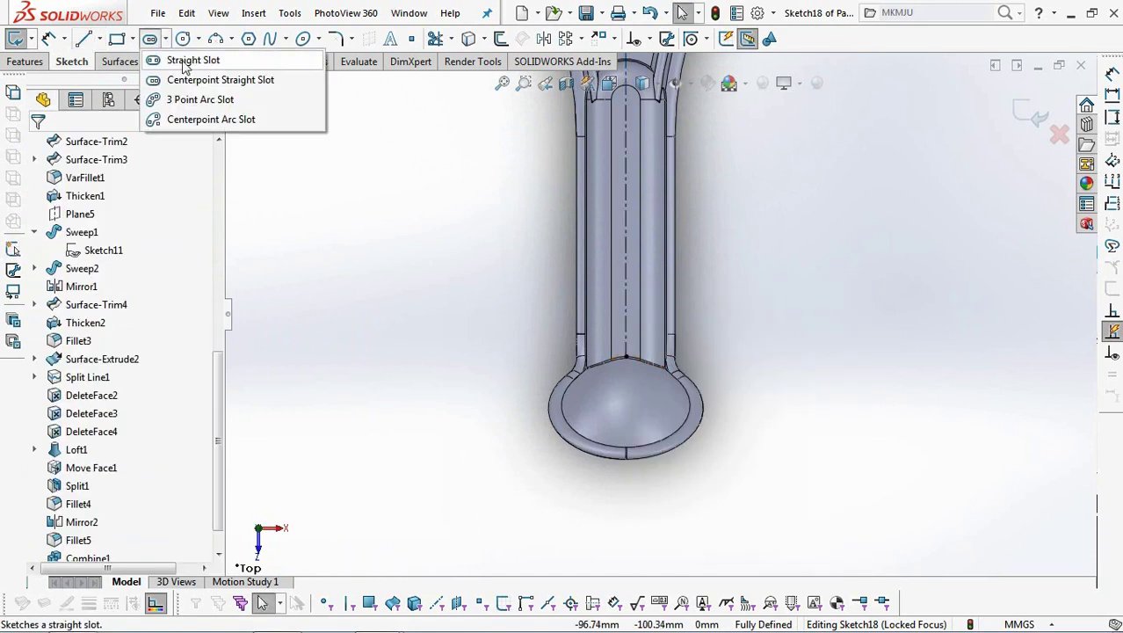
click(187, 61)
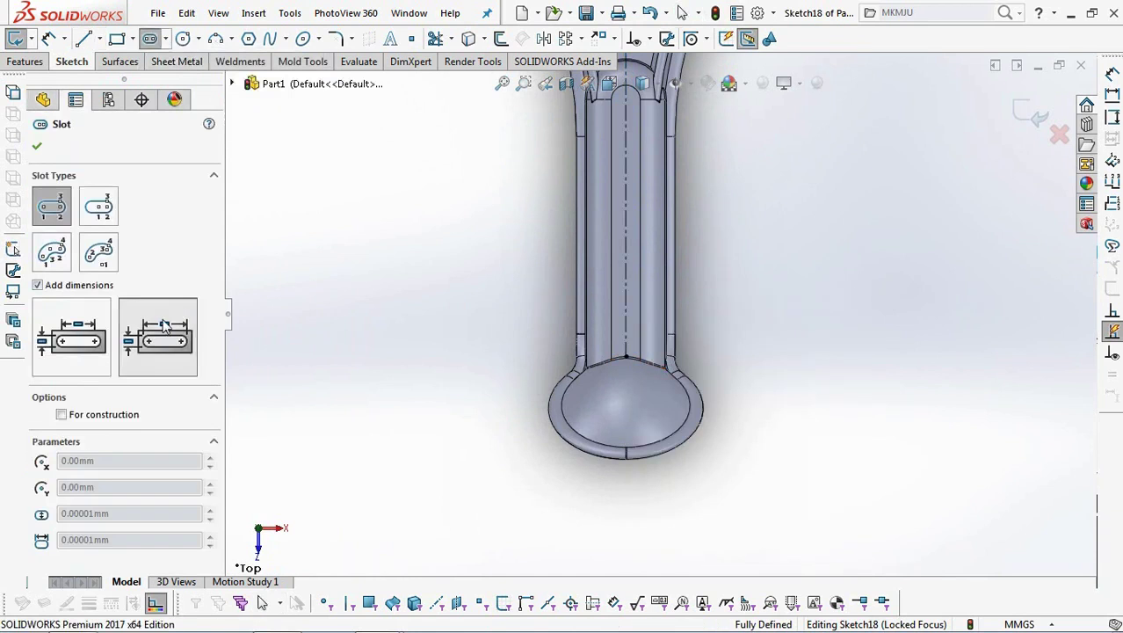
scroll(664, 314, down, 3)
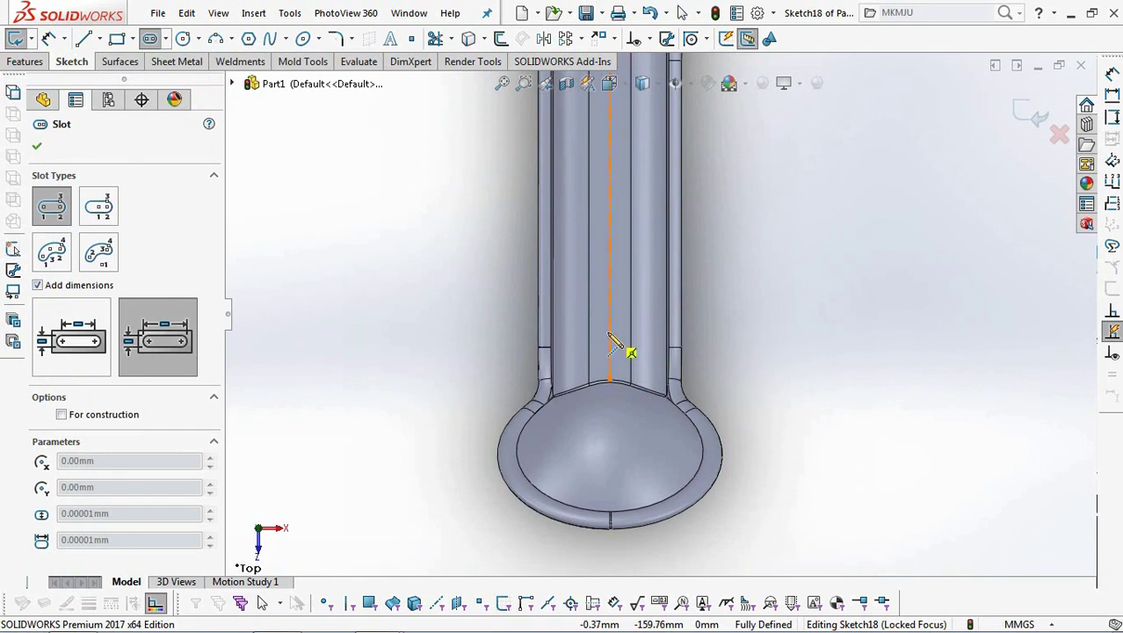
click(613, 277)
Finish the straight slot at 6 mm wide and 14 mm long
click(625, 279)
key(Escape)
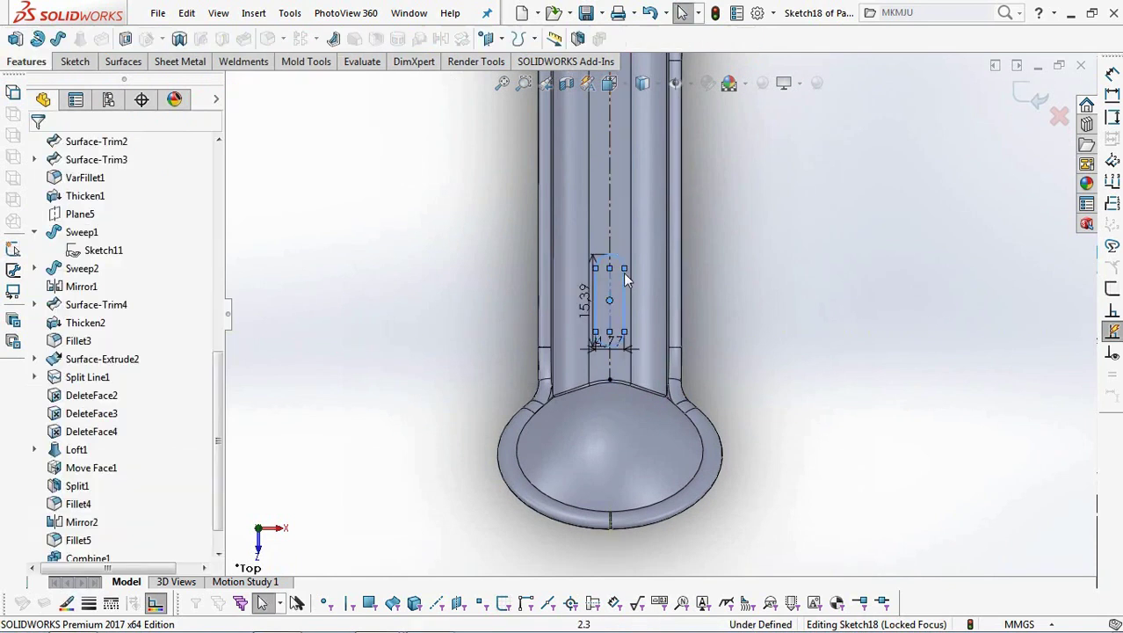
scroll(663, 350, down, 3)
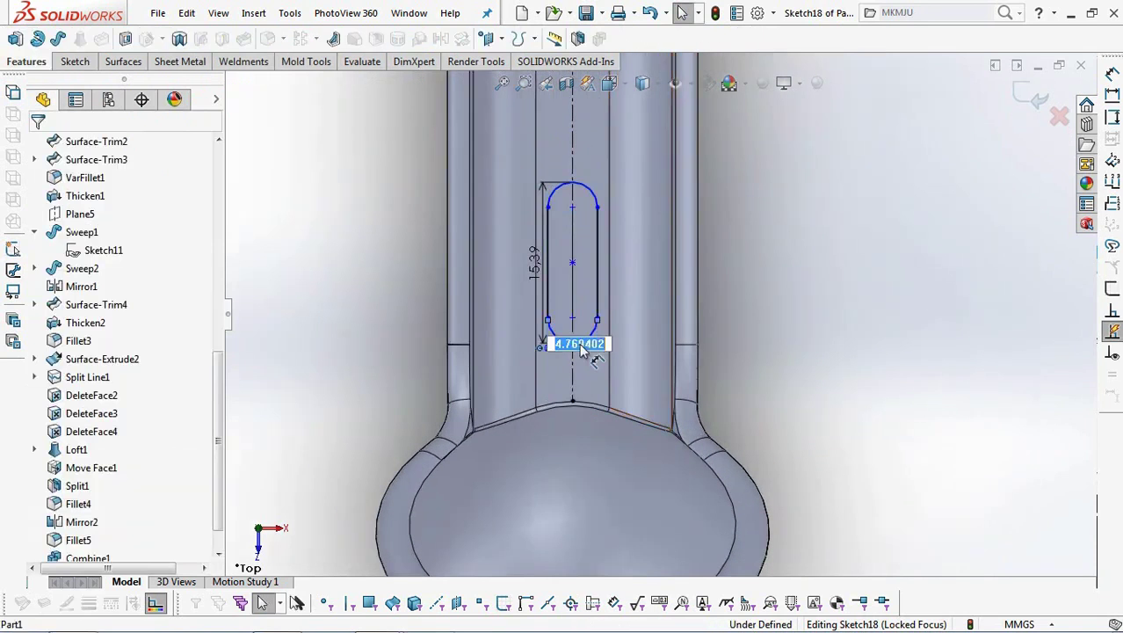
key(Return)
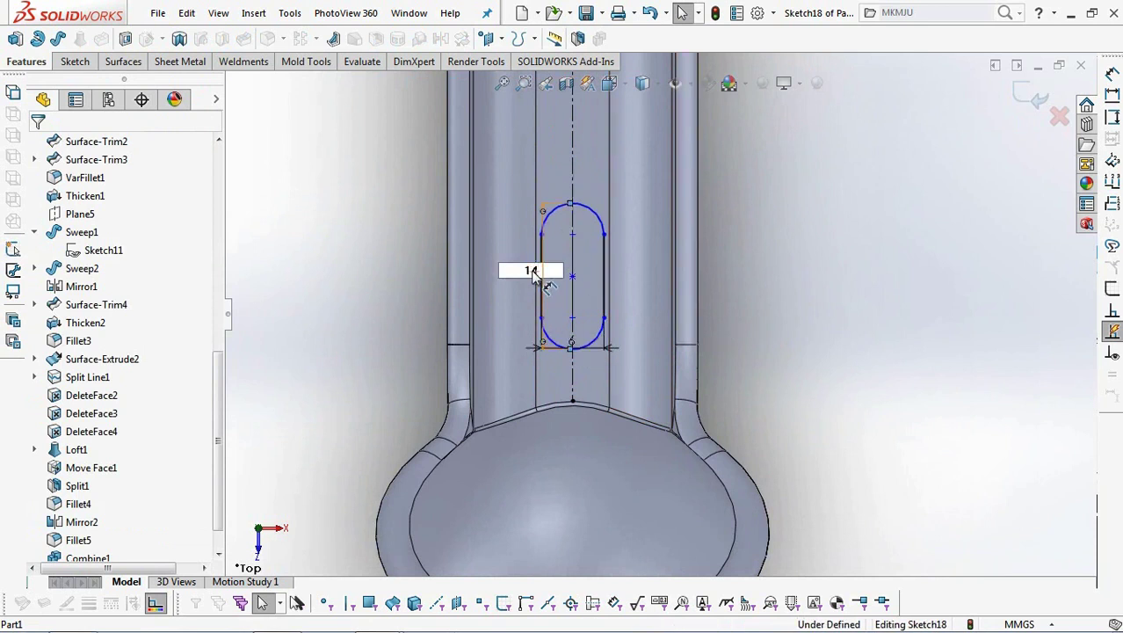
Dimension the slot's bottom arc to the bowl tip at 31 mm
click(75, 62)
click(600, 343)
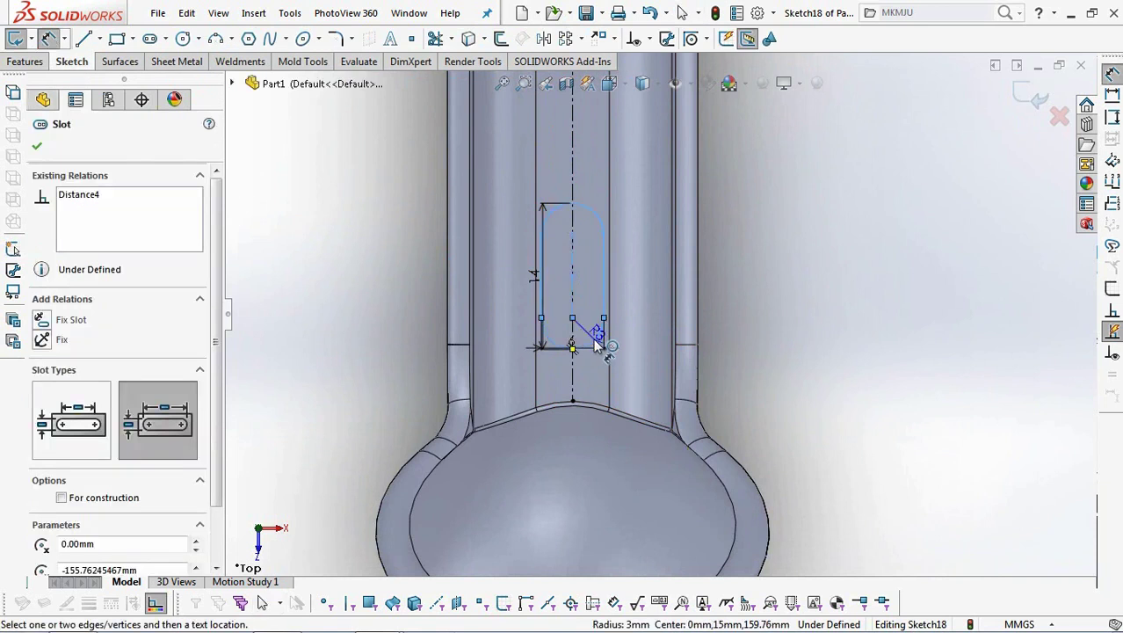
scroll(641, 470, up, 2)
scroll(637, 483, down, 2)
click(597, 524)
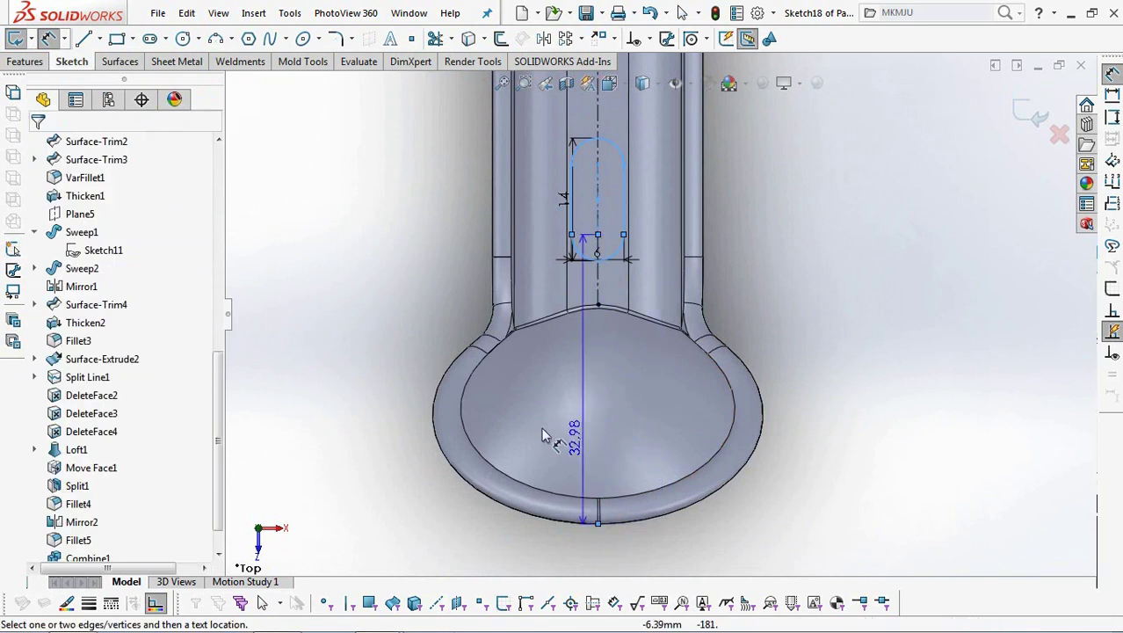
click(391, 404)
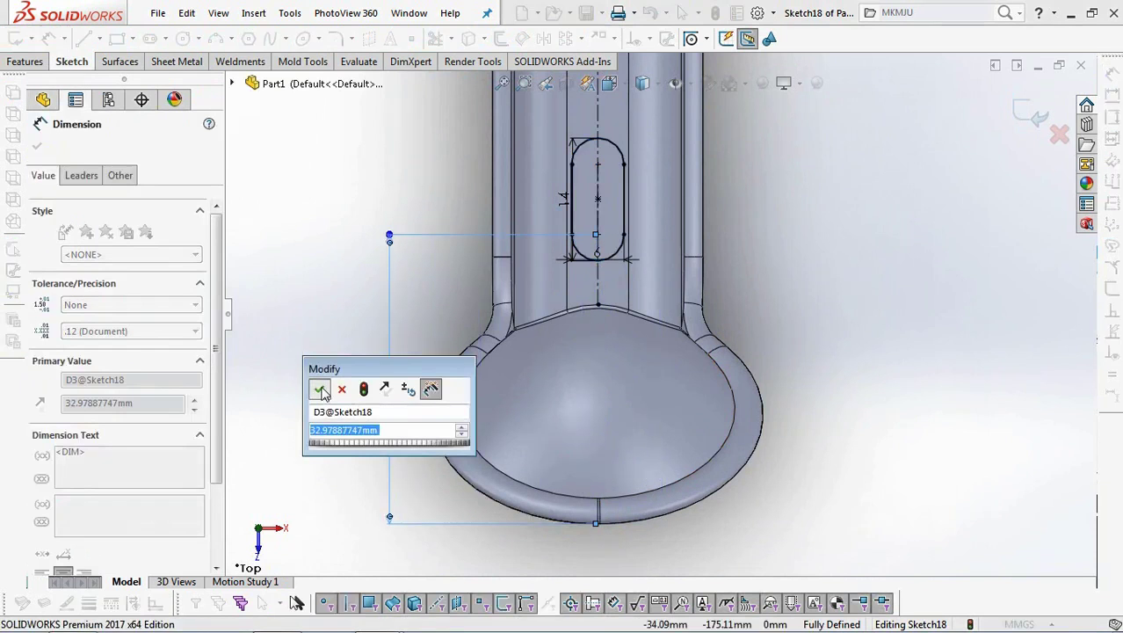
click(318, 389)
click(81, 175)
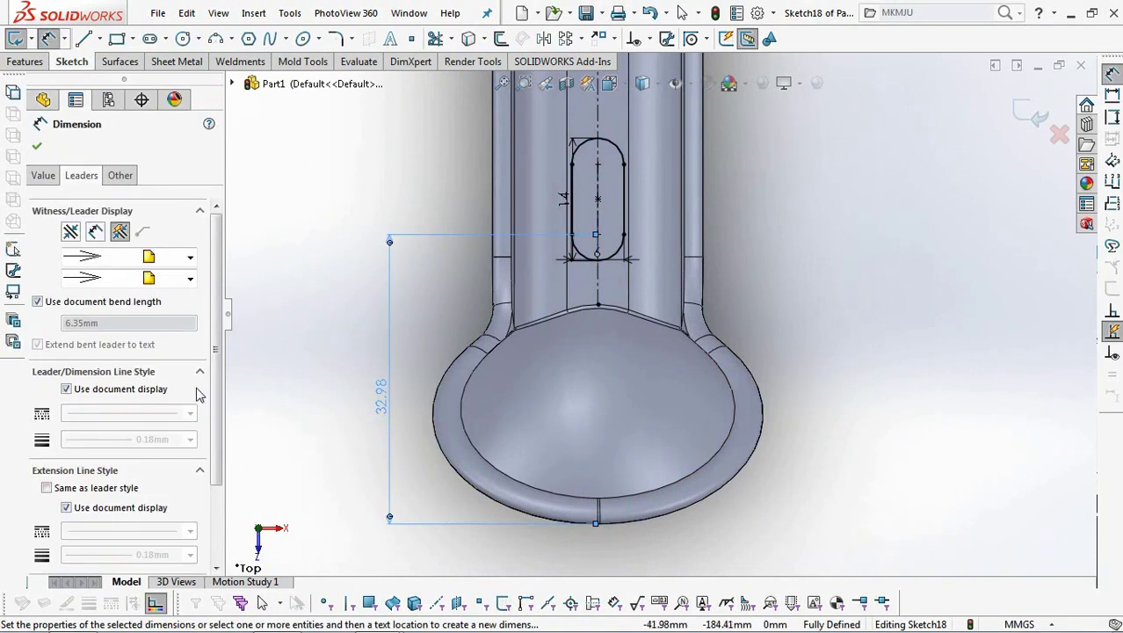
scroll(197, 398, down, 3)
double_click(384, 431)
text(31)
click(315, 409)
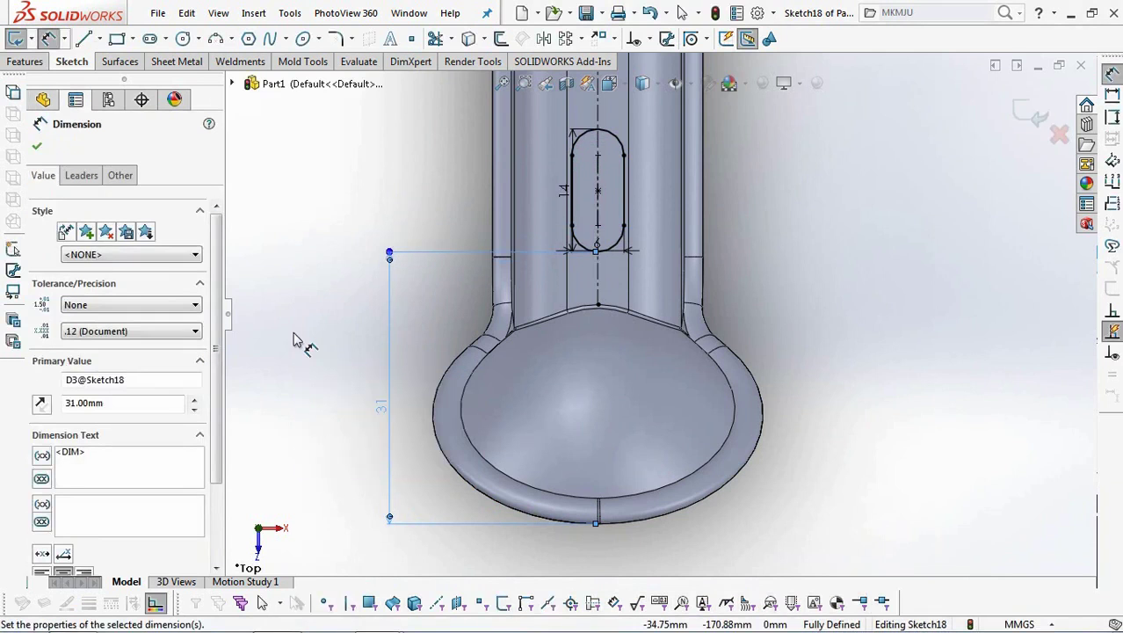
click(296, 341)
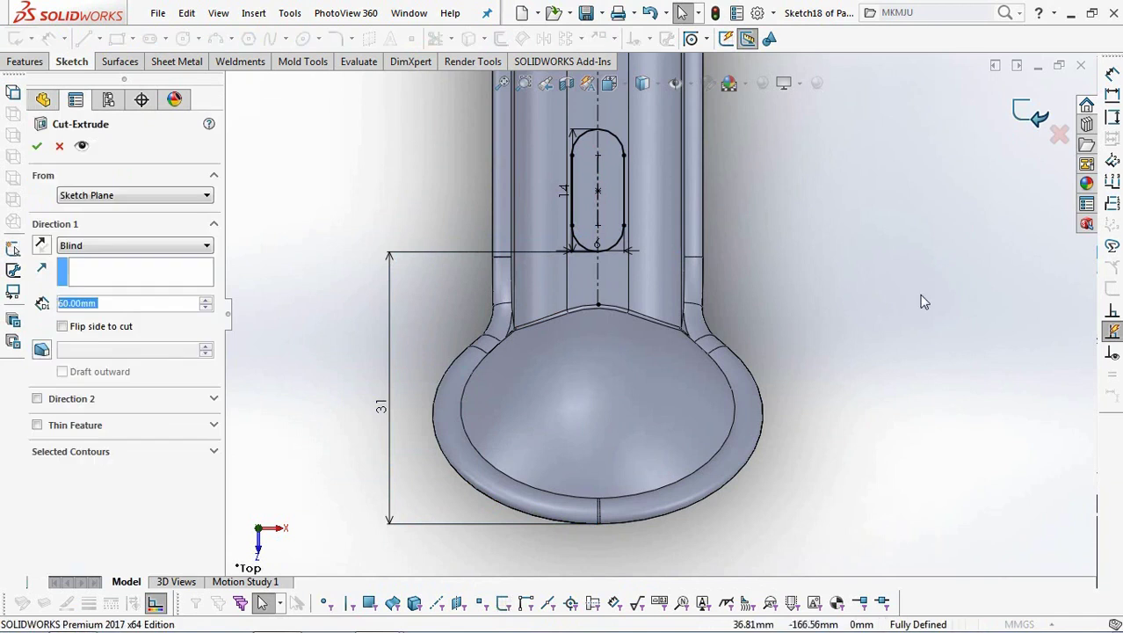
Set the extruded cut to Through All so the slot pierces the handle
click(134, 245)
click(88, 266)
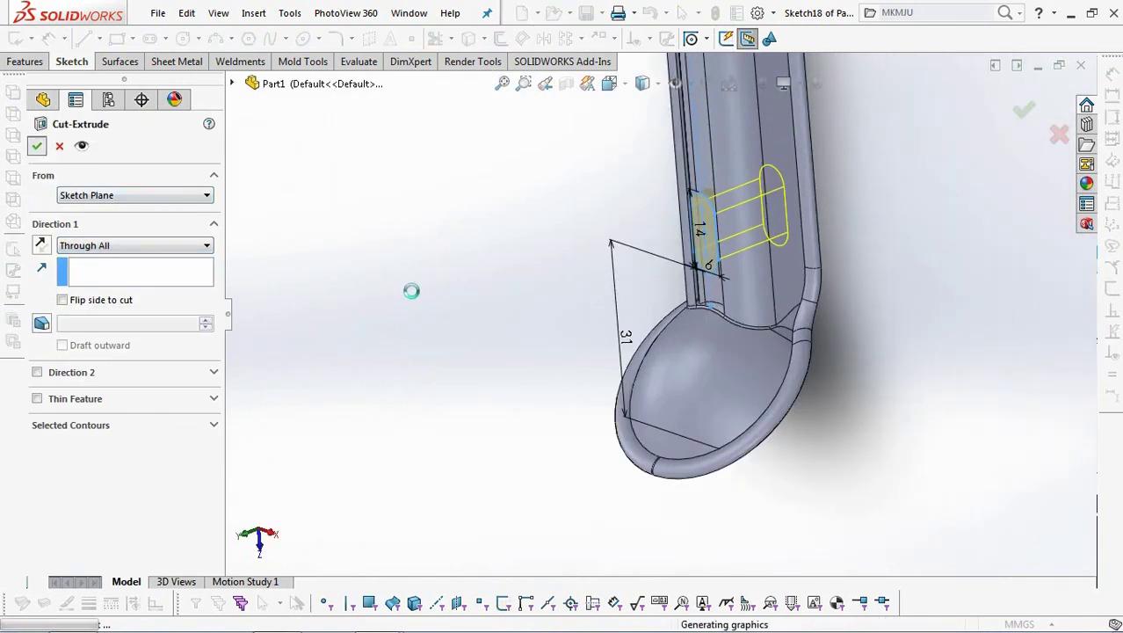
middle_drag(442, 301, 715, 316)
scroll(846, 260, up, 3)
Sketch a 0.5 mm reversed offset loop of the slot edge on the handle's inner face
click(602, 344)
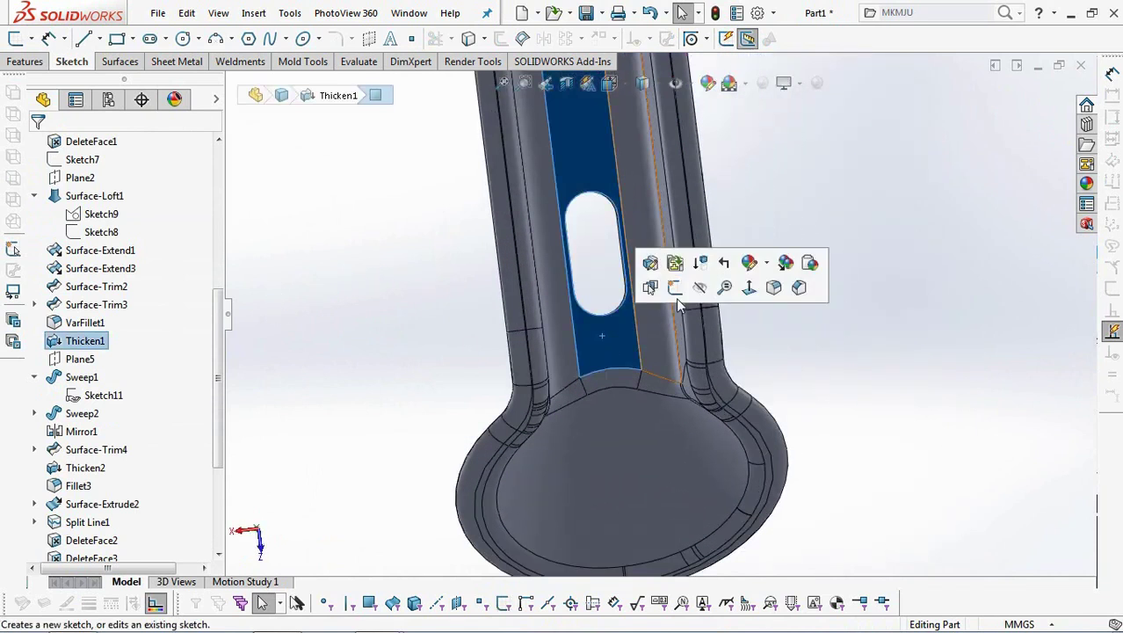
click(678, 293)
click(503, 40)
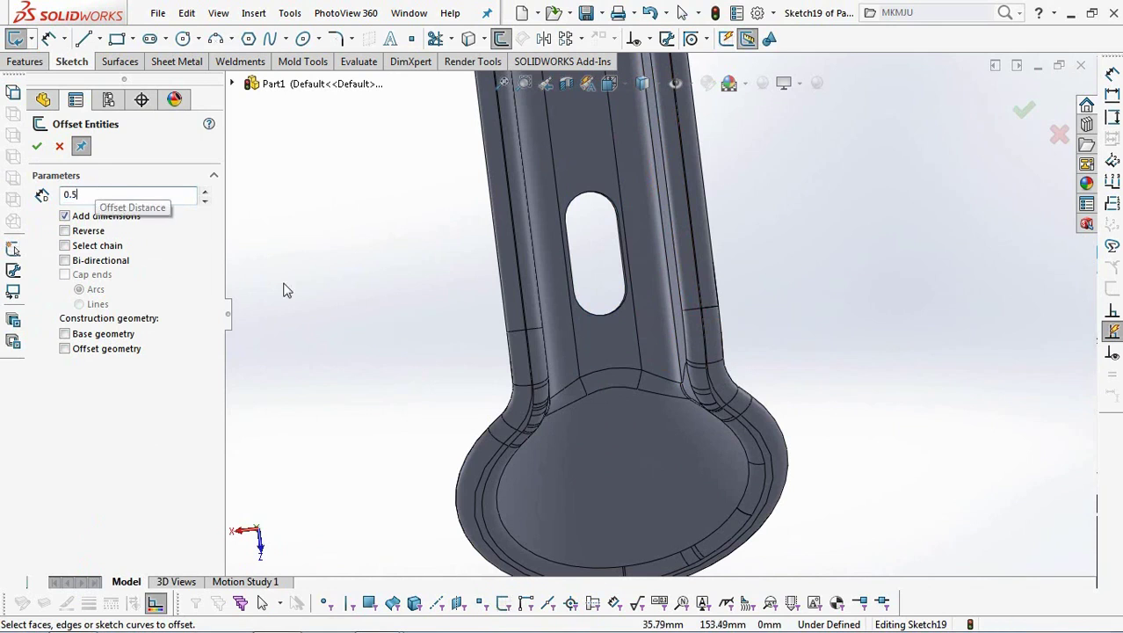
text(0.5)
key(Return)
scroll(629, 279, up, 3)
right_click(581, 298)
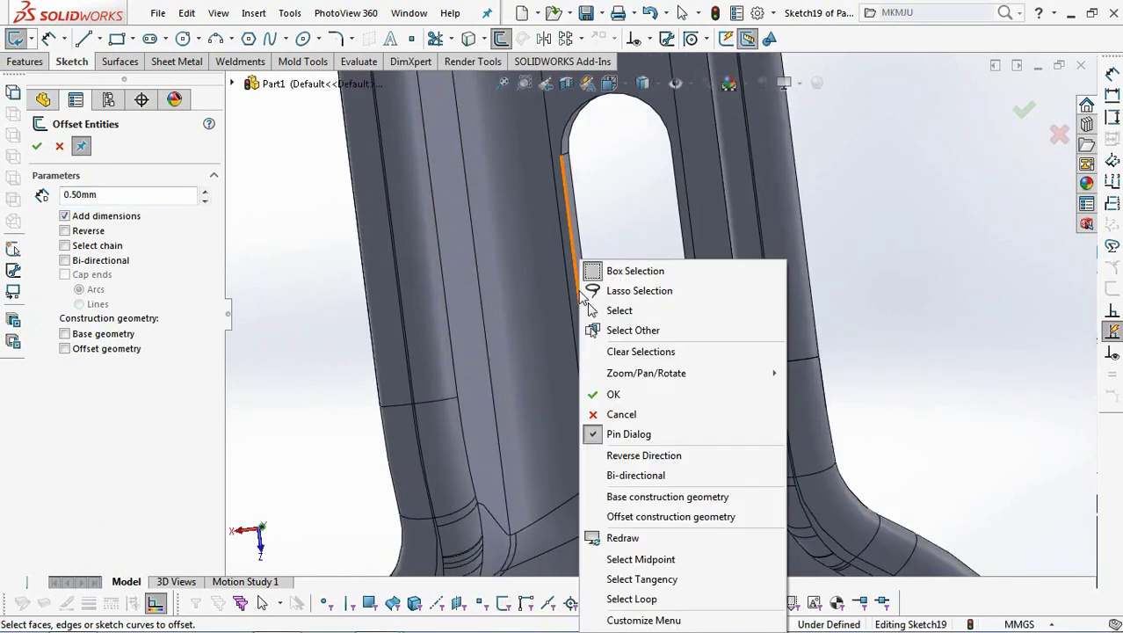
click(647, 584)
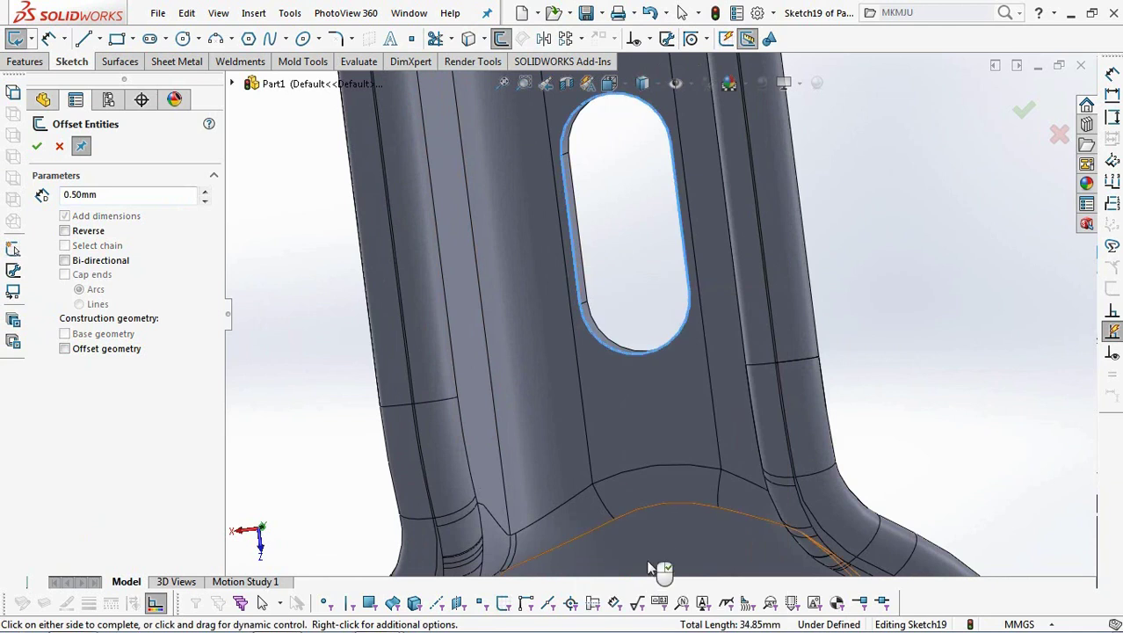
click(65, 232)
click(36, 146)
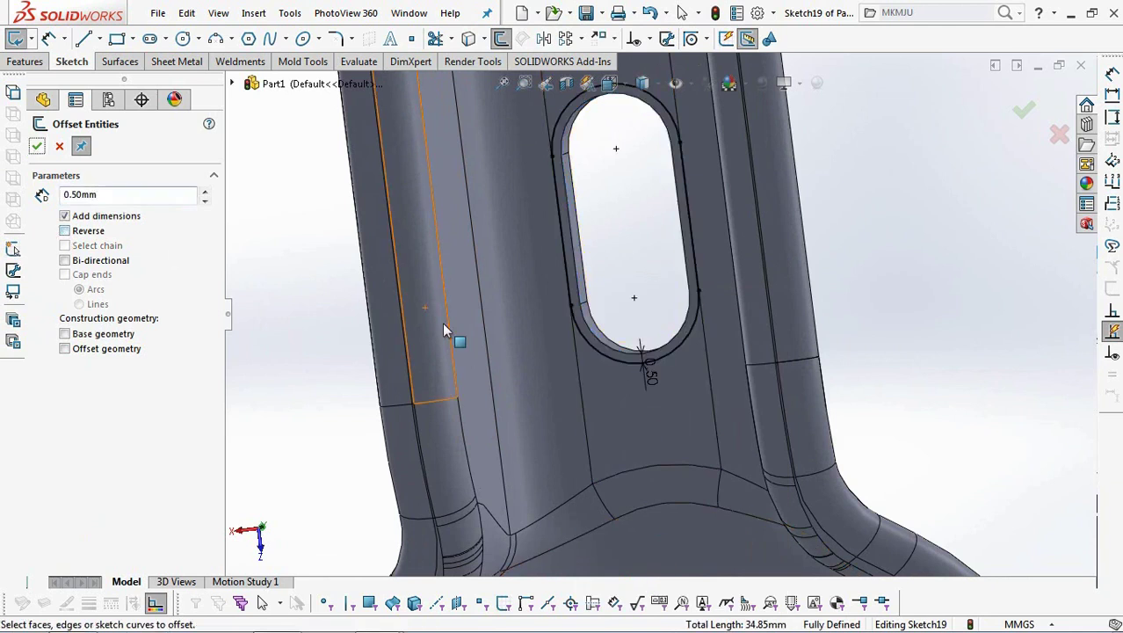
click(1023, 112)
click(1023, 114)
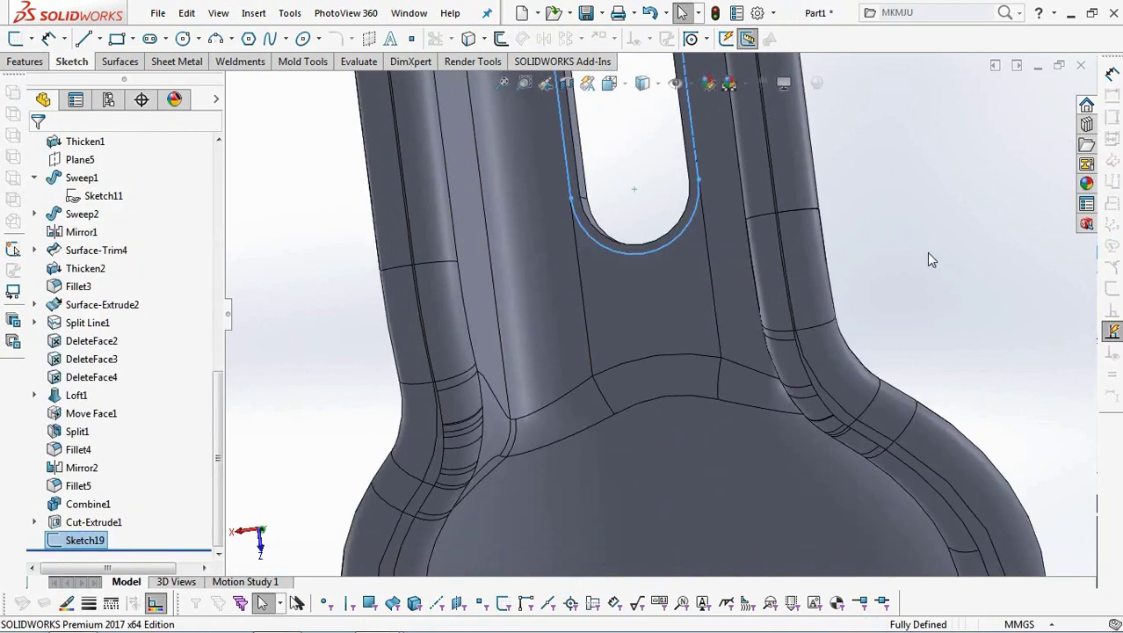
Sweep a 1 mm circular profile along Sketch19 to bead the slot hole
scroll(825, 162, down, 3)
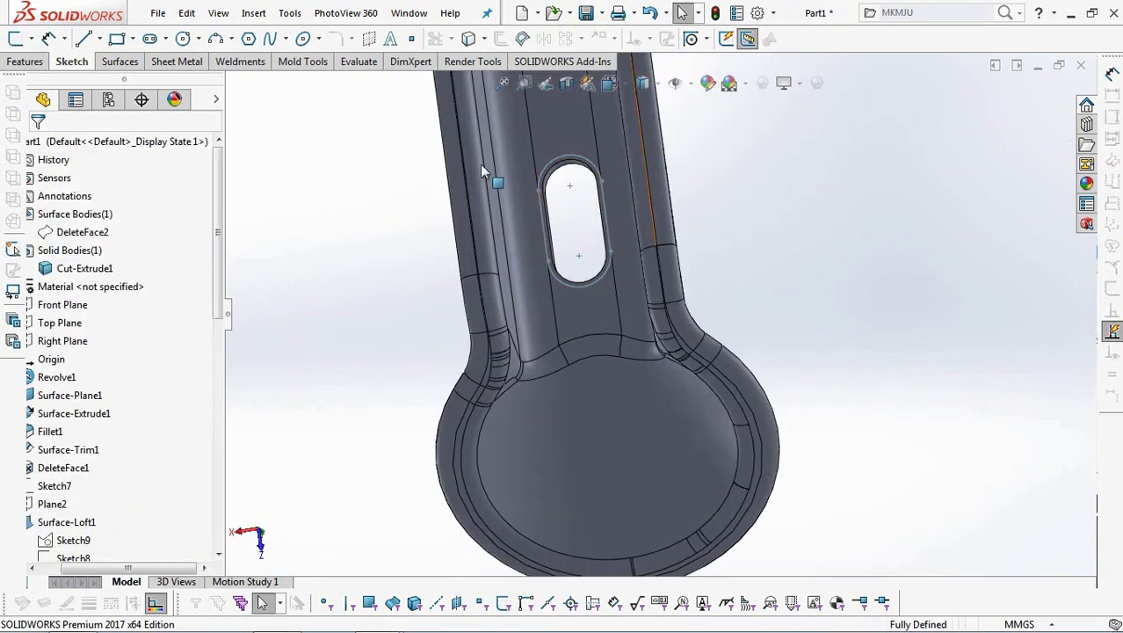
click(21, 61)
click(58, 37)
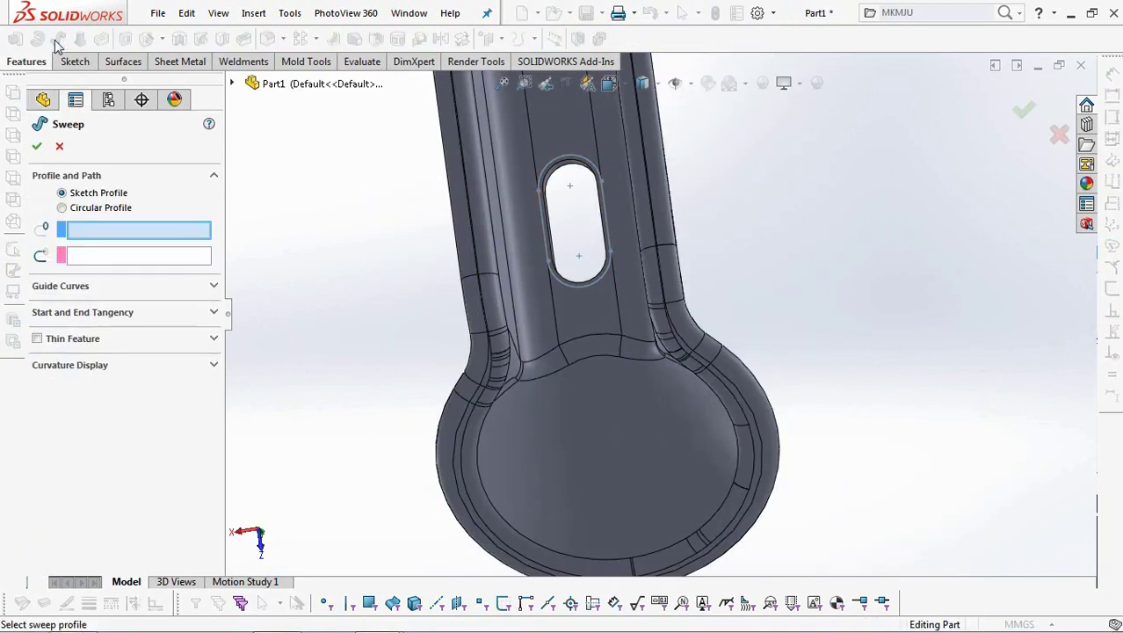
click(62, 208)
text(1)
click(149, 232)
click(549, 260)
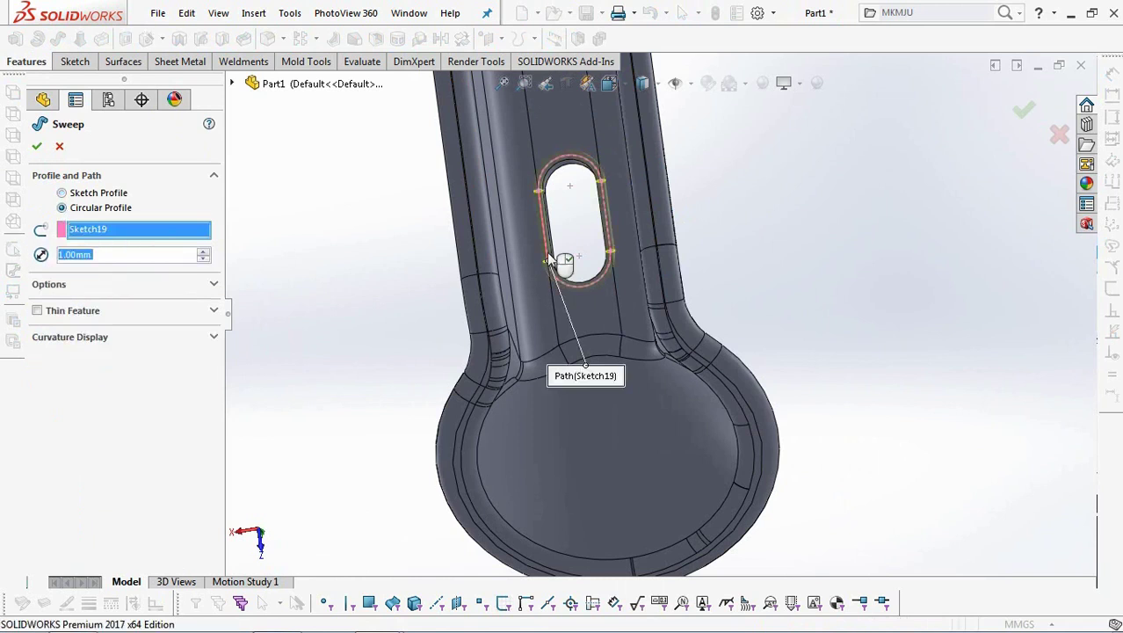
click(196, 286)
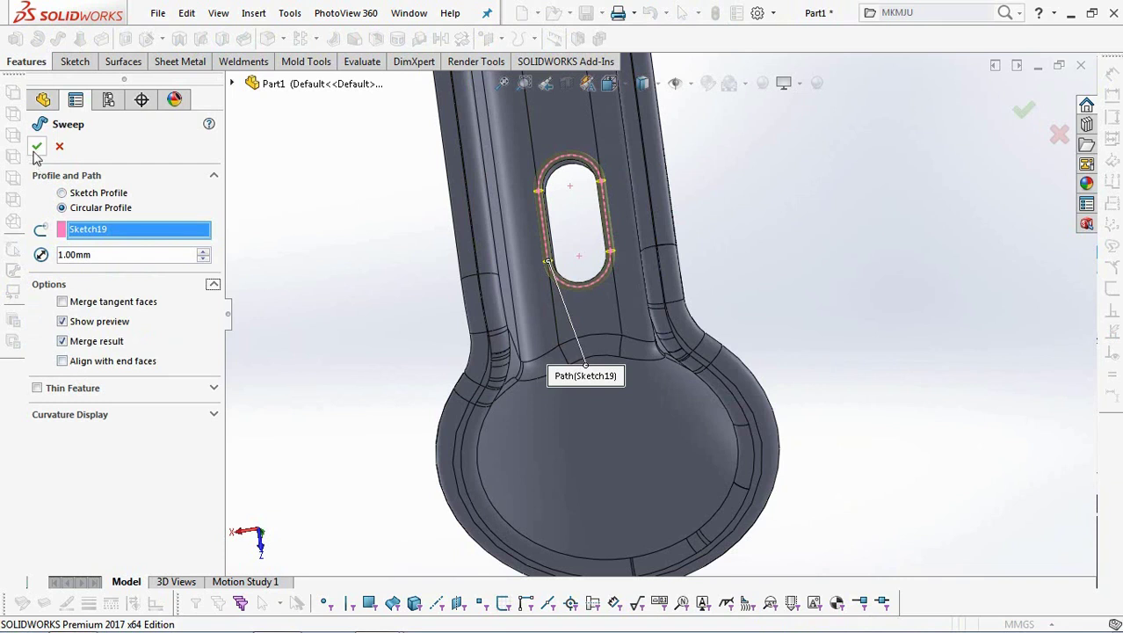
key(Return)
scroll(409, 329, up, 5)
middle_drag(446, 343, 503, 279)
scroll(503, 280, down, 3)
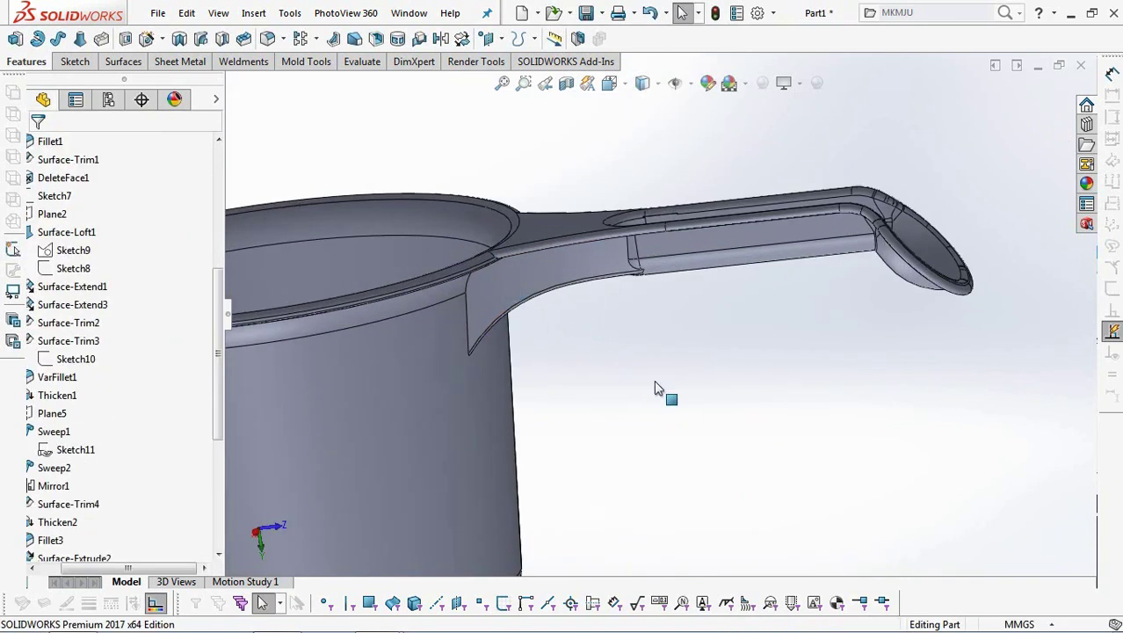
scroll(545, 283, down, 5)
scroll(545, 321, up, 6)
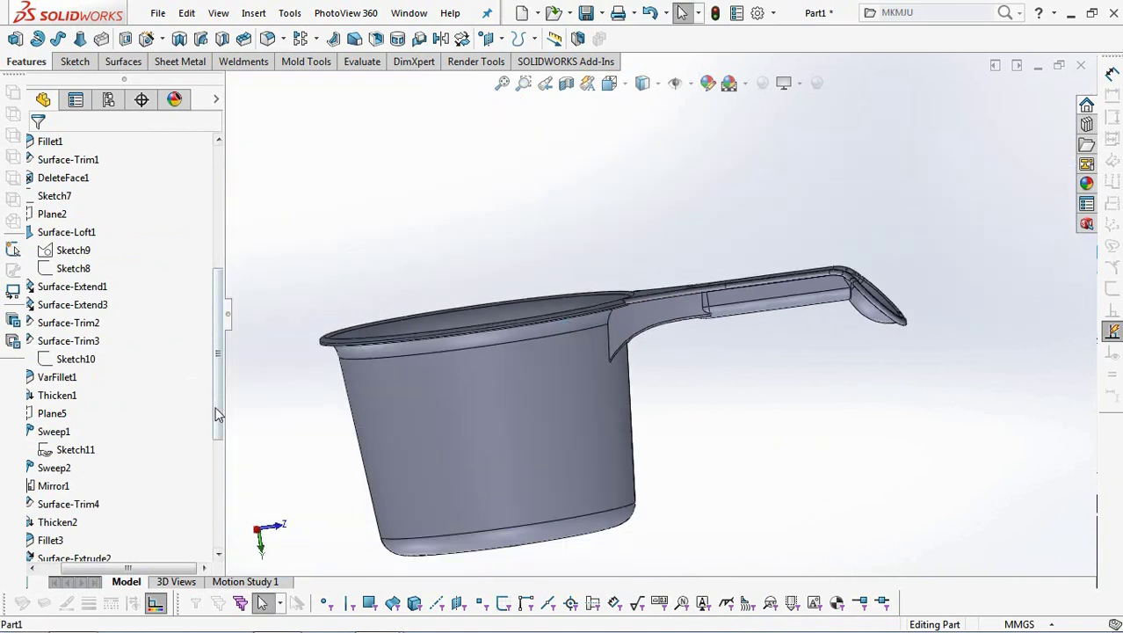
drag(133, 568, 113, 572)
drag(223, 427, 217, 288)
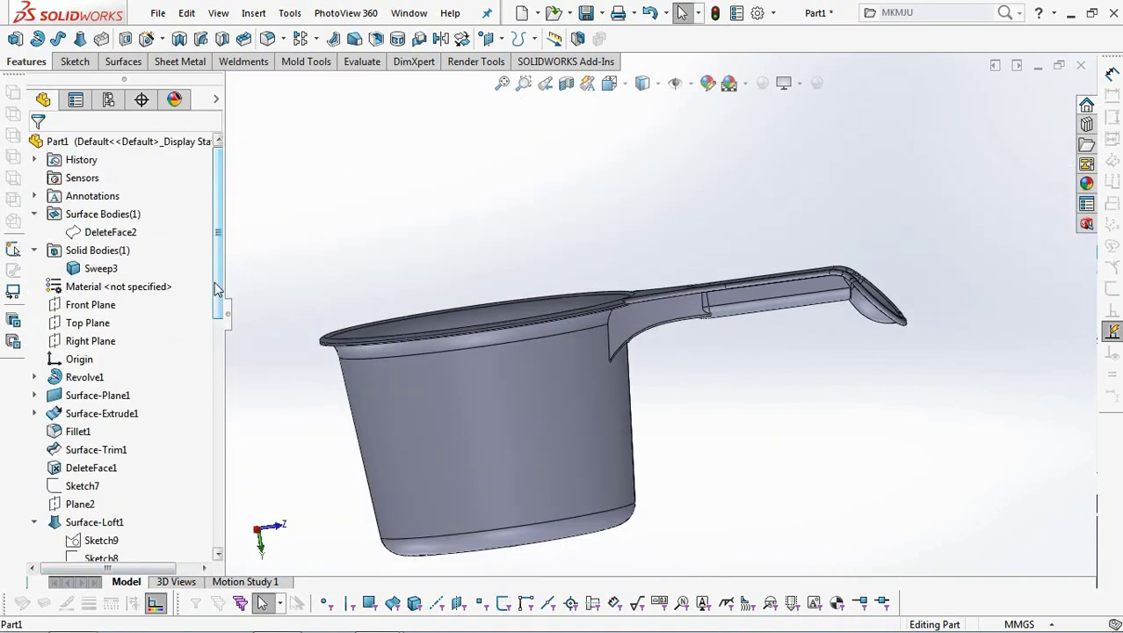
Start a new sketch on the Right Plane, viewed from the right side
click(79, 341)
click(97, 320)
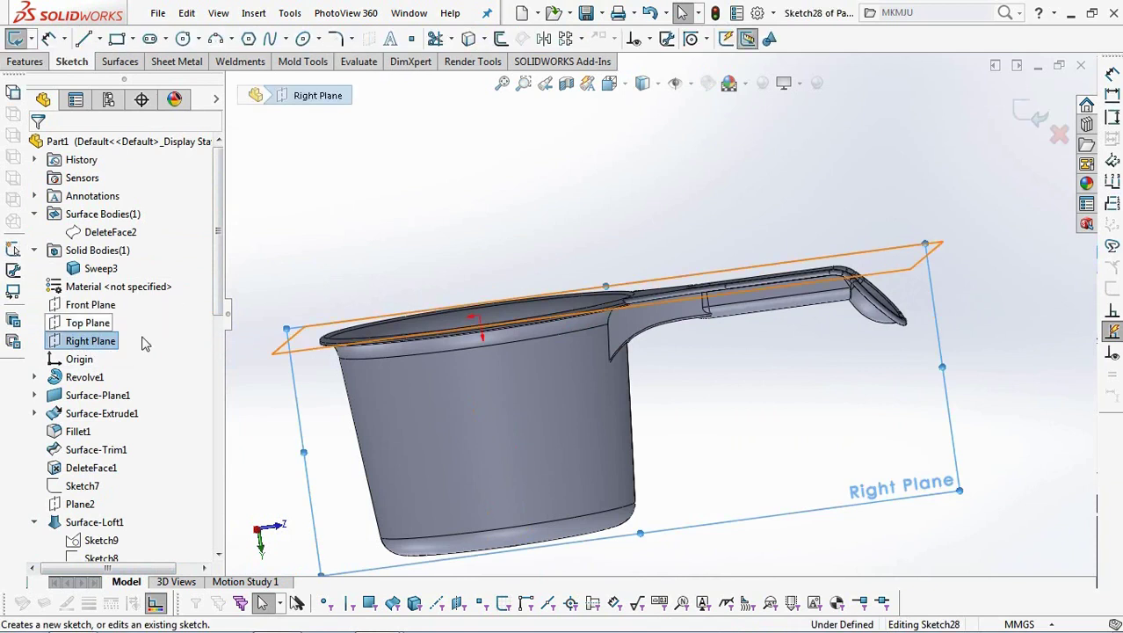
click(613, 94)
click(608, 254)
scroll(742, 188, down, 3)
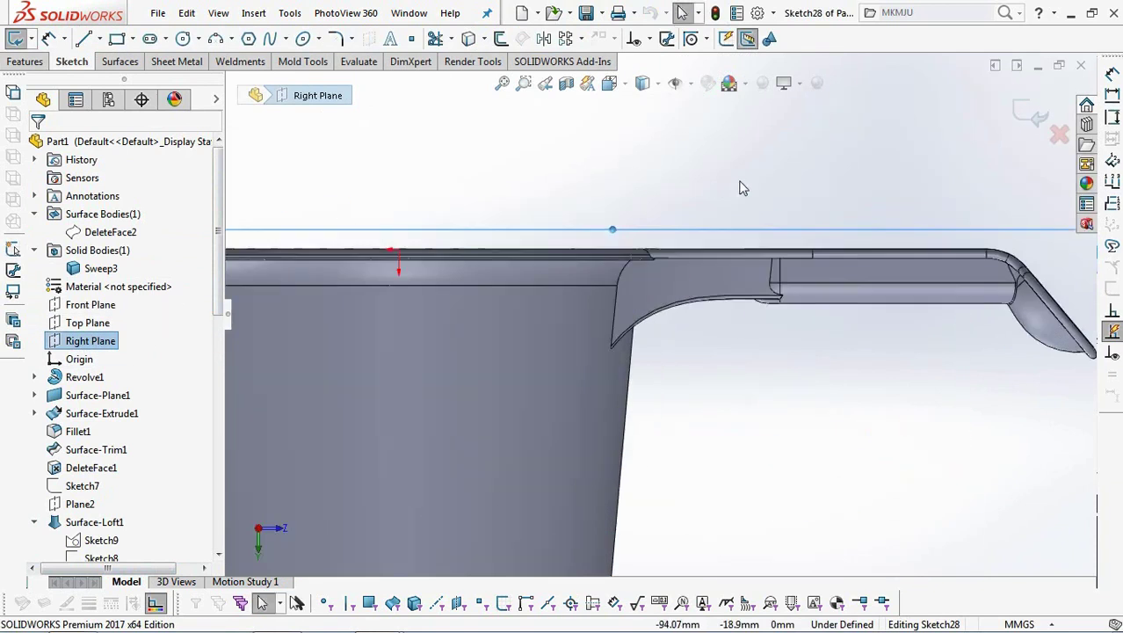
scroll(742, 188, down, 1)
Draw a horizontal line along the handle's top edge past the bend
click(83, 39)
scroll(536, 305, down, 2)
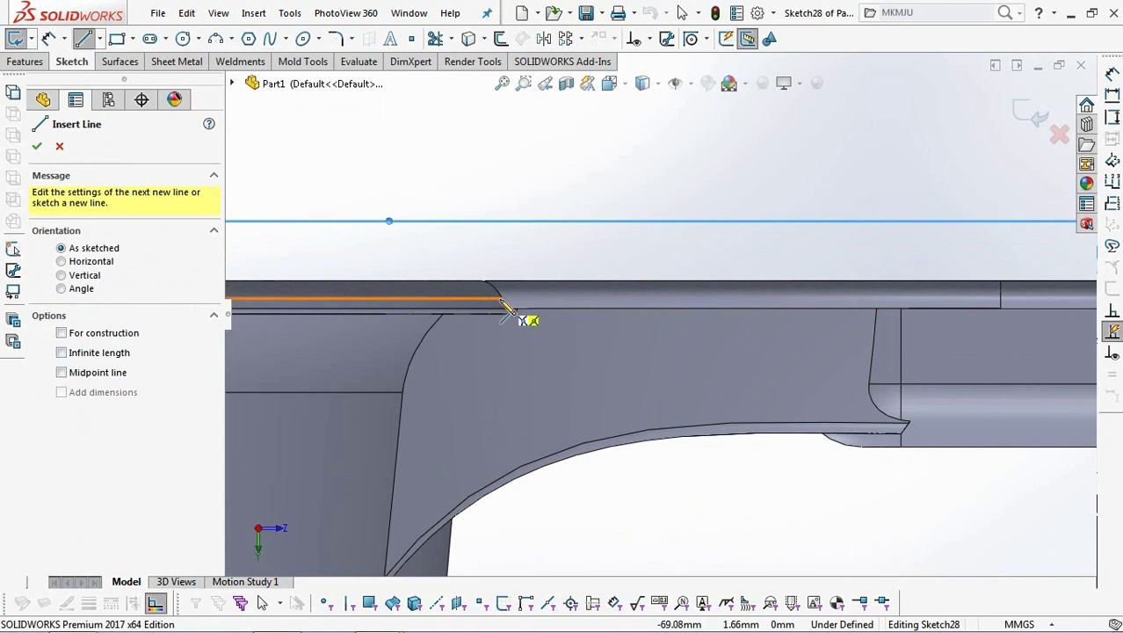
click(504, 301)
scroll(638, 326, up, 4)
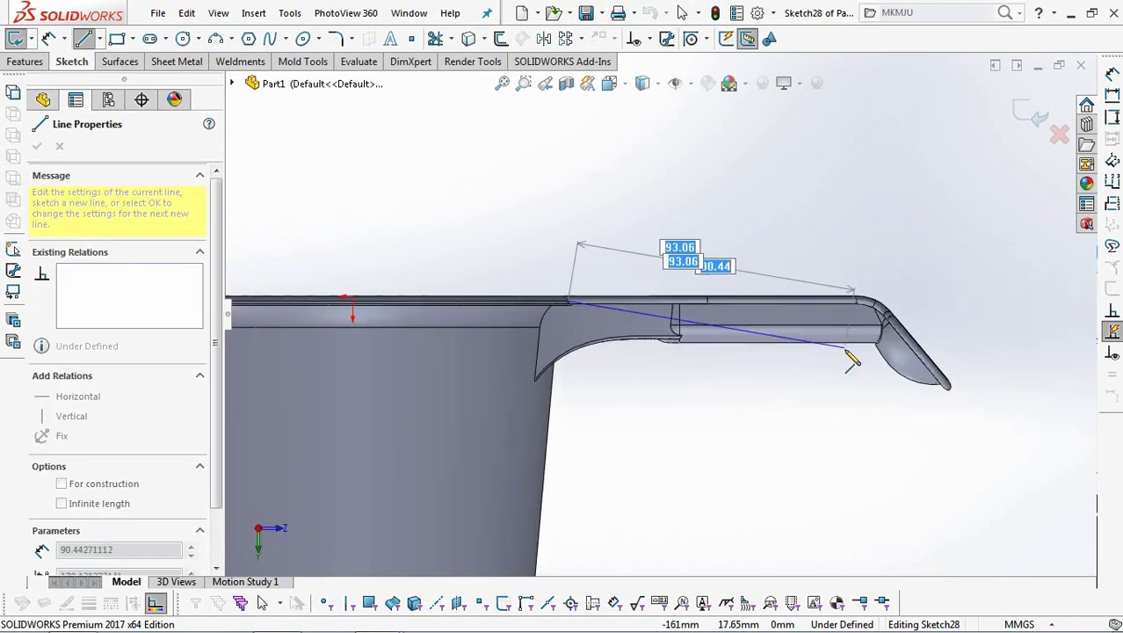
scroll(842, 350, down, 2)
click(907, 267)
right_click(905, 274)
click(933, 275)
Draw a vertical centerline through the handle tip and add a relation to it
scroll(1028, 435, down, 3)
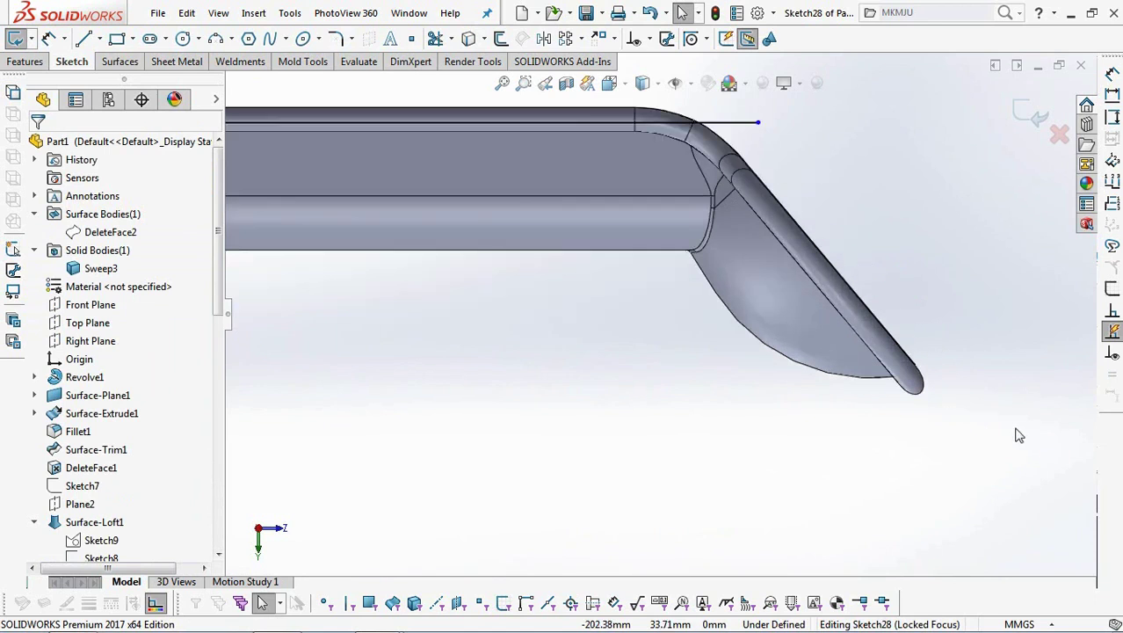
scroll(949, 395, down, 3)
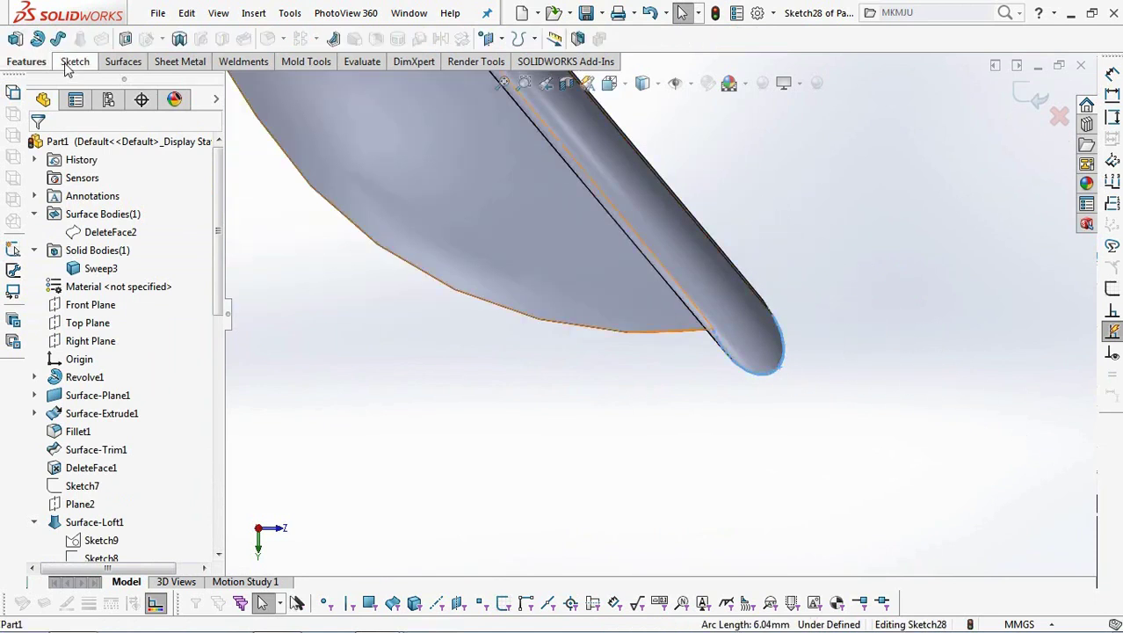
click(785, 323)
click(743, 229)
click(100, 39)
click(123, 79)
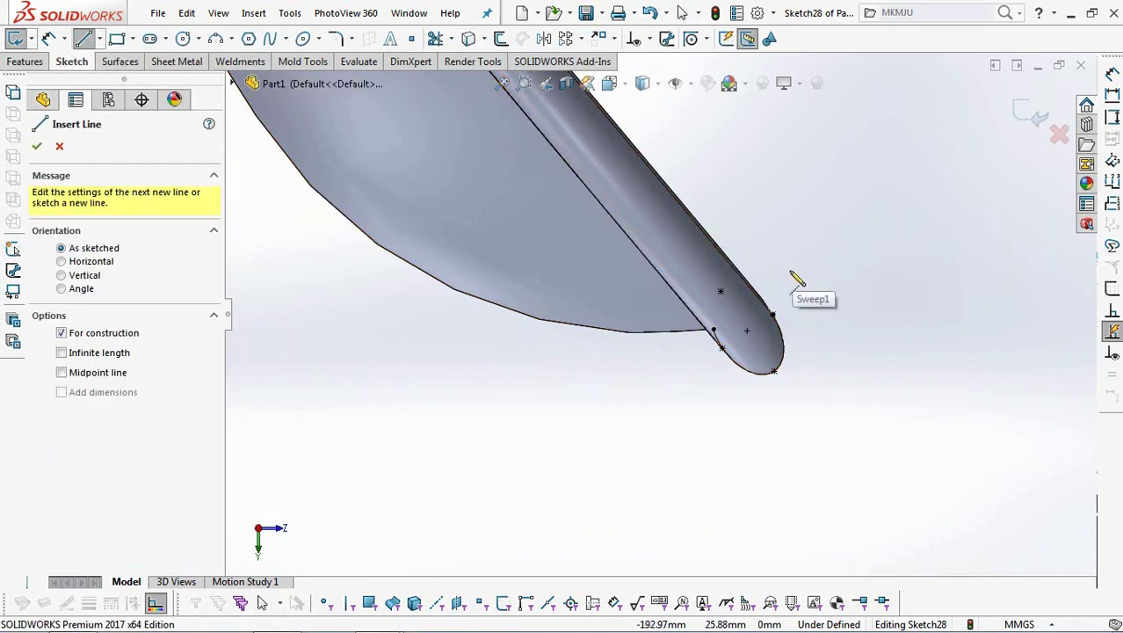
click(789, 271)
right_click(790, 402)
click(826, 414)
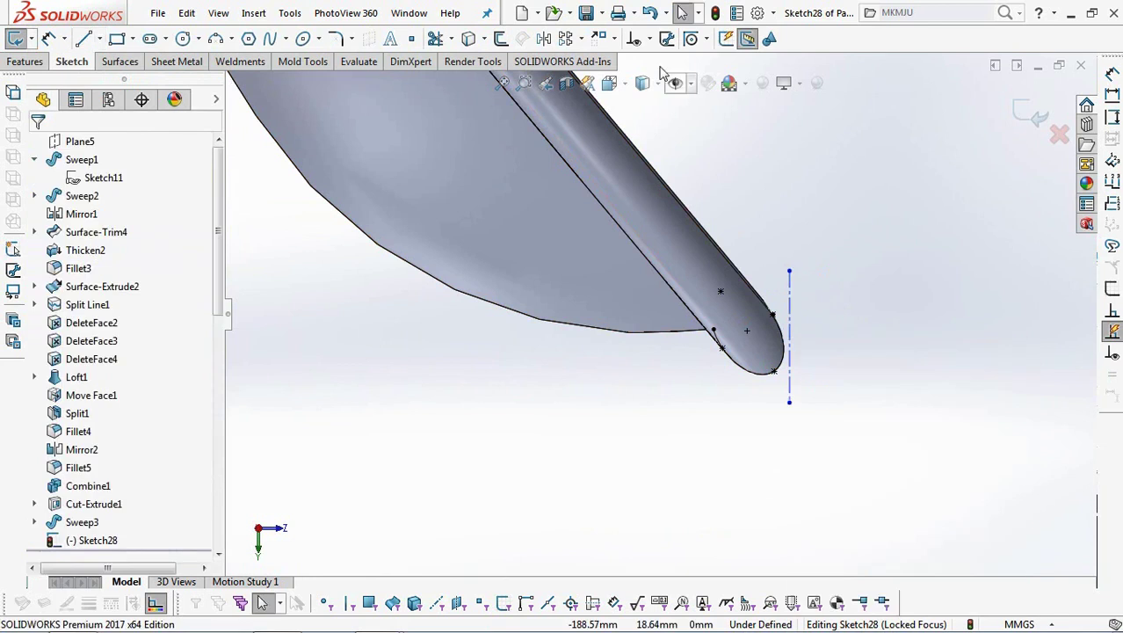
click(638, 39)
click(694, 77)
click(793, 299)
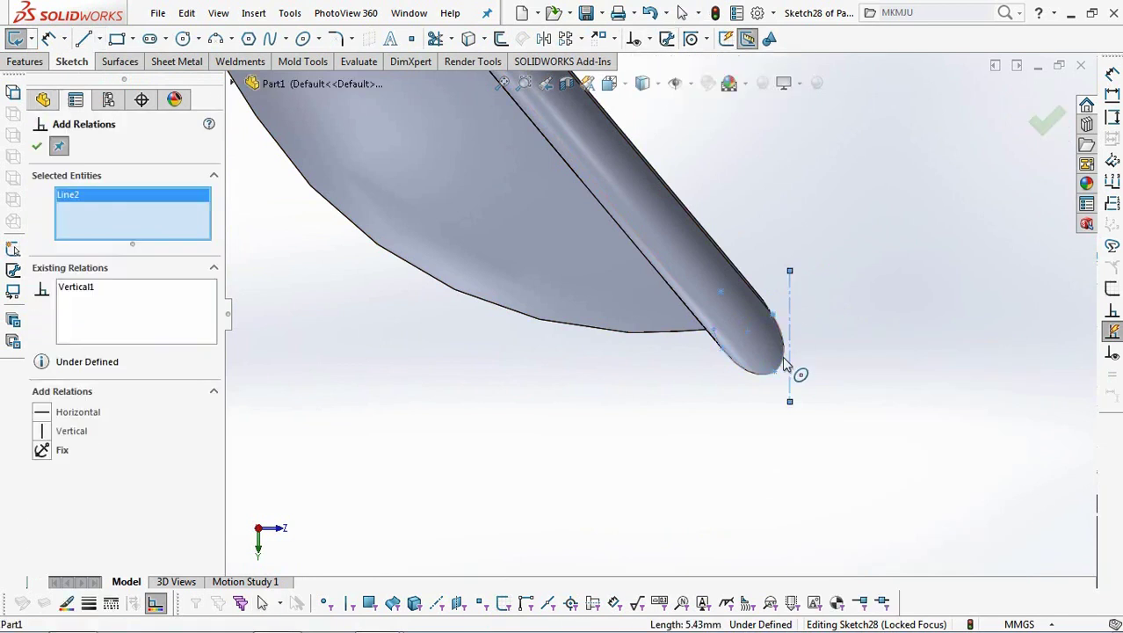
click(36, 146)
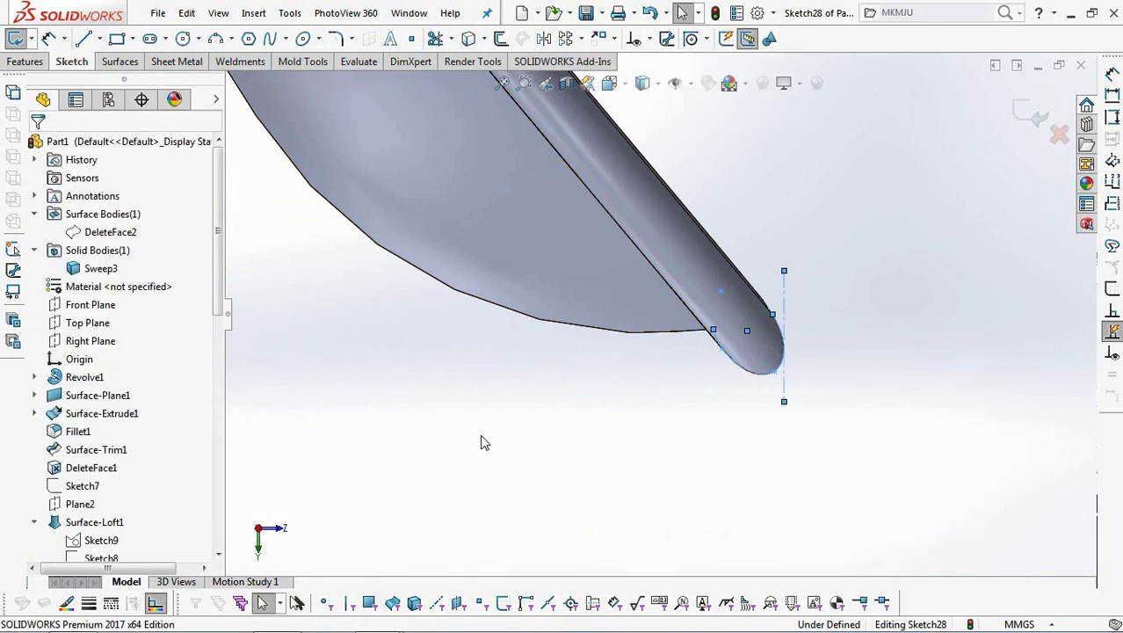
Trim the sketch, then draw a diagonal line from the tip toward the upper bend
click(434, 39)
scroll(796, 429, up, 4)
click(36, 146)
key(l)
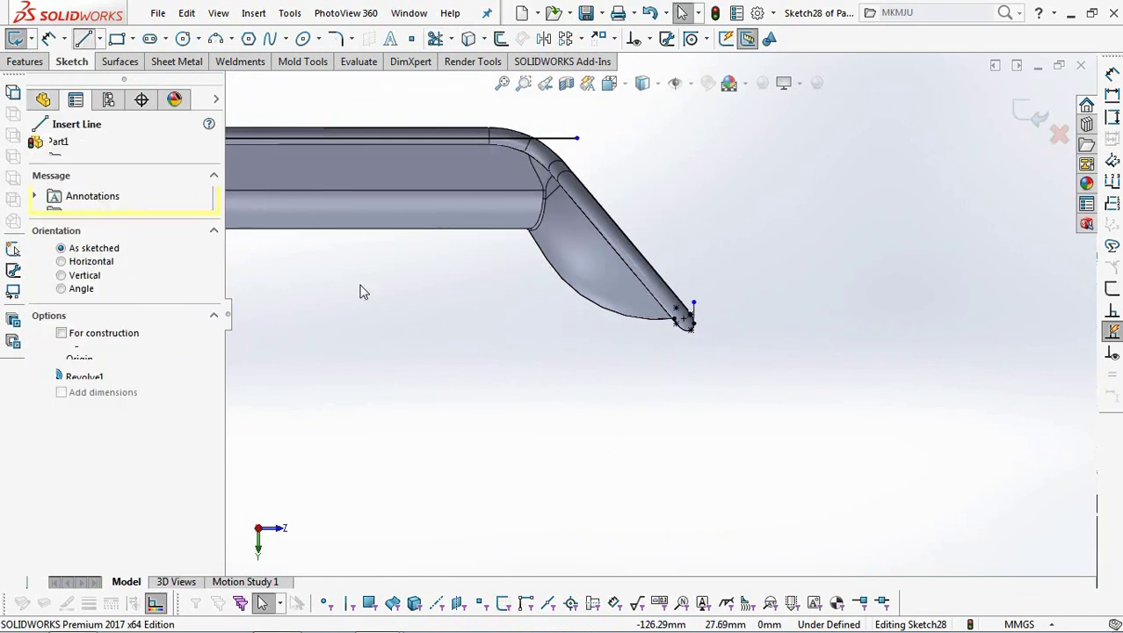
scroll(689, 351, down, 3)
scroll(695, 360, up, 3)
click(665, 325)
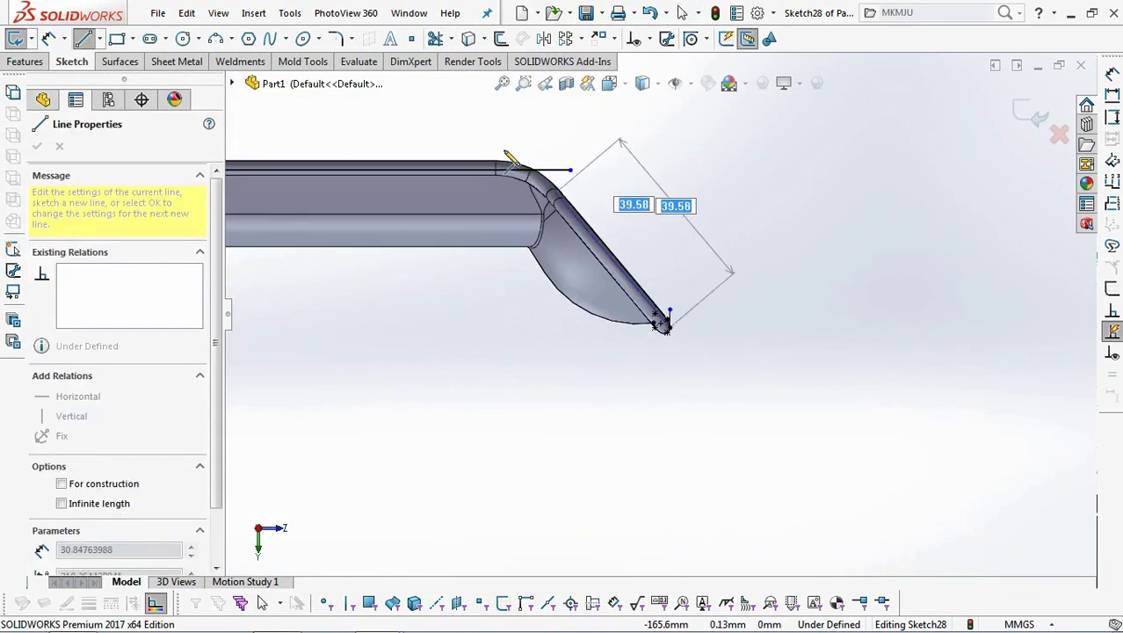
click(512, 147)
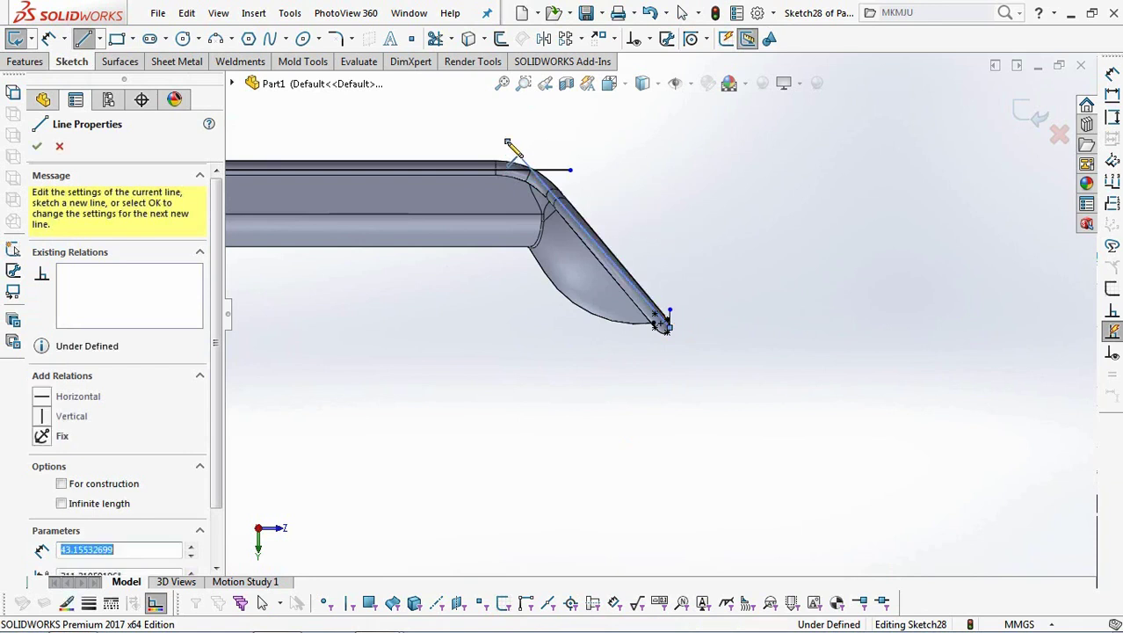
Make the diagonal Line3 parallel to the handle edge
click(644, 38)
click(679, 77)
scroll(645, 235, down, 5)
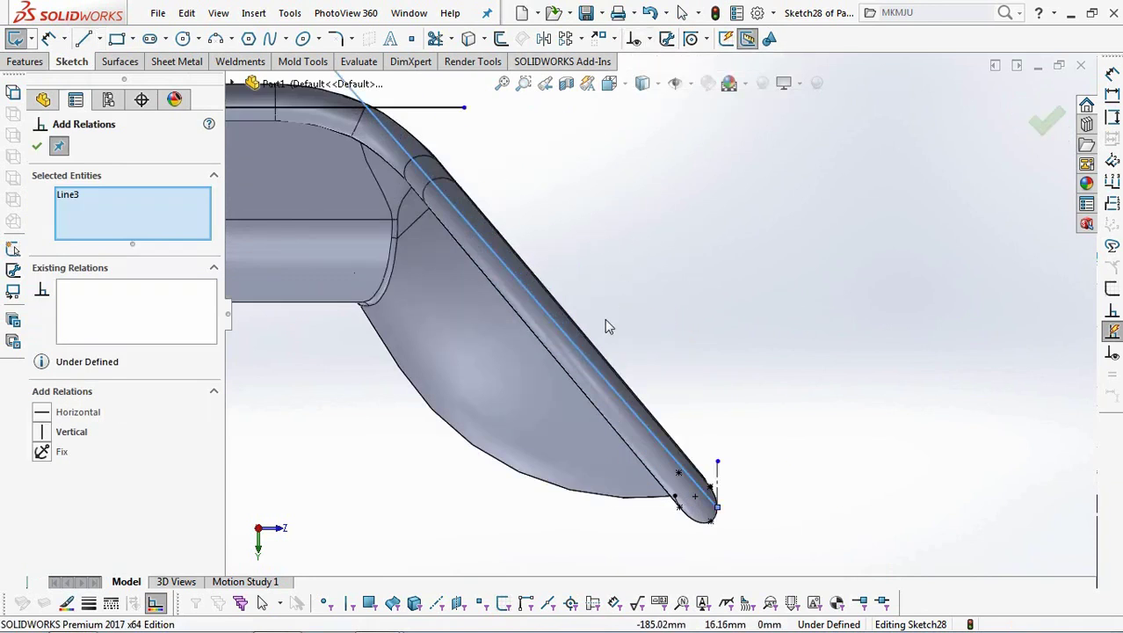
click(615, 347)
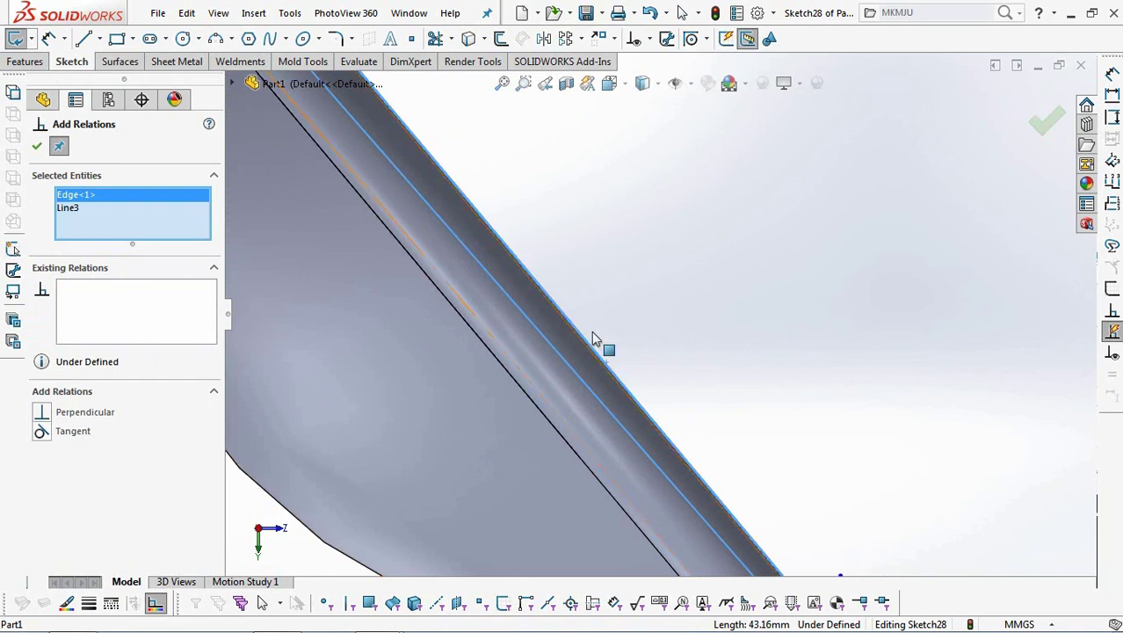
right_click(74, 201)
click(123, 223)
click(601, 368)
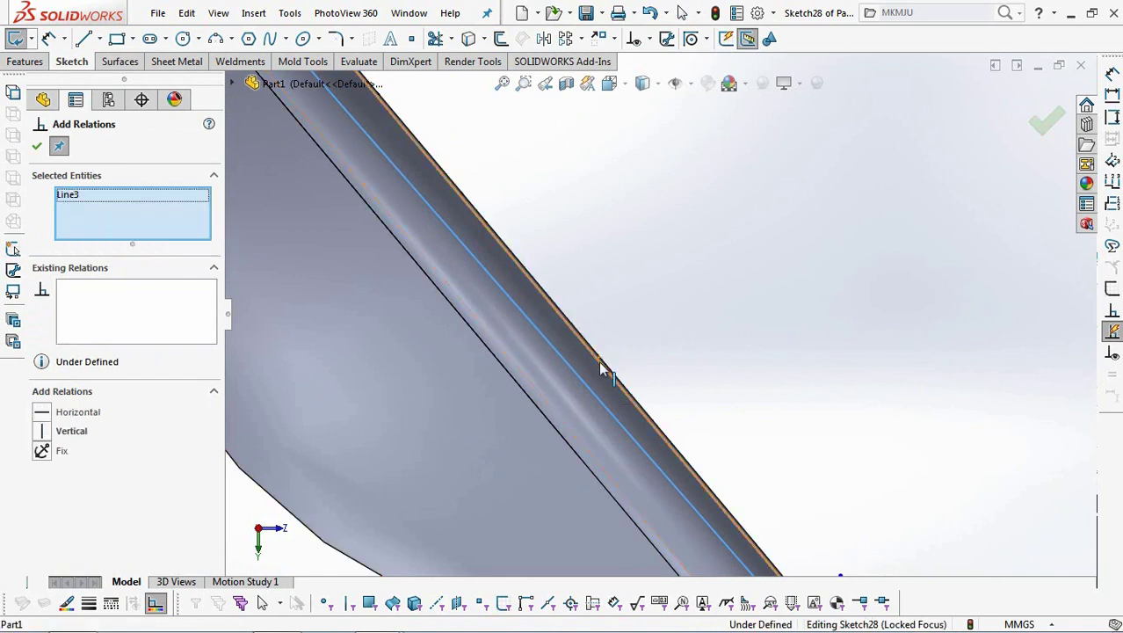
scroll(600, 367, up, 3)
click(46, 450)
scroll(426, 518, up, 2)
click(36, 146)
Round the corner between the horizontal and diagonal lines with a 15 mm sketch fillet
click(335, 38)
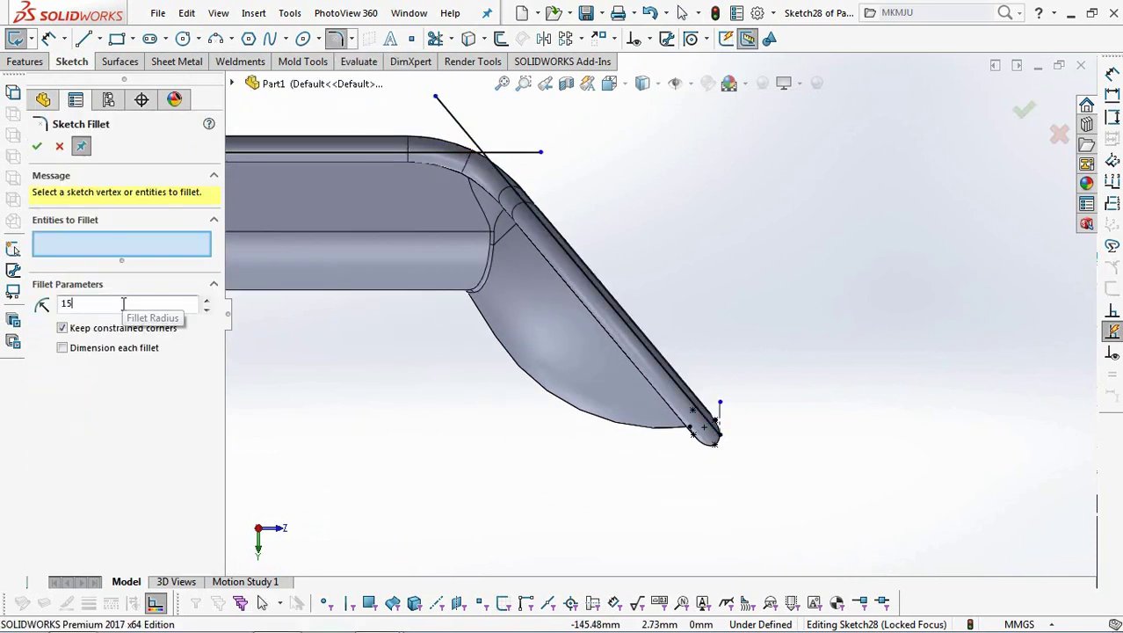
click(367, 154)
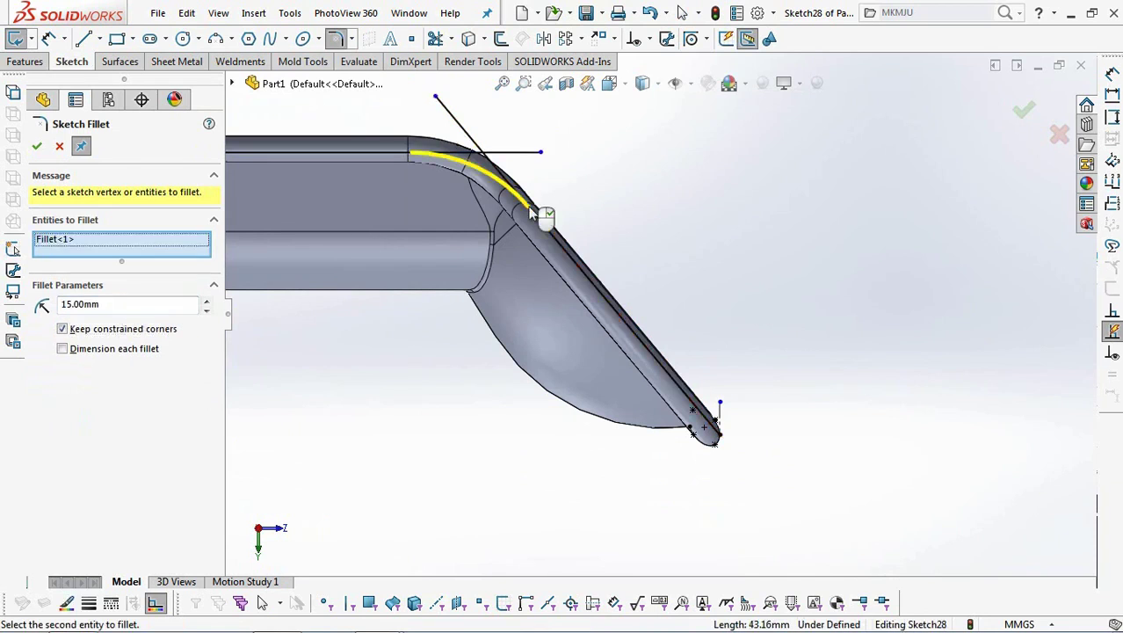
click(542, 217)
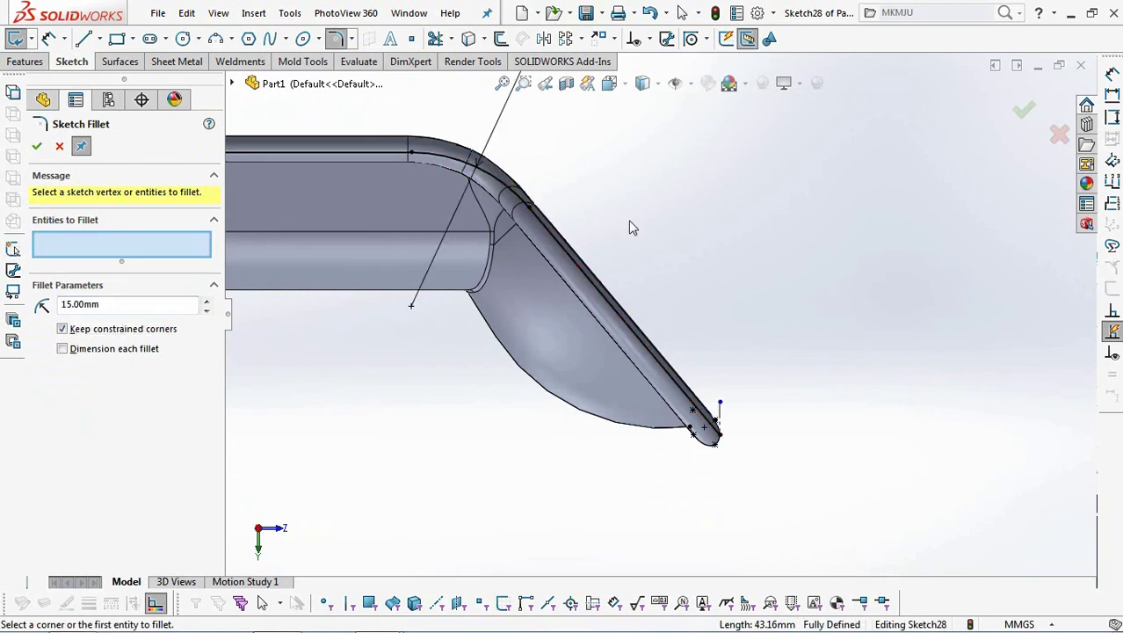
click(36, 146)
Add a short line at the handle tip endpoint to close the sketch
click(84, 38)
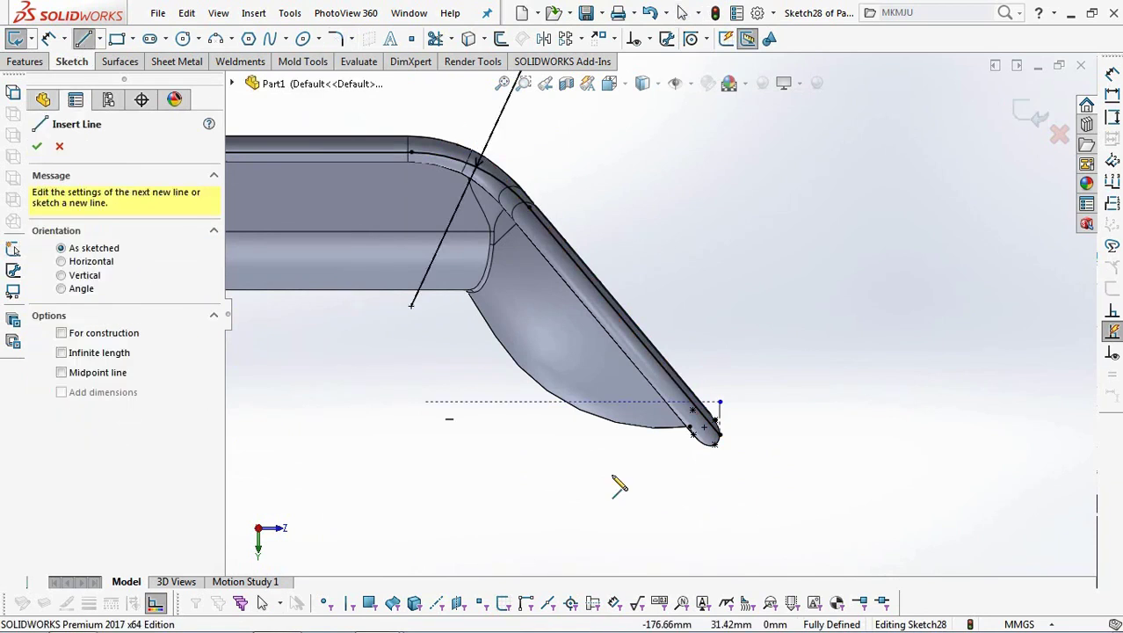
click(720, 435)
scroll(729, 450, down, 5)
right_click(726, 413)
click(765, 429)
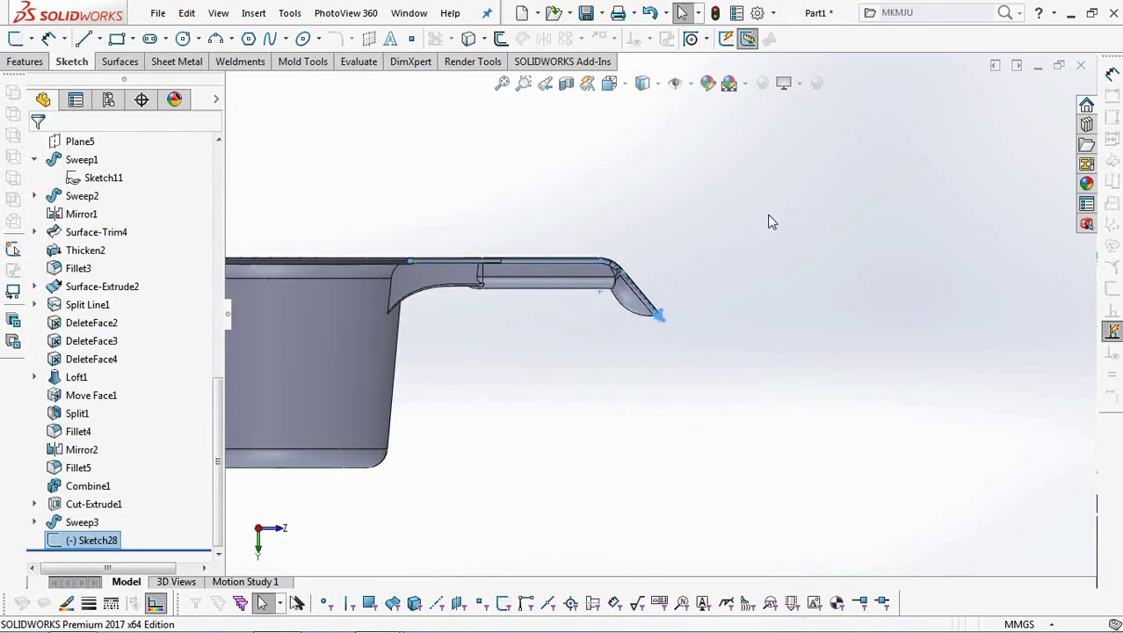
Start a Split Line projection and select the first five handle faces
click(121, 63)
click(529, 39)
click(557, 58)
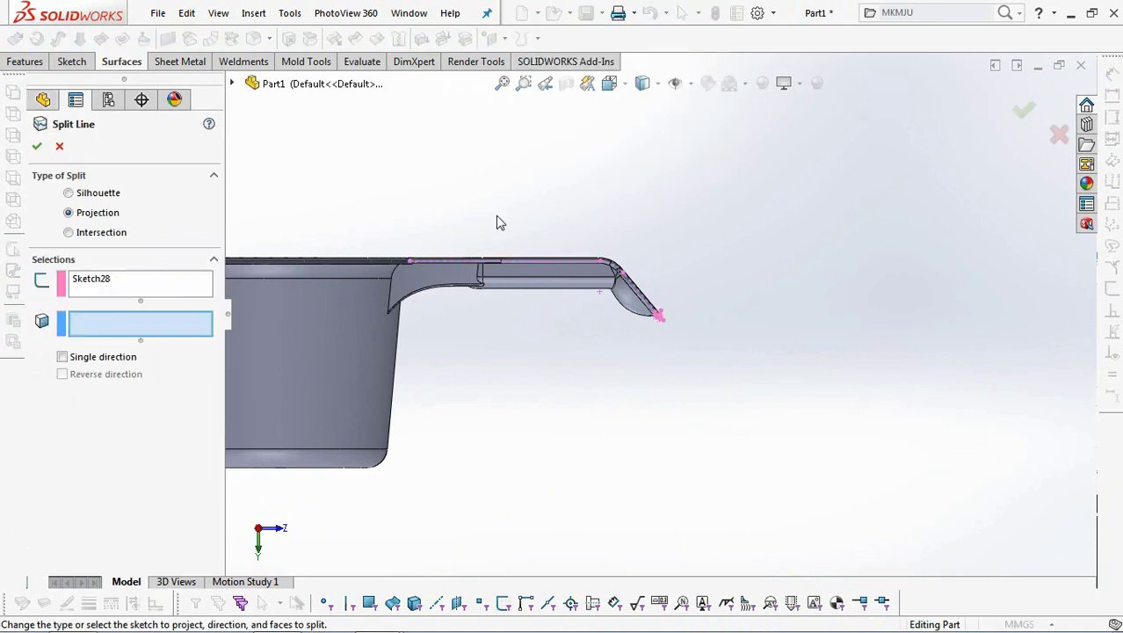
scroll(484, 237, down, 4)
scroll(457, 288, down, 2)
click(431, 285)
click(825, 274)
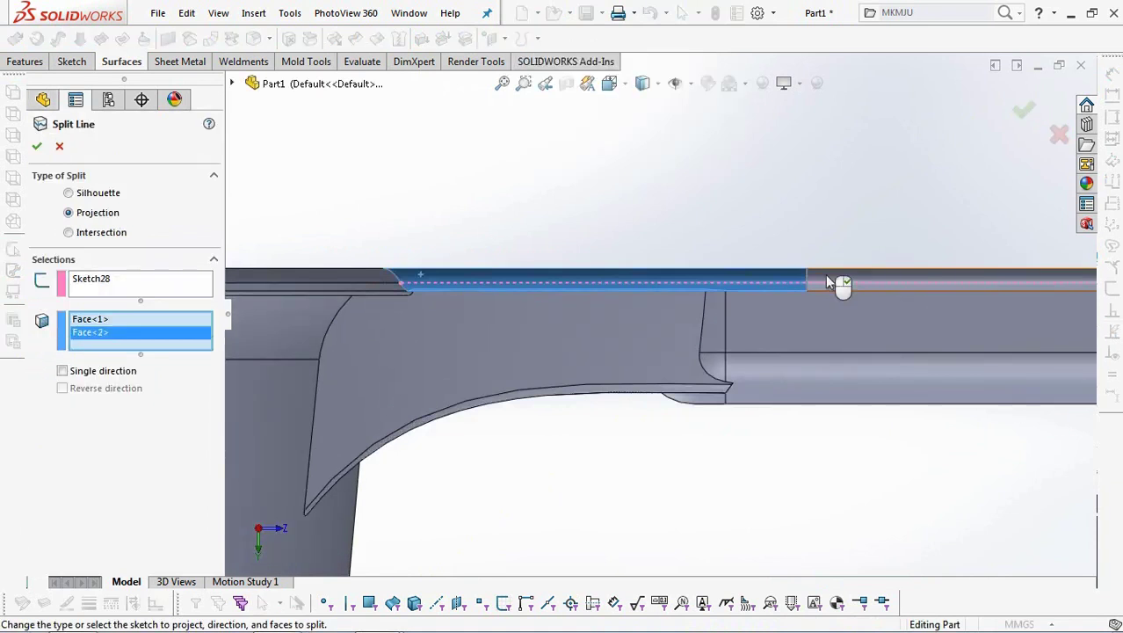
scroll(826, 275, up, 3)
scroll(914, 345, down, 3)
click(729, 250)
click(761, 311)
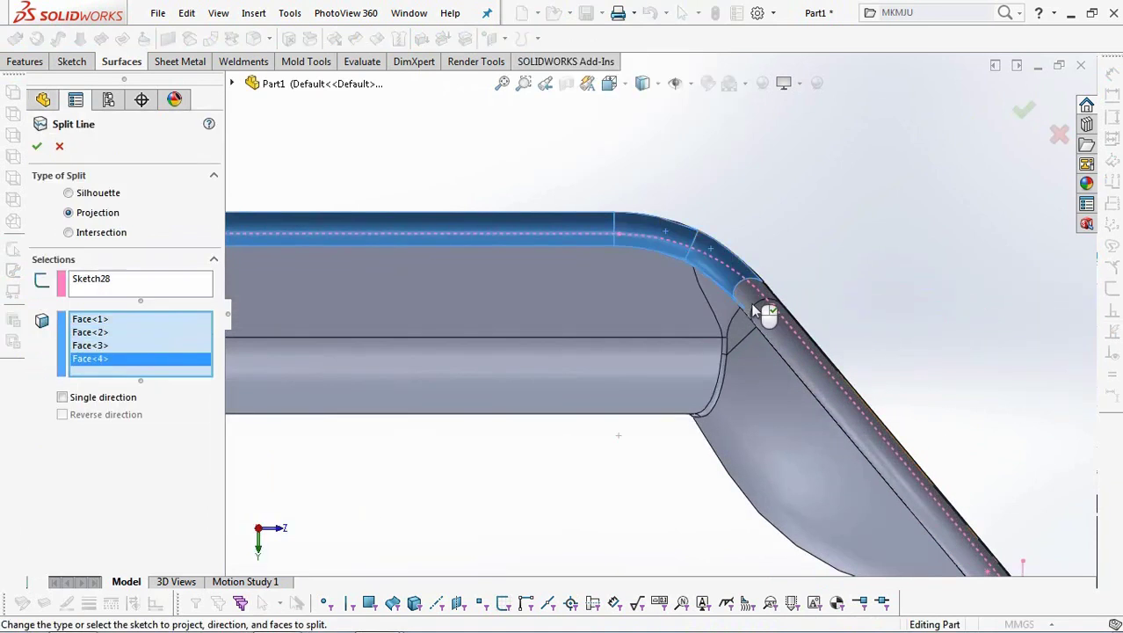
click(766, 327)
scroll(766, 327, up, 3)
Add the remaining handle corner and end faces, completing all thirteen faces
middle_drag(766, 327, 760, 389)
scroll(760, 389, down, 5)
scroll(690, 334, down, 2)
click(753, 335)
click(777, 336)
scroll(777, 335, up, 5)
middle_drag(777, 335, 835, 314)
scroll(773, 235, down, 3)
click(692, 224)
click(721, 189)
click(796, 163)
click(840, 157)
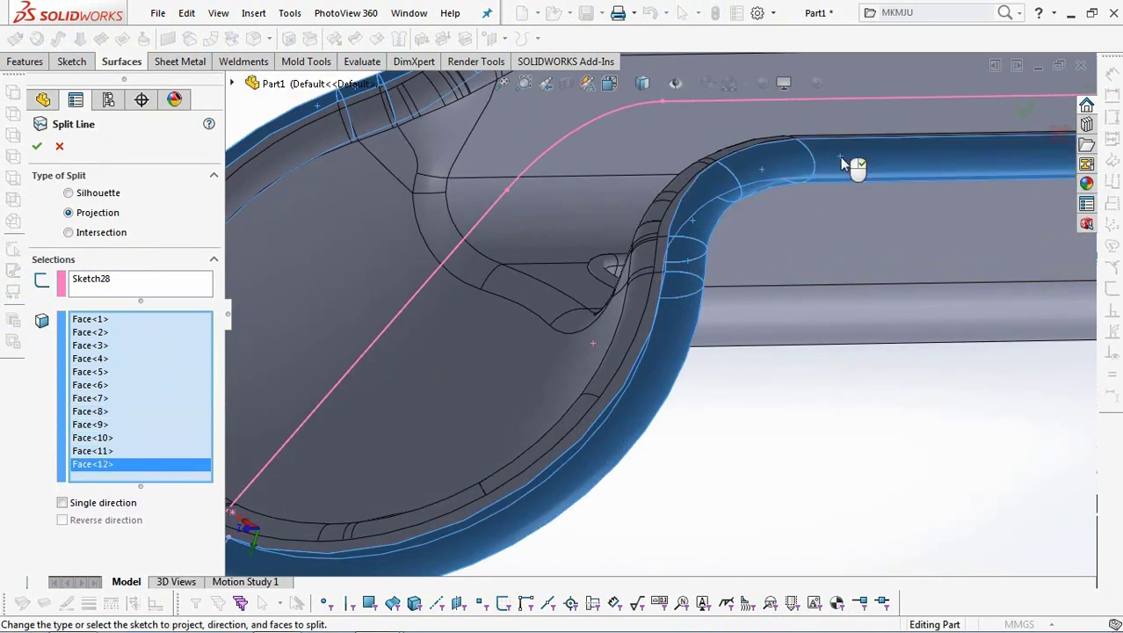
scroll(840, 158, up, 4)
middle_drag(840, 157, 987, 275)
click(952, 276)
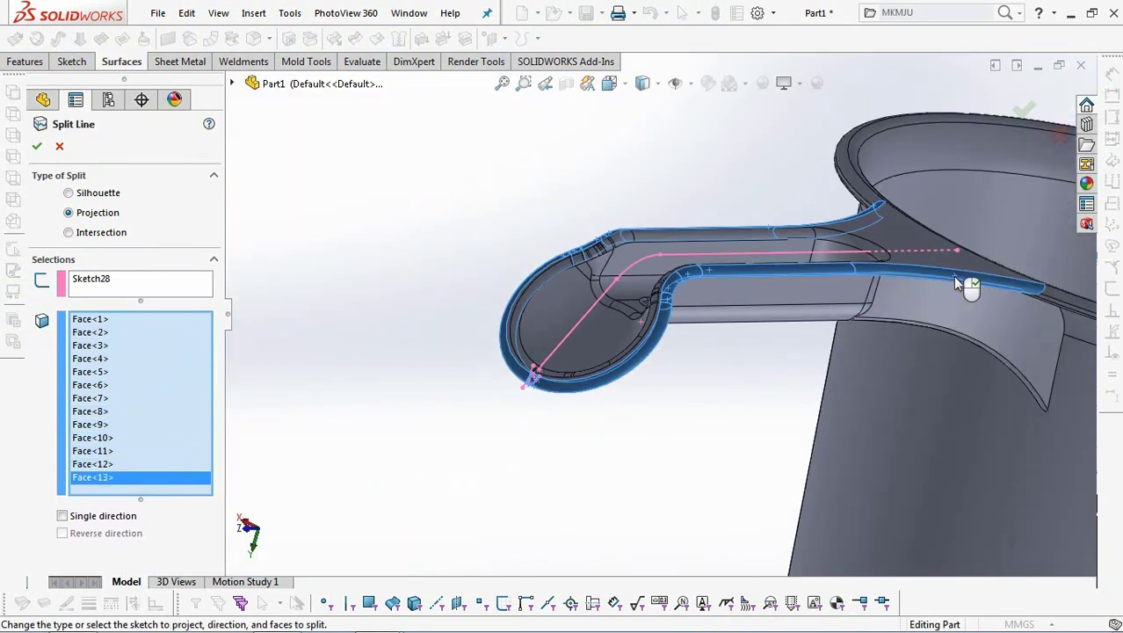
Confirm Split Line2 and tilt the dipper to show the handle–rim junction
click(1024, 108)
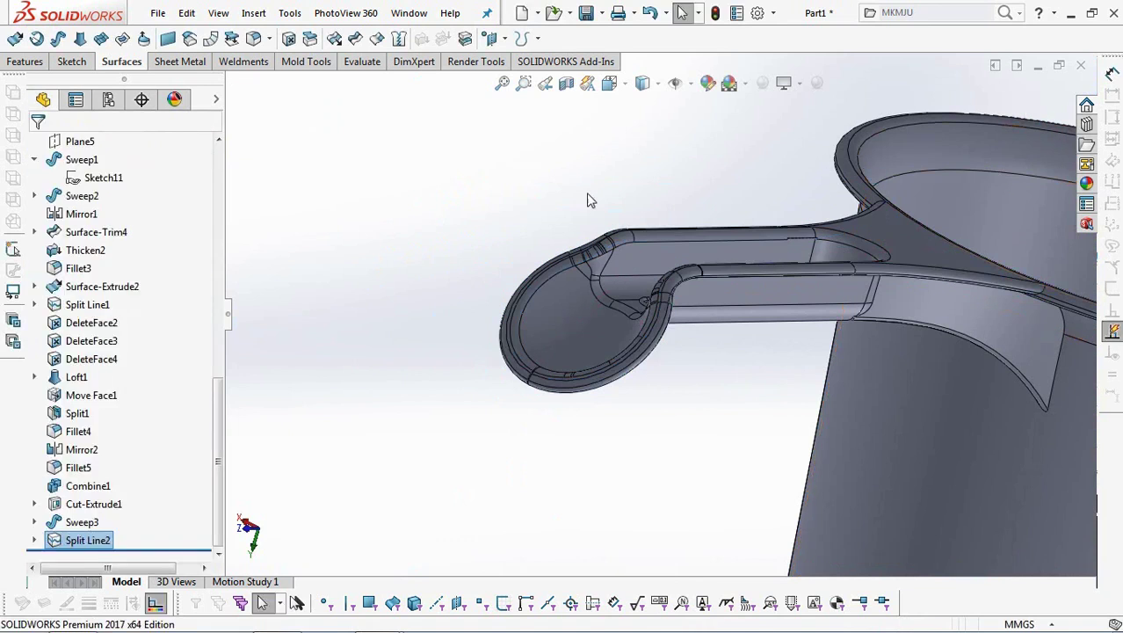
scroll(778, 453, up, 4)
middle_drag(778, 453, 917, 296)
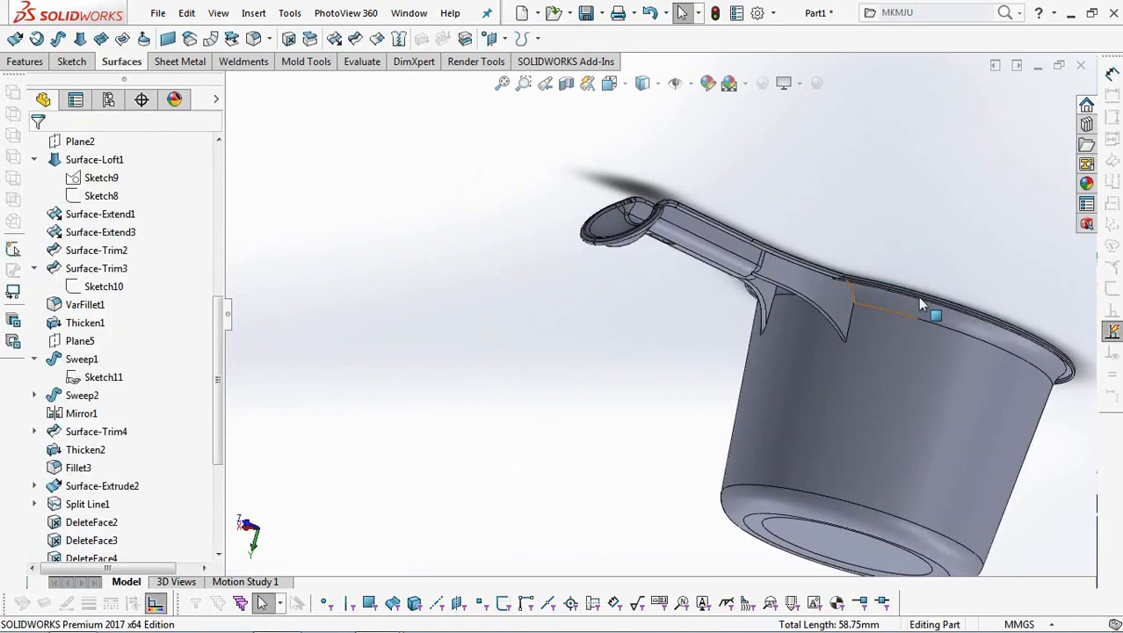
scroll(889, 277, down, 6)
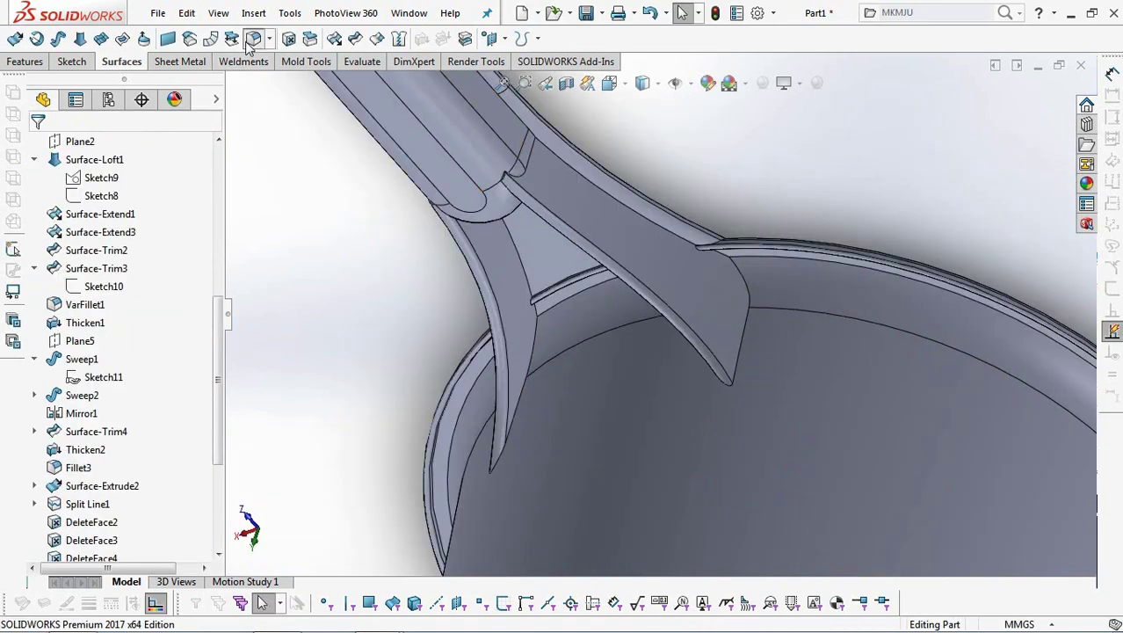
Fillet the two rib edges under the handle with a 2 mm radius
click(251, 39)
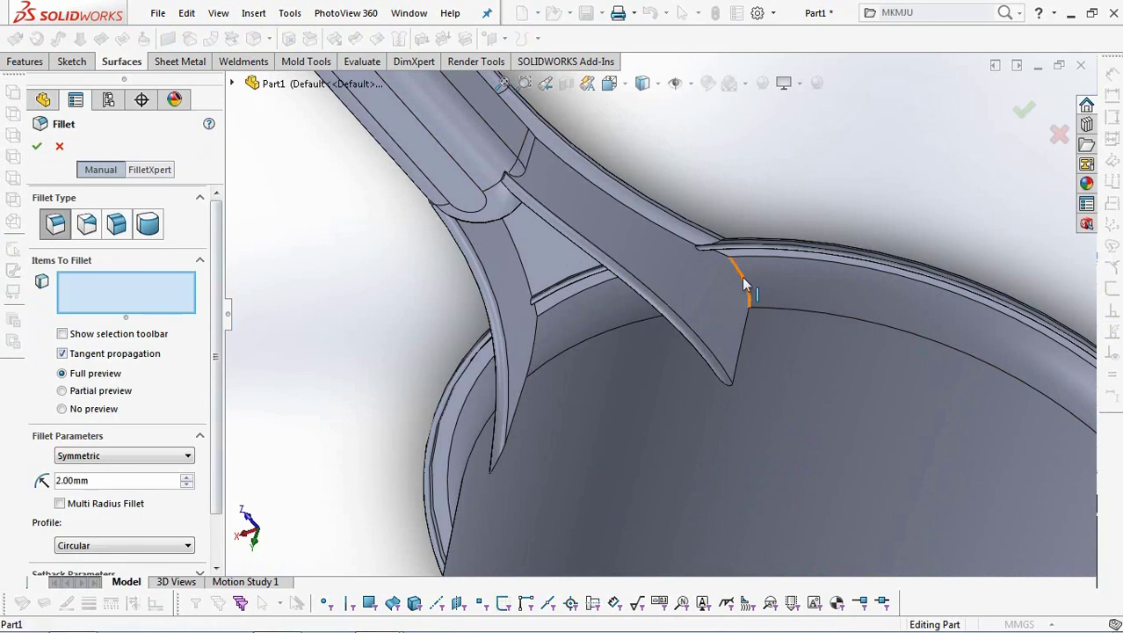
click(744, 283)
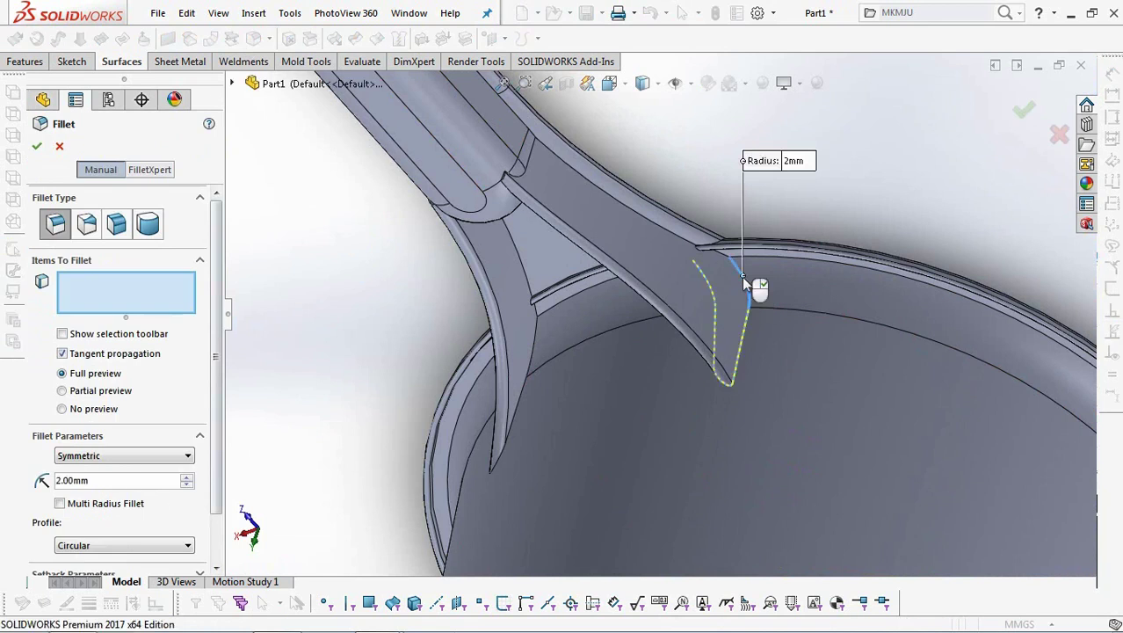
click(534, 364)
middle_drag(544, 361, 868, 345)
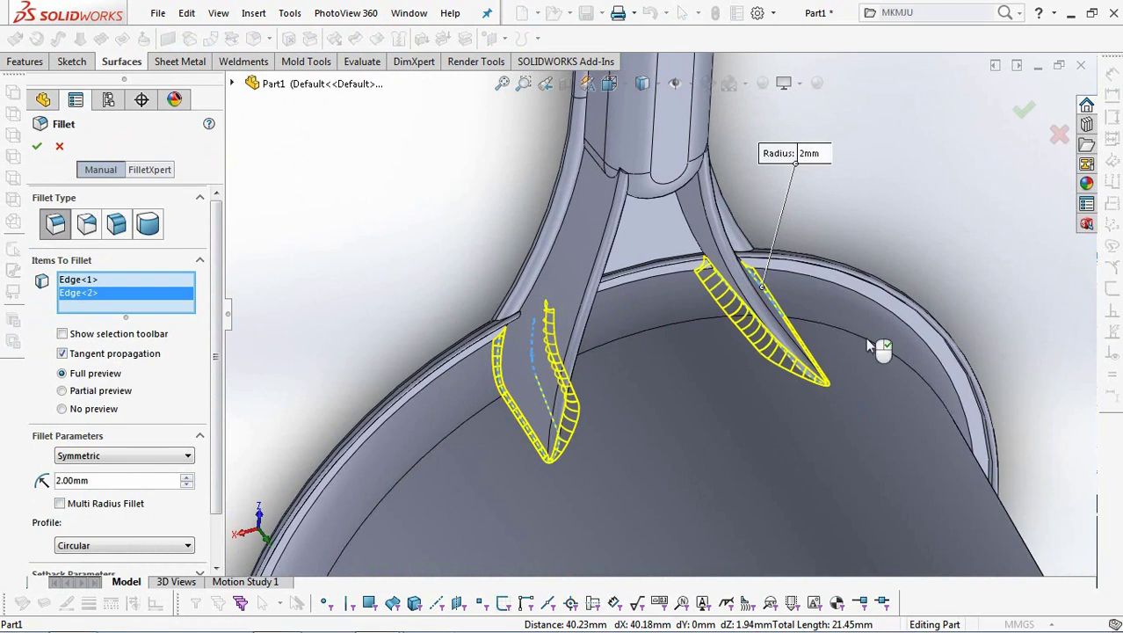
click(1022, 112)
scroll(916, 219, up, 3)
middle_drag(885, 234, 591, 364)
scroll(938, 283, down, 4)
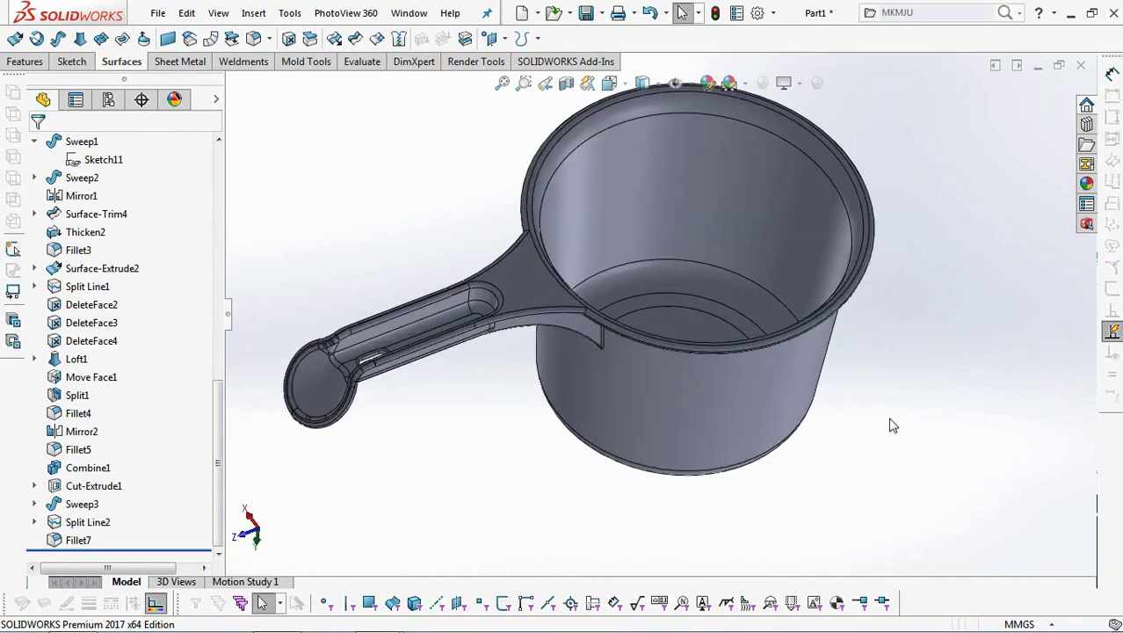